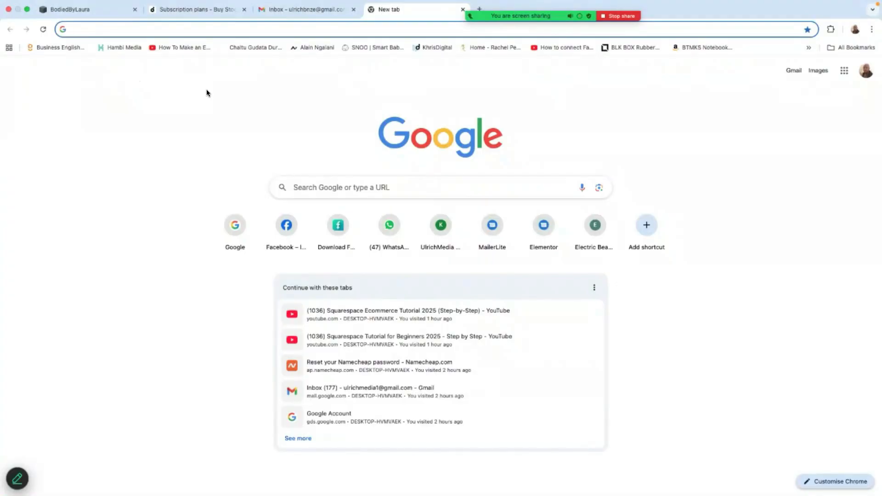
Open the Squarespace website through the address ulrichmedia1.com/squarespace
type("ulr")
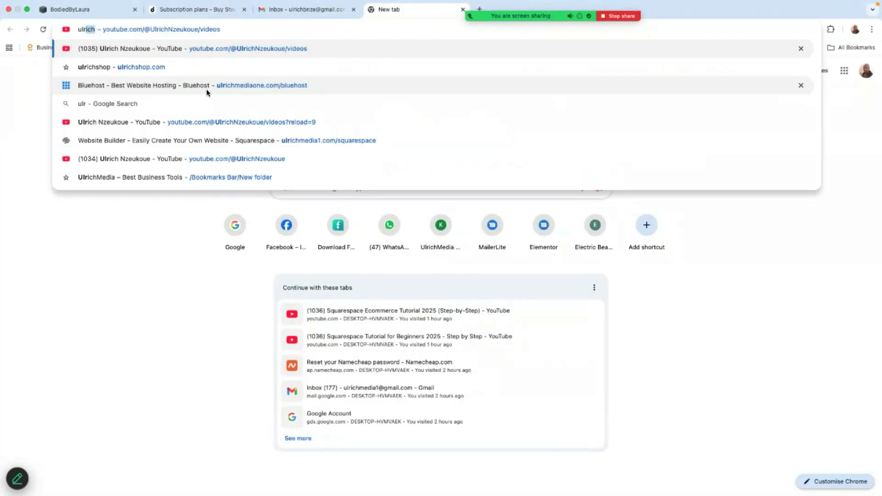
key("BackSpace")
type("c")
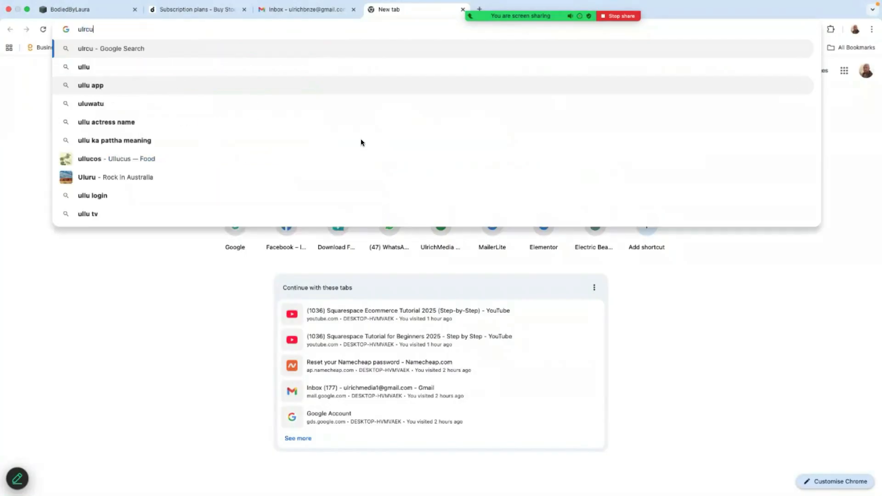
key("BackSpace")
type("ichmedia1.com/")
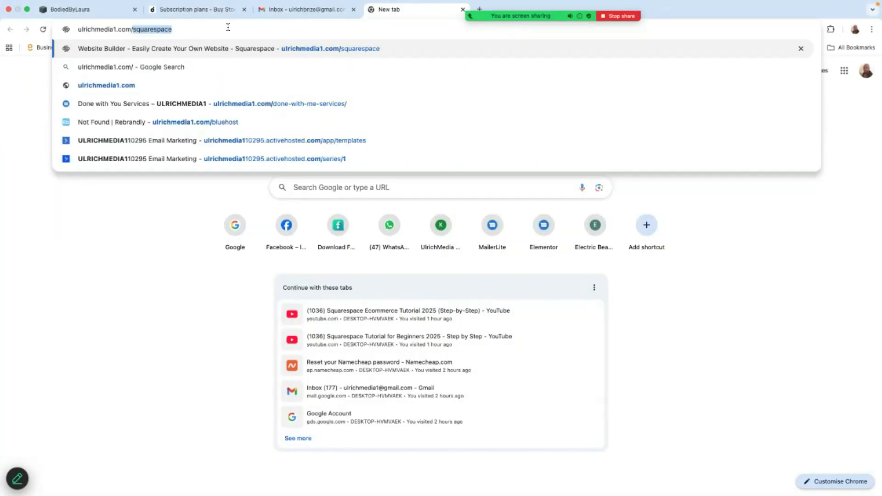
left_click(228, 28)
key("Return")
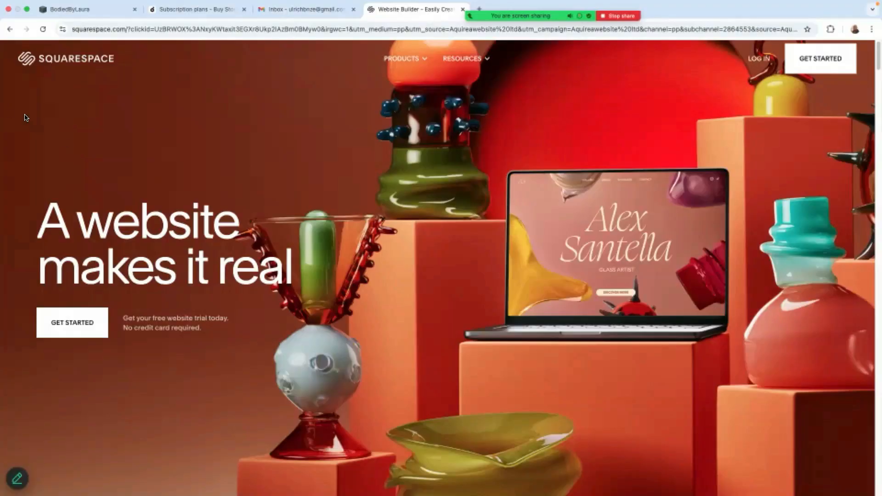
Start creating a new website and set its topic to Consulting
scroll(595, 414, "down", 5)
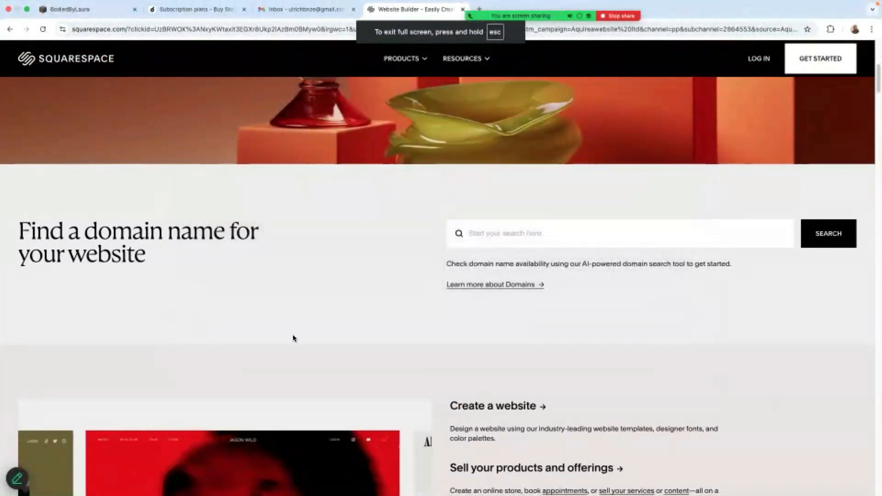
scroll(276, 285, "up", 7)
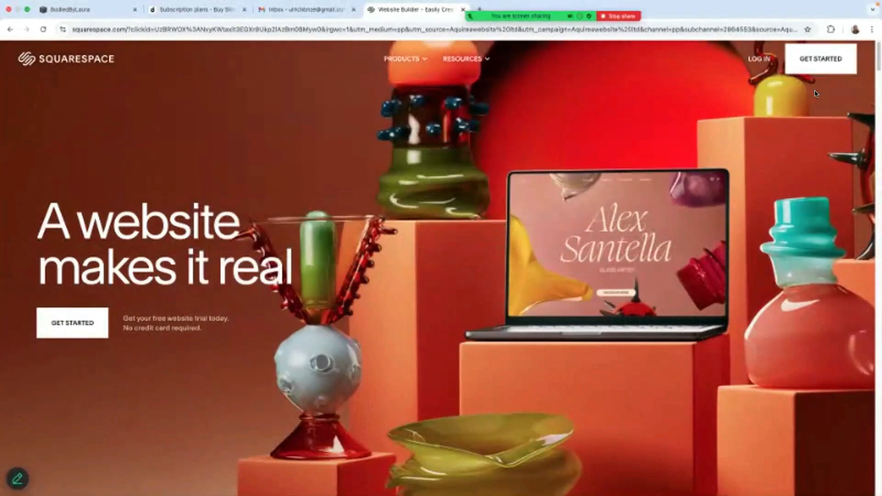
left_click(816, 57)
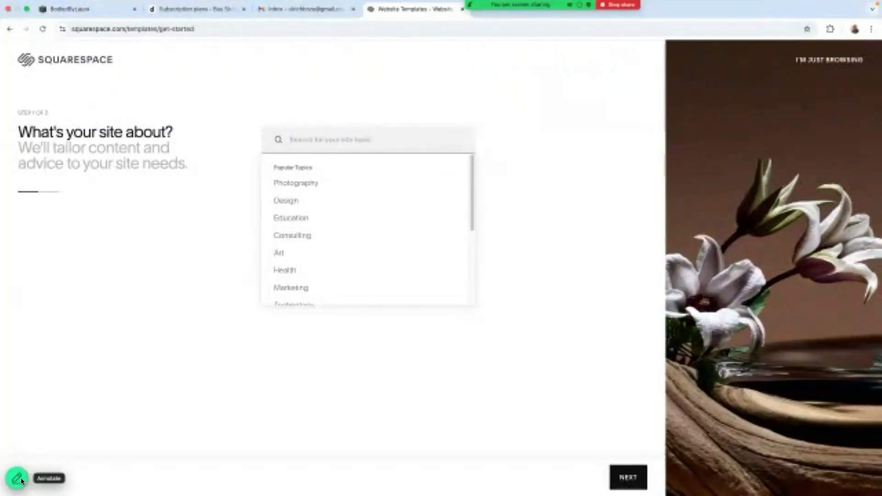
scroll(325, 253, "down", 3)
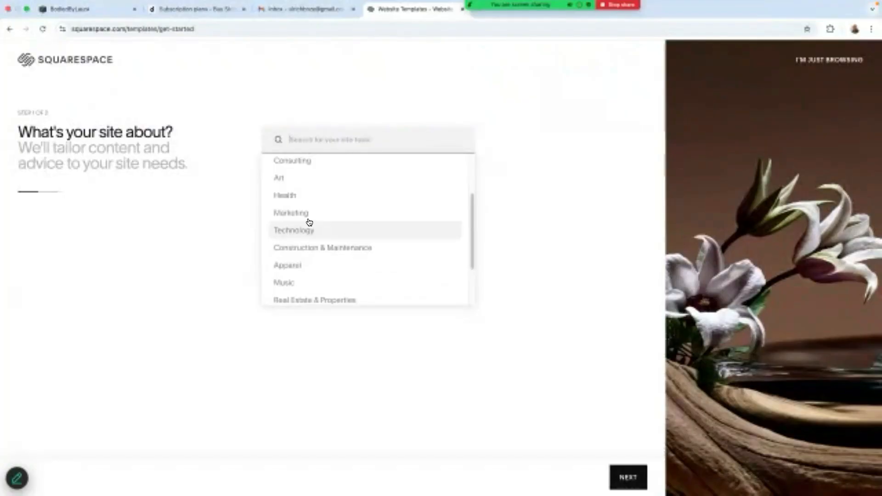
scroll(310, 219, "up", 3)
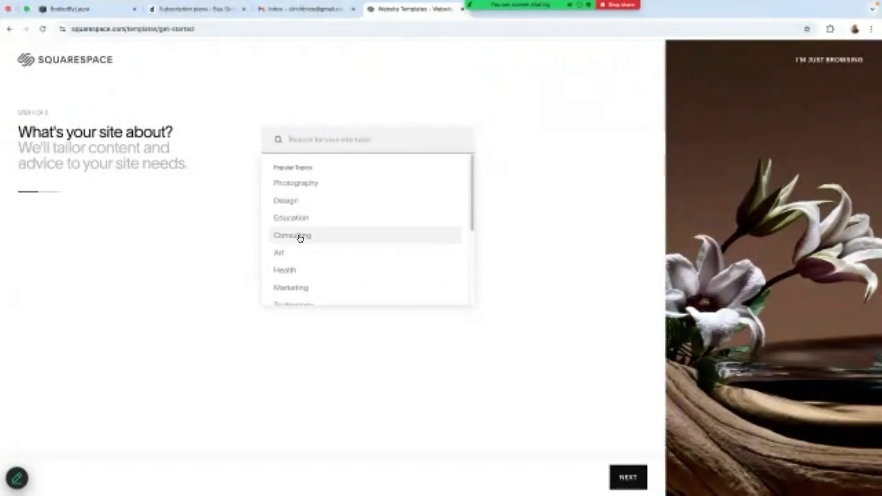
left_click(300, 237)
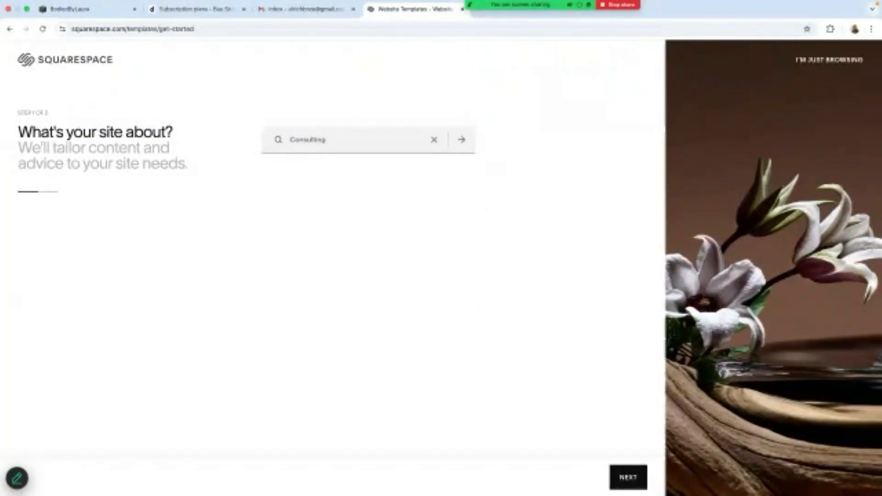
left_click(628, 477)
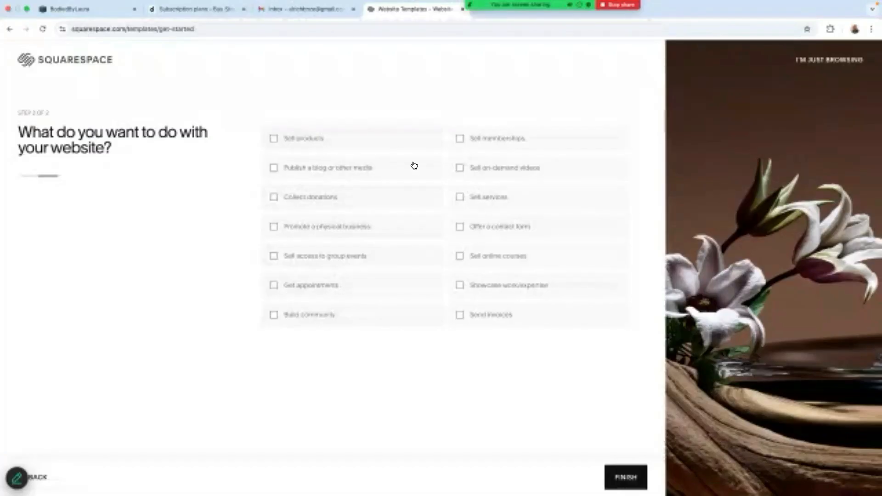
Set the website goals to Sell services, Offer a contact form and Sell online courses, and finish the questionnaire
left_click(460, 197)
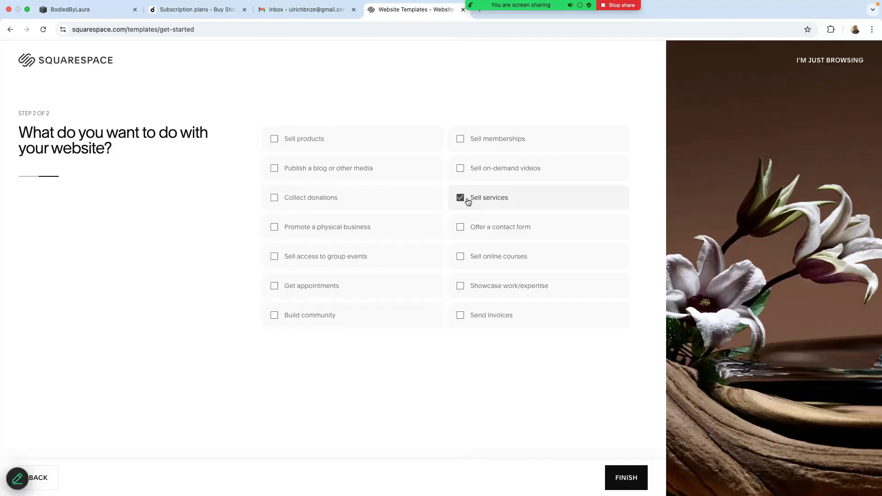
left_click(460, 228)
left_click(459, 256)
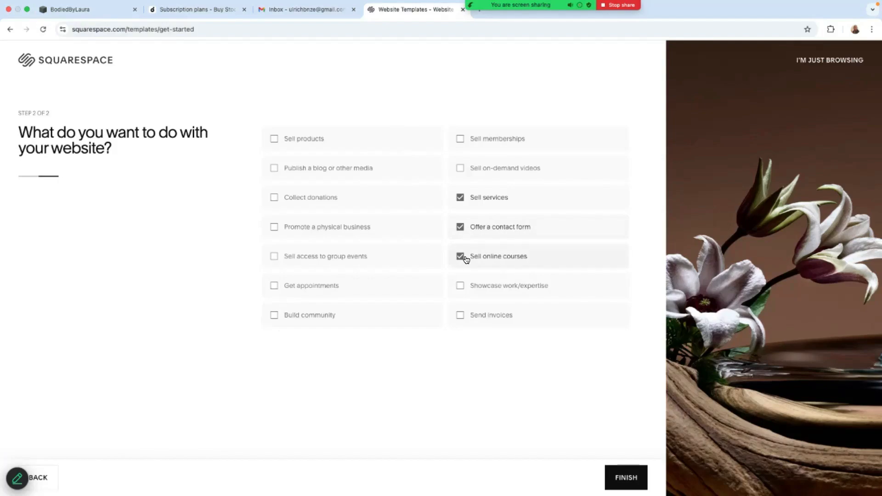
left_click(630, 482)
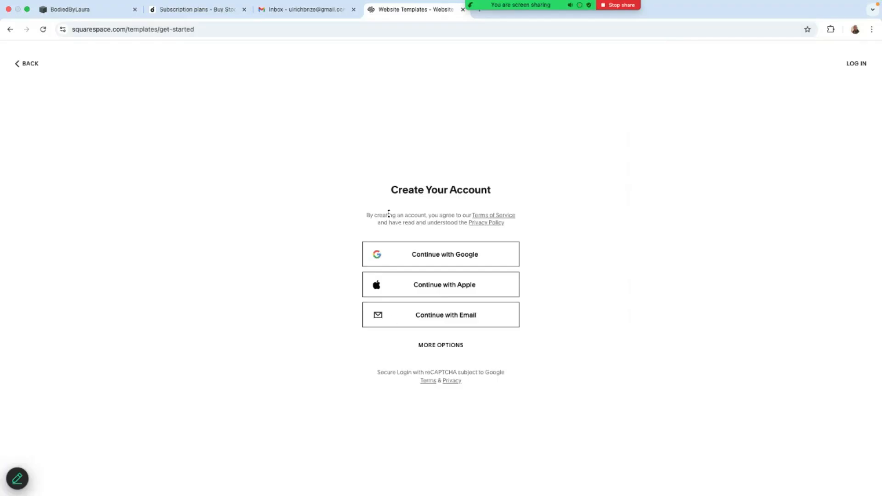
Create the Squarespace account by continuing with an existing Google account
left_click(437, 255)
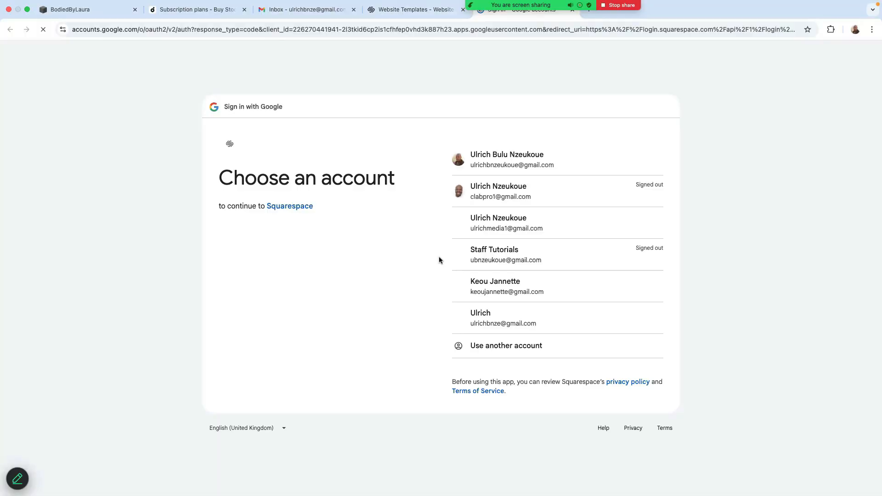
left_click(516, 317)
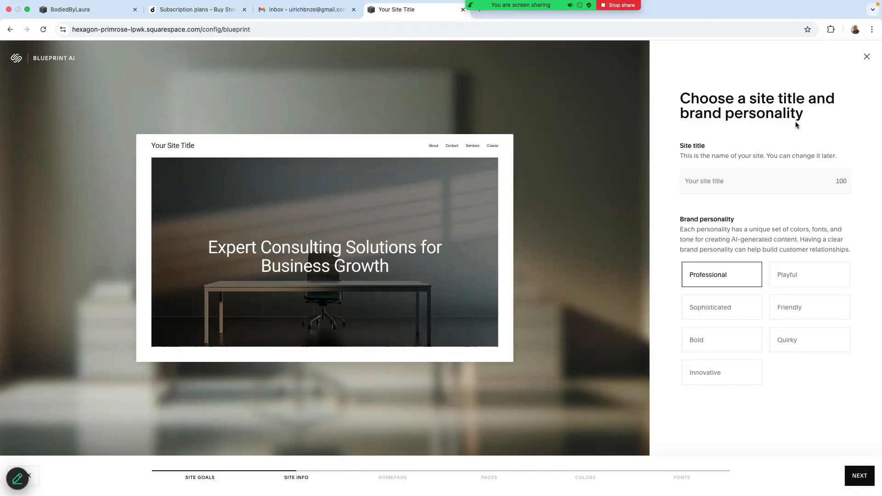
Set the site title to Consulting, keep the Professional brand personality, and continue to the homepage setup
left_click(740, 183)
type("Co")
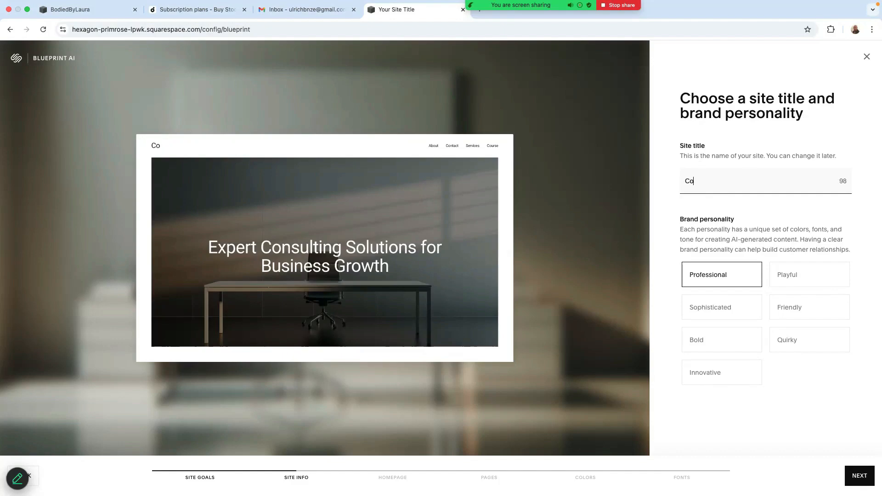
type("nsulting")
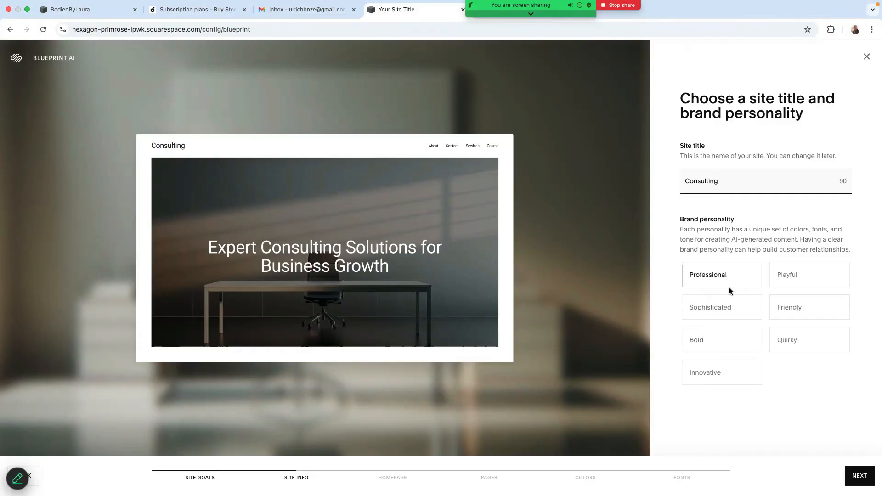
left_click(860, 479)
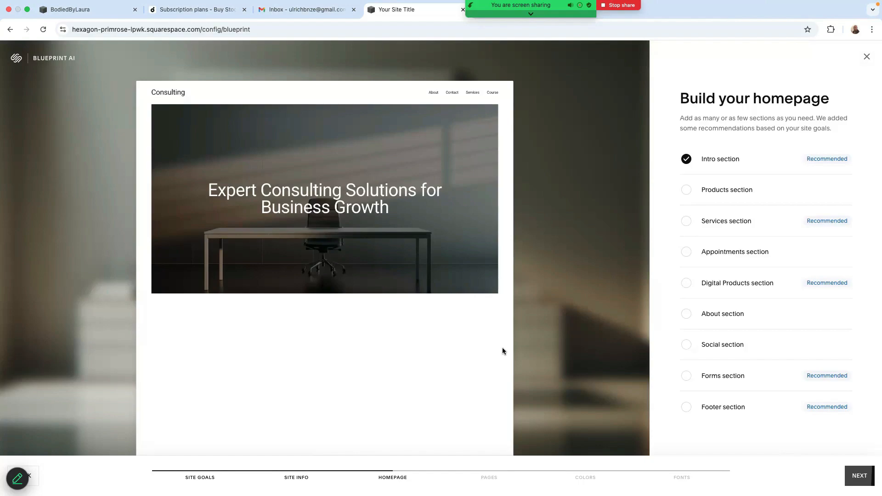
Add the Products, Services, Appointments, Digital Products, About, Social, Forms and Footer sections to the homepage and continue to the pages
mouse_move(458, 327)
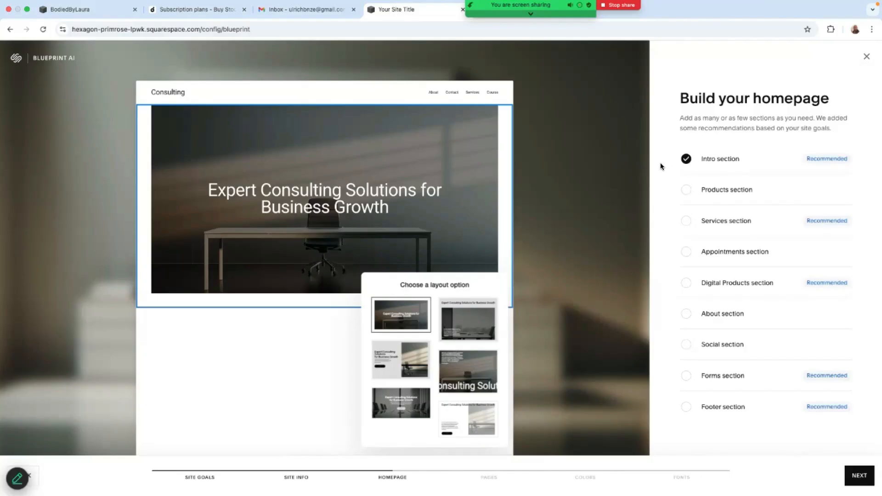
left_click(685, 191)
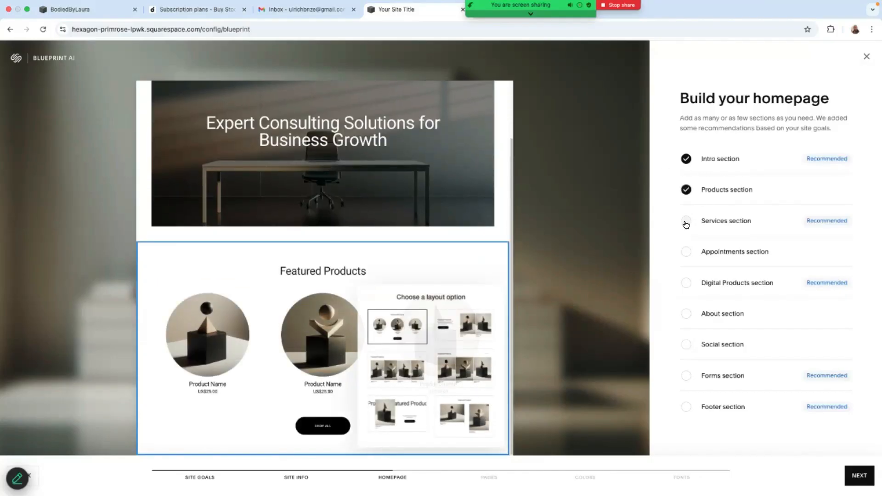
left_click(686, 225)
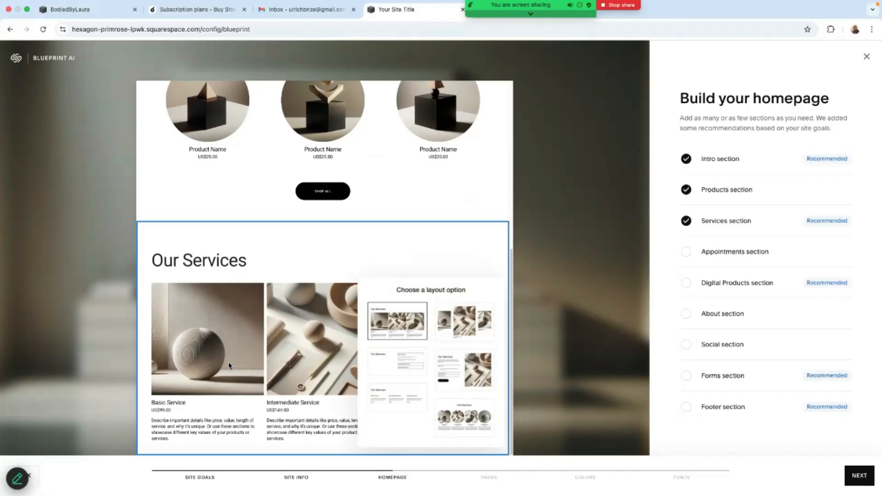
left_click(685, 252)
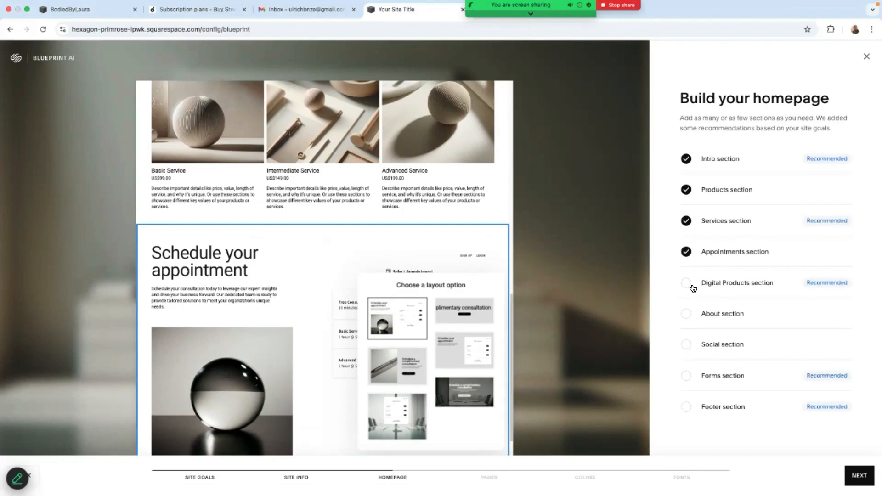
left_click(690, 285)
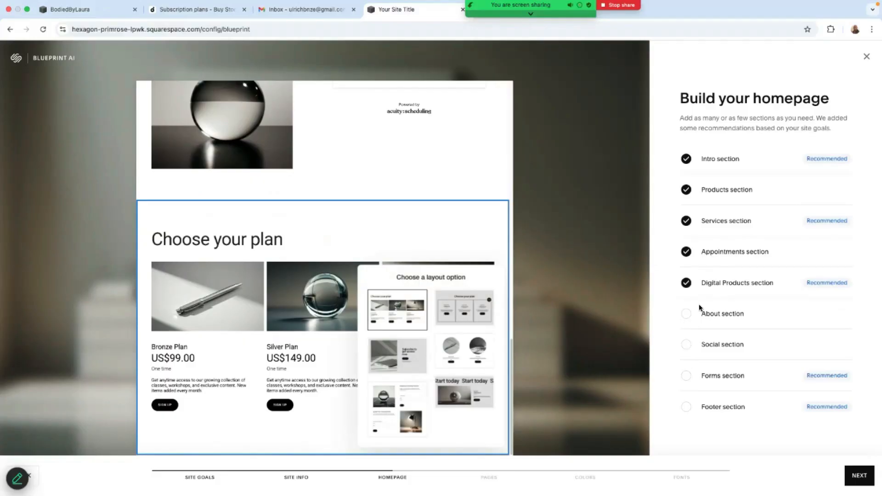
left_click(689, 316)
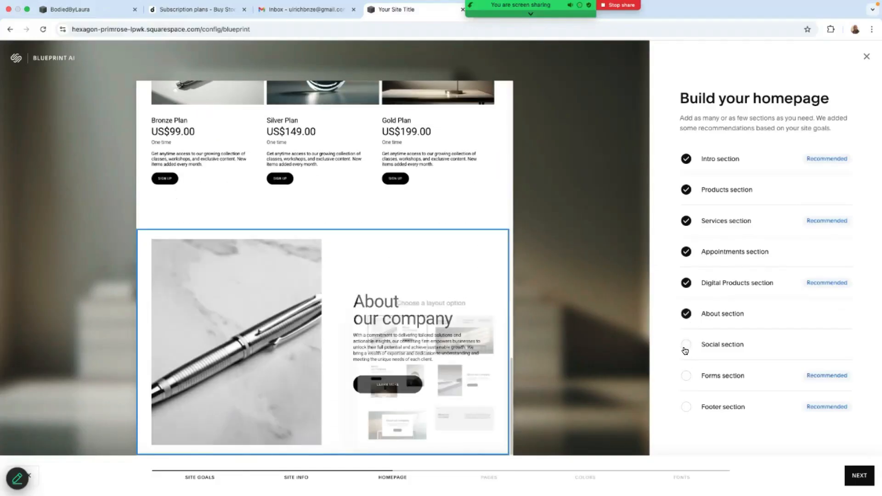
left_click(687, 345)
left_click(687, 377)
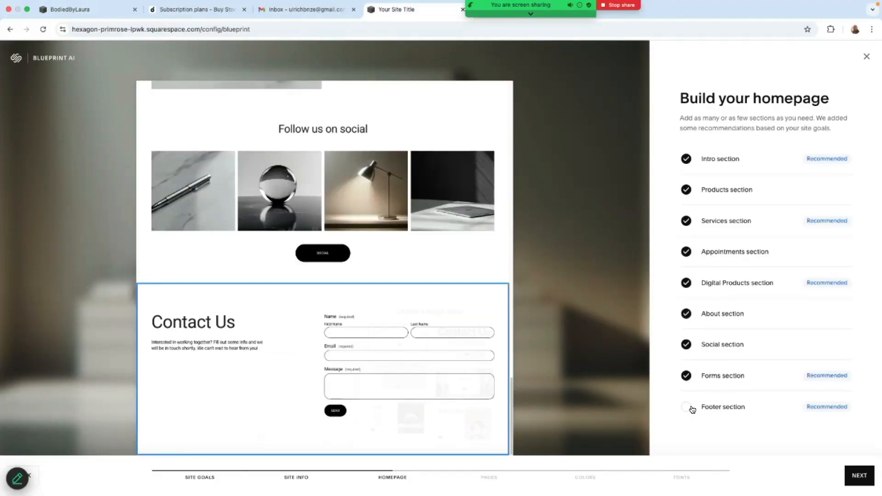
left_click(686, 407)
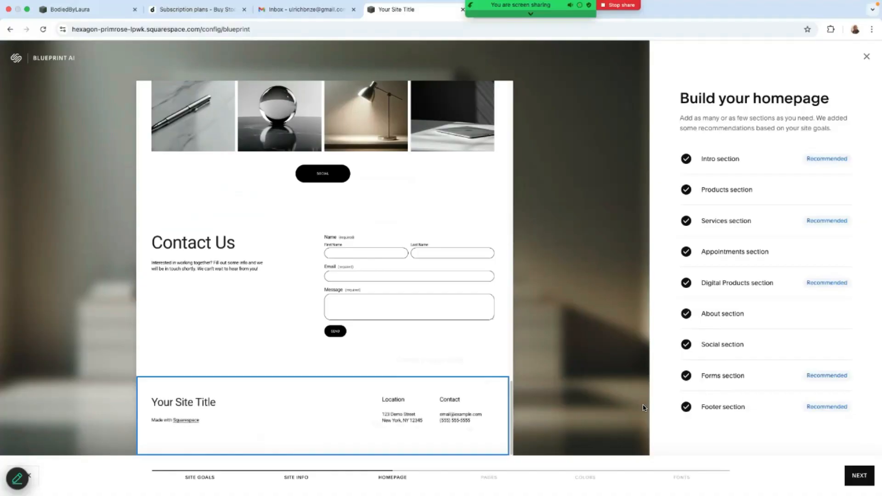
left_click(859, 477)
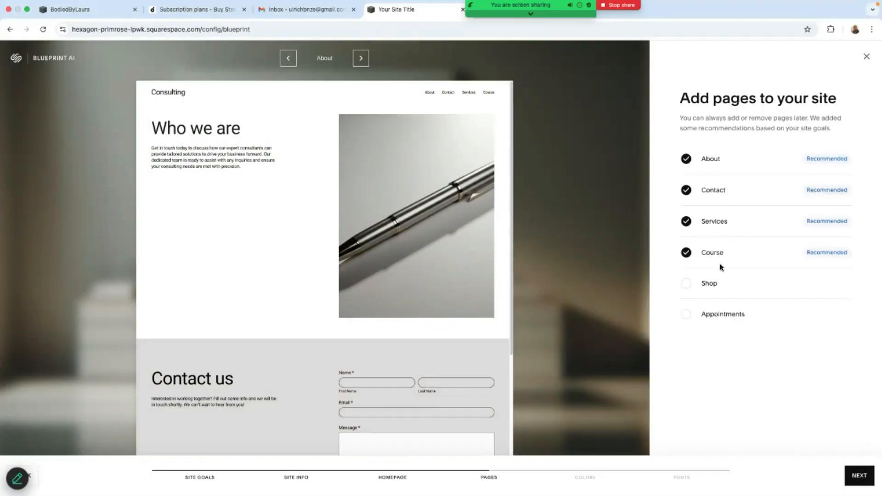
Accept the recommended About, Contact, Services and Course pages and continue to the color palettes
left_click(685, 288)
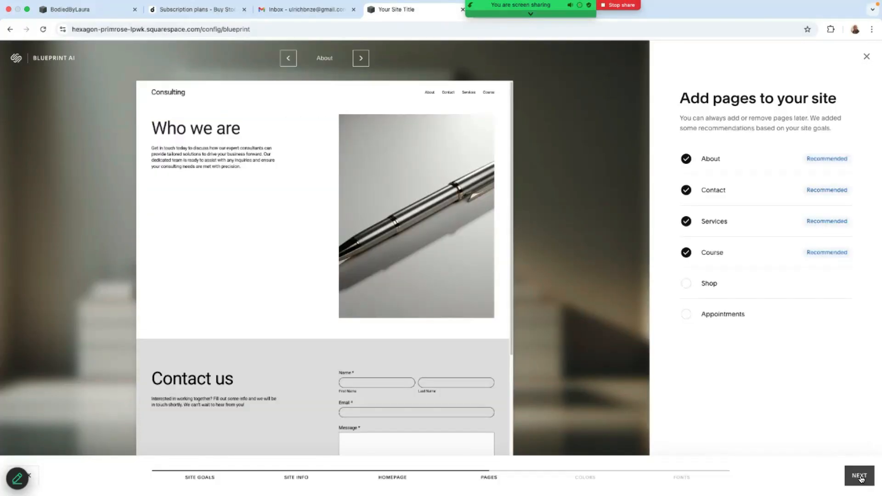
left_click(859, 476)
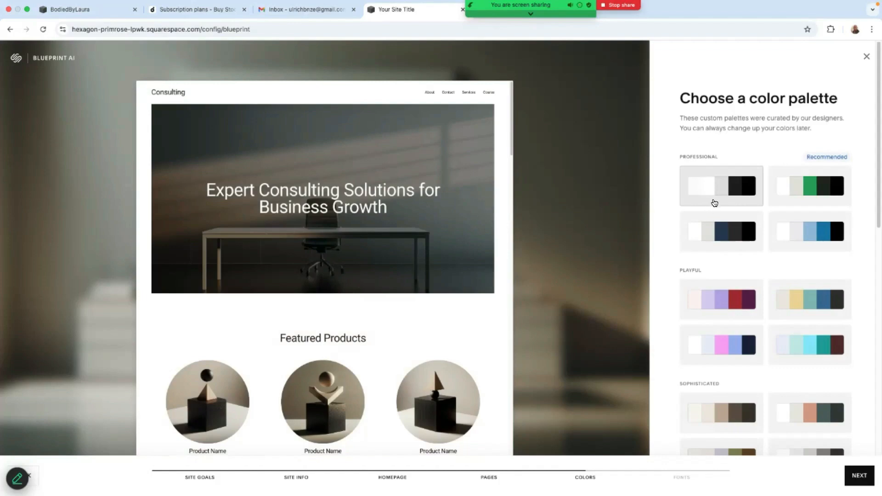
Apply the Professional color palette with the green accent and review it throughout the homepage preview
left_click(818, 194)
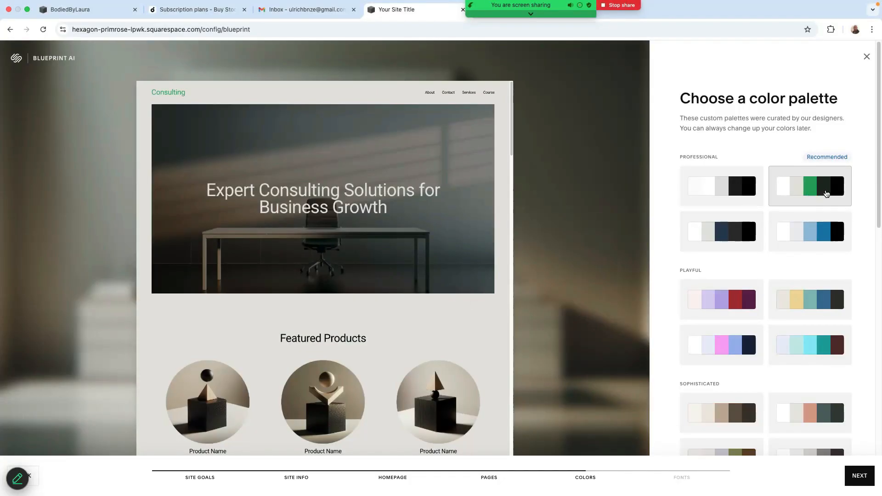
scroll(459, 254, "down", 3)
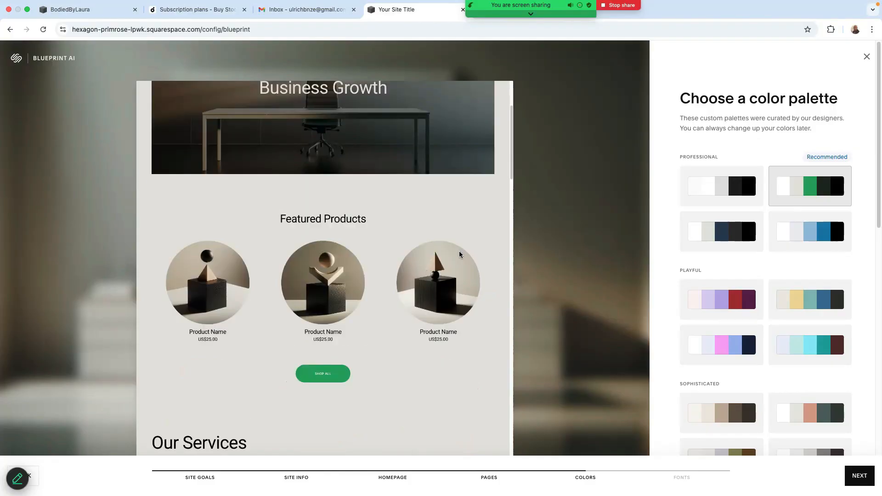
scroll(460, 259, "down", 5)
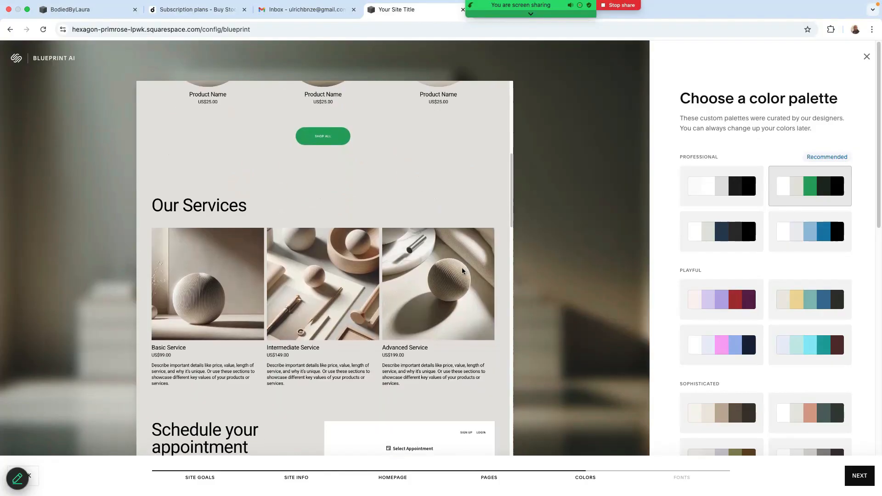
scroll(462, 271, "down", 10)
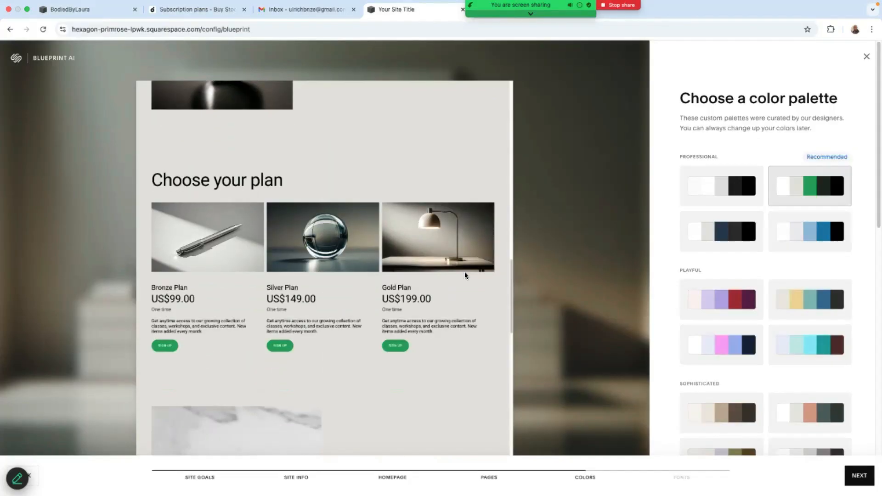
scroll(465, 274, "down", 10)
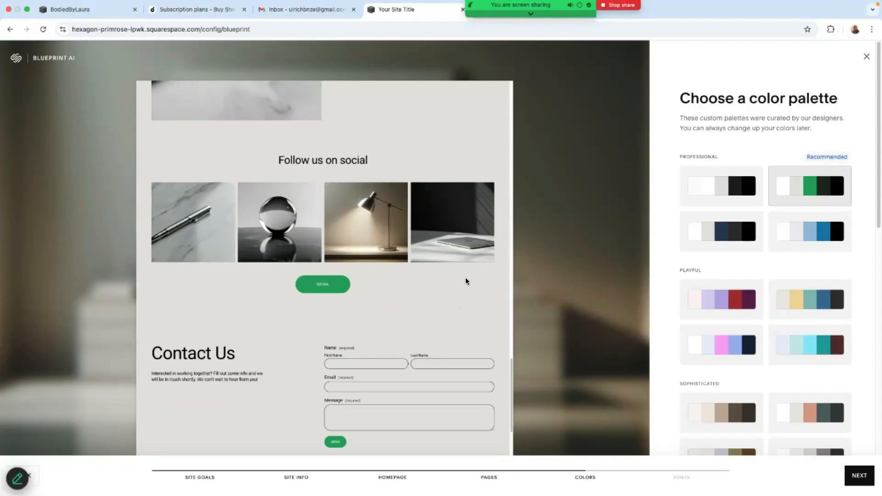
Try the Friendly color palette with the coral accent and navy tone on the homepage preview
scroll(466, 280, "down", 2)
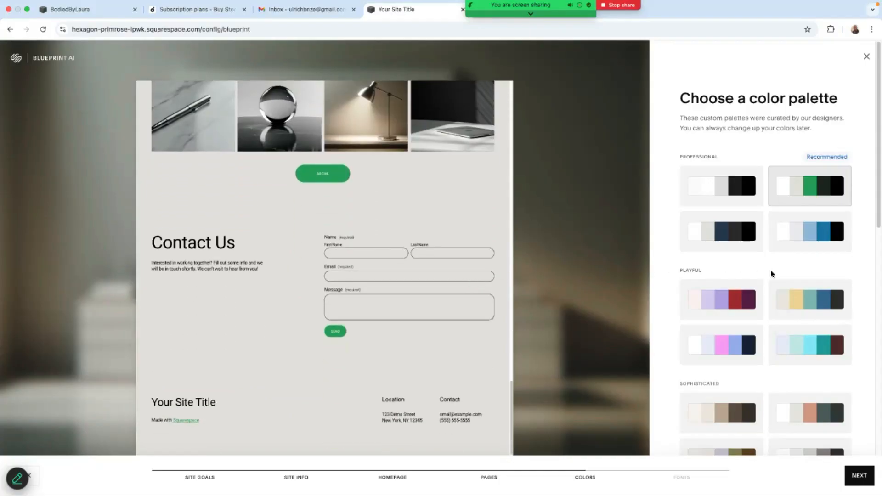
scroll(770, 273, "down", 5)
left_click(806, 321)
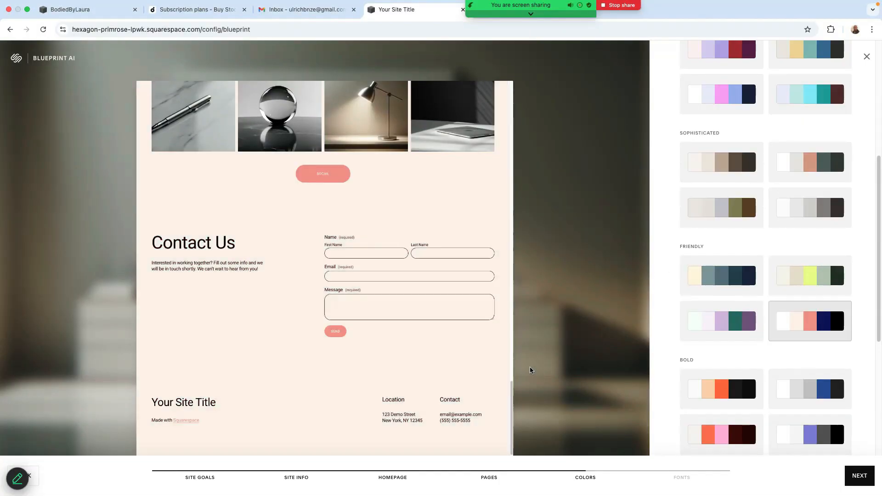
scroll(439, 381, "up", 12)
Apply the Professional color palette with the blue tones, check it in the homepage preview, and continue to the font pairings
scroll(781, 239, "up", 6)
left_click(806, 246)
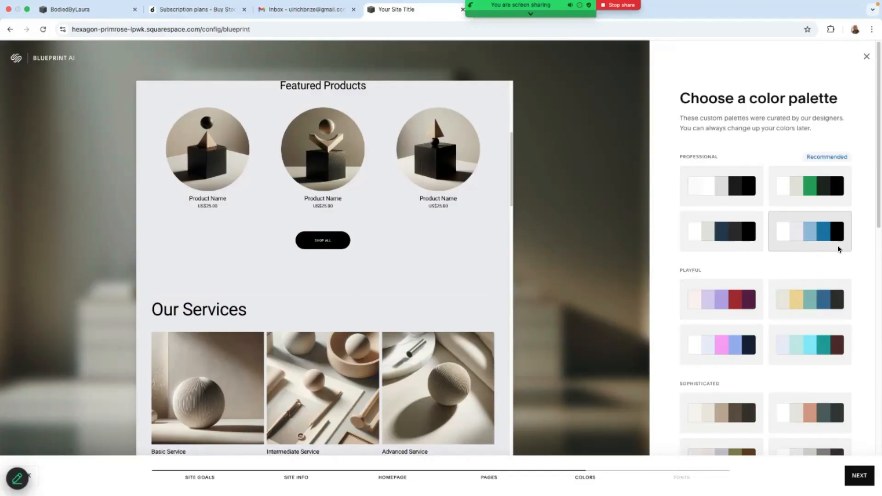
scroll(427, 346, "up", 2)
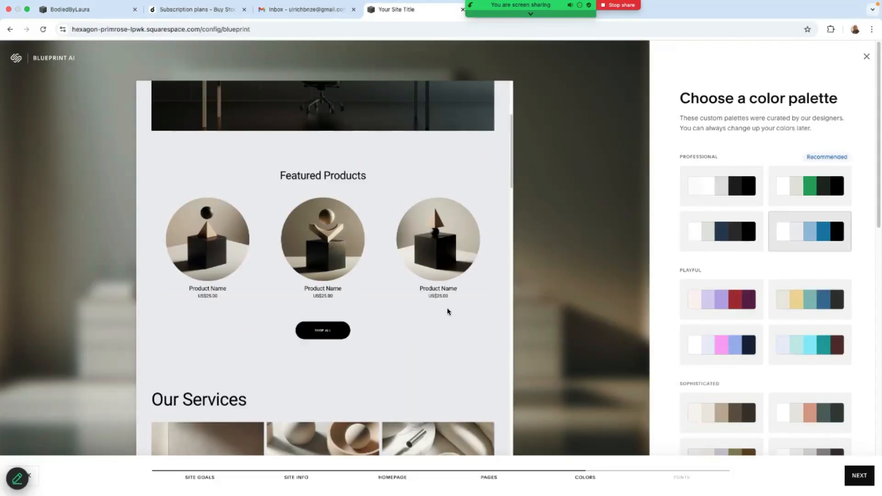
scroll(365, 280, "up", 4)
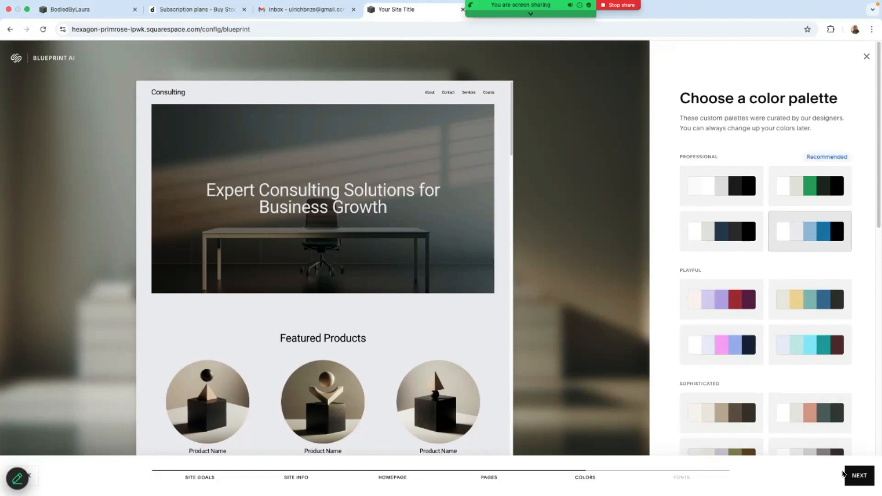
left_click(858, 477)
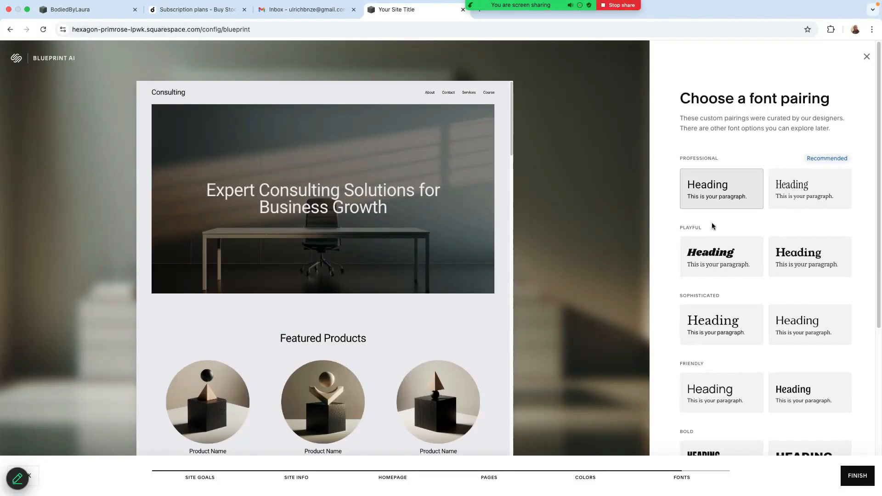
Choose the Professional font pairing with the condensed serif heading and finish the site setup
left_click(812, 197)
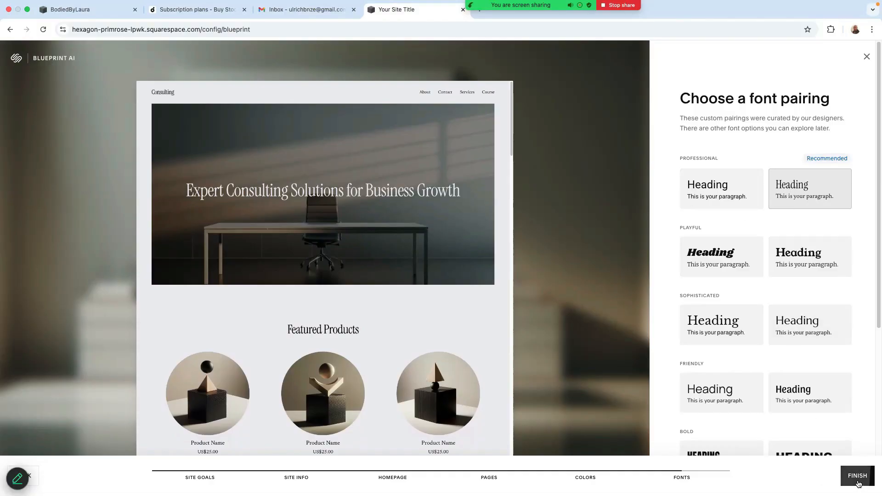
left_click(873, 476)
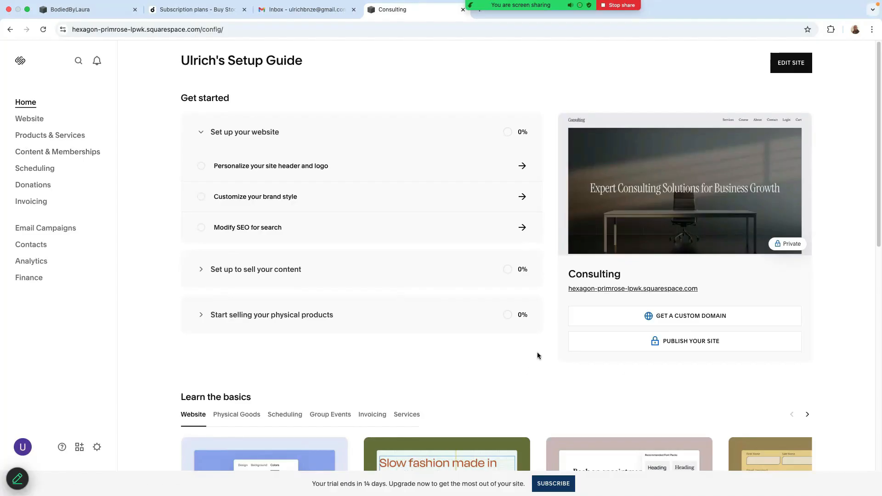
scroll(226, 281, "down", 1)
Open the website view and review the generated homepage's header, hero, Featured Products, services and appointment sections
left_click(28, 120)
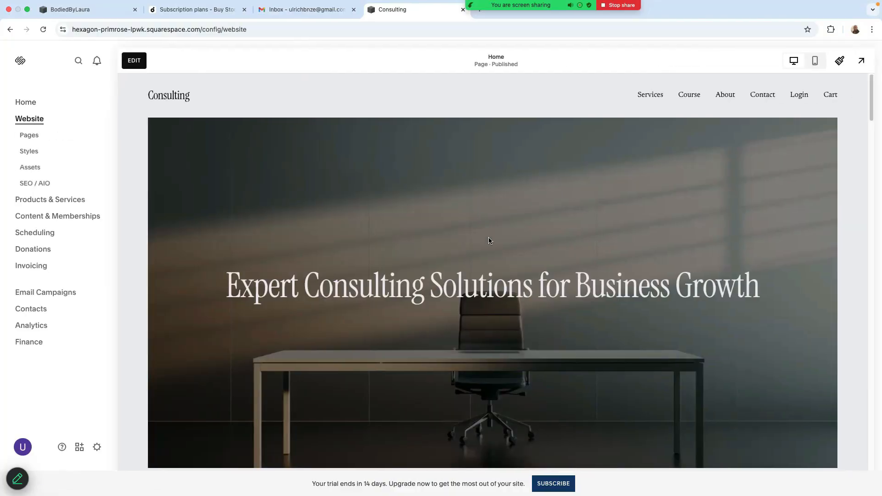
scroll(427, 301, "down", 6)
scroll(428, 301, "up", 6)
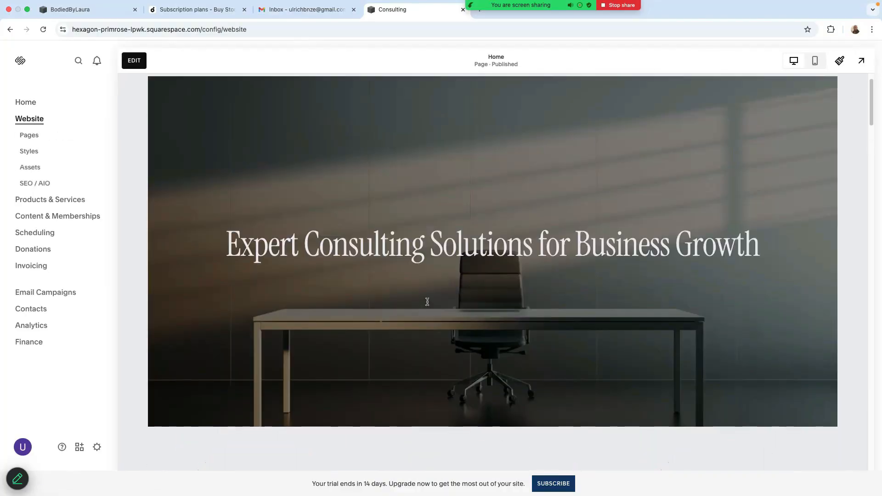
scroll(275, 288, "down", 1)
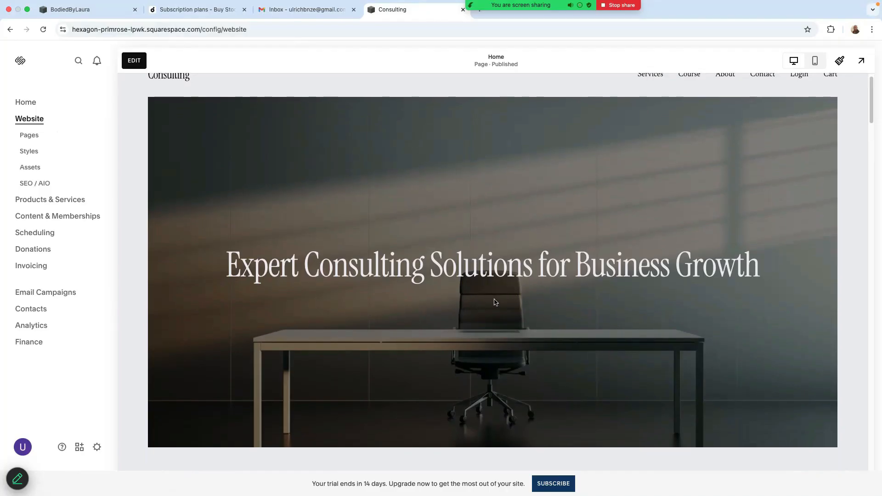
scroll(435, 313, "down", 8)
scroll(553, 202, "down", 4)
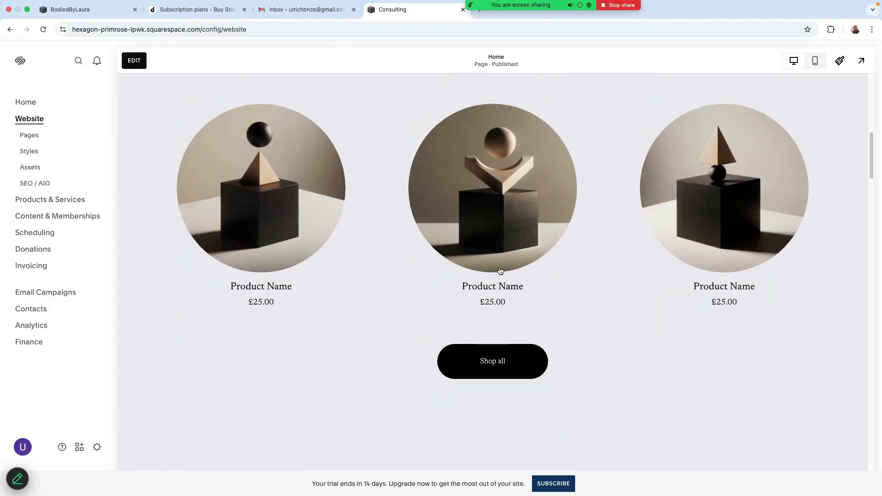
scroll(460, 275, "down", 8)
scroll(415, 271, "down", 3)
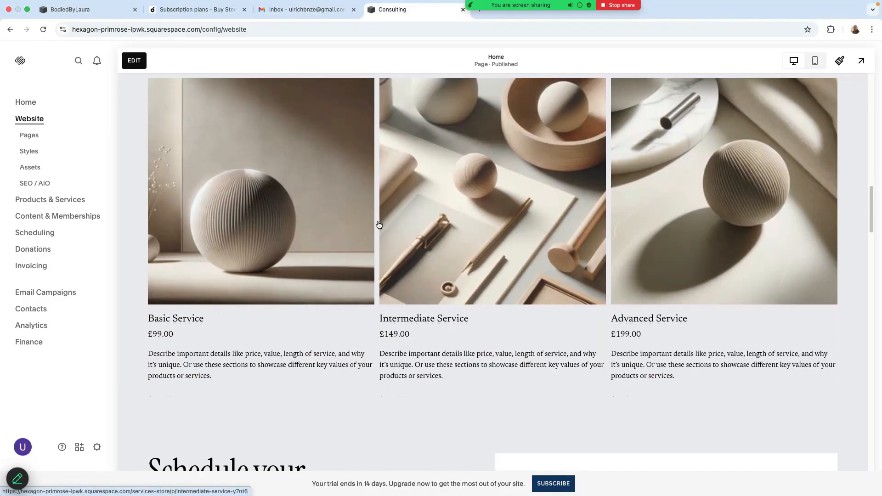
scroll(789, 272, "down", 6)
scroll(504, 307, "down", 12)
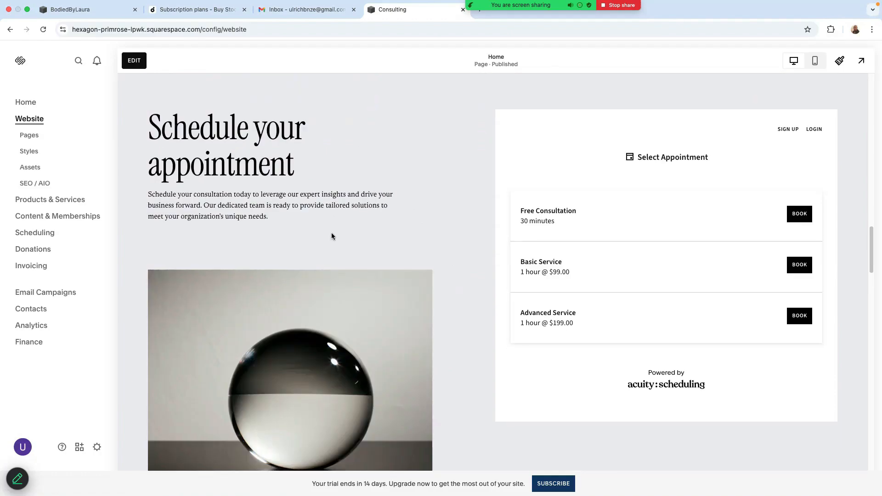
Review the rest of the homepage: subscription plans, company description, social gallery, Contact Us form and footer
scroll(371, 253, "down", 3)
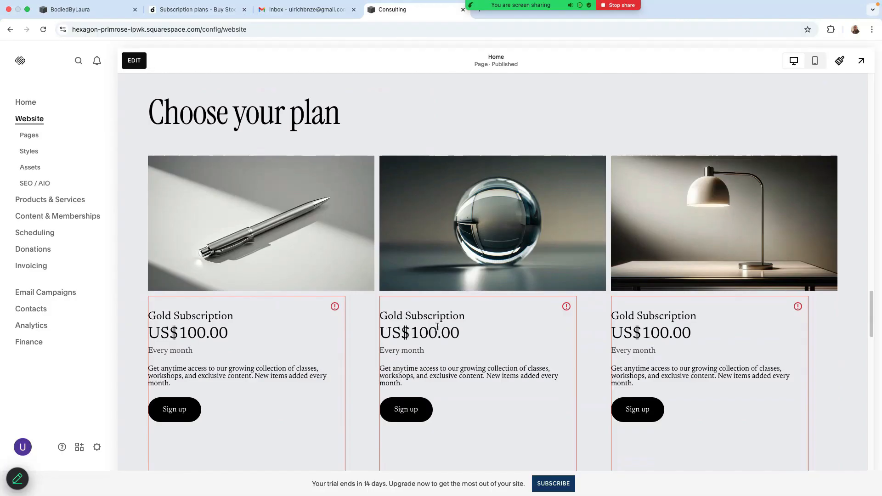
scroll(522, 316, "down", 3)
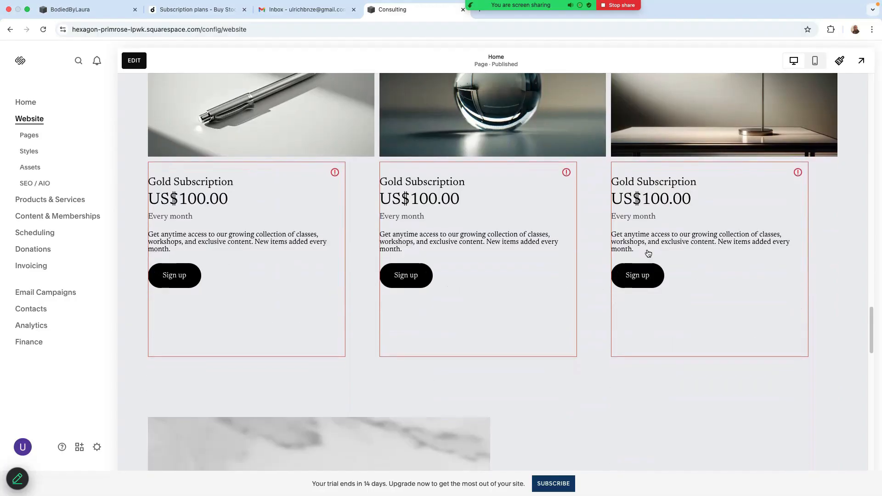
scroll(572, 279, "down", 7)
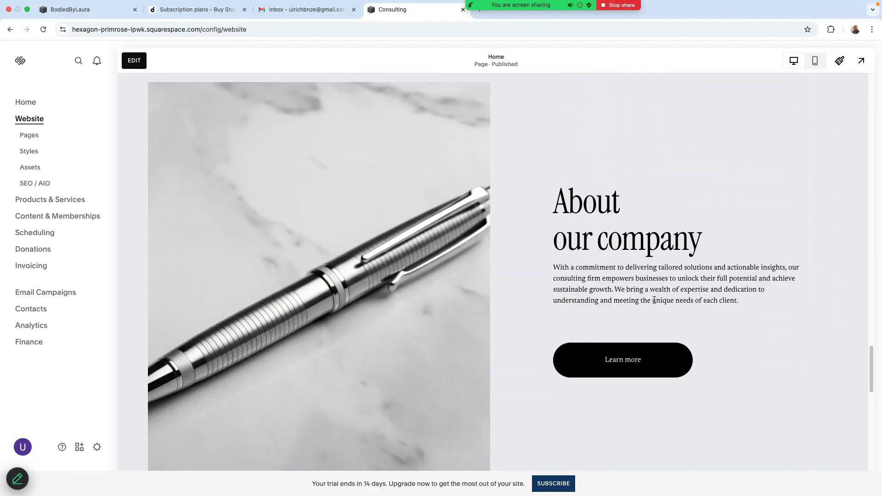
scroll(819, 289, "down", 7)
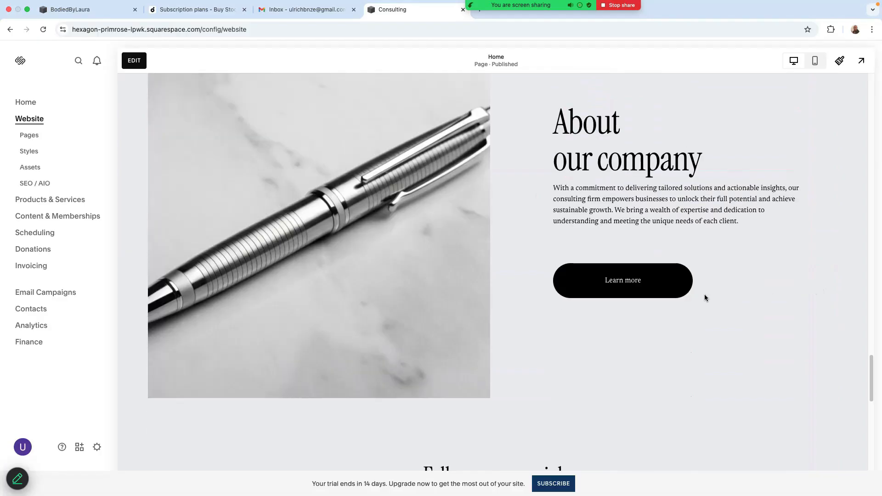
scroll(544, 339, "down", 3)
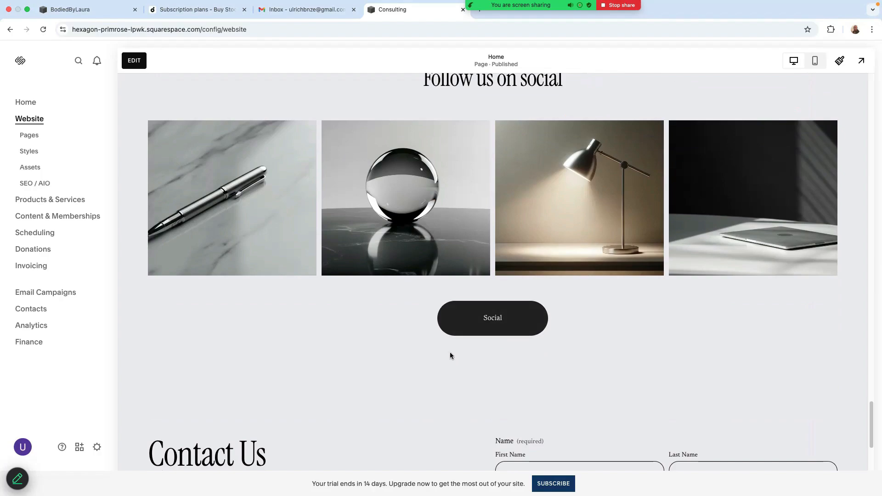
scroll(563, 317, "down", 3)
scroll(538, 304, "down", 1)
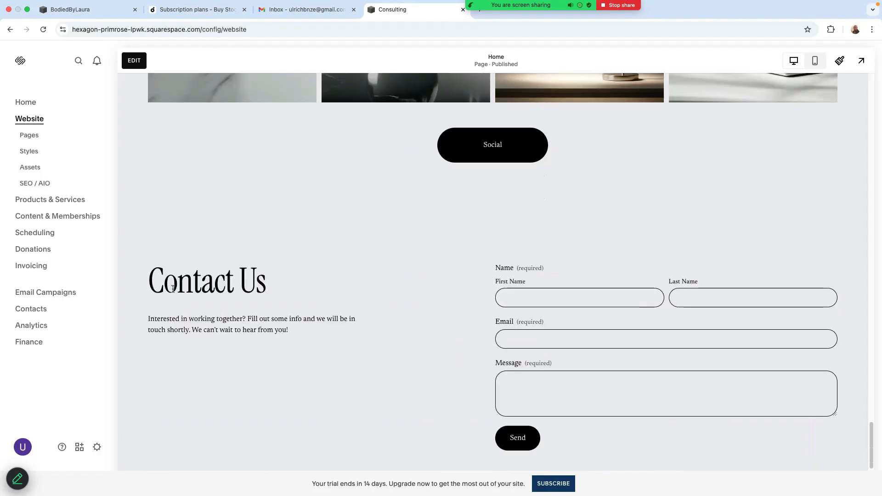
scroll(443, 290, "down", 3)
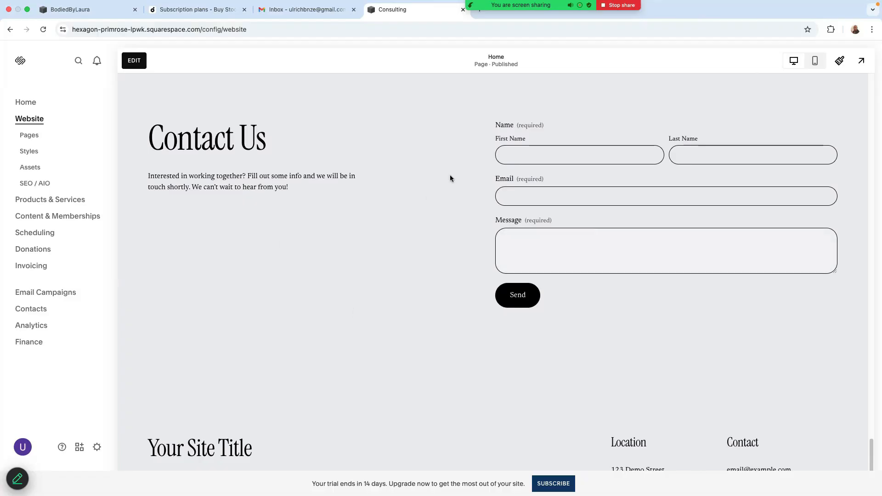
left_click(526, 158)
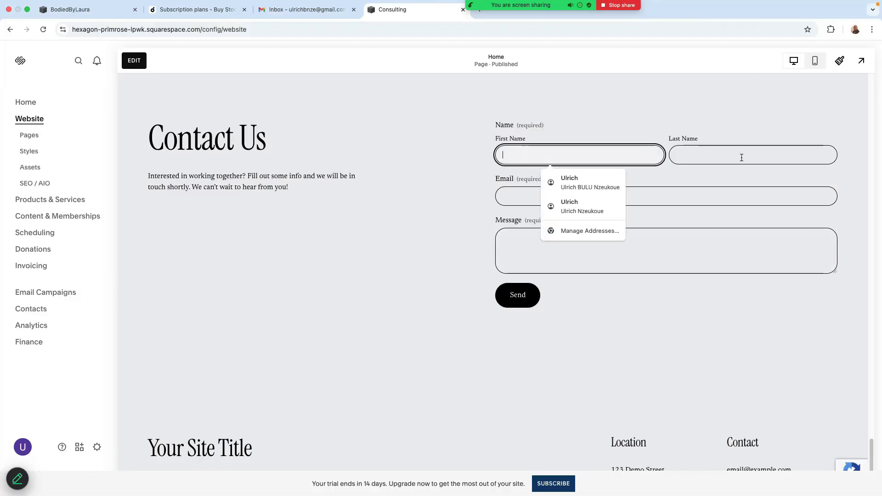
left_click(357, 237)
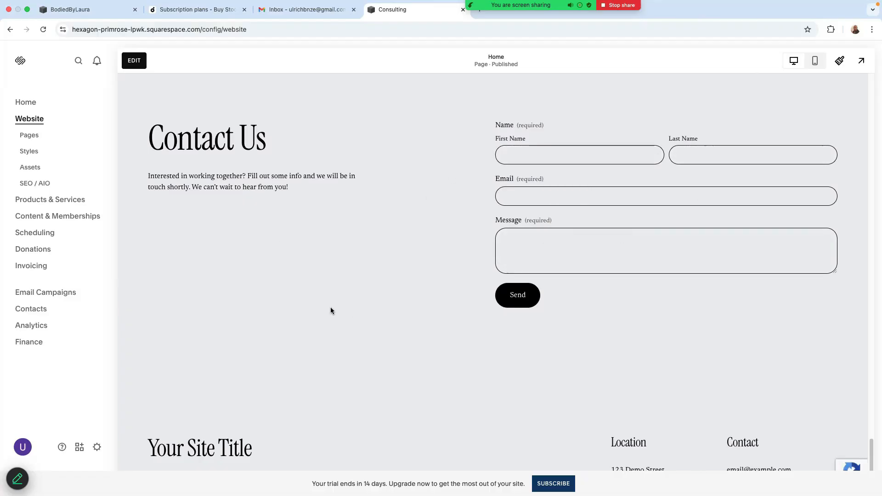
scroll(572, 277, "down", 2)
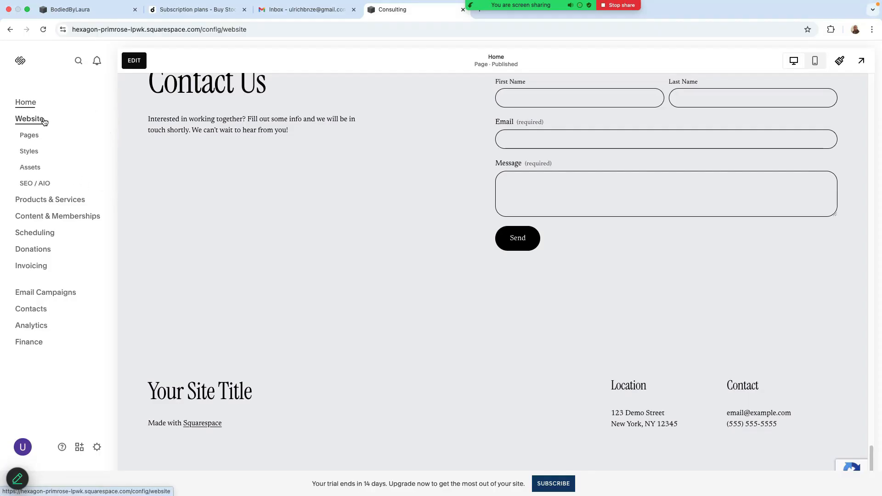
Open the site's page list and examine the main navigation, unlinked pages, Marketing Tools and System Pages
left_click(30, 136)
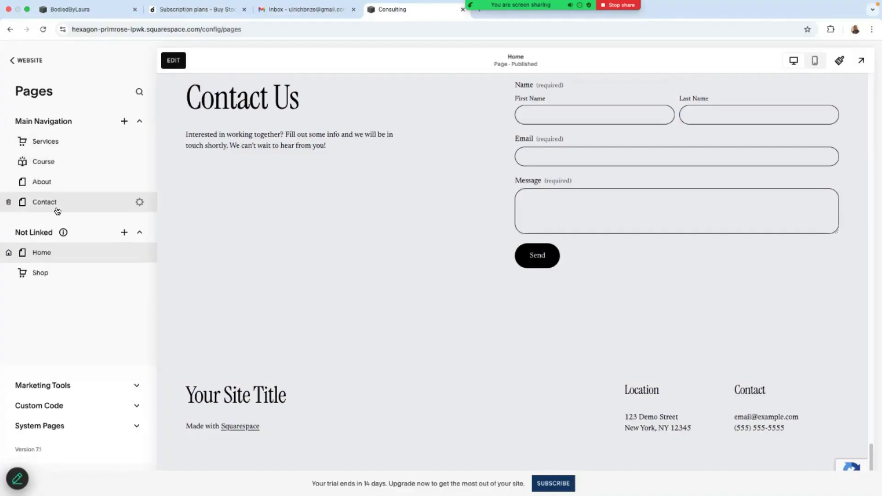
scroll(420, 226, "up", 10)
scroll(504, 219, "up", 15)
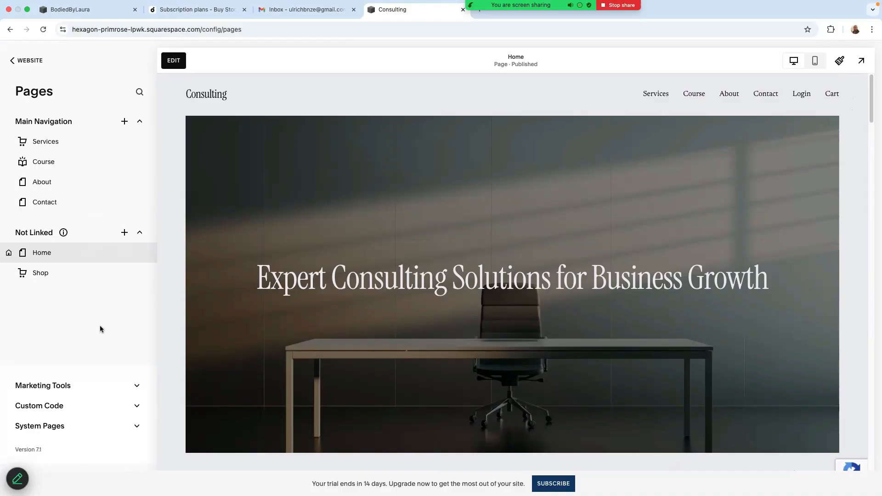
left_click(136, 388)
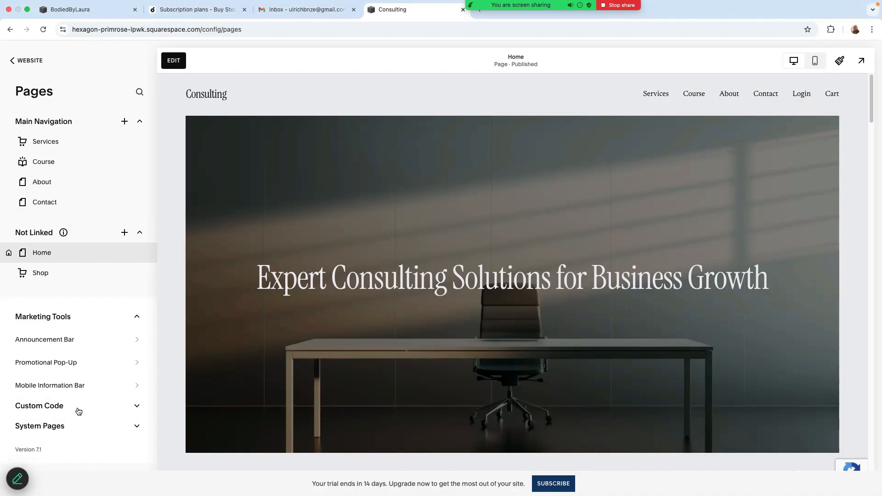
left_click(137, 426)
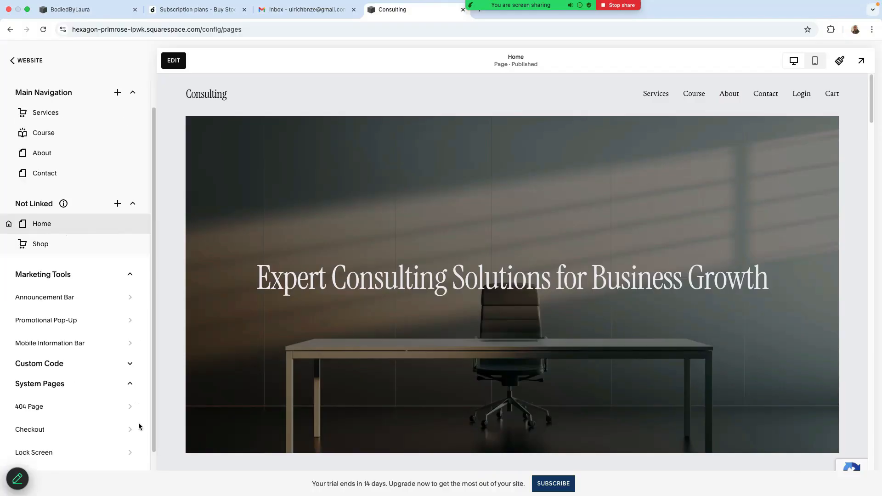
scroll(108, 390, "down", 1)
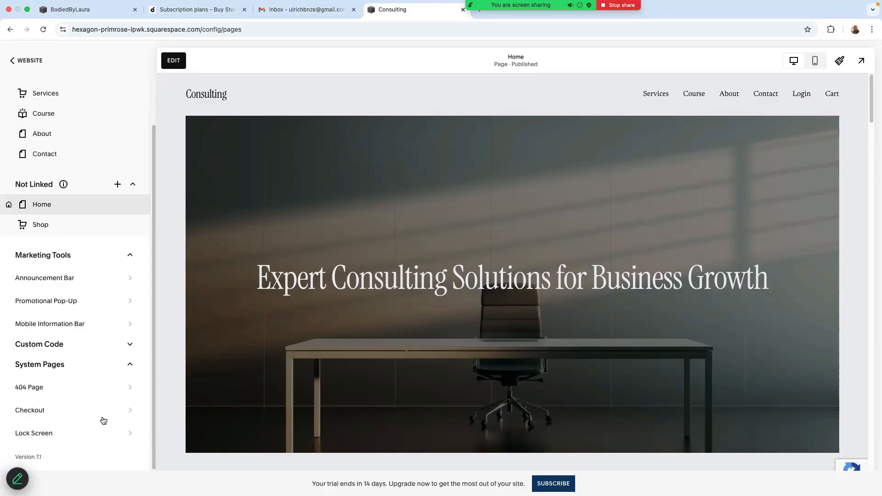
scroll(103, 421, "up", 3)
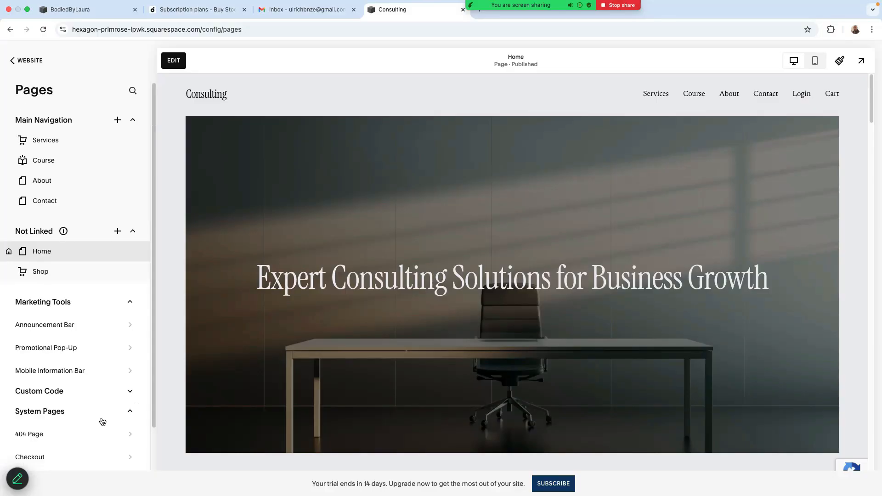
Leave the page list, open Site Styles, and review the styling of the Featured Products and Our Services sections
left_click(11, 61)
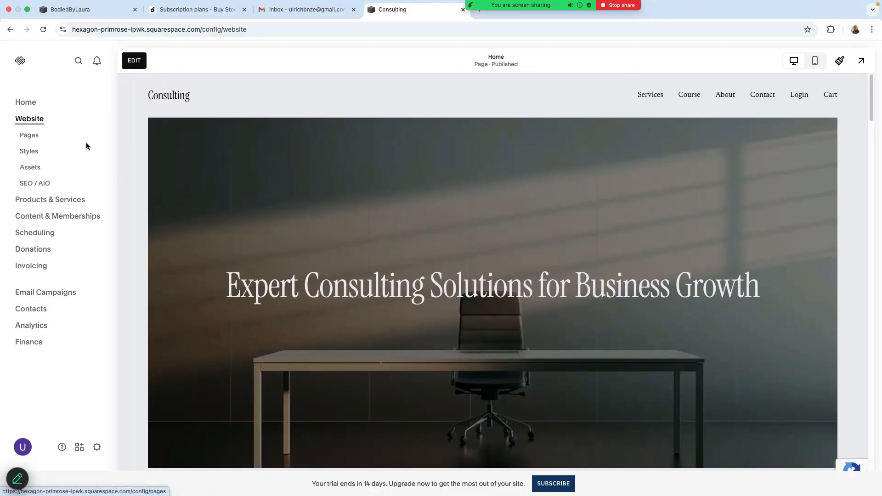
left_click(838, 63)
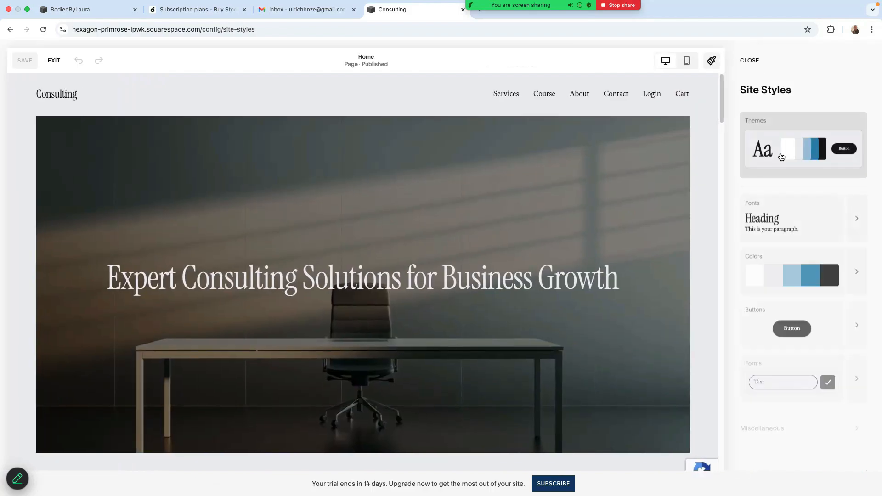
scroll(370, 280, "down", 6)
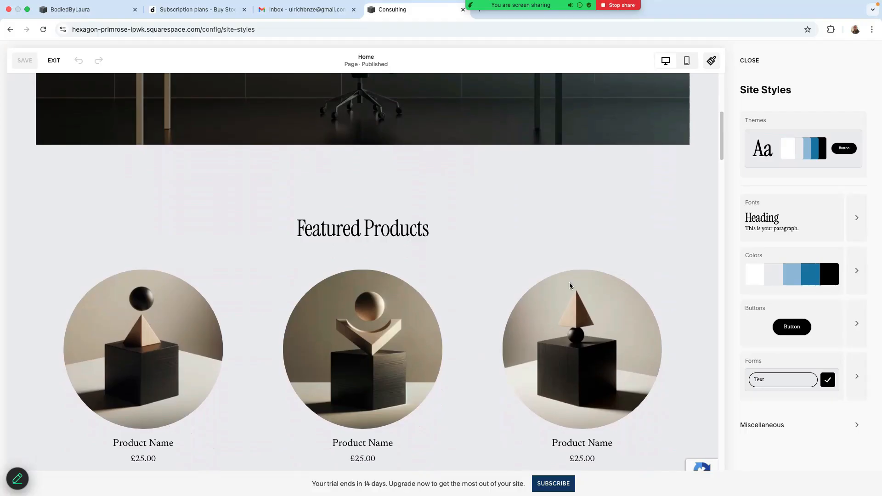
scroll(570, 285, "down", 8)
scroll(571, 284, "down", 4)
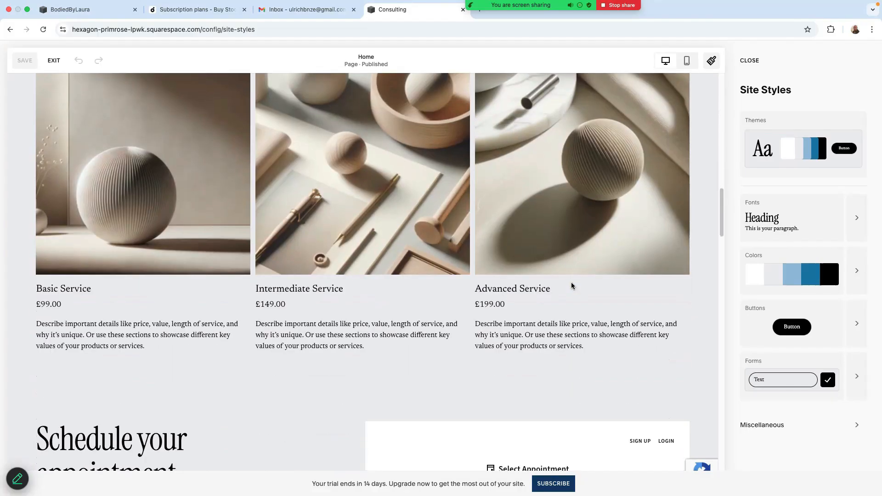
scroll(542, 286, "up", 3)
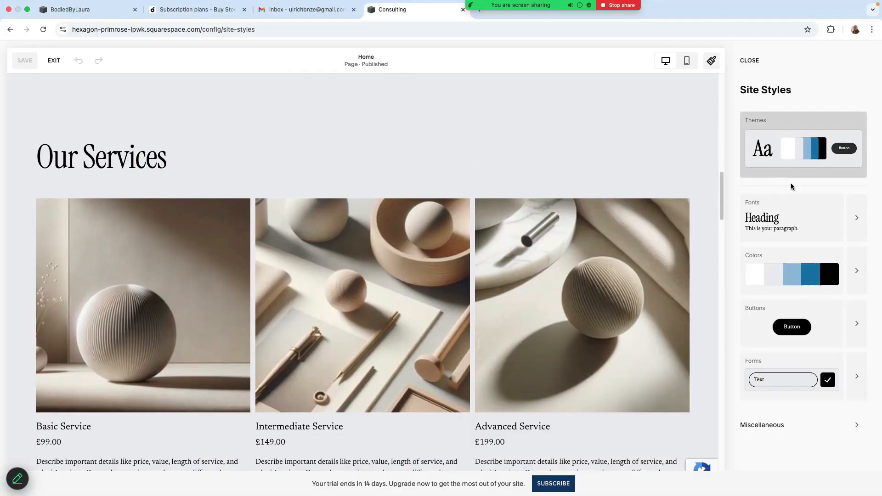
Open the font settings and browse the available Serif, Sans-serif and Mixed font packs
left_click(857, 221)
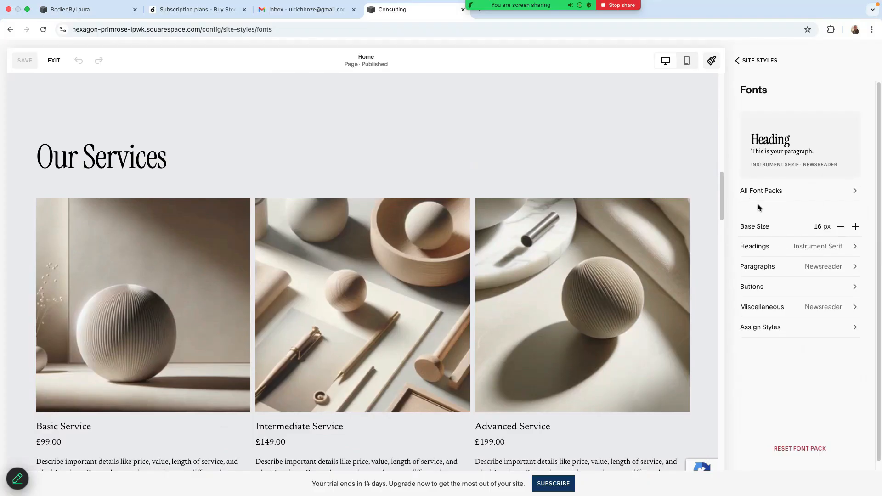
left_click(853, 192)
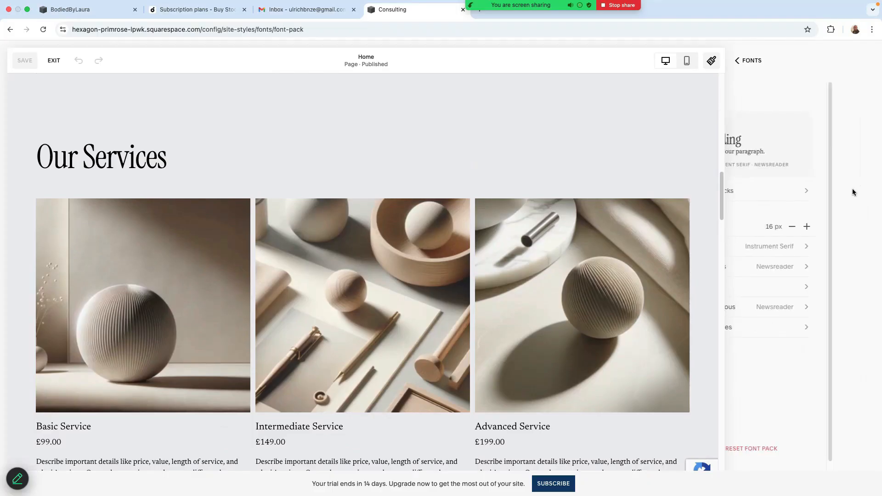
scroll(803, 188, "down", 6)
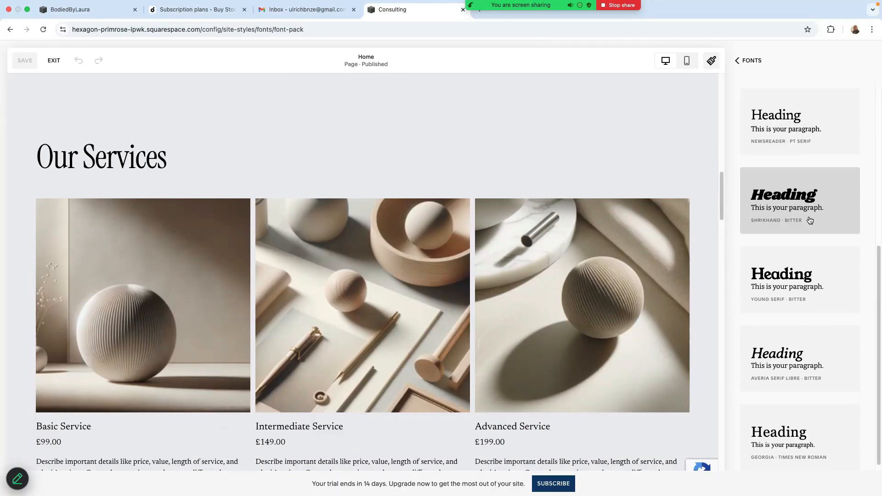
scroll(812, 295, "up", 6)
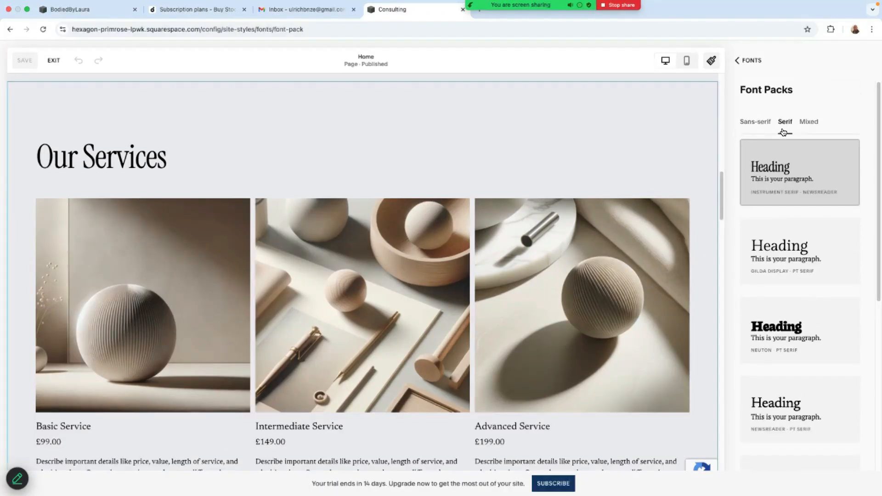
left_click(757, 122)
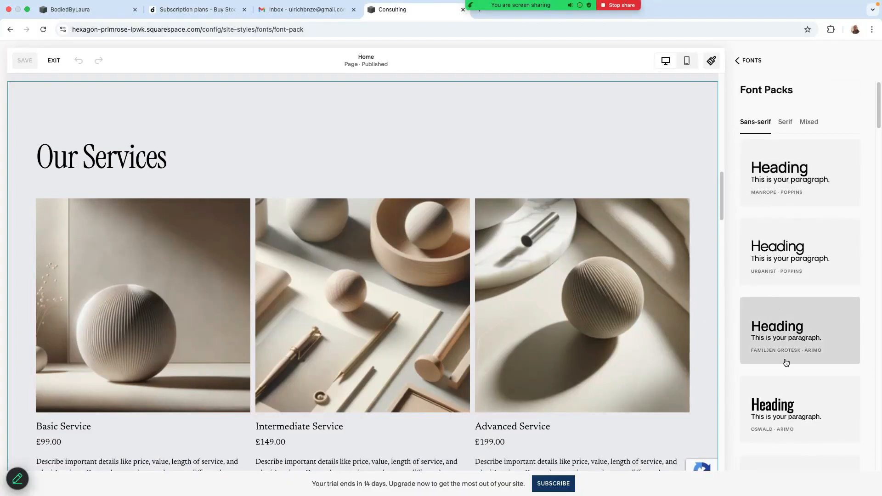
left_click(810, 123)
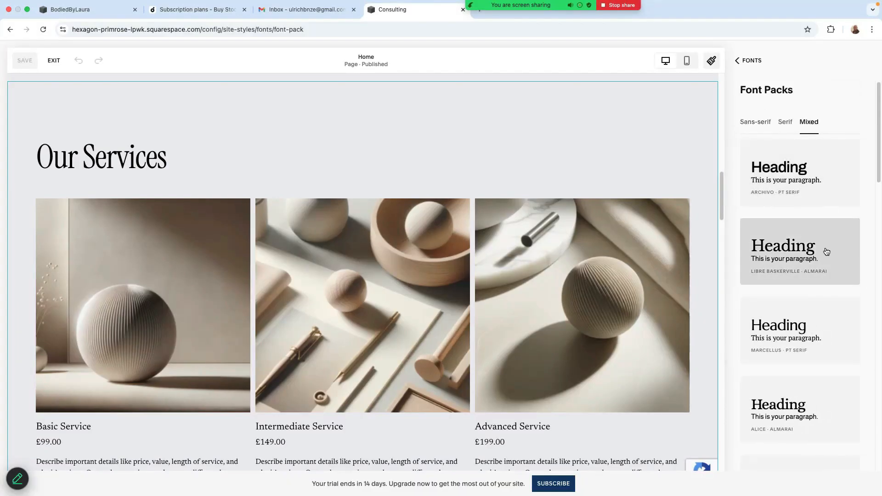
scroll(825, 253, "down", 5)
scroll(824, 247, "up", 5)
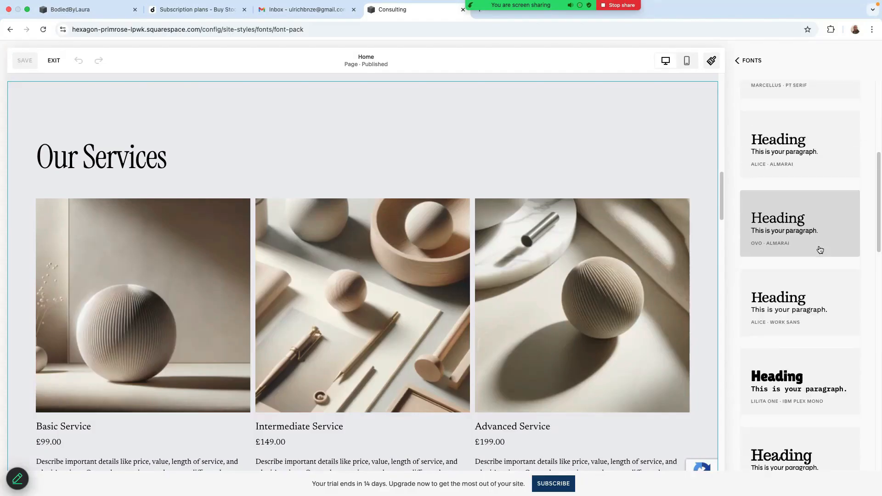
left_click(737, 61)
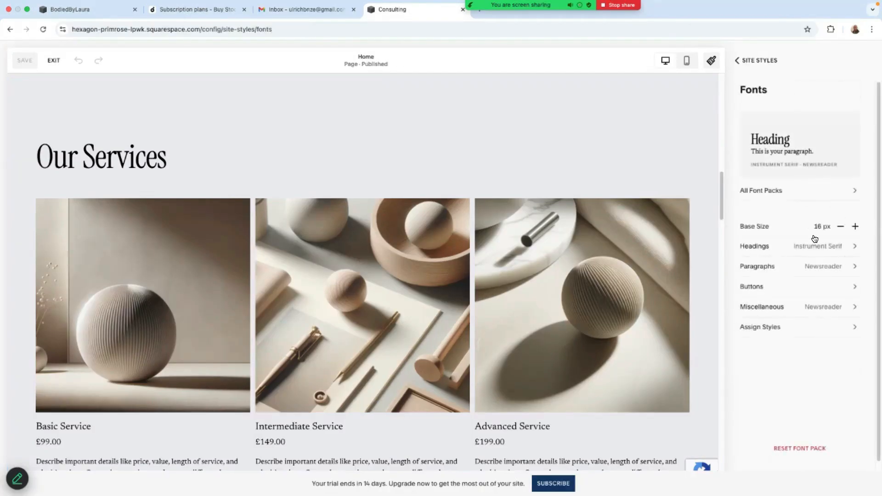
Try a base font size of 17 px, restore it to 16 px, and examine the Headings font settings
left_click(855, 226)
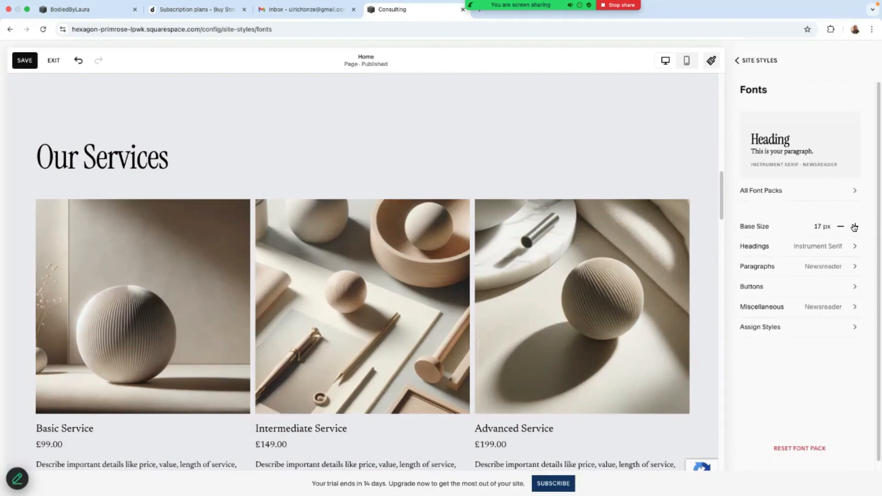
left_click(840, 227)
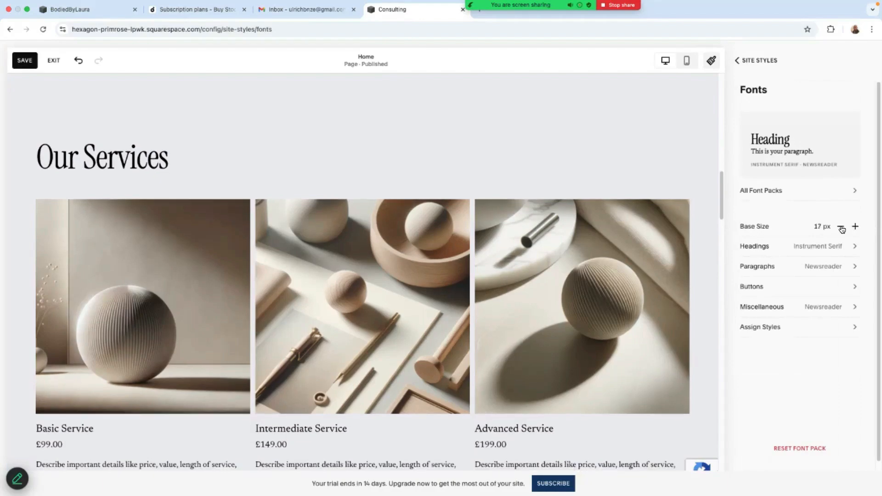
left_click(854, 248)
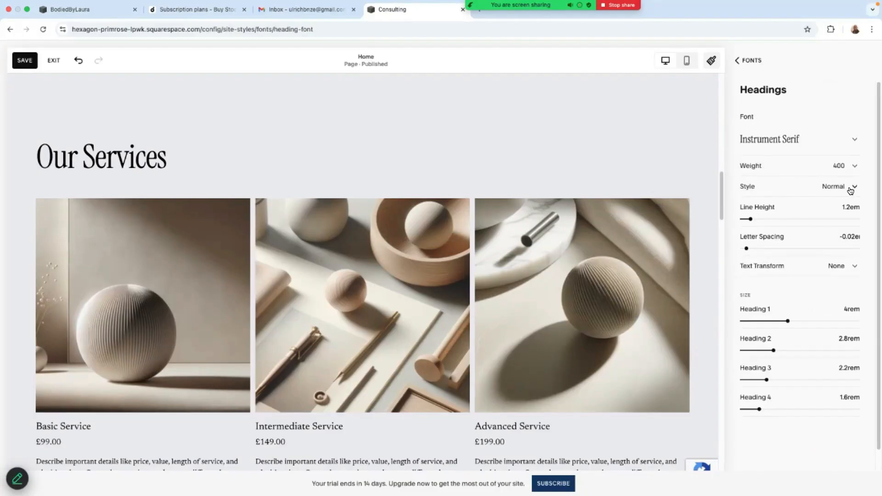
scroll(825, 315, "down", 1)
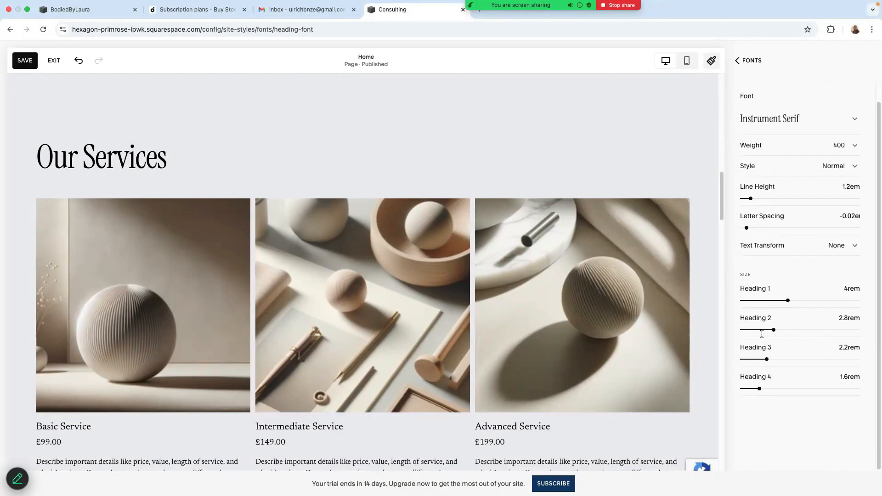
scroll(770, 203, "up", 1)
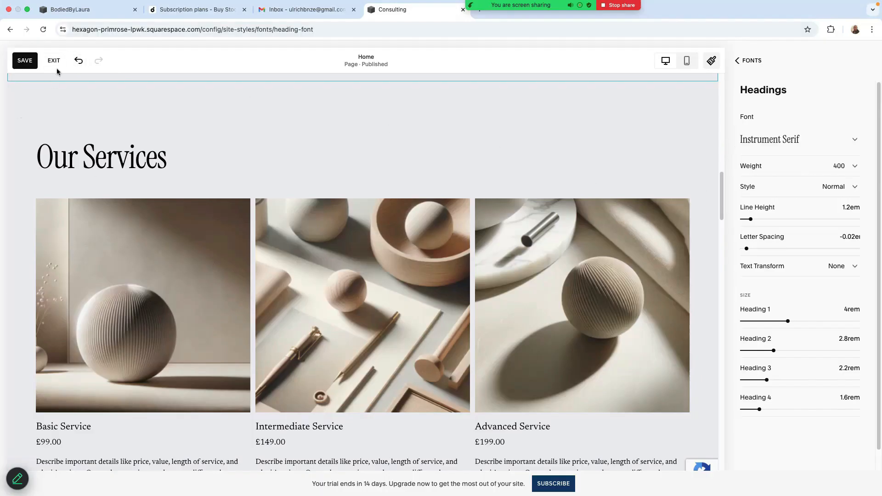
key("Escape")
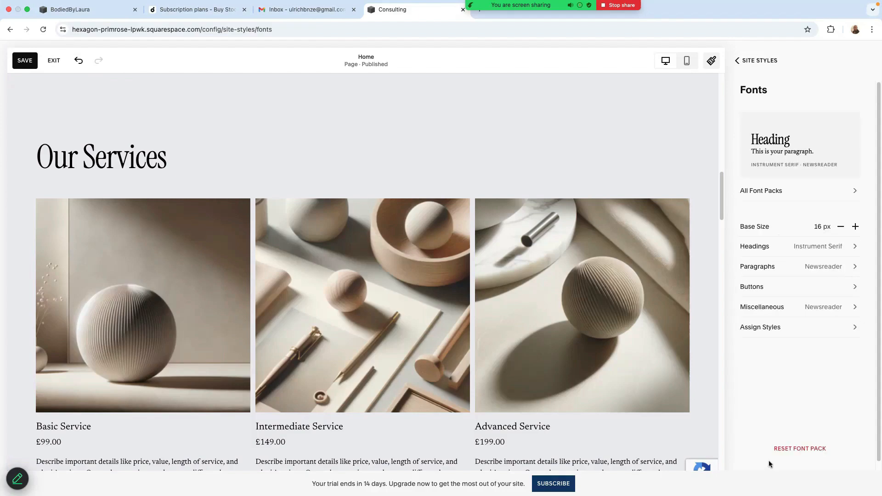
Examine the font style assignments for the header, announcement bar, menu block and newsletter block elements
left_click(833, 330)
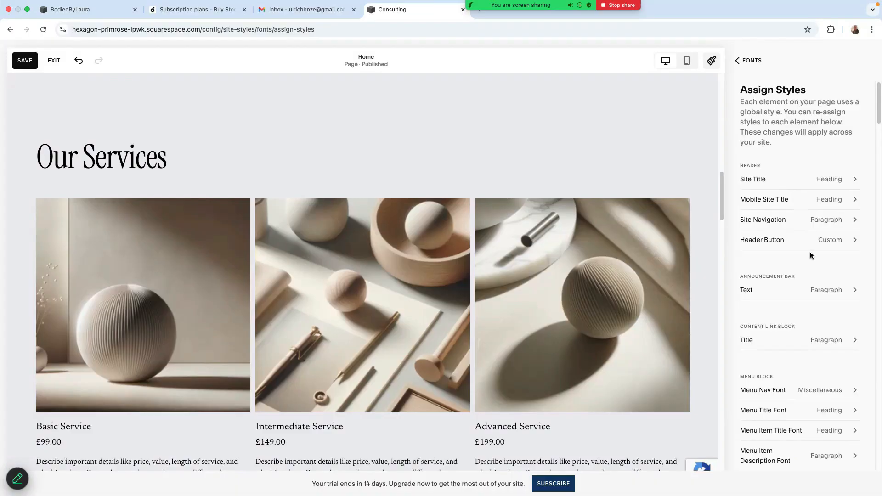
scroll(810, 255, "down", 3)
scroll(781, 416, "down", 1)
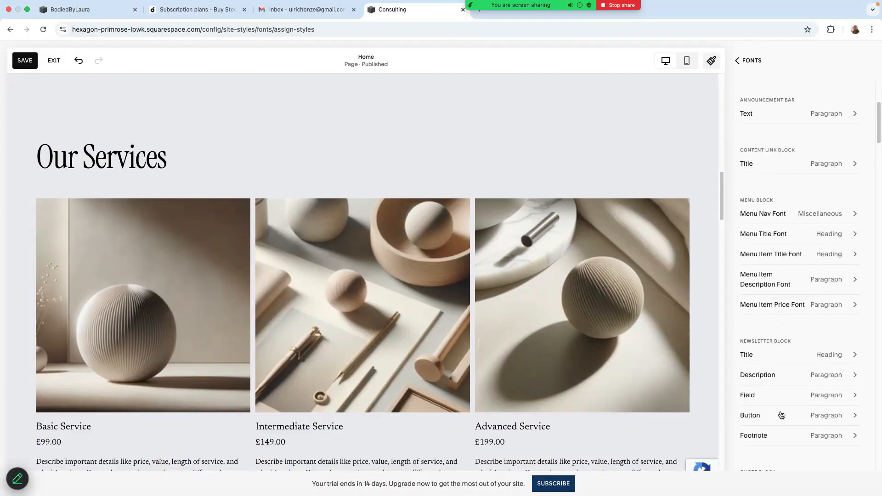
scroll(748, 251, "up", 4)
left_click(737, 61)
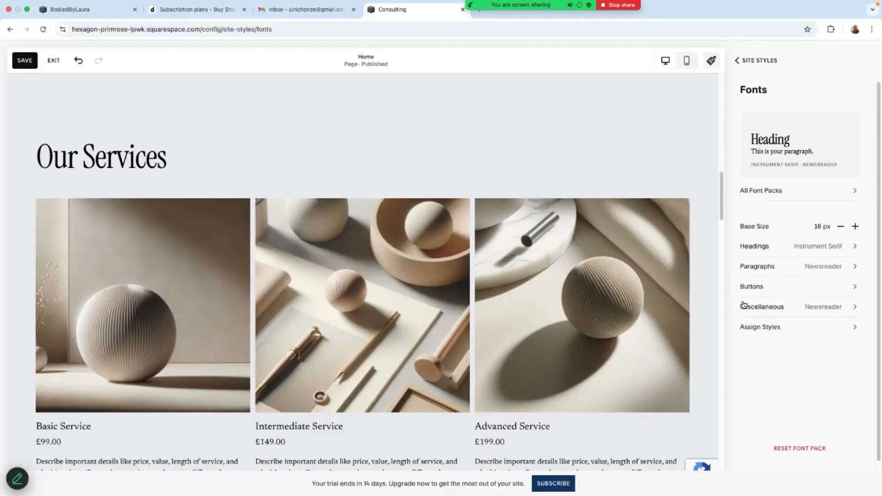
Find Poppins among the button font options and set it as the primary button font
left_click(834, 286)
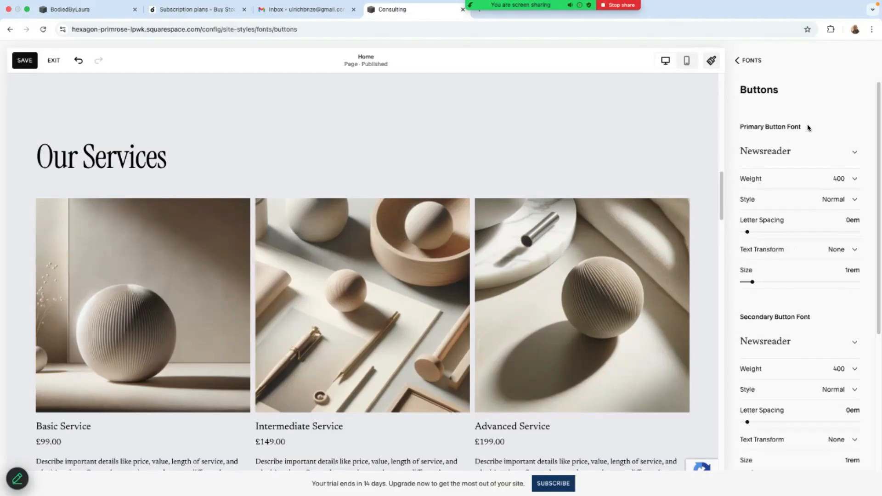
left_click(851, 153)
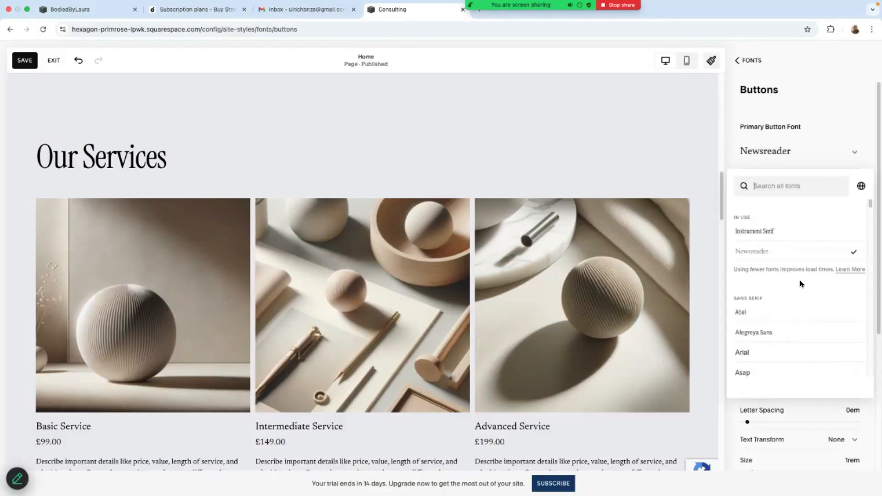
scroll(802, 299, "down", 5)
scroll(806, 326, "down", 15)
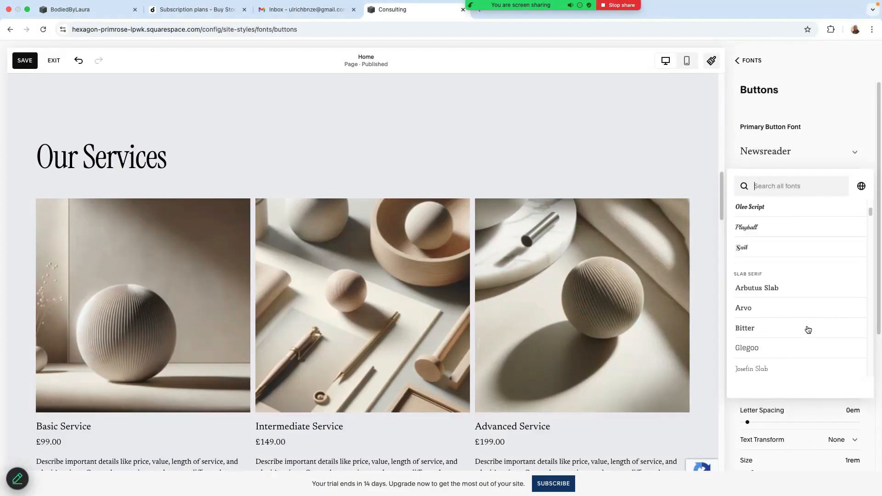
scroll(810, 327, "down", 5)
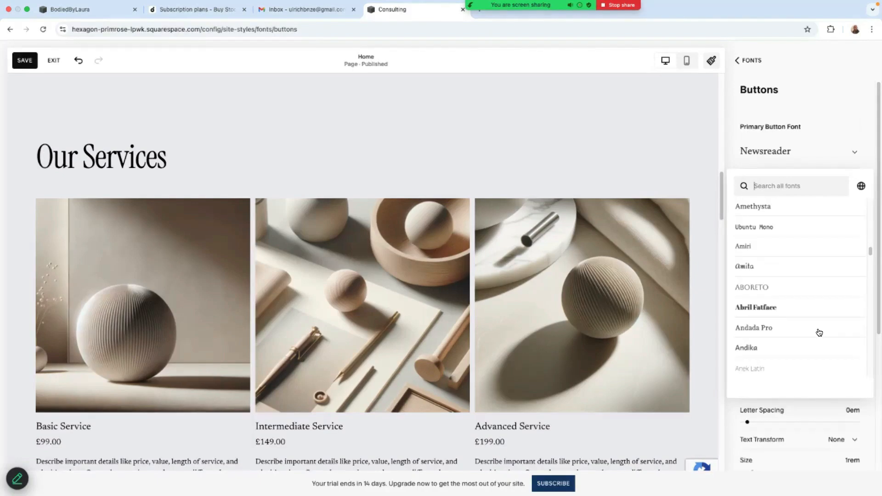
scroll(819, 330, "up", 3)
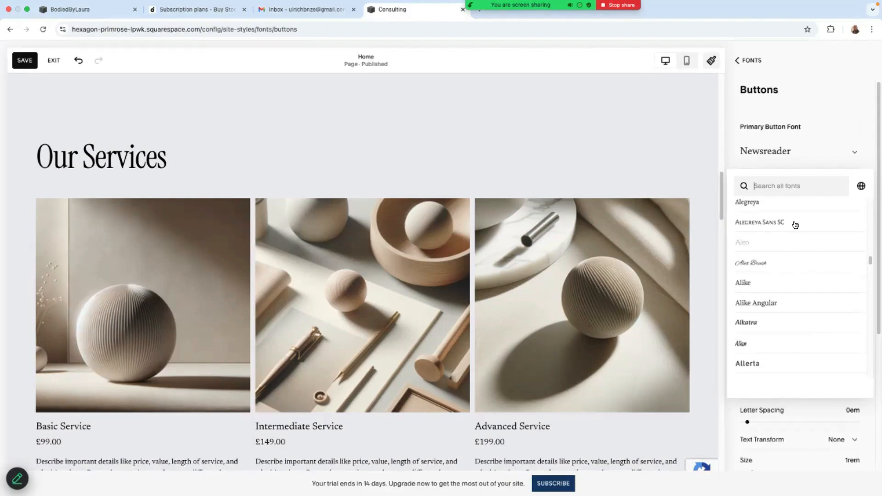
left_click(779, 191)
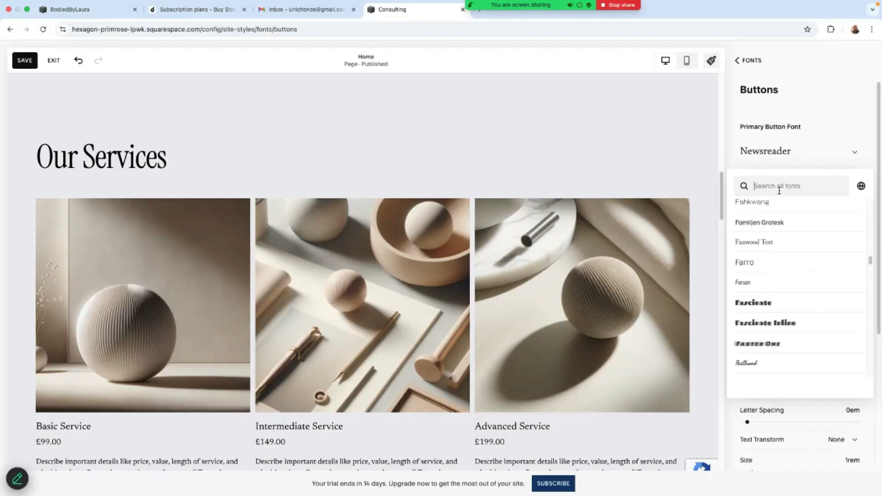
type("popp")
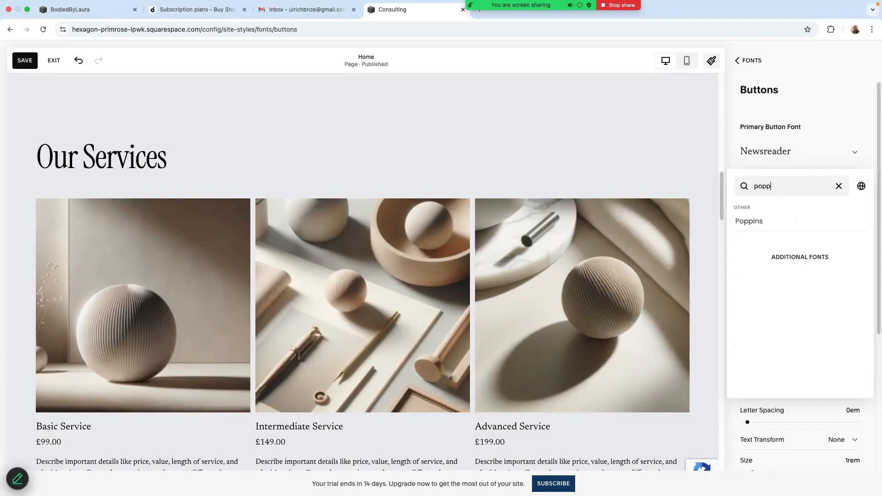
left_click(754, 223)
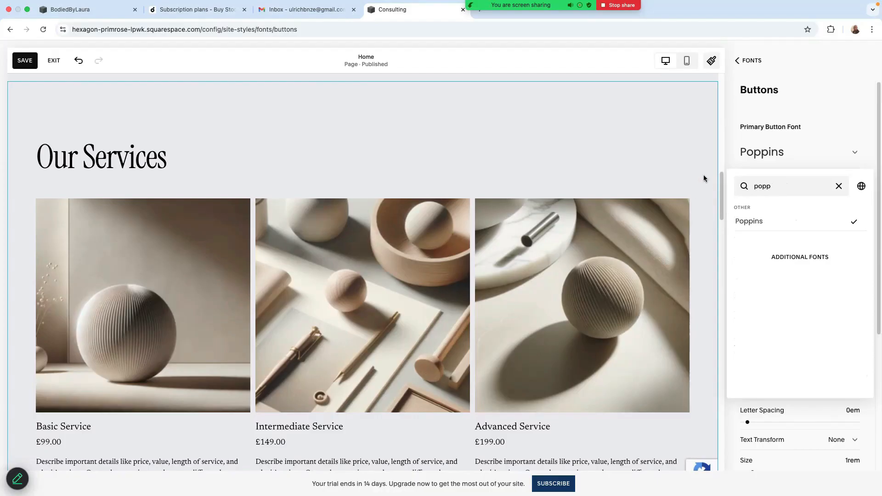
left_click(839, 107)
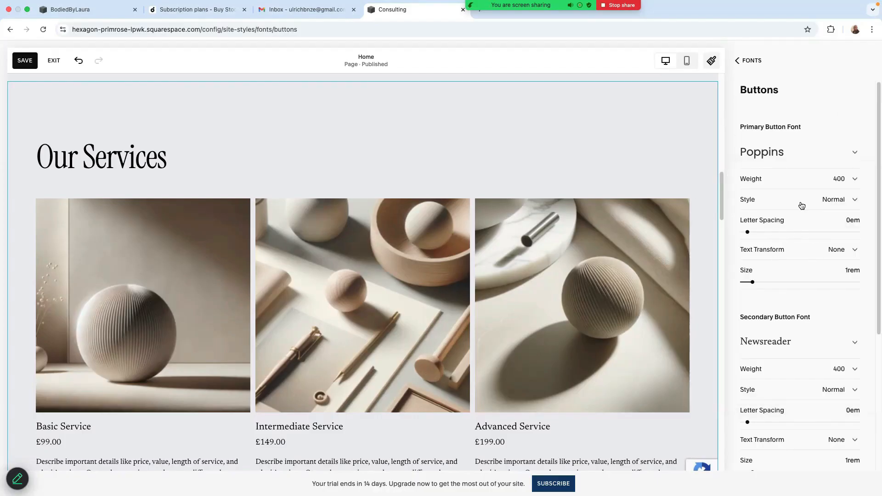
Set the primary button font's weight to 600 and its letter spacing to 0.13em
left_click(845, 179)
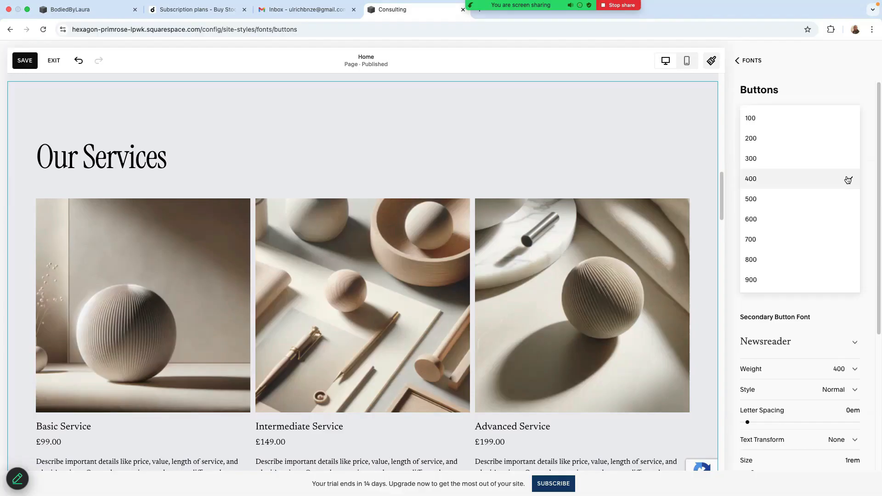
left_click(776, 219)
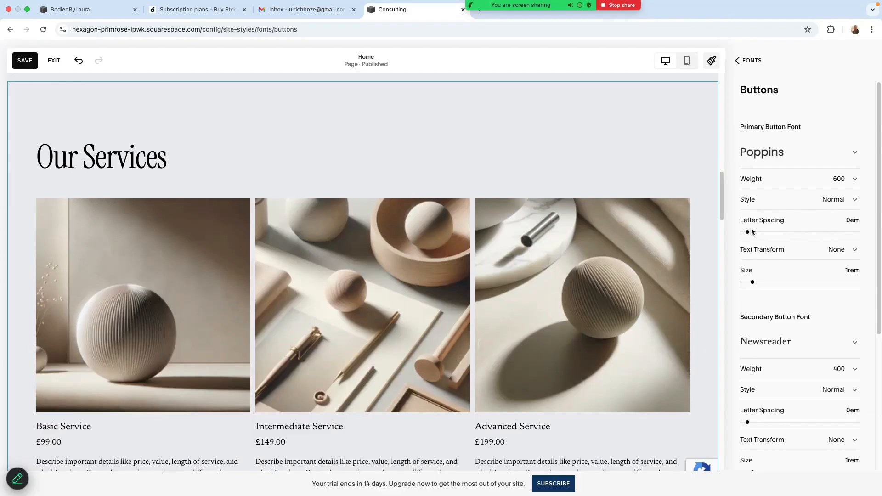
left_click_drag(746, 232, 754, 232)
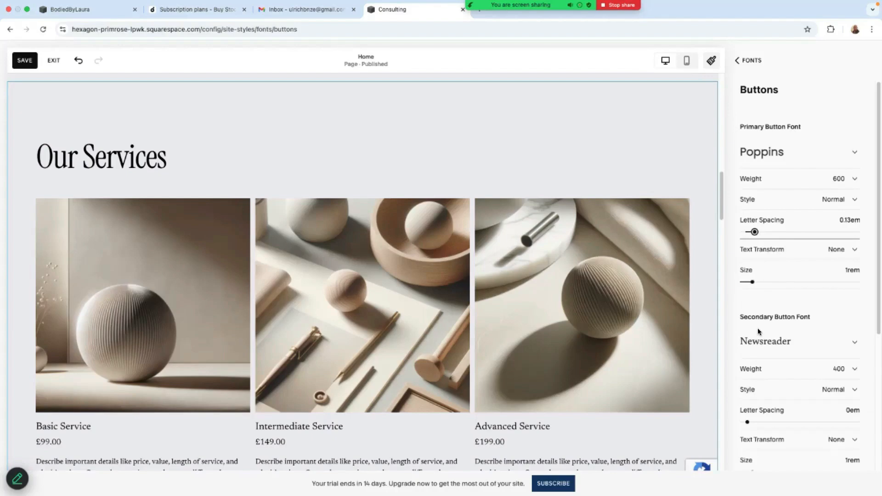
Check the secondary and tertiary button font settings, and save the site's font changes
scroll(795, 367, "down", 5)
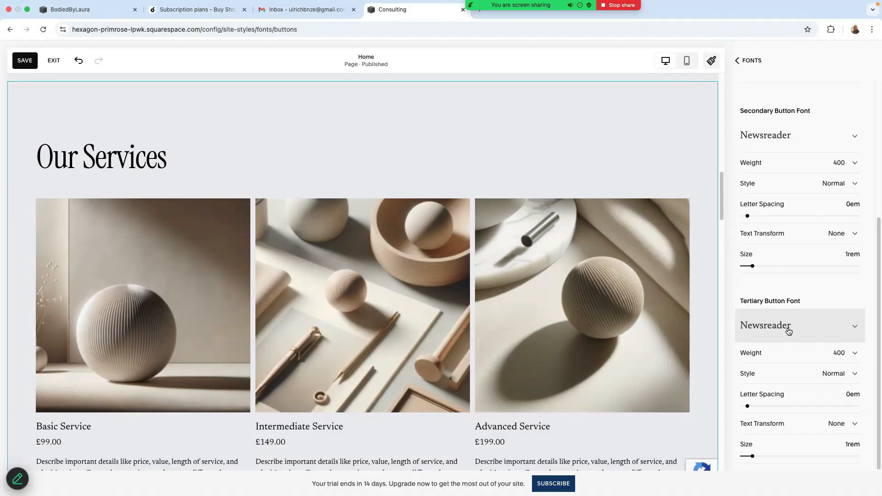
left_click(735, 62)
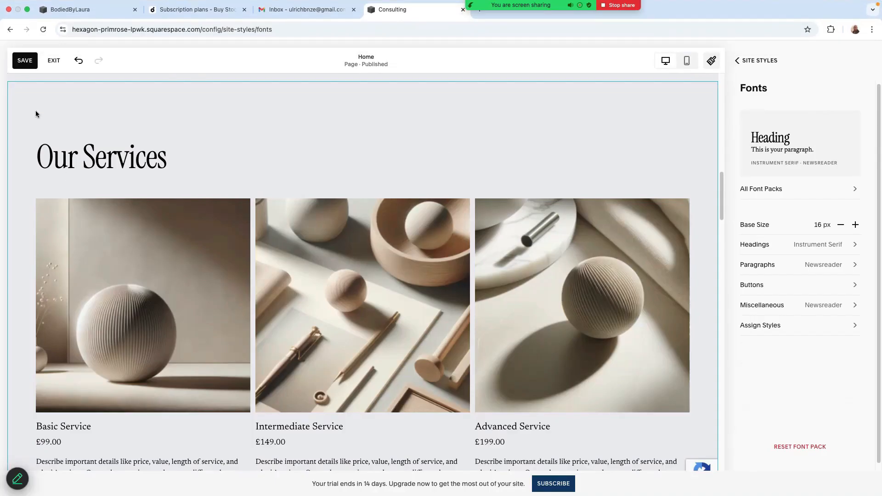
left_click(23, 61)
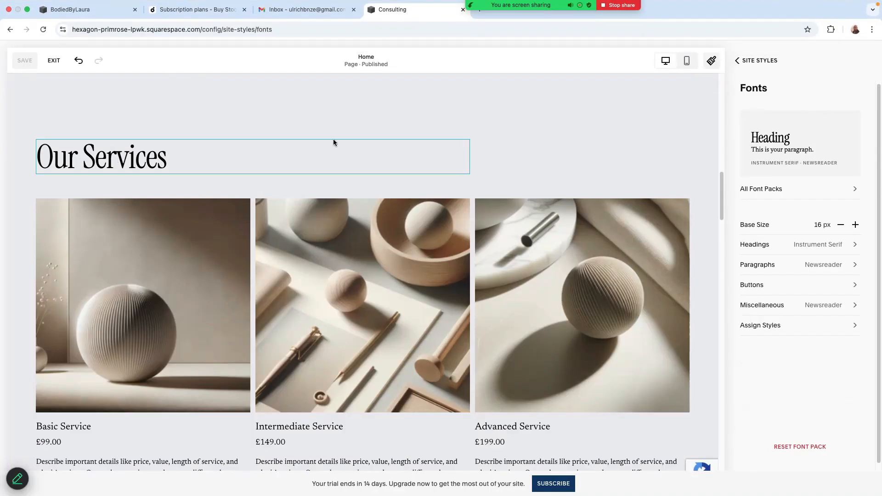
Examine the site color palette's individual swatches and browse the preset palettes
left_click(748, 65)
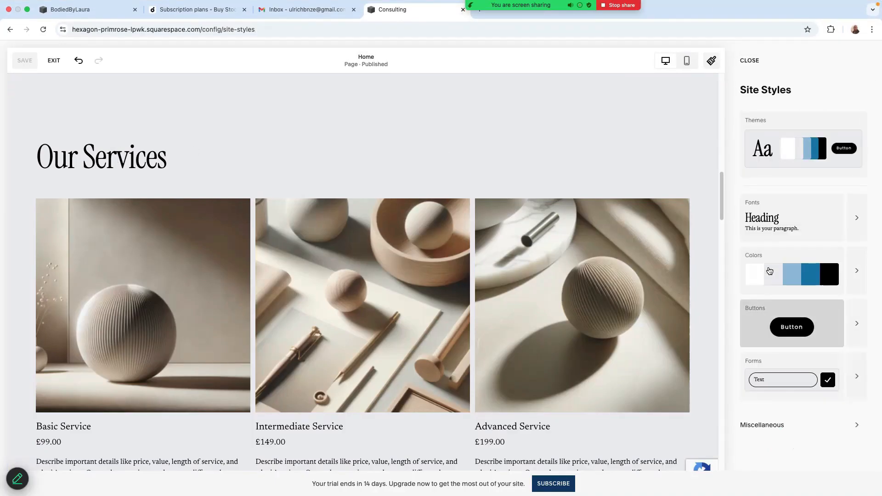
left_click(857, 271)
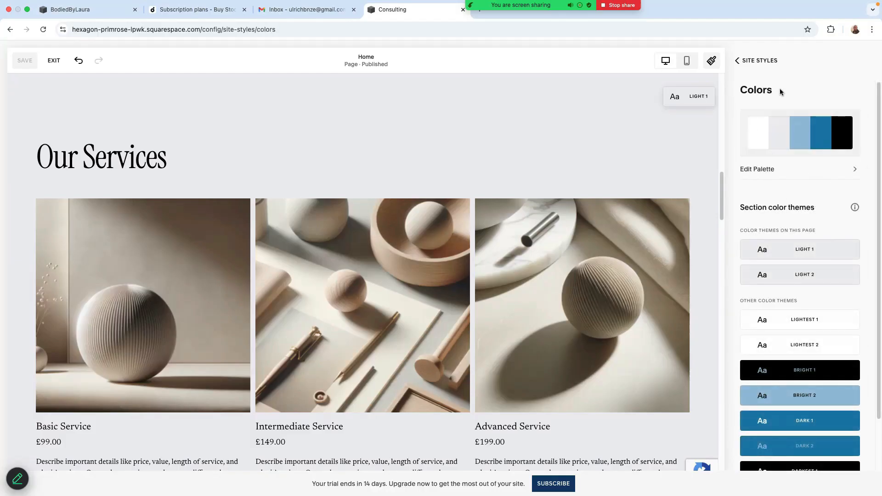
left_click(854, 169)
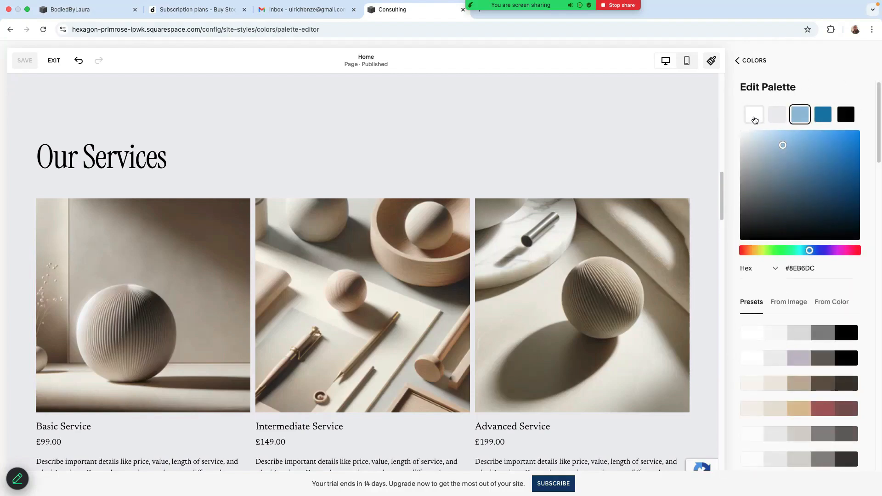
left_click(754, 120)
left_click(776, 120)
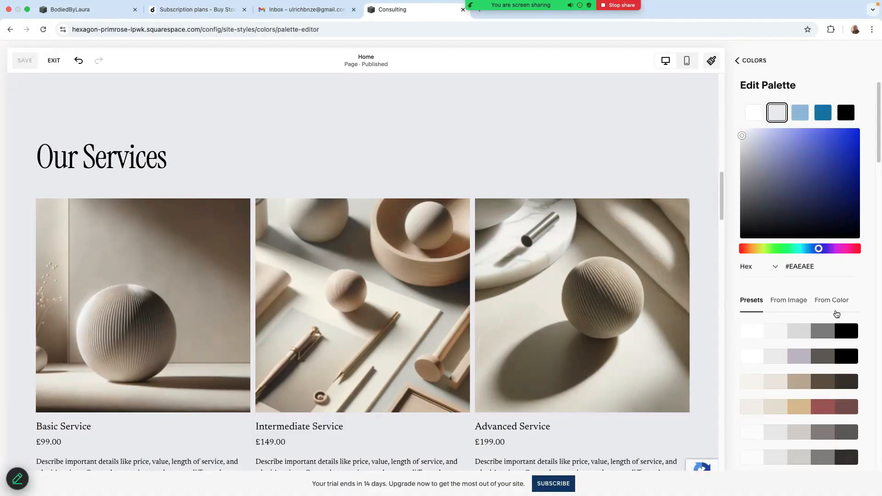
scroll(836, 311, "down", 10)
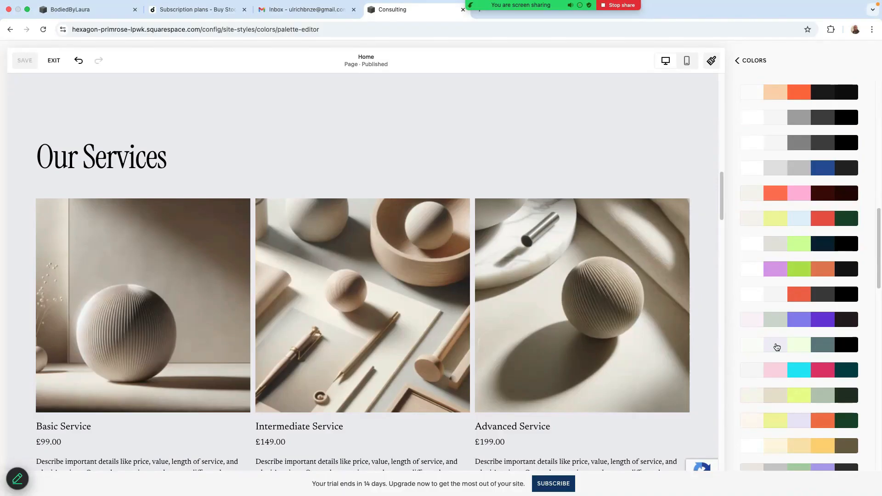
scroll(777, 347, "down", 10)
scroll(780, 229, "up", 8)
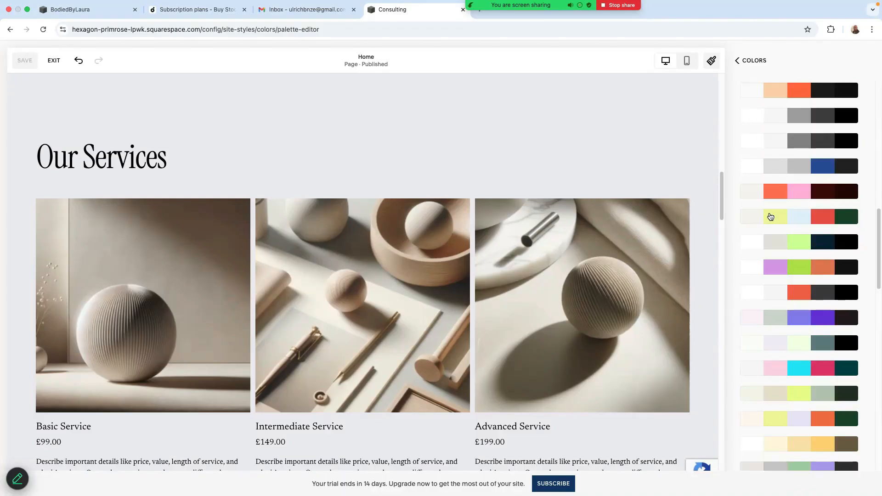
left_click(738, 60)
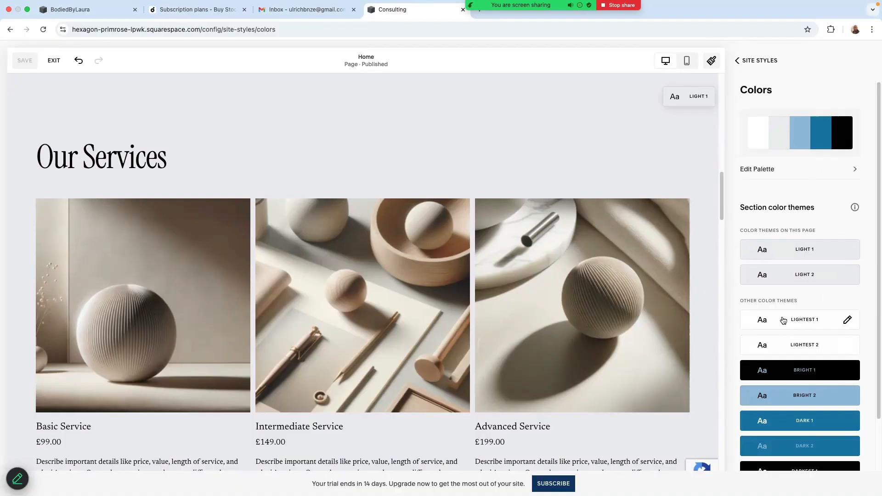
Review the section color themes and examine the element color assignments of the Darkest 1 theme
scroll(809, 383, "down", 2)
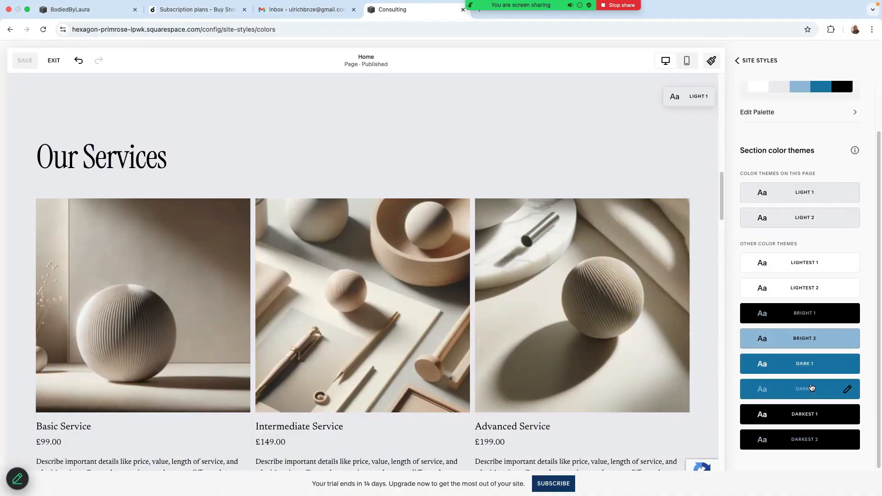
left_click(794, 416)
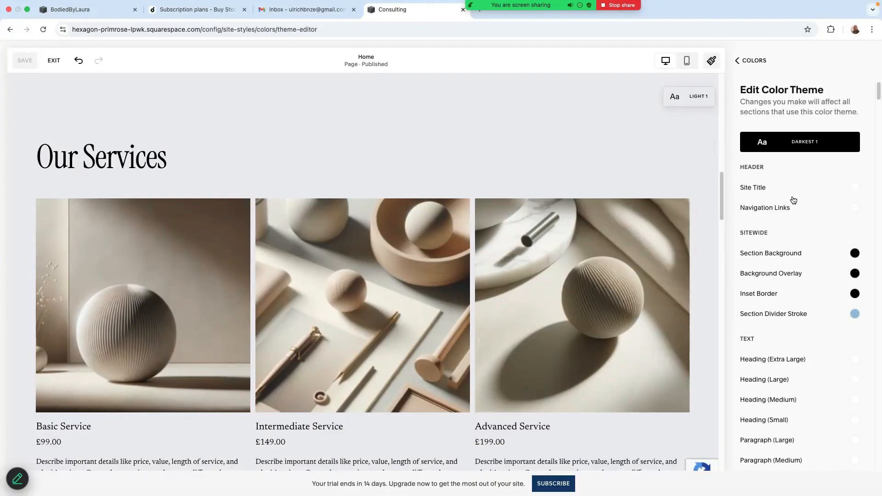
scroll(806, 303, "down", 10)
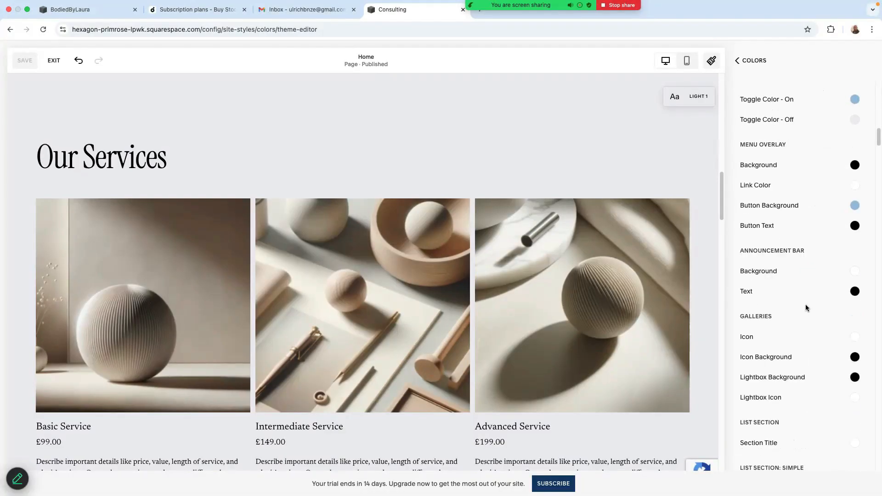
scroll(804, 308, "up", 10)
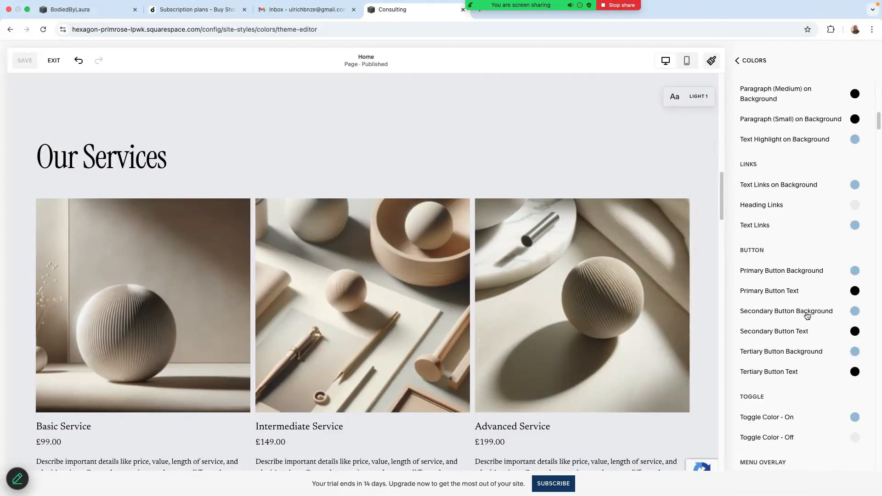
left_click(736, 61)
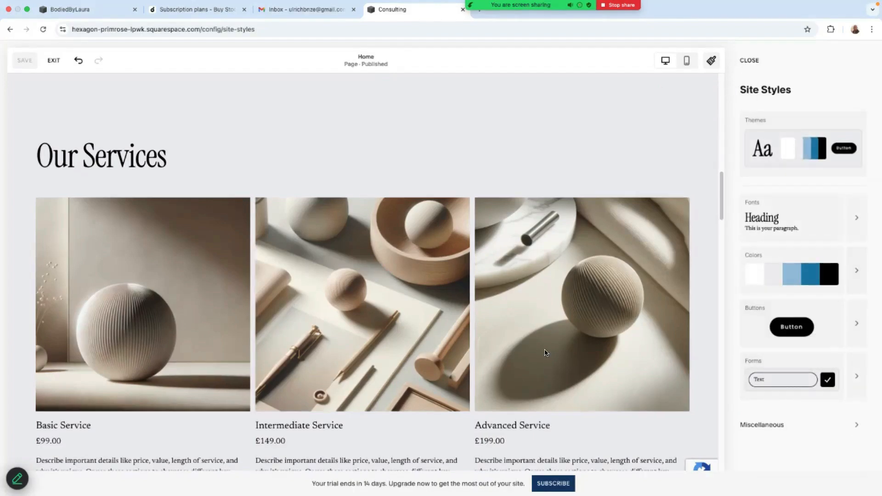
Review the buttons on the Home page and inspect the secondary, tertiary and primary button style settings, including the primary font
scroll(545, 354, "down", 10)
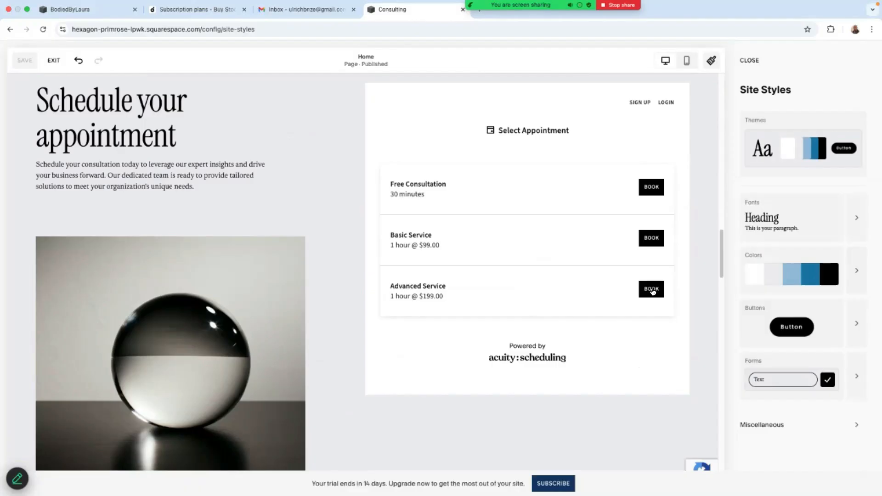
scroll(384, 350, "down", 15)
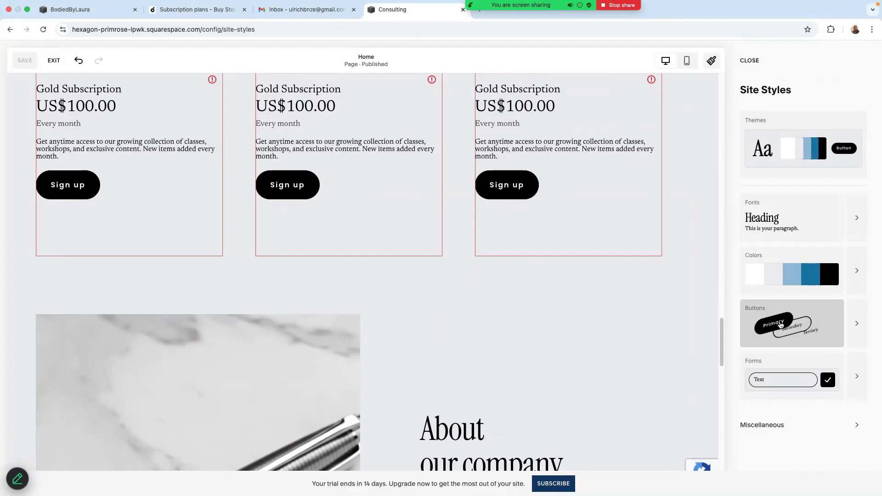
left_click(856, 328)
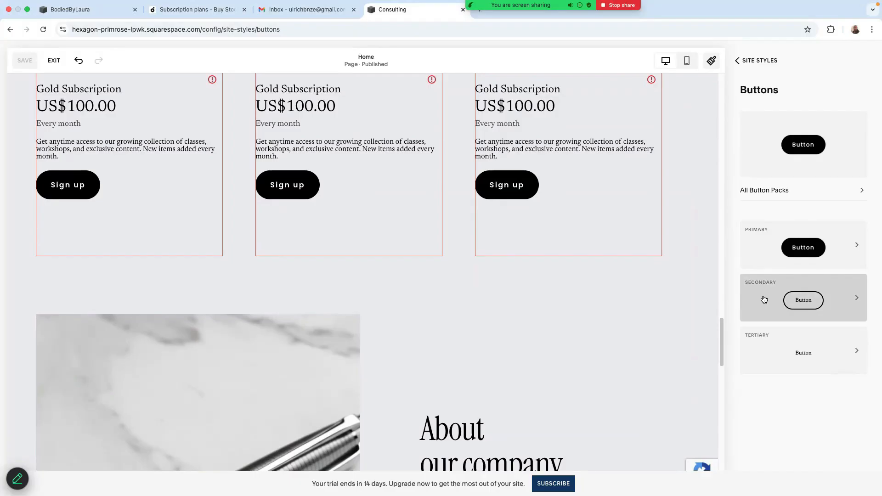
left_click(793, 303)
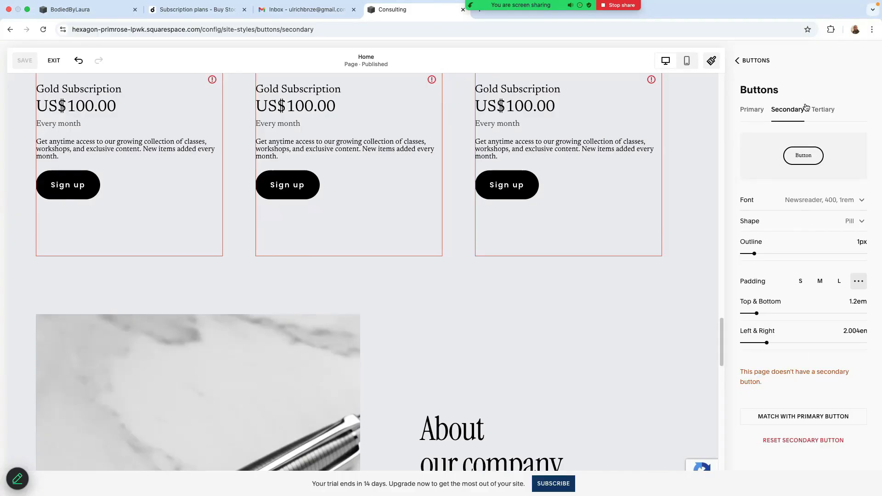
left_click(826, 112)
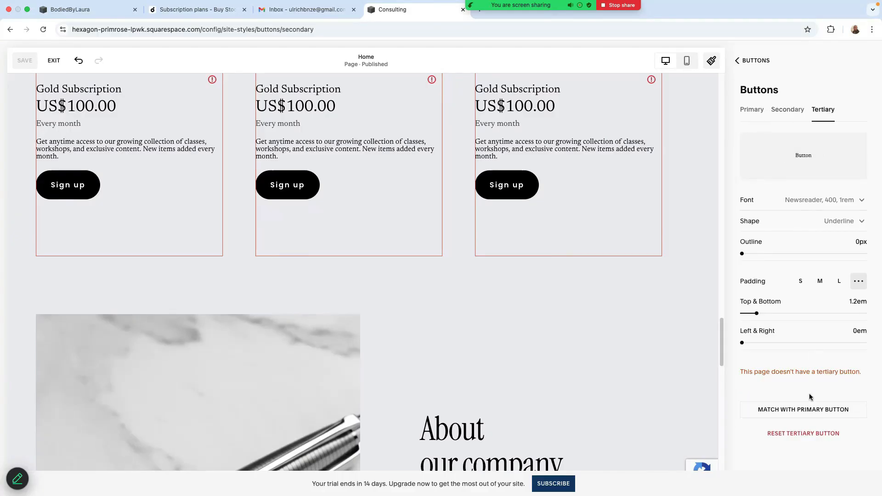
left_click(753, 110)
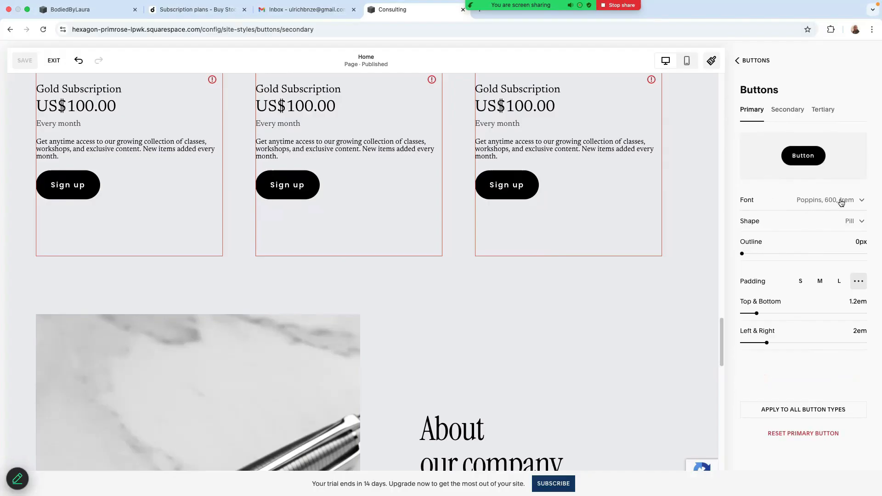
left_click(861, 201)
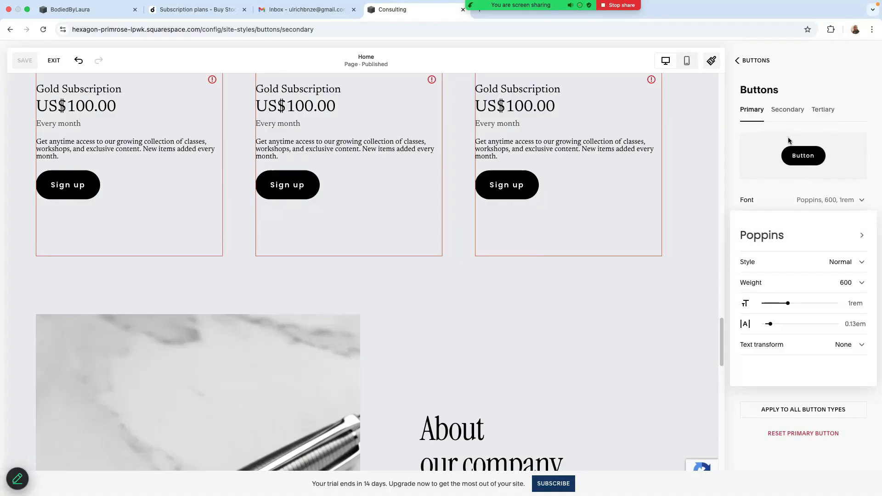
left_click(737, 60)
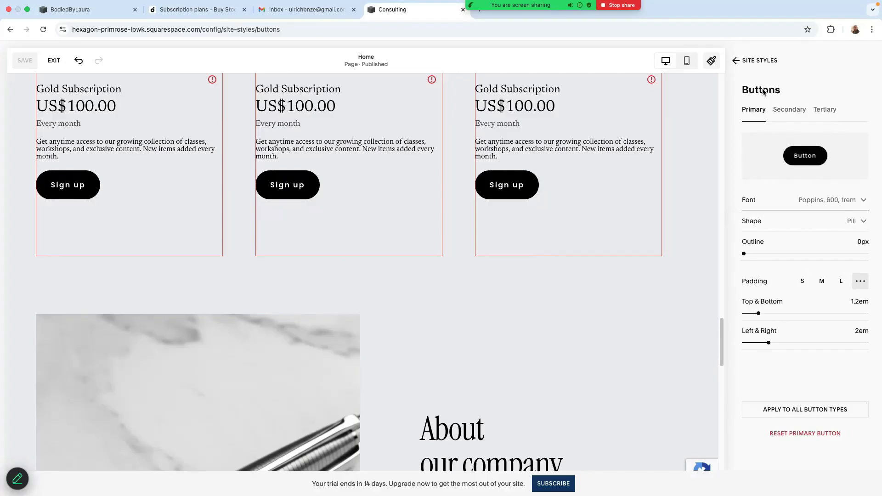
left_click(737, 60)
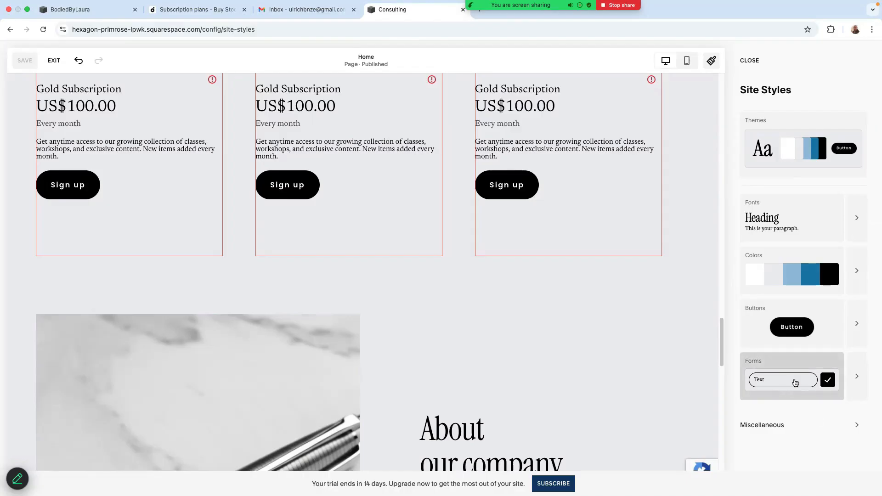
Try the Fade and Scale site animations, and set the animation style to Slide
left_click(856, 425)
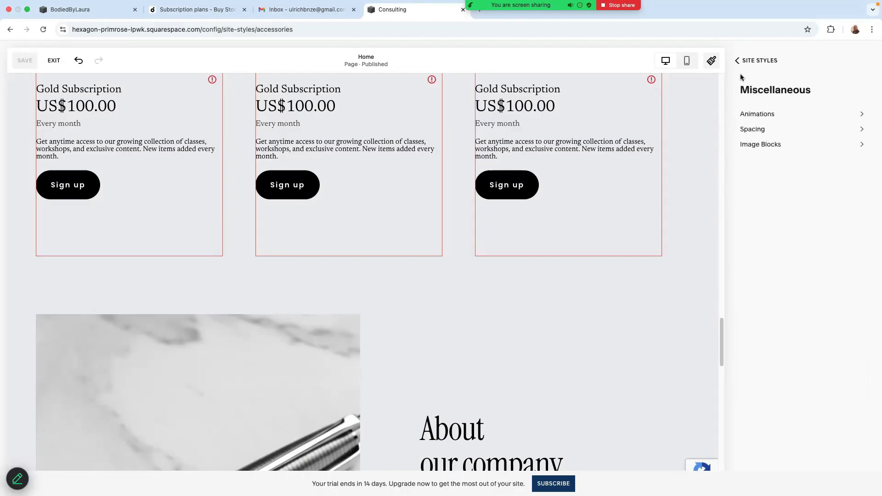
left_click(822, 117)
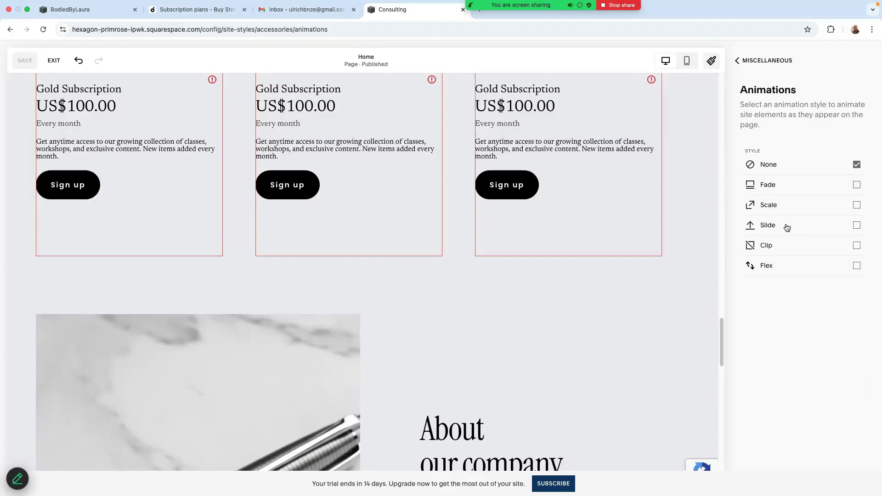
left_click(856, 185)
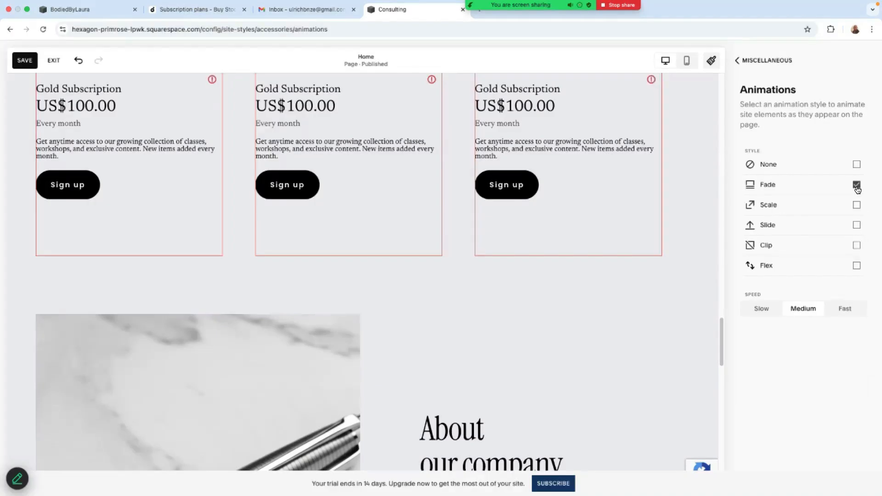
left_click(856, 206)
left_click(855, 226)
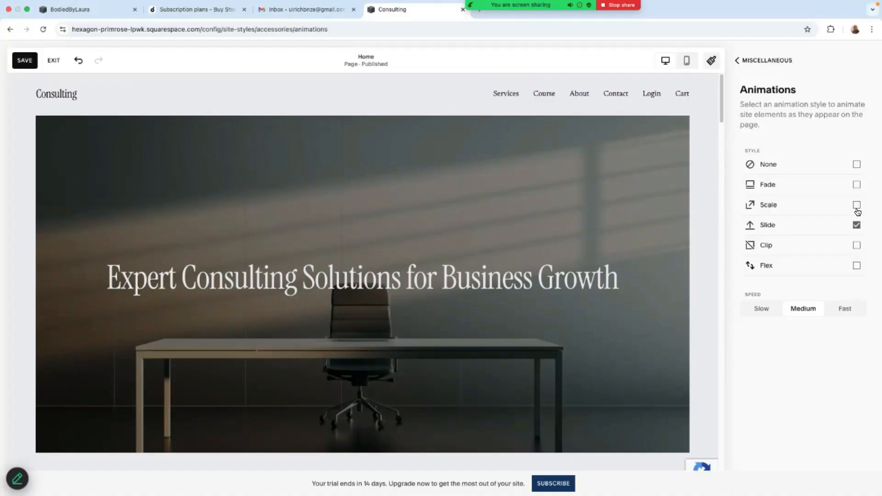
left_click(856, 205)
left_click(856, 226)
Set the site animation speed to Fast, check the Home page, and save the style changes
left_click(847, 314)
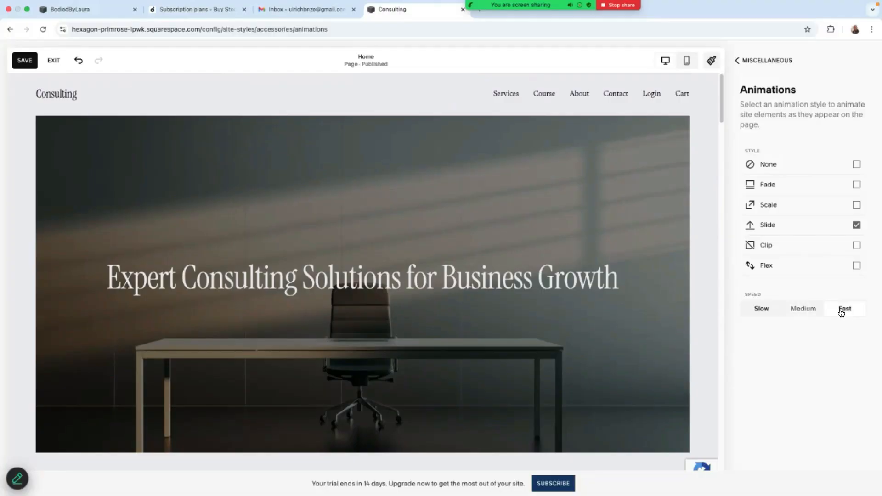
left_click(736, 61)
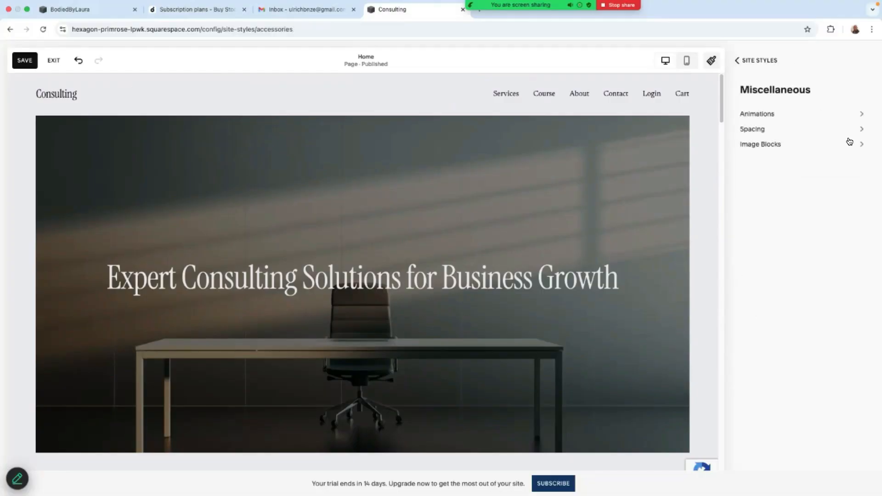
scroll(390, 285, "down", 3)
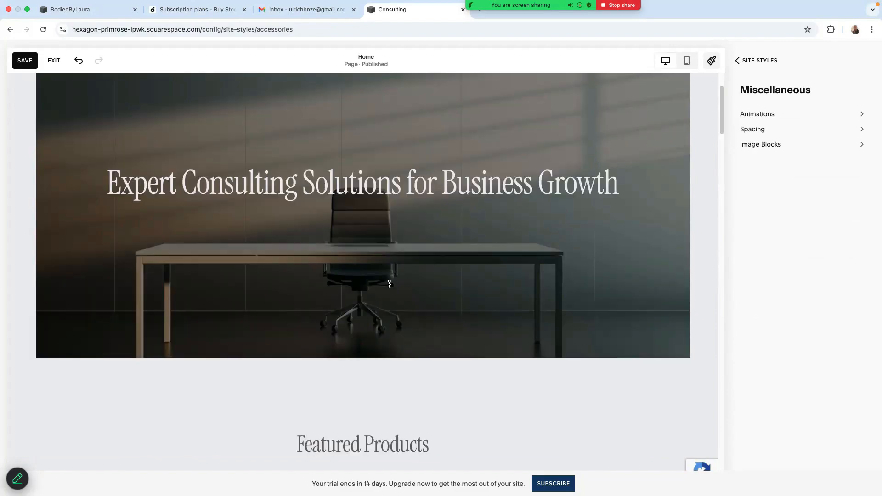
scroll(389, 285, "up", 3)
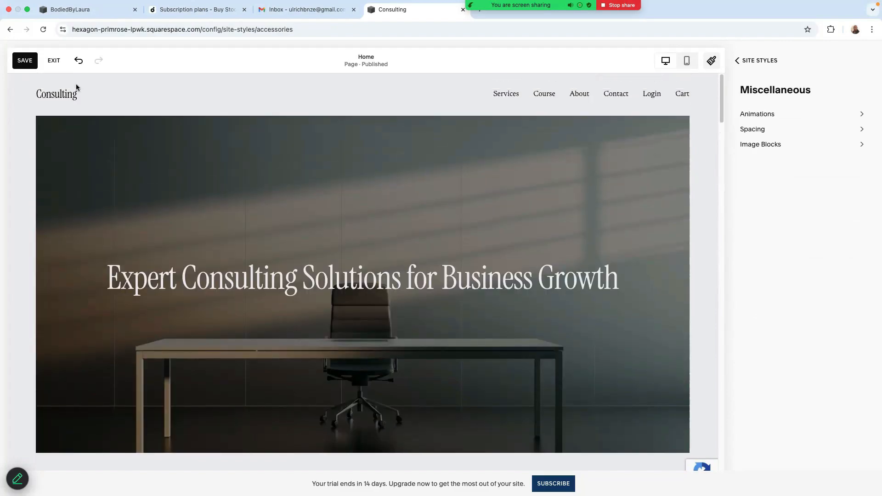
left_click(22, 61)
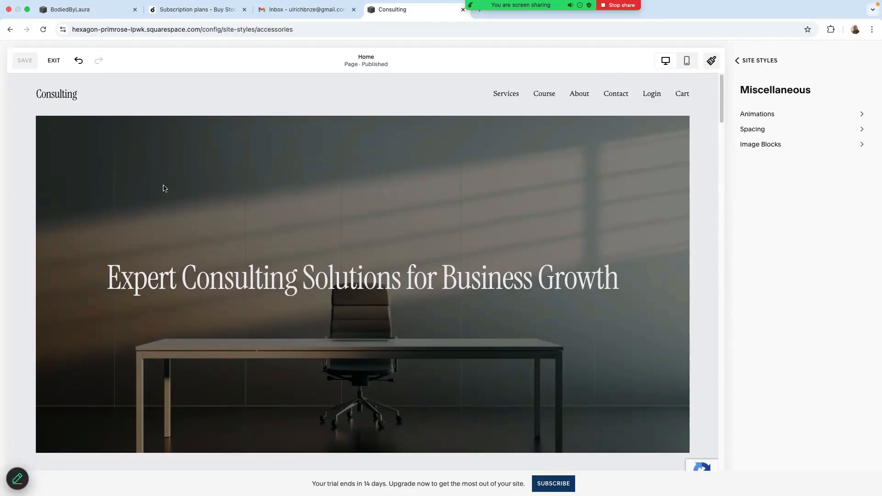
Leave the site styles and open the Home page's hero headline for text editing
left_click(54, 62)
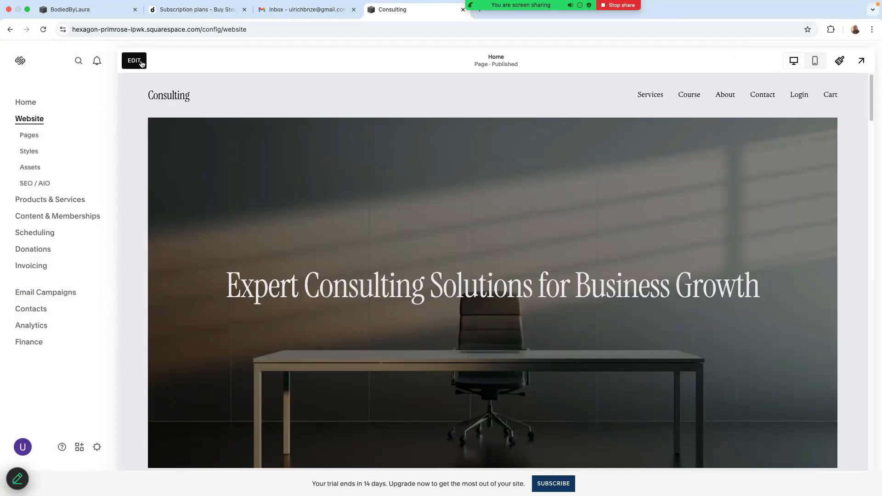
left_click(134, 60)
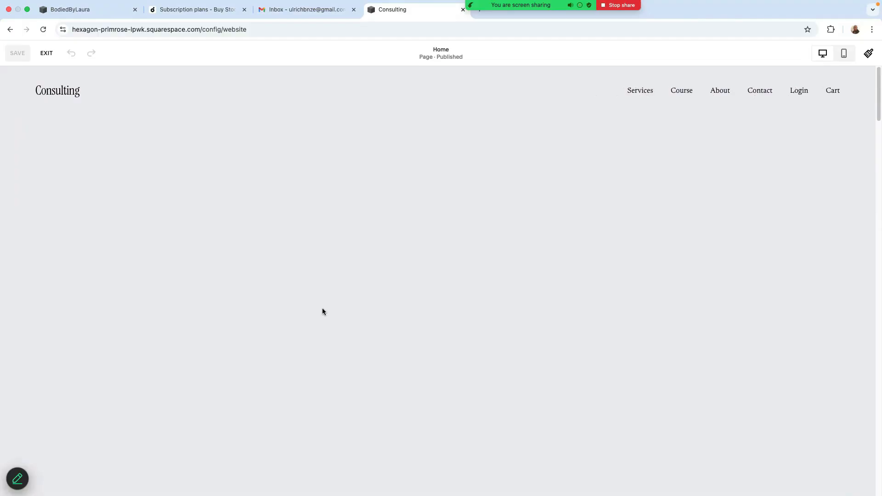
left_click(181, 320)
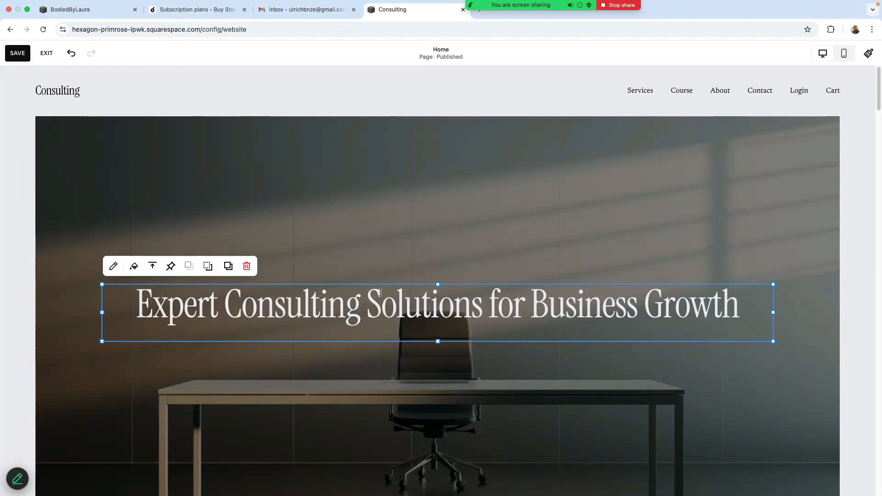
left_click(113, 266)
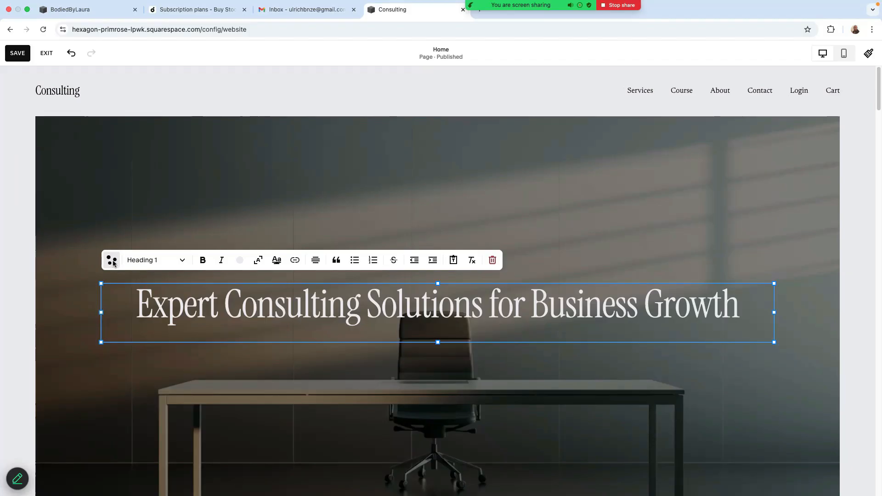
Accept the Squarespace AI terms and generate hero text from the prompt "headline about Business consulting growth hacks"
left_click(112, 261)
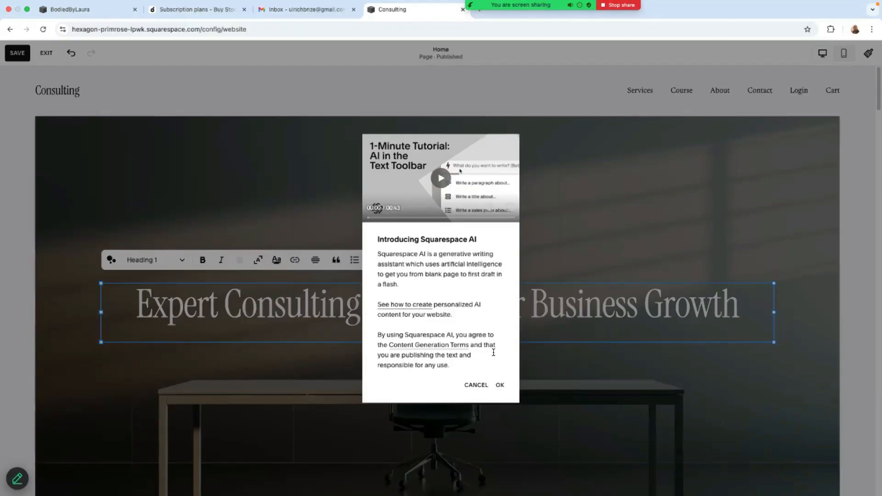
left_click(499, 385)
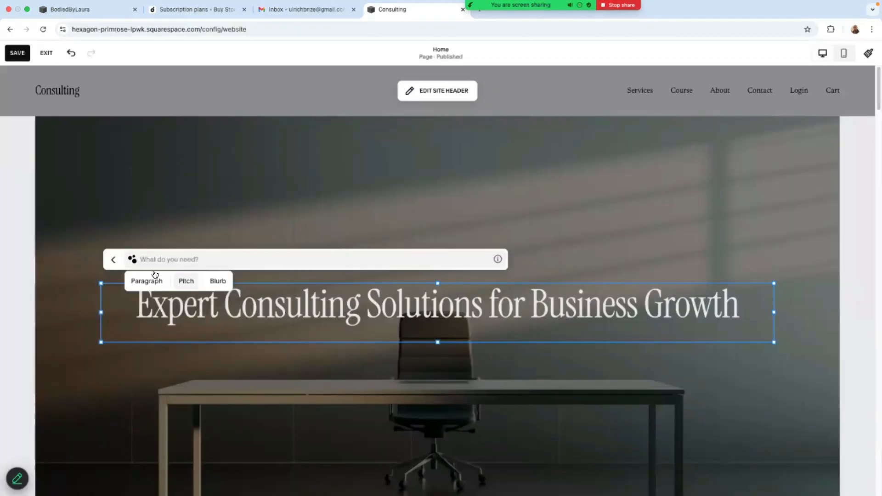
left_click(141, 260)
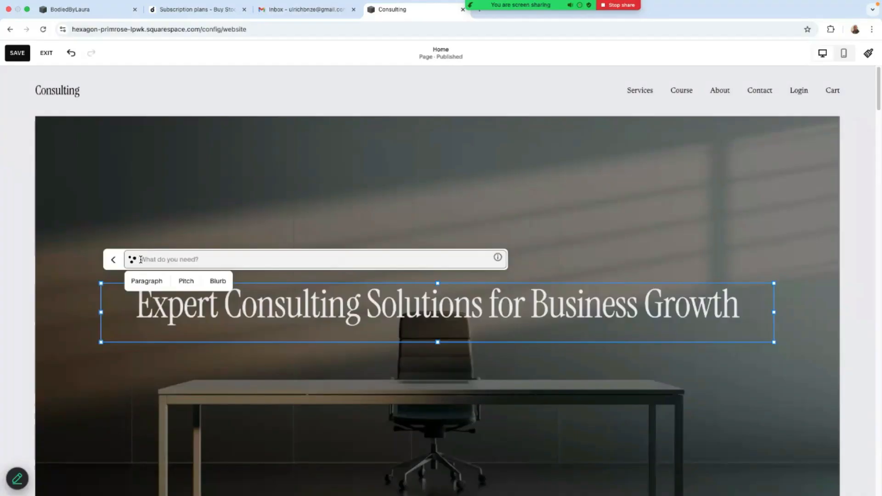
type("headline about Business consulting growth hacks")
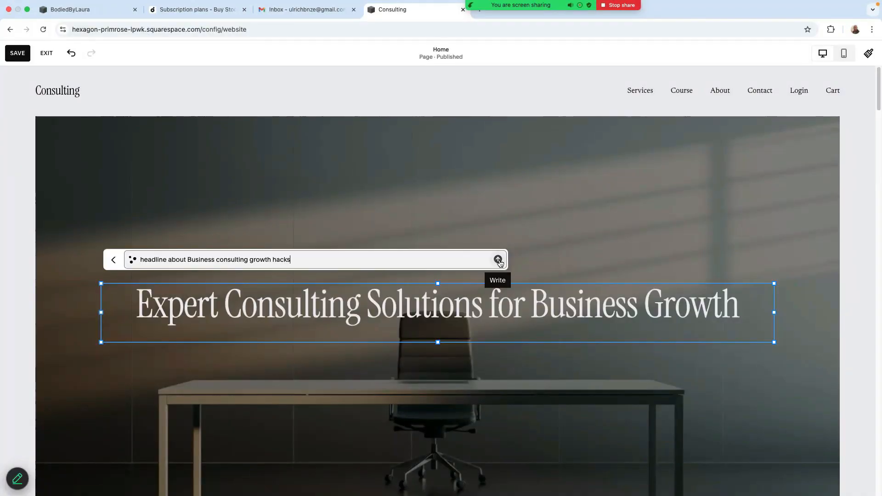
left_click(497, 260)
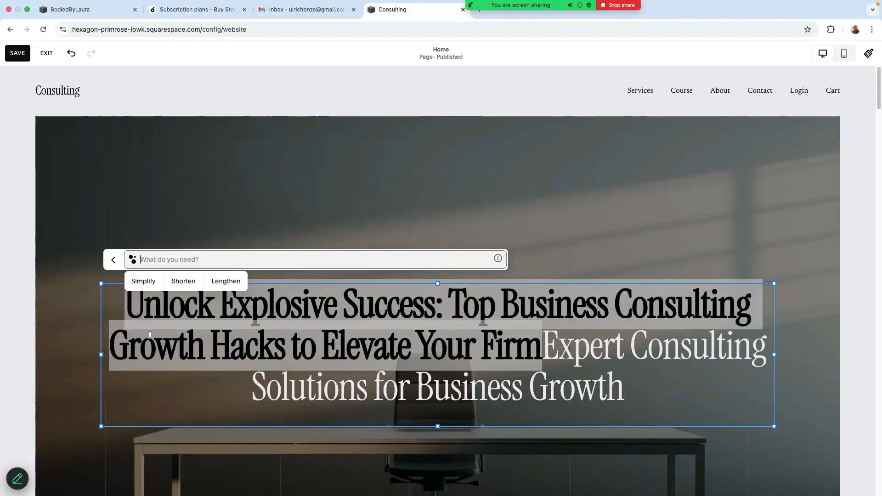
Replace "Firm" with "Company" in the generated headline and put a line break after it
left_click(539, 347)
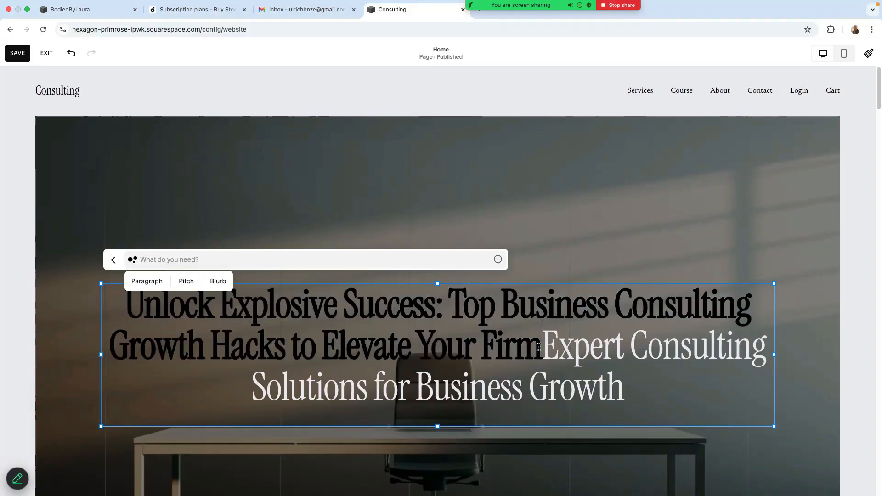
key("BackSpace")
key("BackSpace")
key("BackSpace")
key("BackSpace")
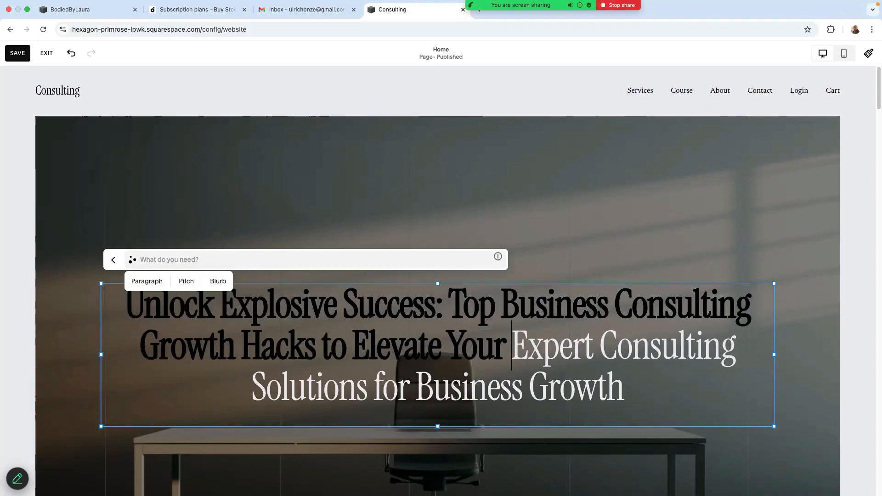
type("Com")
type("pany")
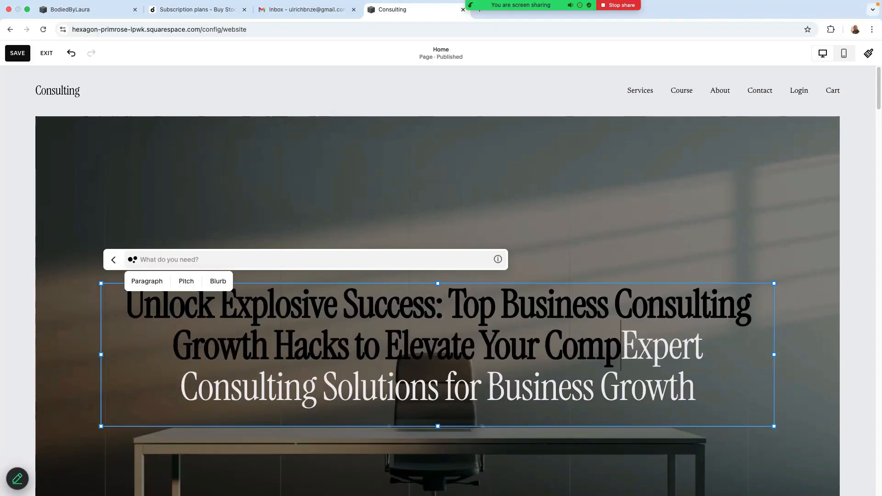
key("Return")
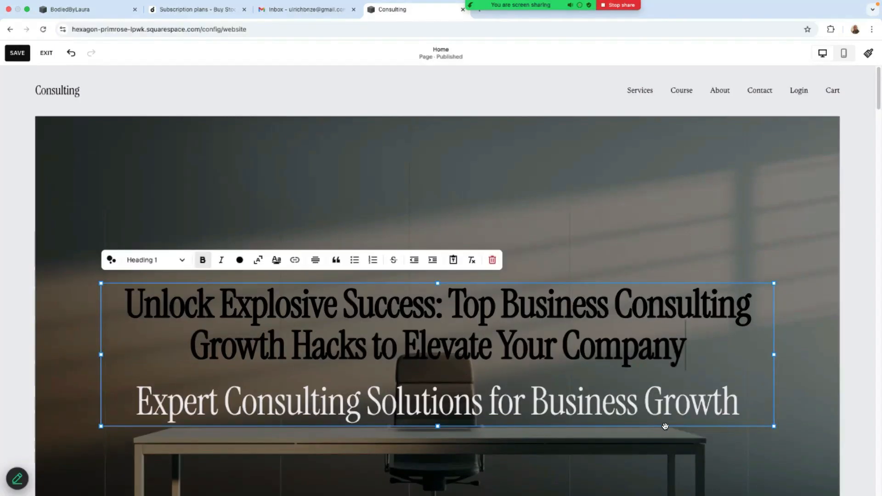
Delete the original headline "Expert Consulting Solutions for Business Growth" from the hero text block
left_click(737, 399)
left_click_drag(573, 404, 142, 391)
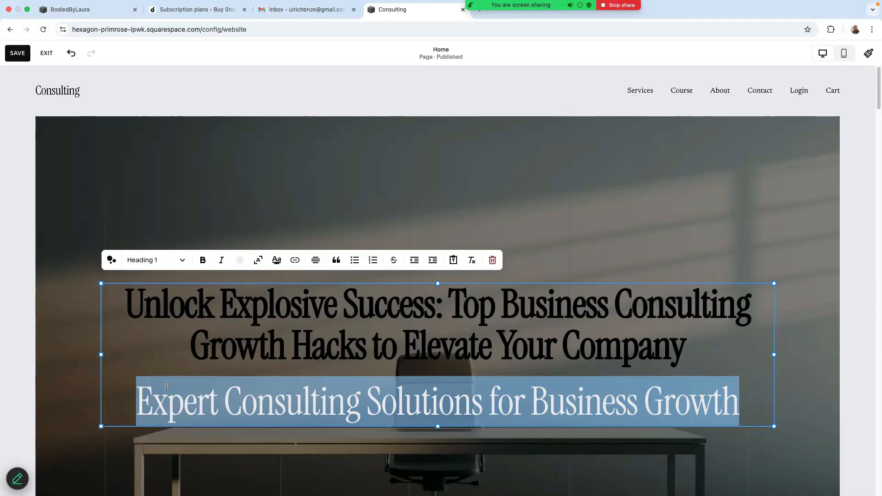
key("BackSpace")
Color the whole new hero headline white from the palette and check it against the background image
left_click_drag(125, 297, 714, 363)
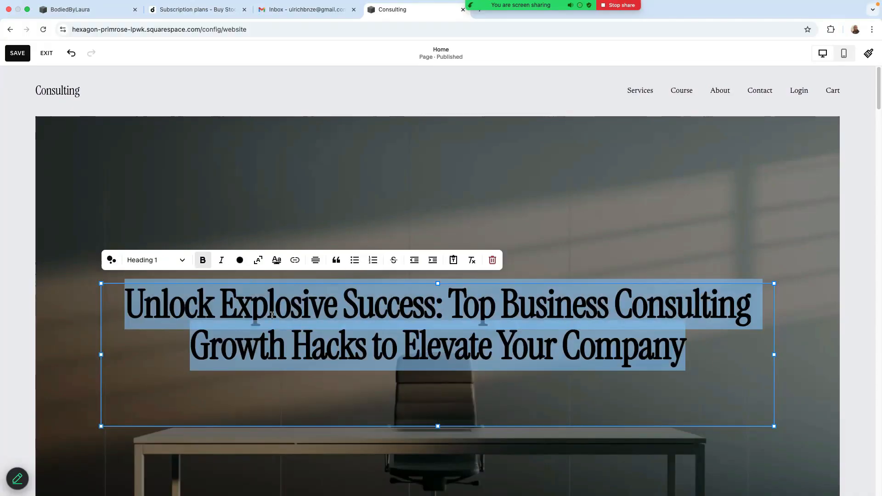
left_click(240, 261)
left_click(193, 312)
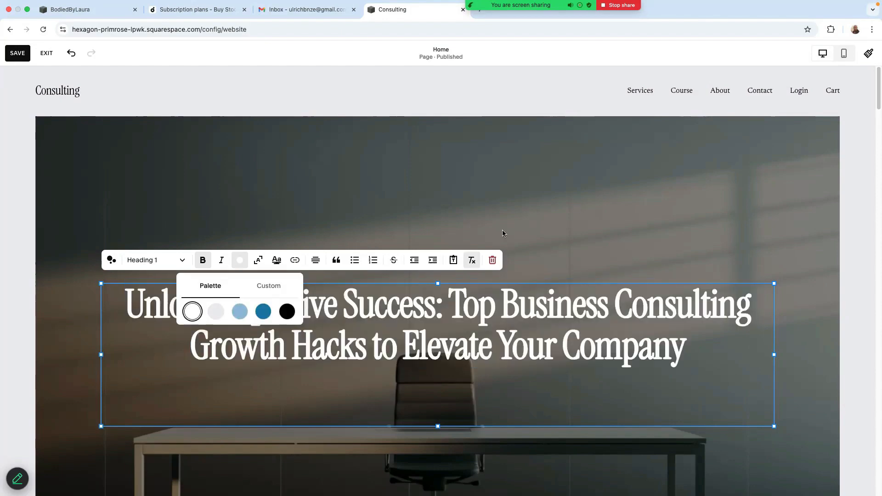
scroll(610, 252, "down", 3)
left_click(811, 302)
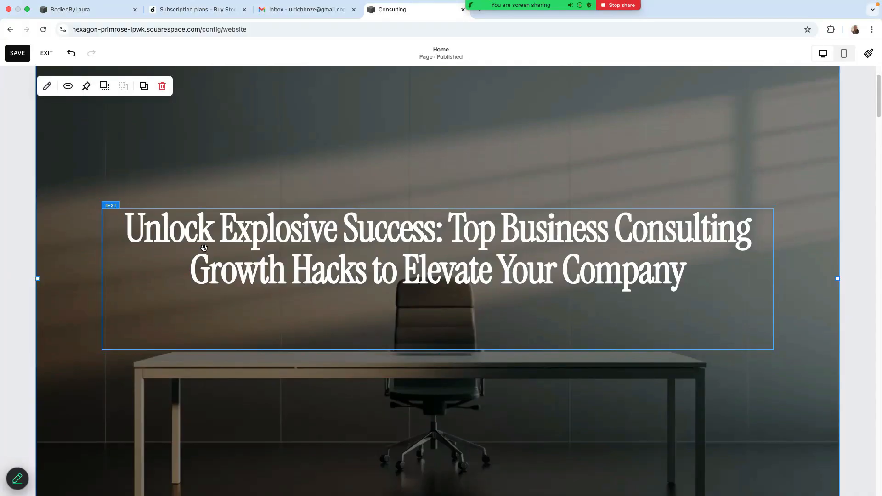
left_click(250, 235)
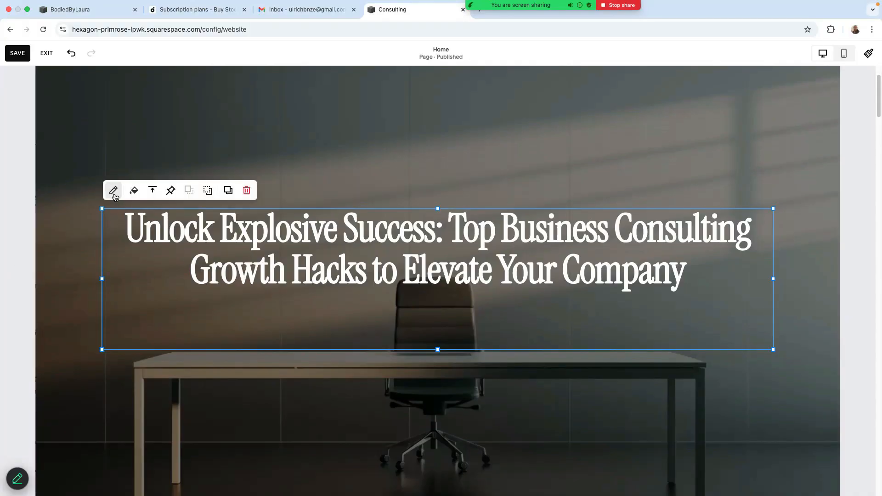
scroll(301, 187, "up", 3)
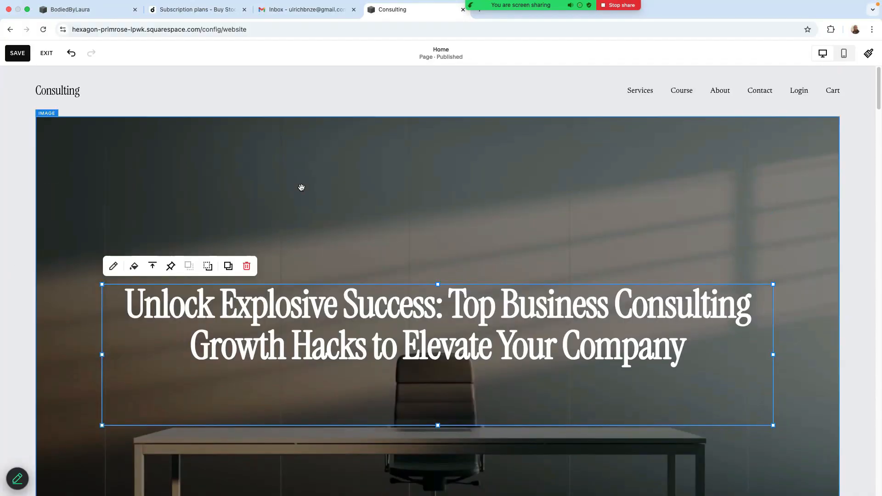
Open the hero image's settings and move its focal point slightly down and left, to the lower part of the chair
left_click(82, 157)
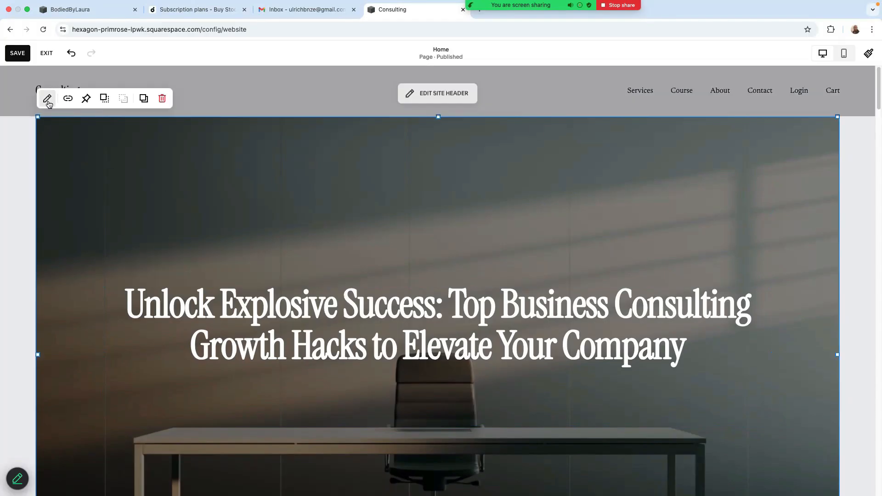
left_click(47, 100)
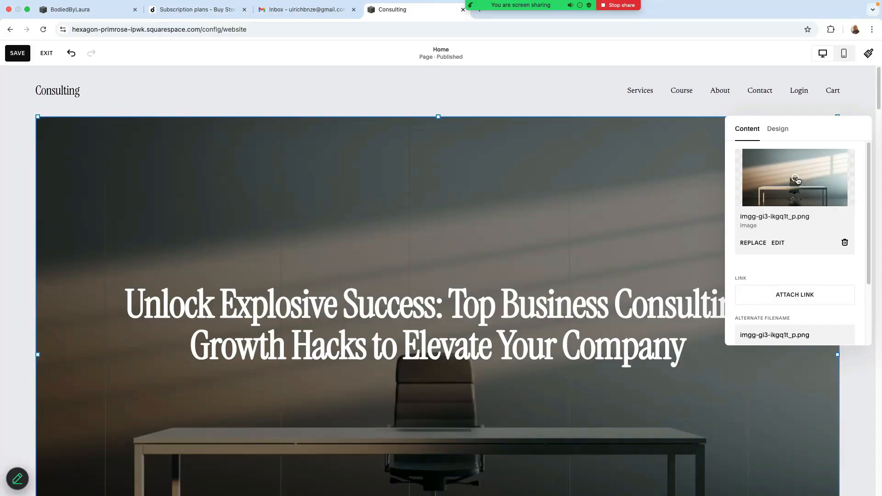
left_click_drag(794, 179, 783, 201)
scroll(780, 196, "down", 1)
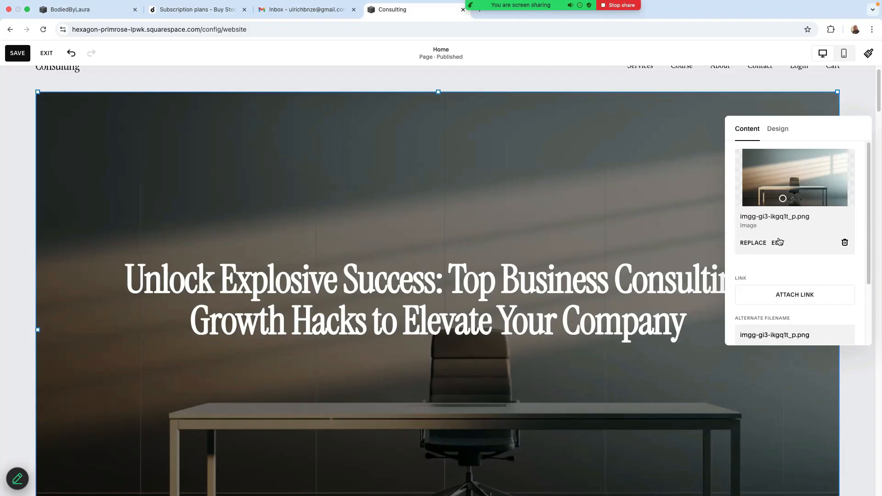
Open the file upload for replacing the hero image, try its contrast at -23 and -1, and discard the adjustments
left_click(754, 248)
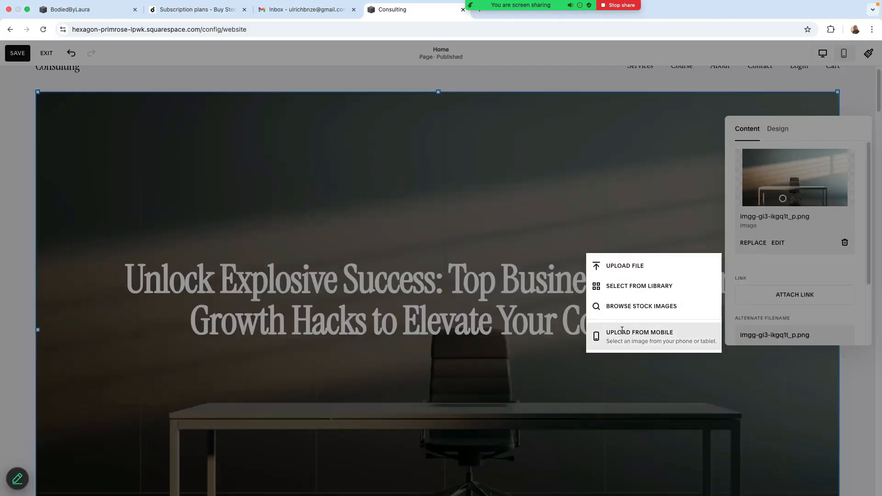
left_click(620, 267)
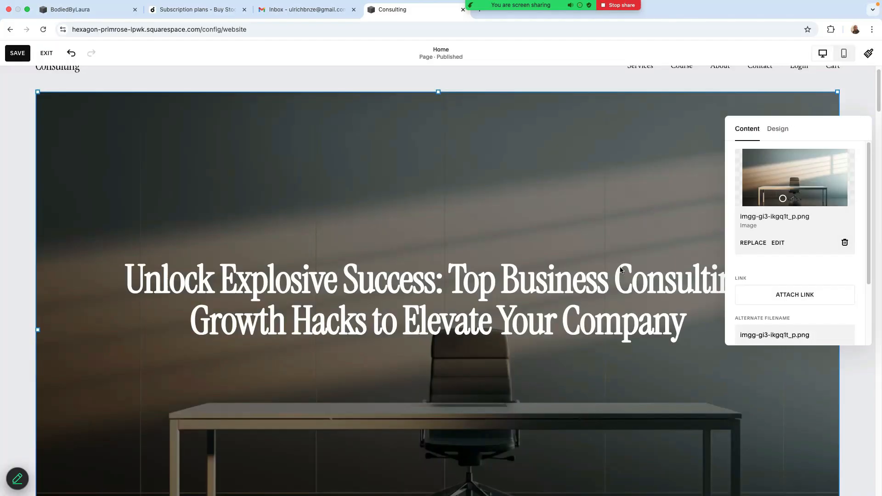
left_click(776, 243)
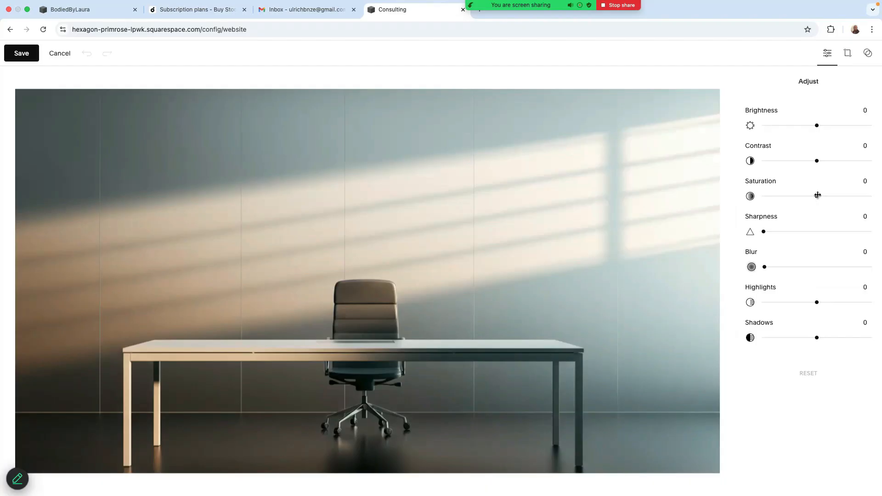
left_click_drag(818, 166, 804, 162)
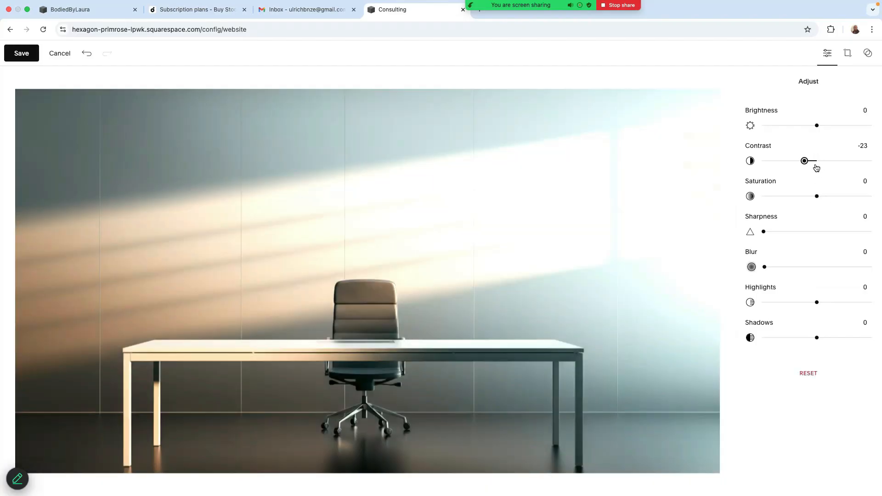
left_click_drag(805, 162, 815, 161)
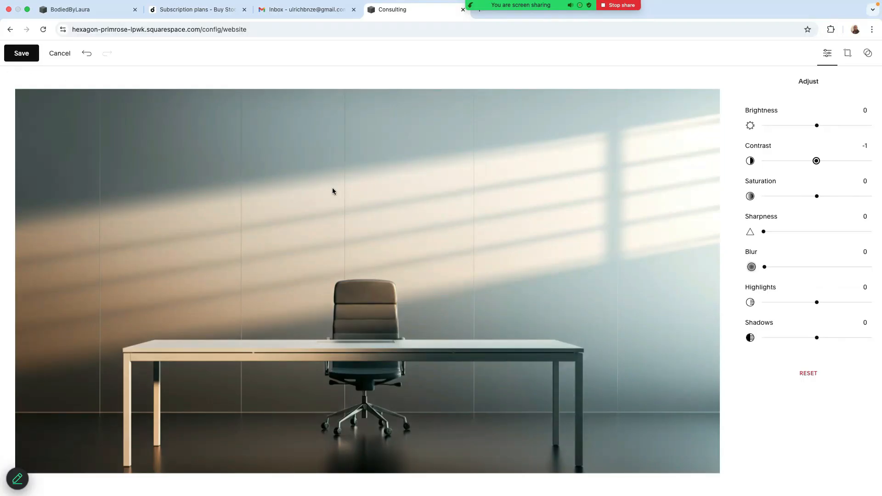
left_click(53, 56)
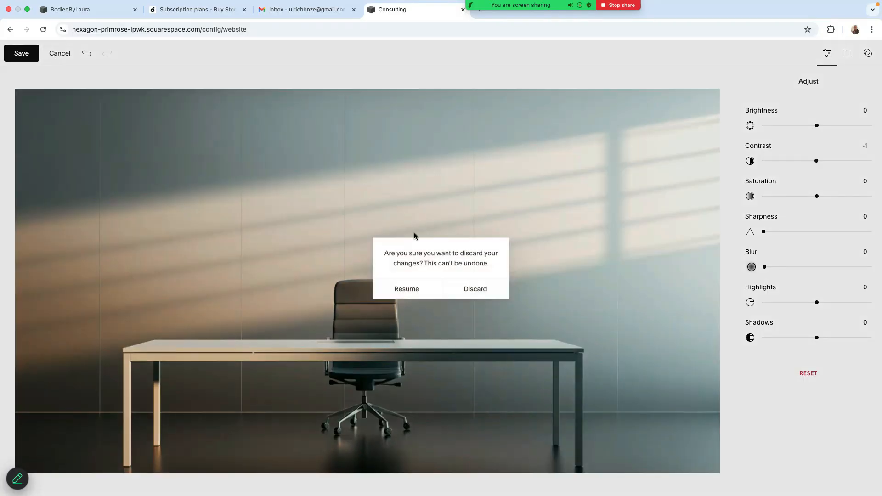
left_click(477, 293)
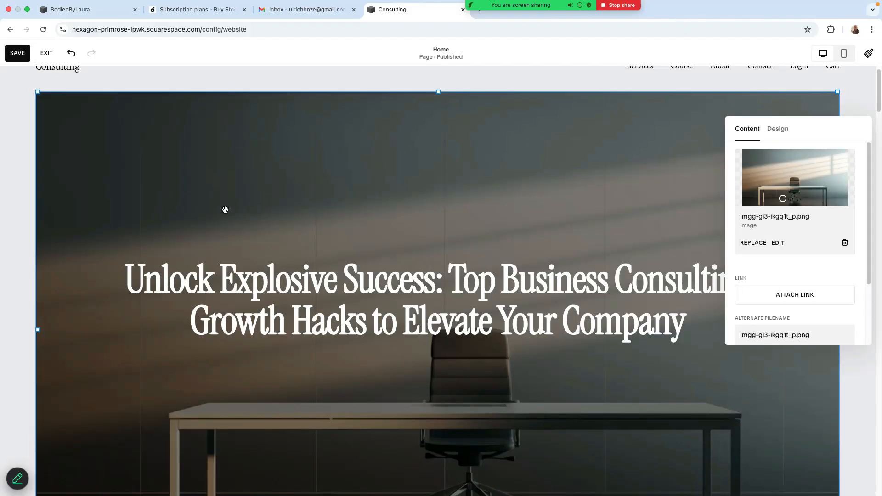
Save the Home page changes and check the hero section
left_click(13, 56)
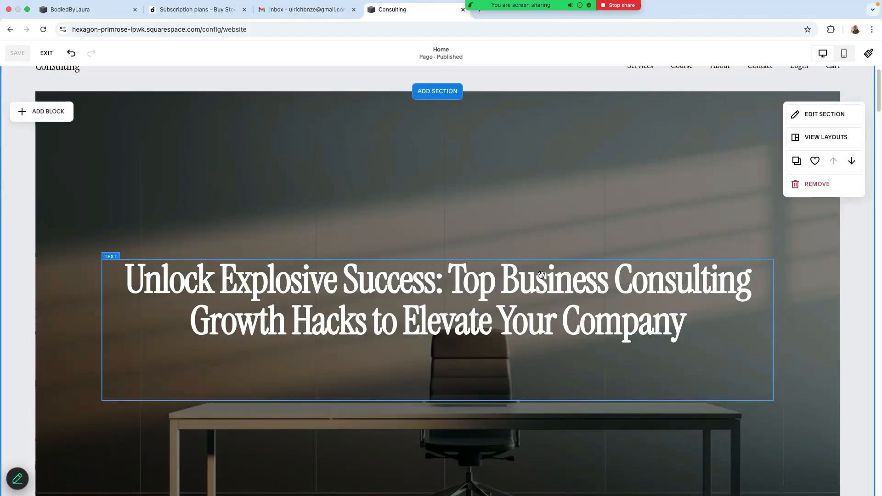
scroll(541, 274, "down", 1)
left_click(634, 238)
scroll(549, 255, "up", 1)
left_click(20, 256)
scroll(19, 256, "down", 4)
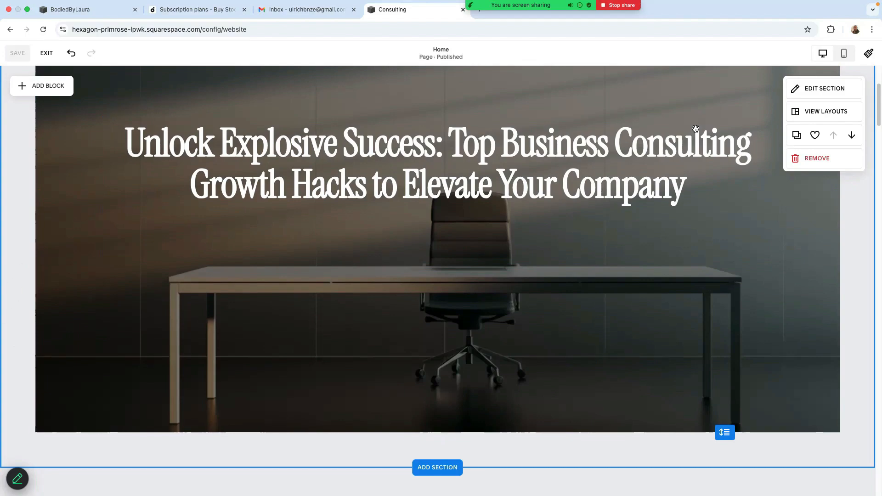
Try a grid row count of 24 for the hero section, and set it back to 23
left_click(825, 89)
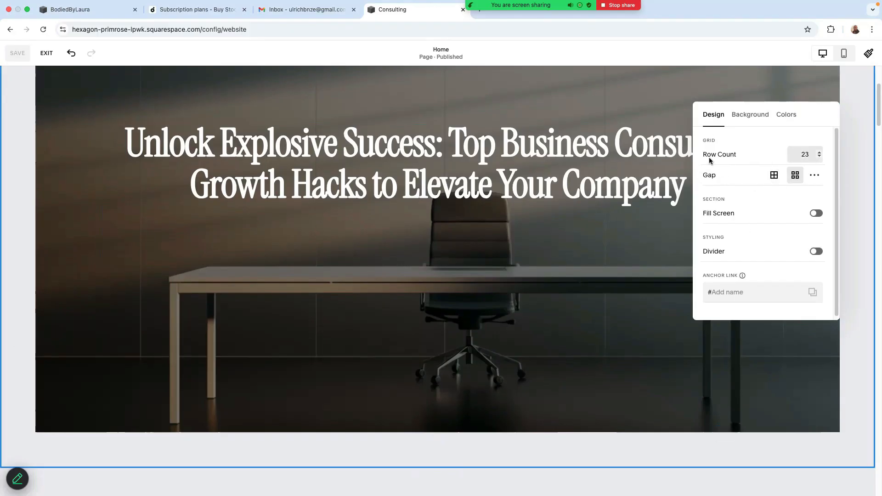
left_click(819, 154)
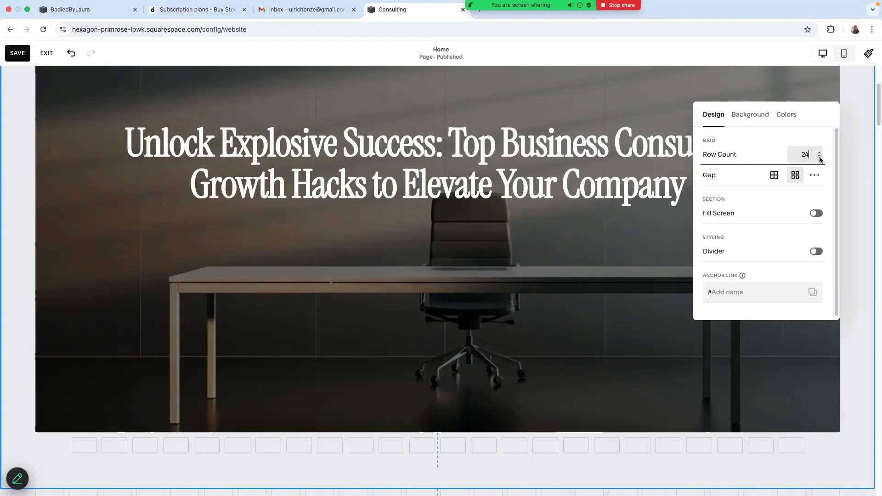
left_click(819, 157)
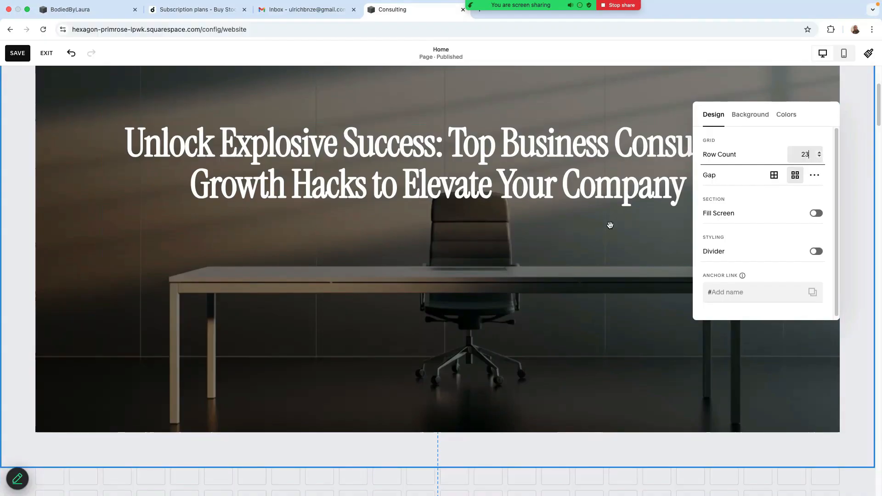
left_click(497, 359)
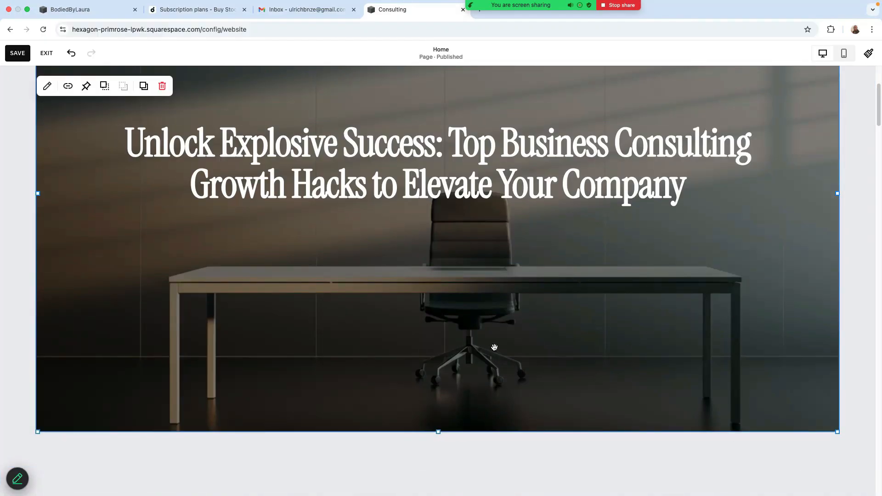
Look over the Home page sections below the hero: Featured Products, Our Services and Schedule your appointment
left_click_drag(493, 348, 492, 345)
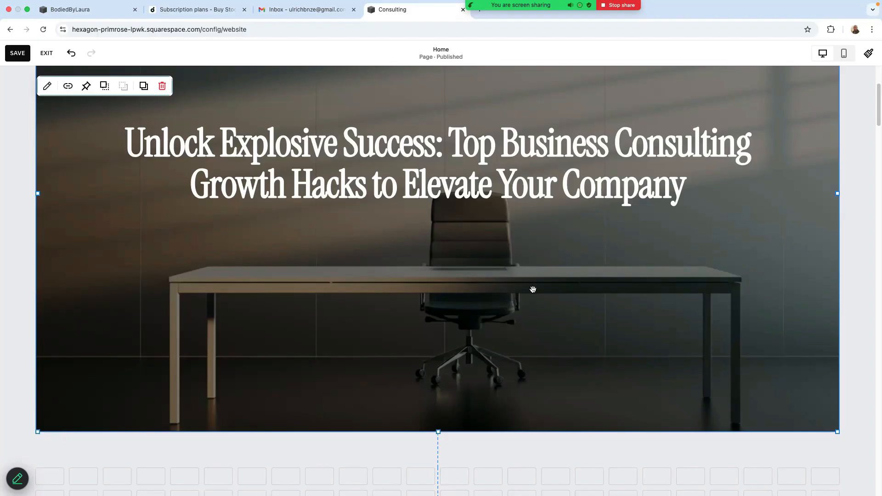
scroll(537, 308, "down", 5)
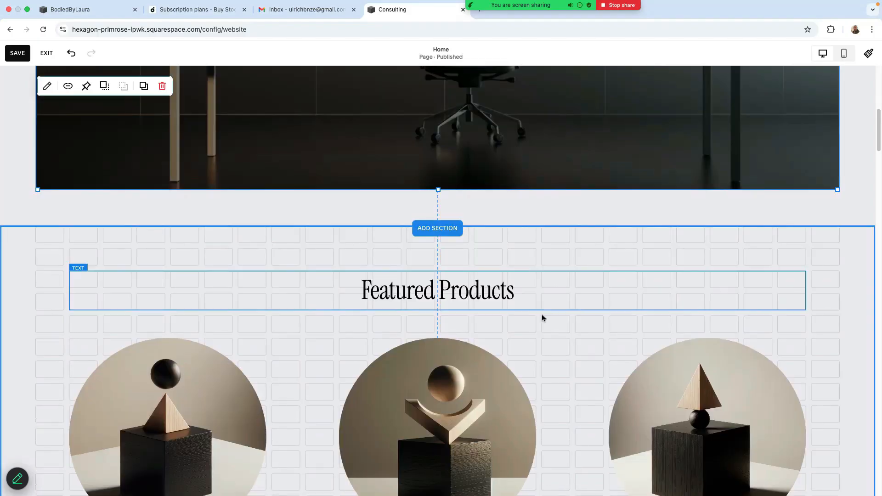
scroll(541, 314, "down", 5)
scroll(541, 315, "down", 5)
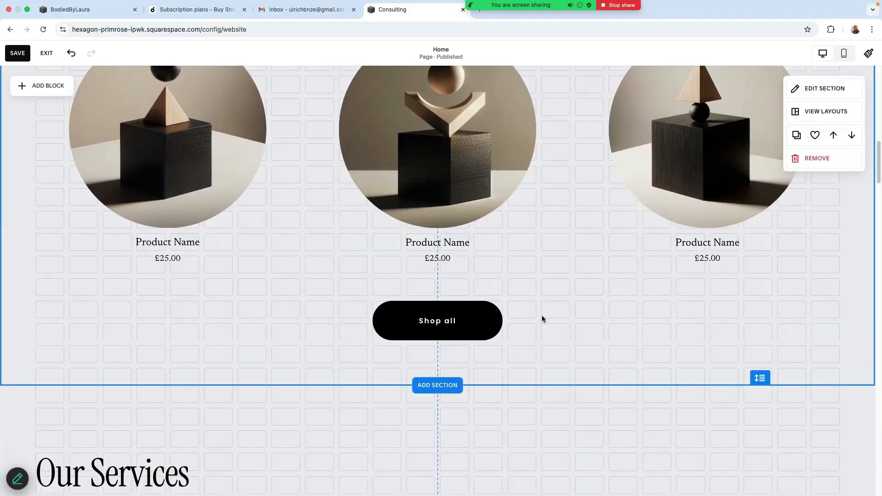
scroll(539, 322, "down", 2)
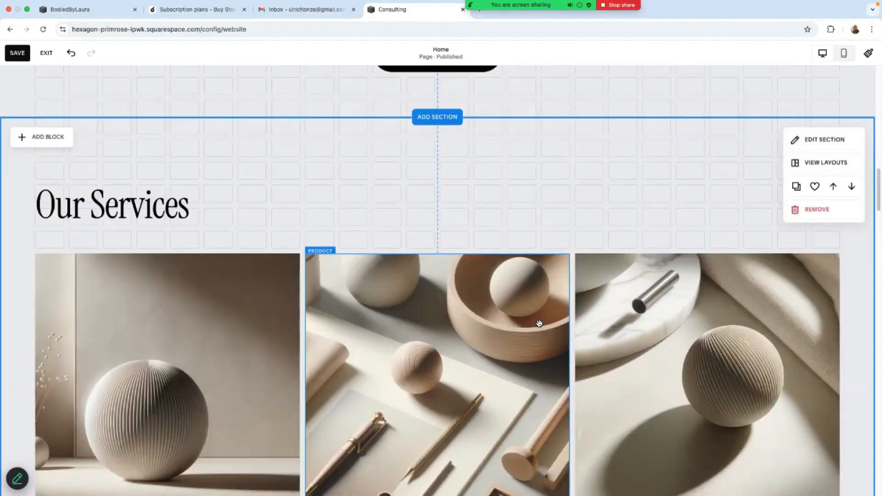
scroll(537, 327, "up", 4)
scroll(537, 329, "up", 4)
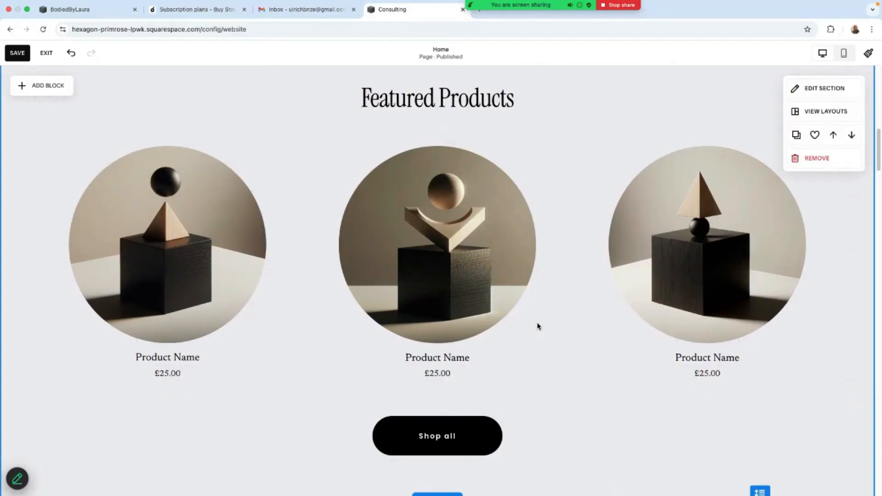
scroll(332, 328, "down", 5)
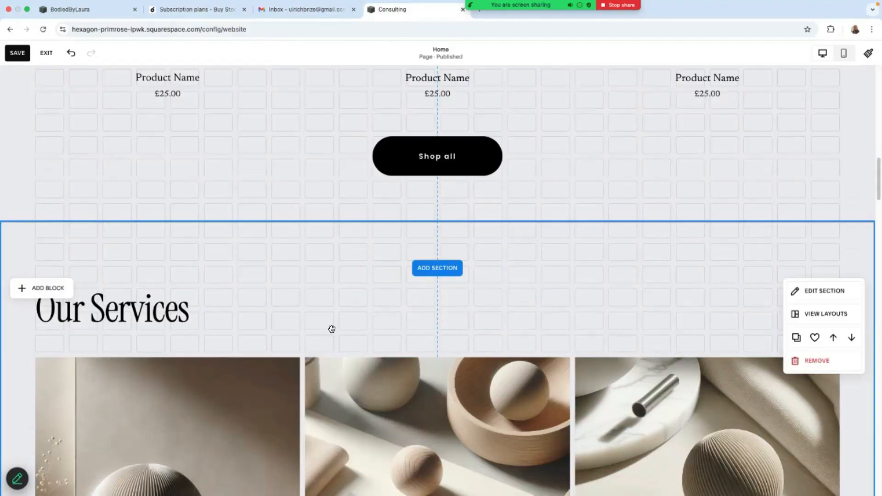
scroll(331, 328, "down", 15)
scroll(332, 331, "up", 10)
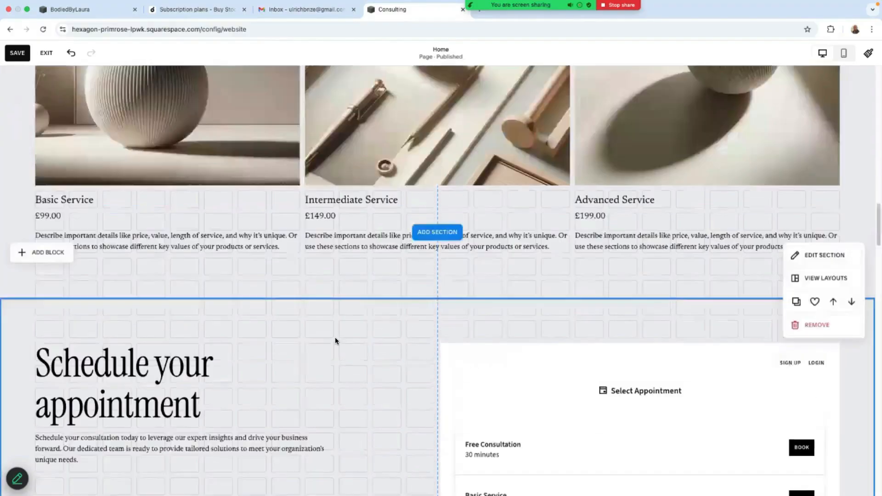
scroll(336, 341, "up", 15)
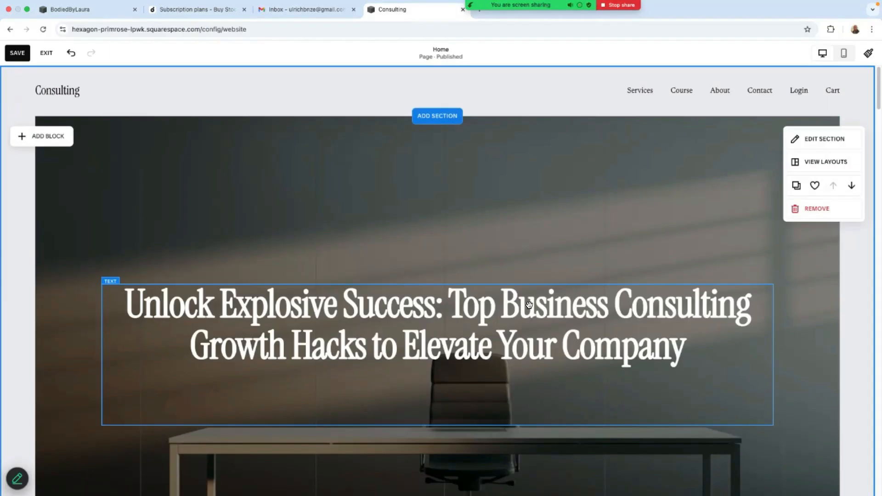
Show the hero section's custom grid gap settings, then try Fill Screen with height L and turn it back off
left_click(812, 140)
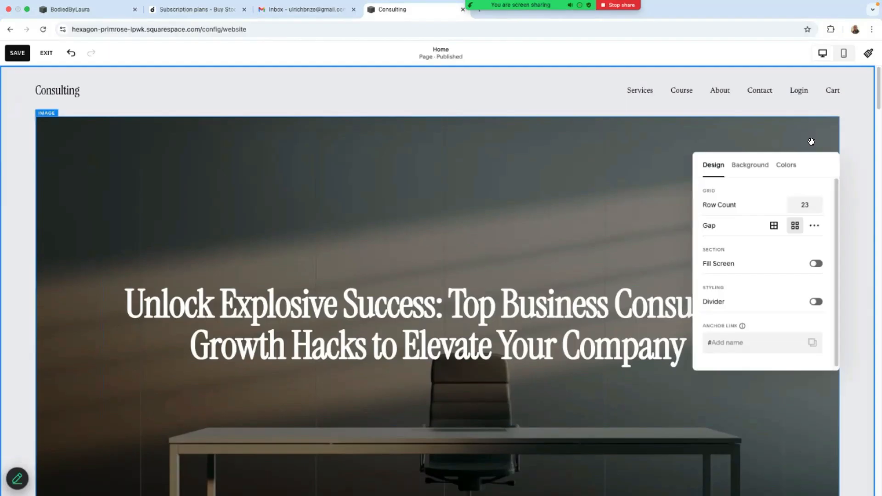
left_click(811, 228)
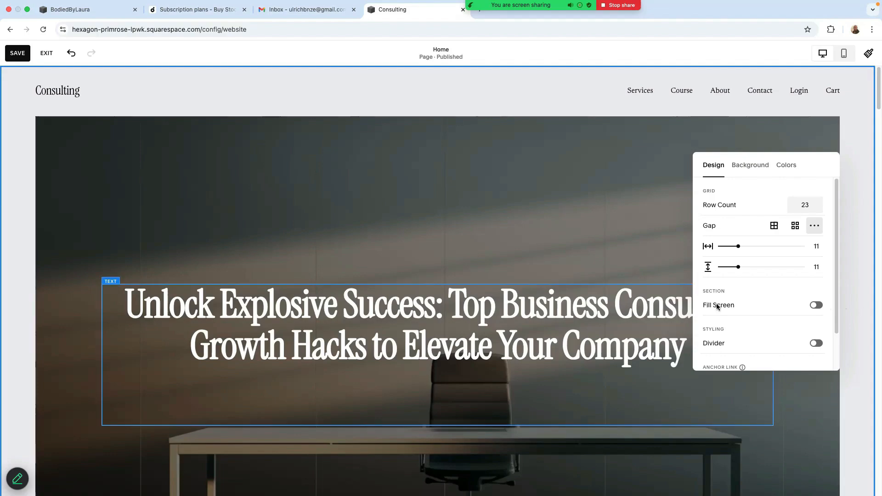
scroll(787, 321, "down", 1)
scroll(787, 320, "down", 1)
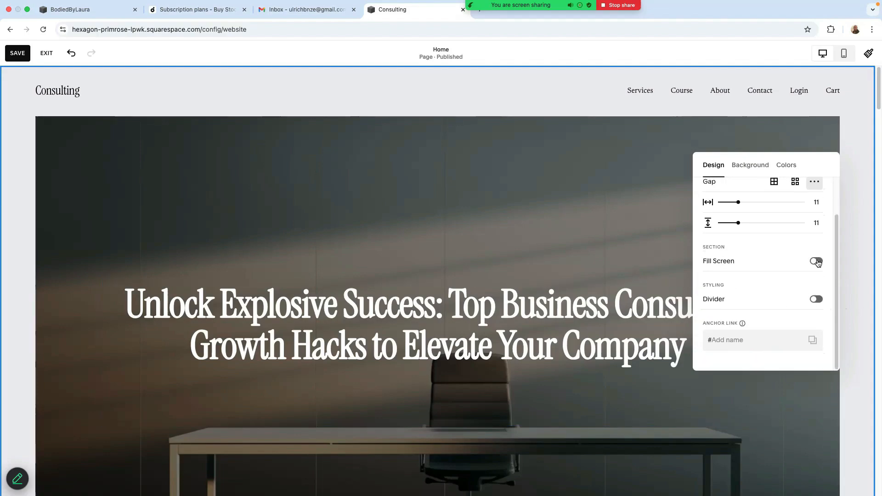
left_click(817, 261)
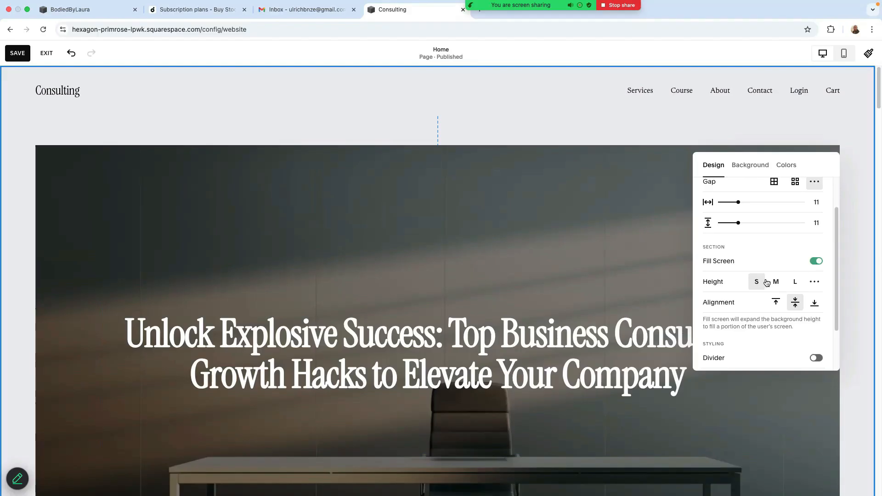
left_click(796, 282)
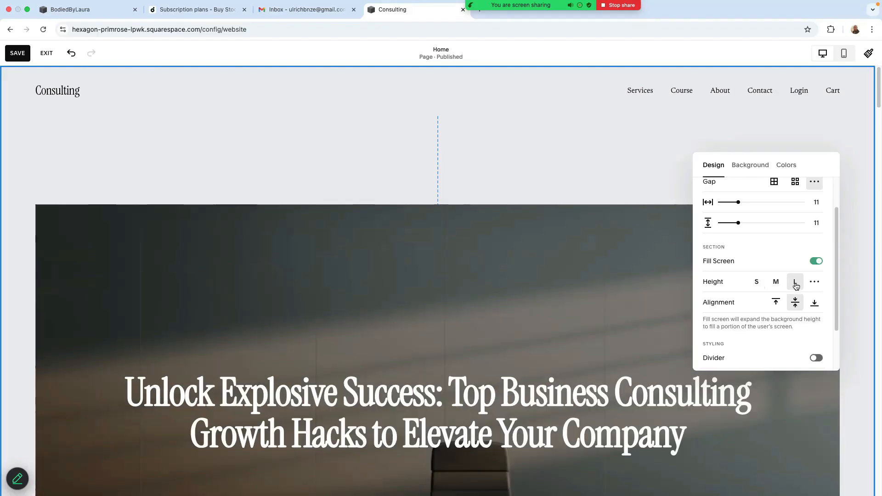
left_click(816, 260)
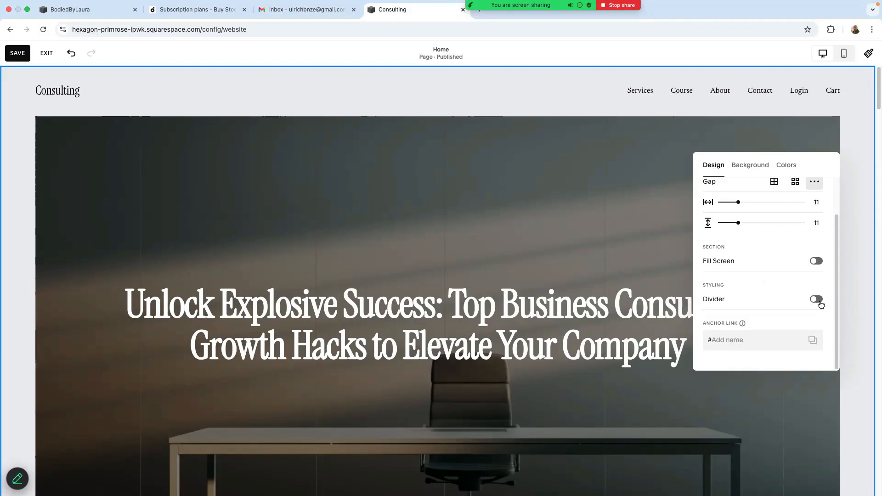
Turn on the hero section's divider to view its shape and stroke options, and turn it off again
left_click(816, 299)
scroll(770, 330, "down", 3)
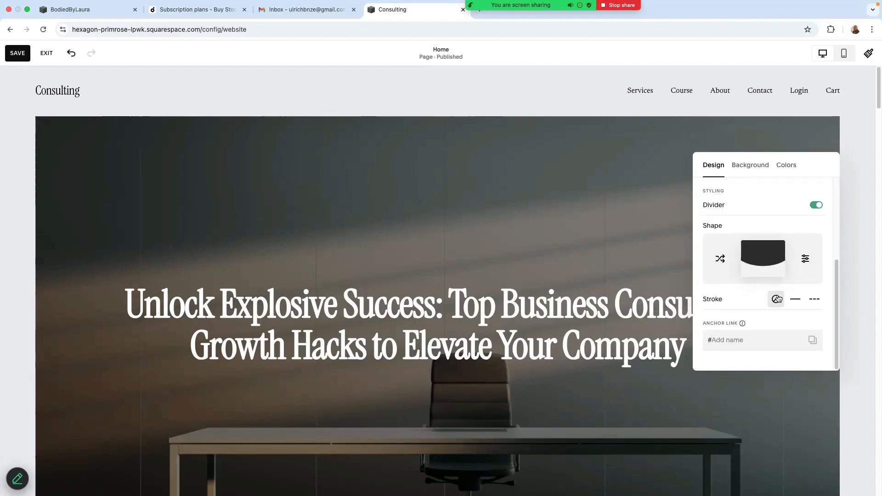
scroll(781, 303, "up", 5)
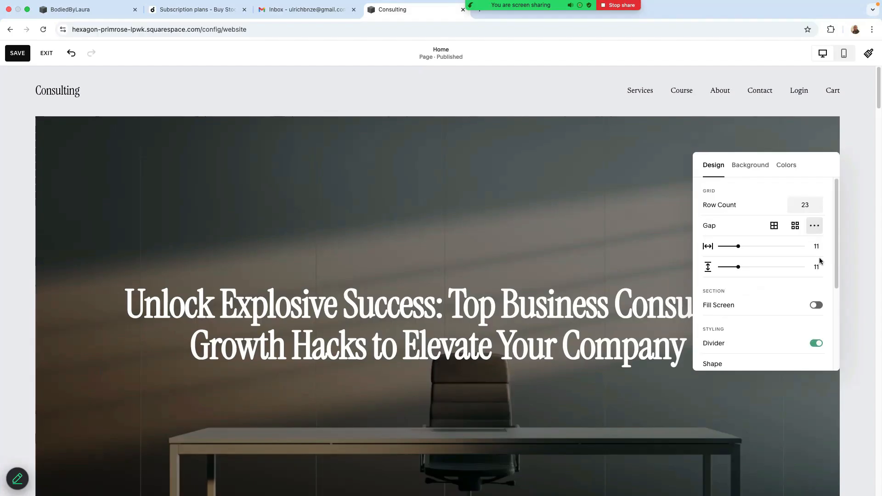
scroll(790, 276, "down", 3)
left_click(816, 250)
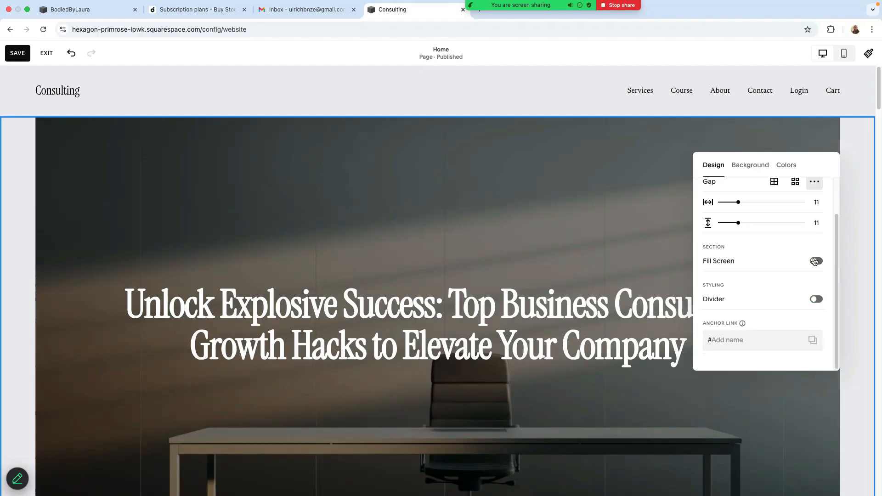
Check the hero section's image and video background options and its color themes
left_click(752, 170)
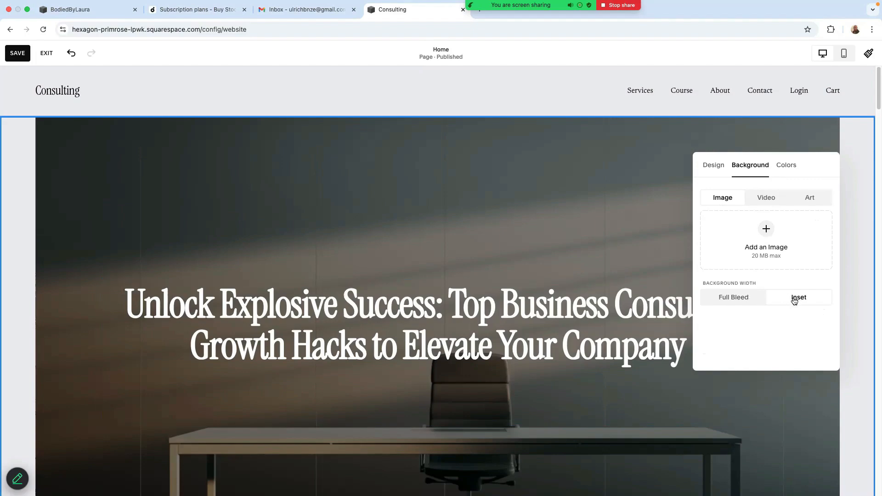
left_click(766, 199)
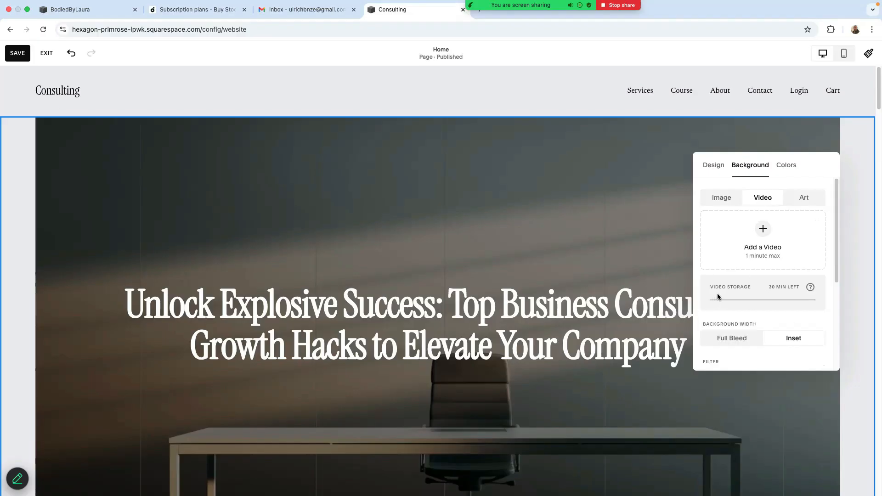
left_click(785, 168)
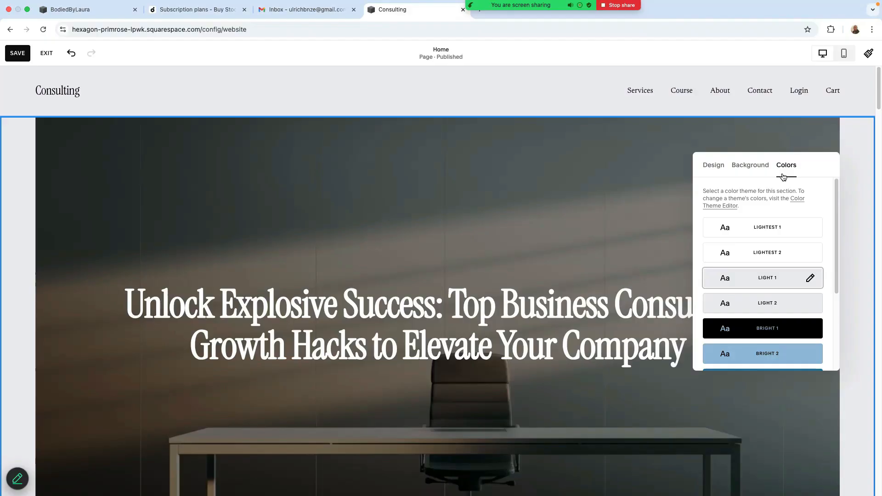
Try the Bright 1, Light 2 and Lightest 2 color themes on the hero section
scroll(790, 303, "down", 2)
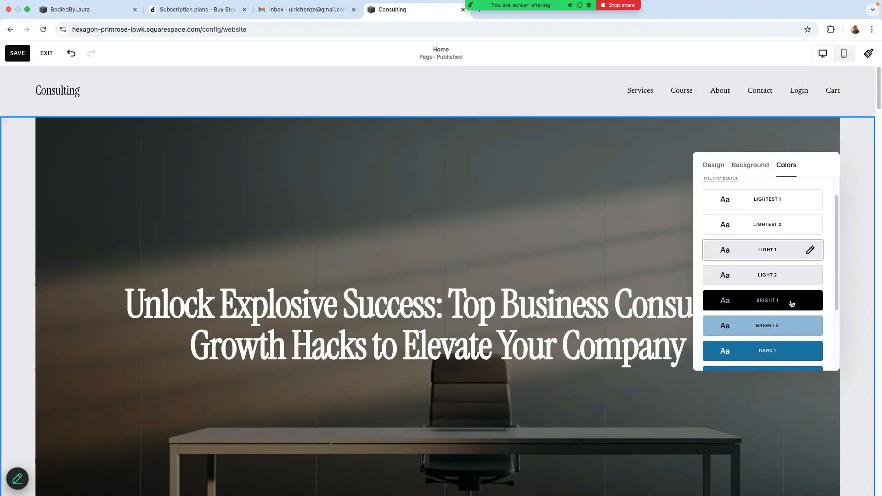
left_click(794, 292)
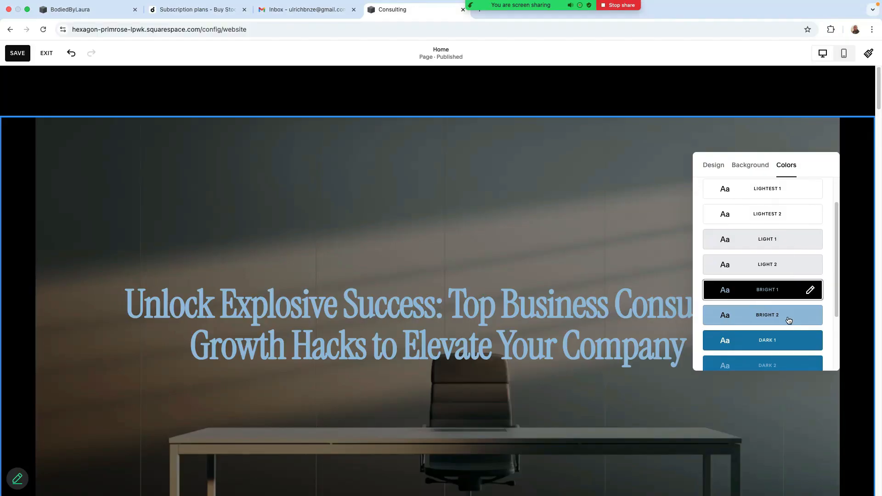
scroll(787, 317, "down", 4)
scroll(779, 309, "up", 4)
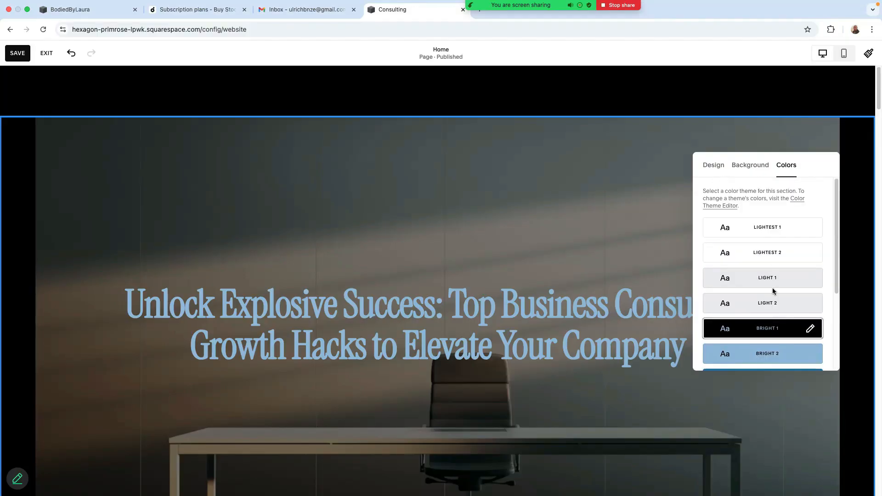
left_click(773, 289)
left_click(775, 303)
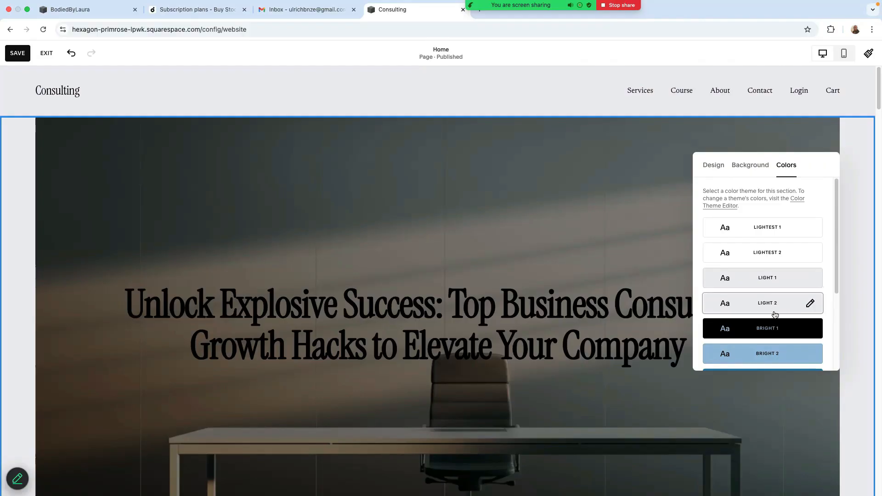
left_click(776, 252)
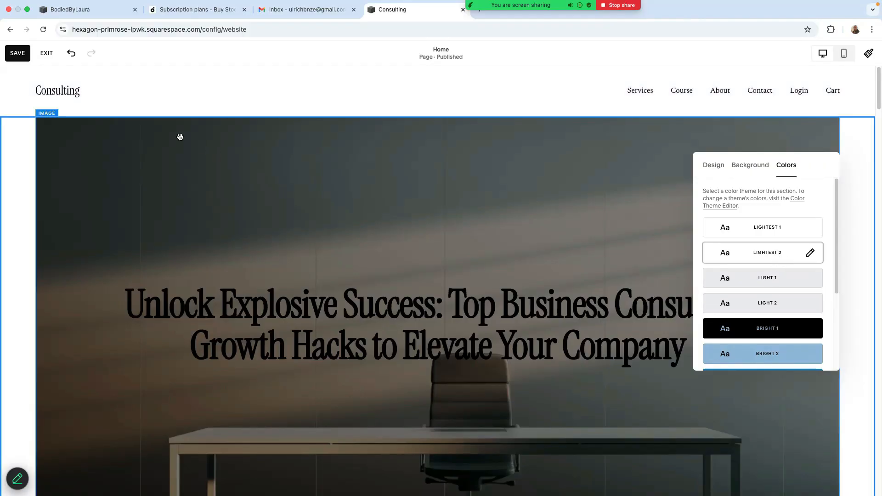
Undo the hero section's color theme changes back to Light 1 with the white headline
left_click(72, 55)
left_click(72, 54)
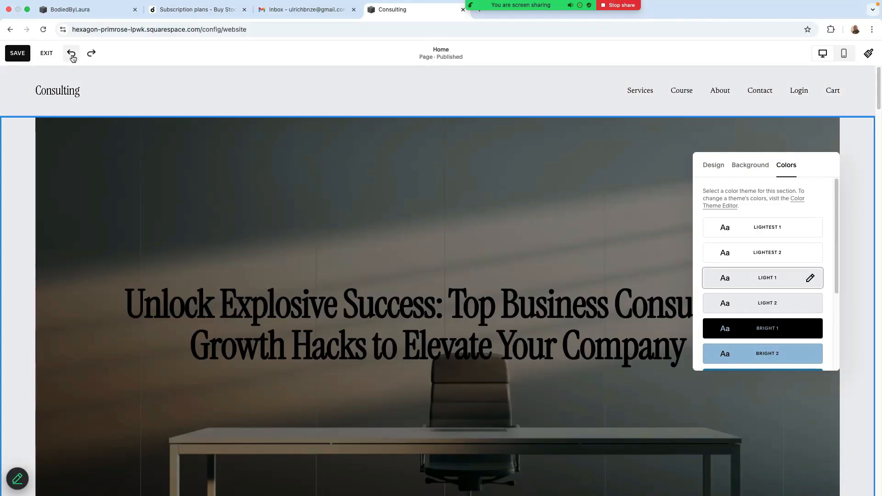
left_click(72, 54)
left_click(72, 54)
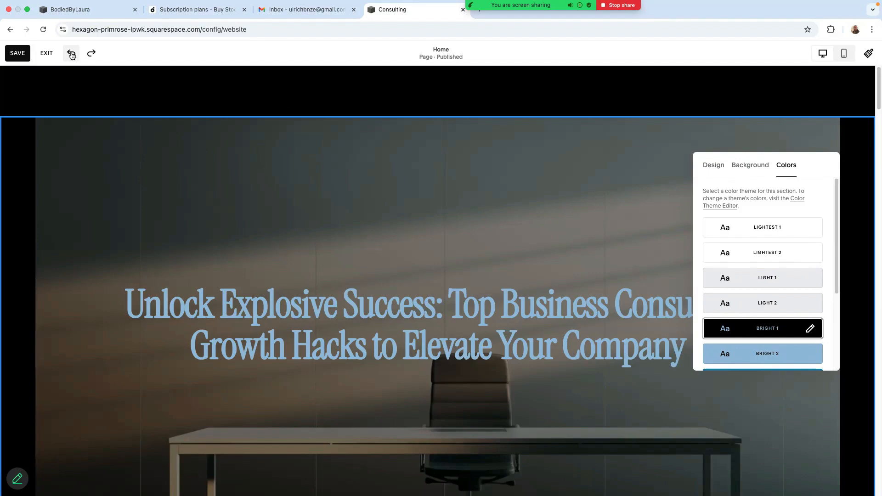
left_click(73, 54)
left_click(71, 54)
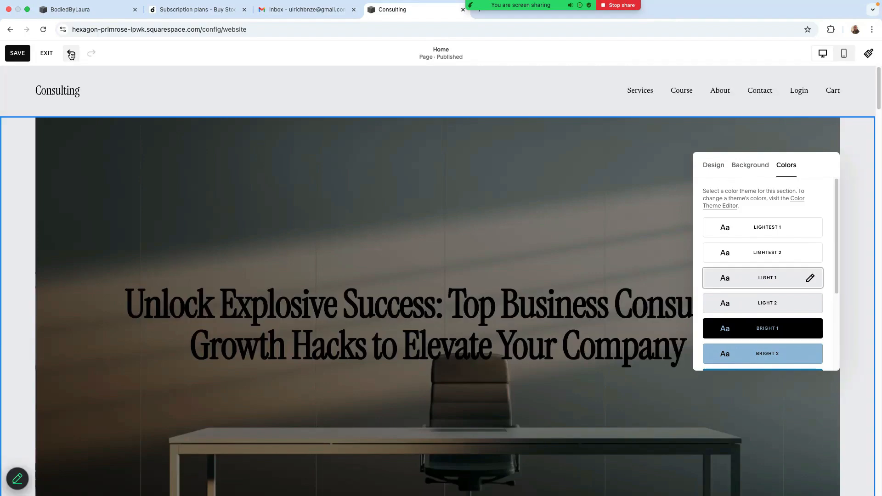
left_click(71, 54)
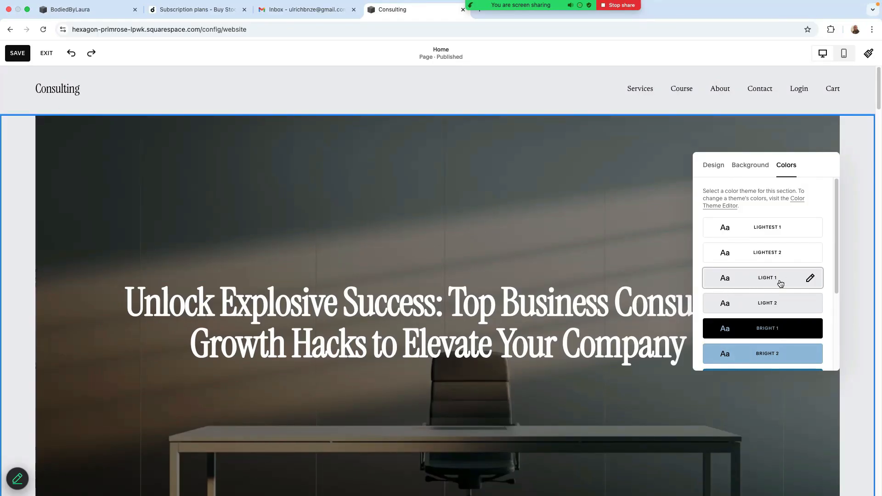
Look through the remaining darker color themes and check the whole hero section on the page
scroll(744, 296, "down", 3)
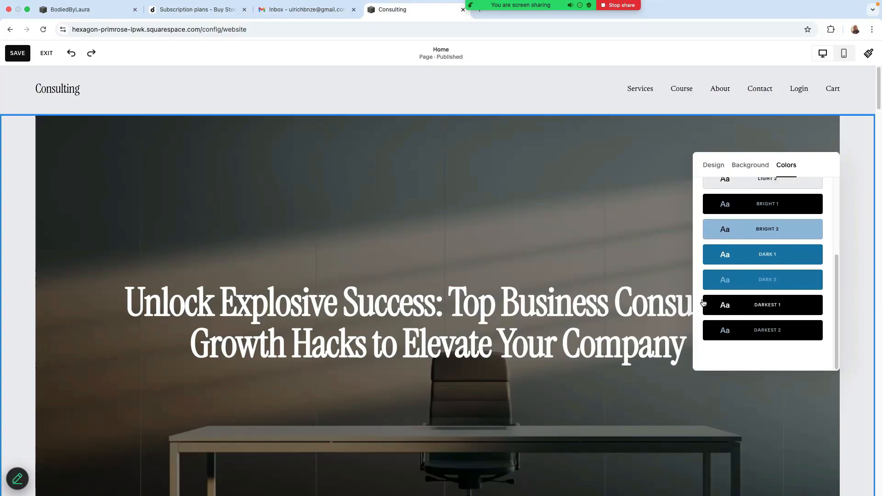
scroll(663, 301, "down", 12)
scroll(663, 301, "up", 9)
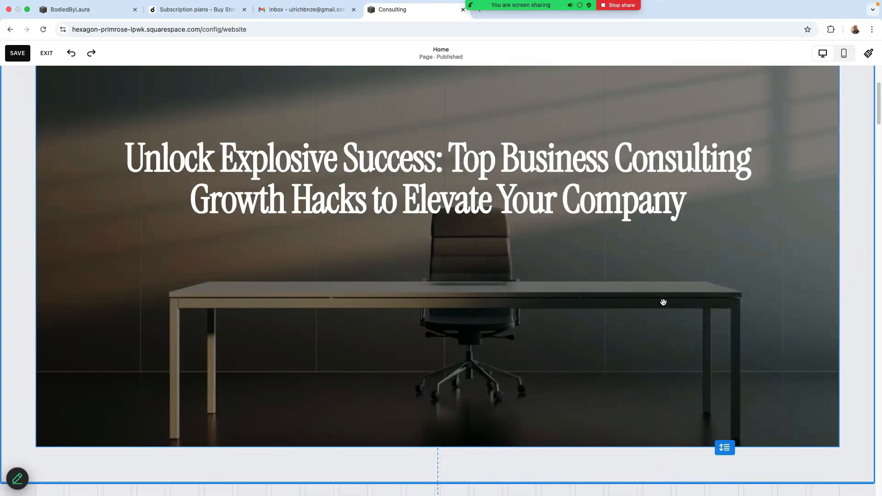
scroll(664, 302, "up", 3)
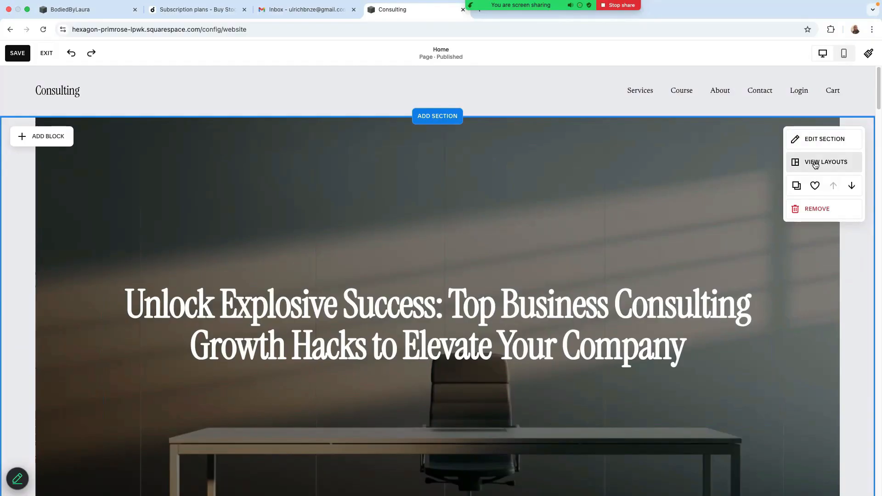
Try the side-by-side, centered image below headline, and large overlapping headline layouts on the hero section
left_click(815, 165)
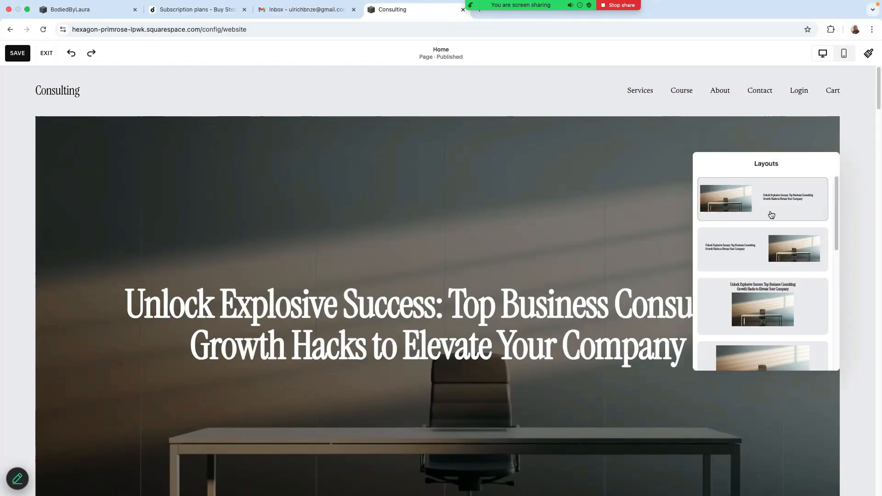
scroll(788, 250, "down", 5)
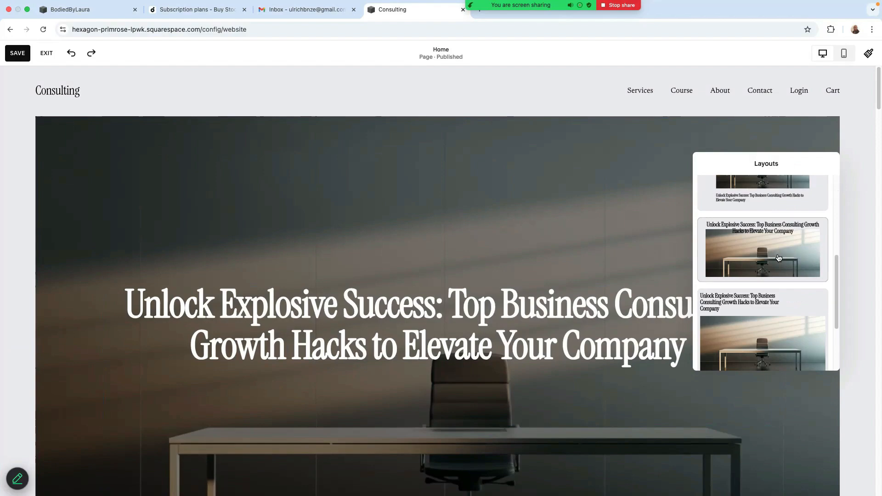
scroll(781, 271, "up", 5)
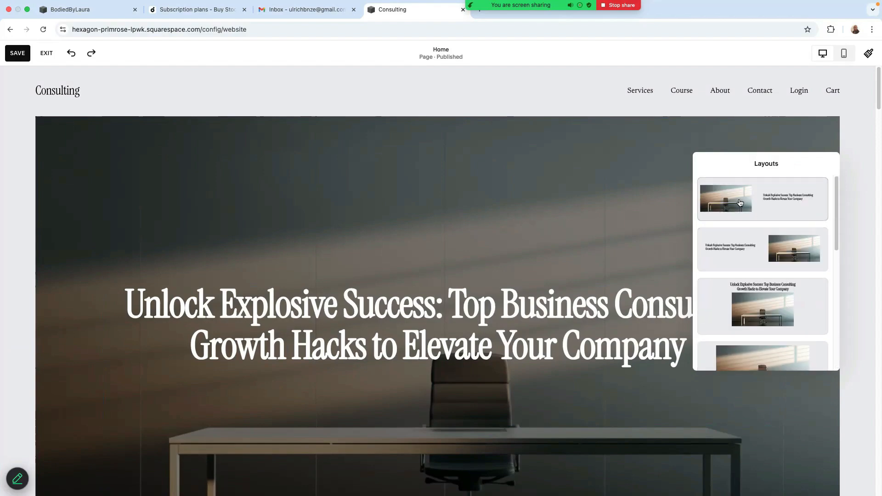
left_click(777, 206)
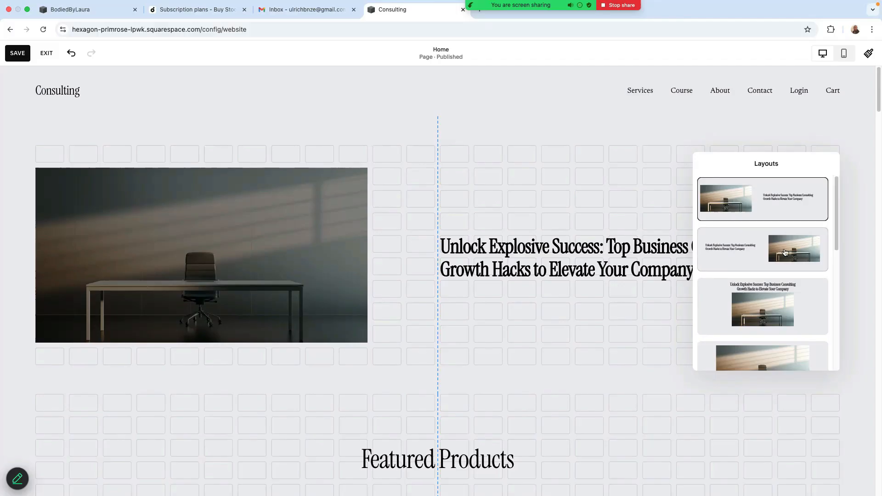
scroll(772, 275, "down", 1)
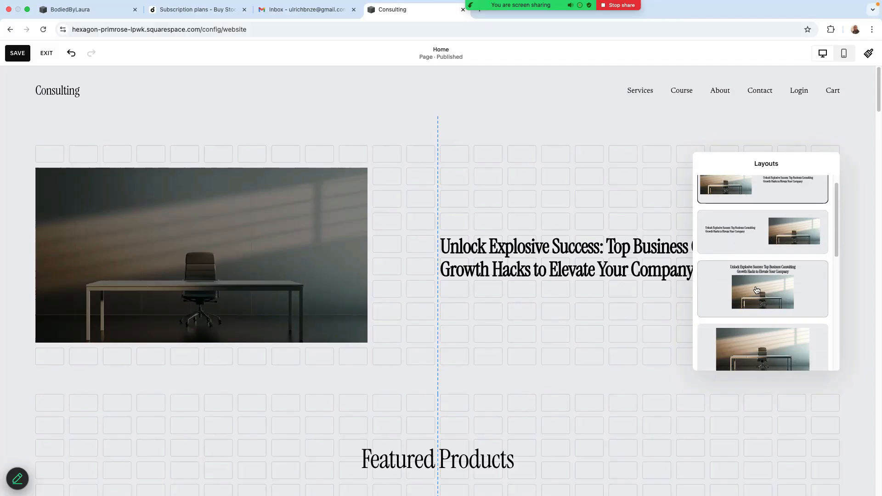
left_click(758, 288)
scroll(764, 282, "down", 5)
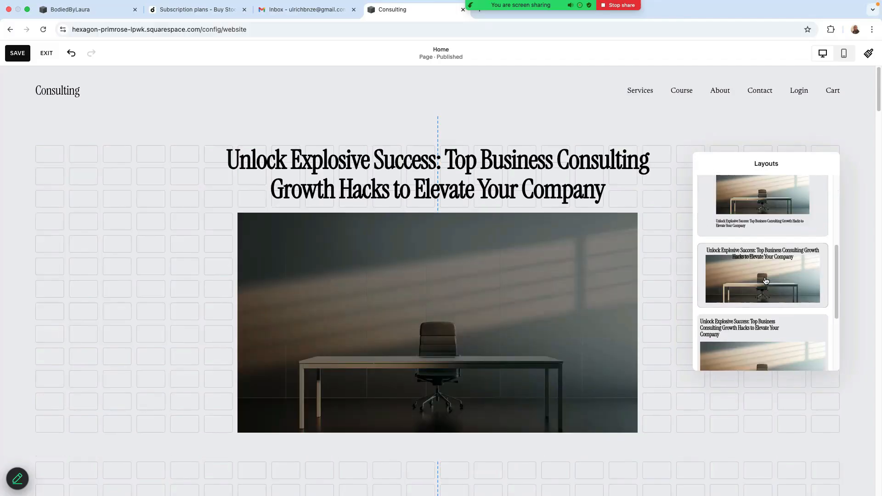
left_click(777, 288)
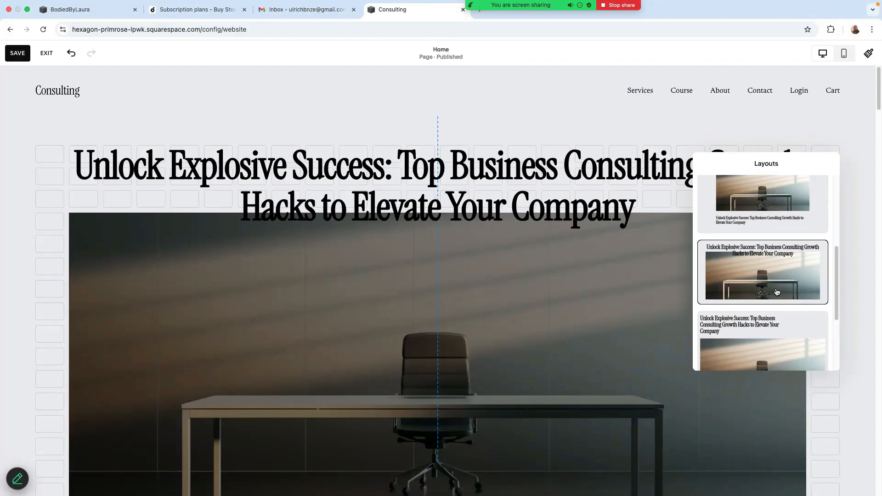
scroll(777, 294, "down", 3)
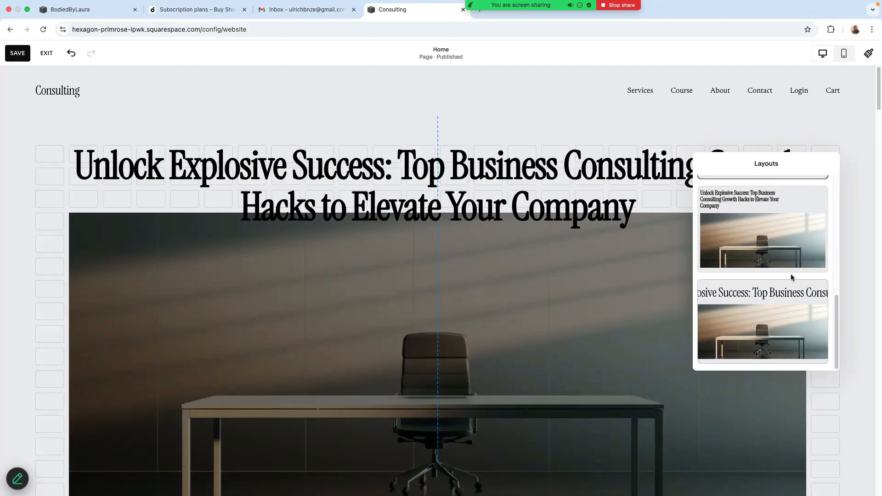
scroll(790, 274, "up", 8)
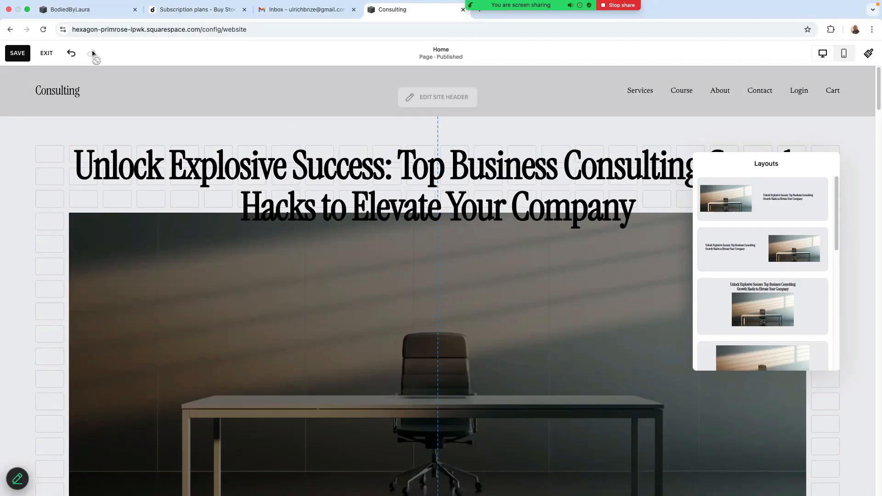
Undo the hero section's layout changes back to the full-width image with the white headline over it
left_click(73, 53)
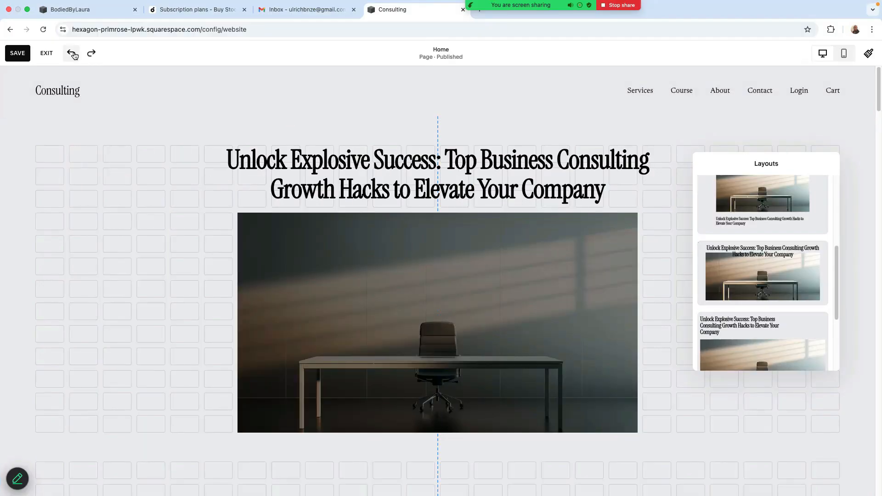
left_click(72, 54)
left_click(72, 54)
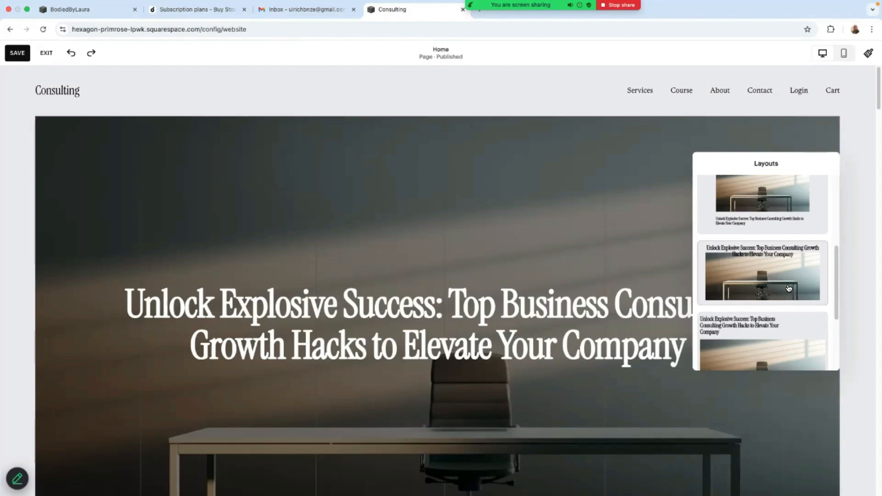
left_click(823, 136)
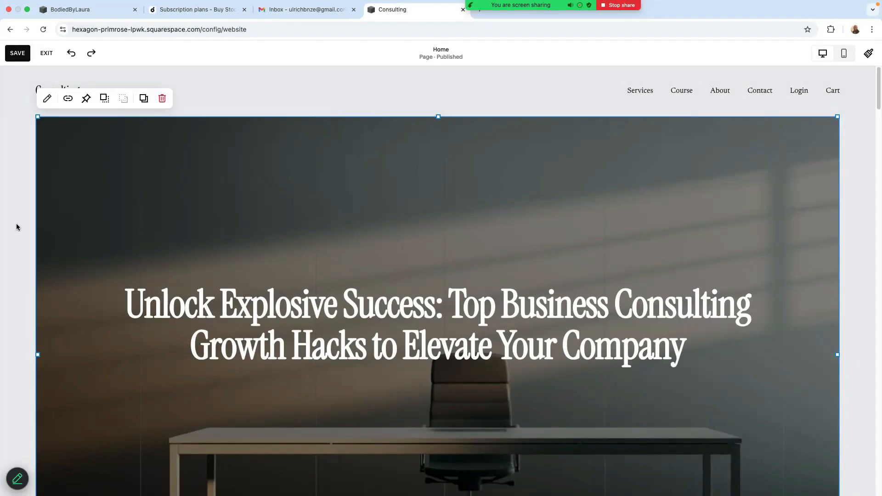
left_click(16, 227)
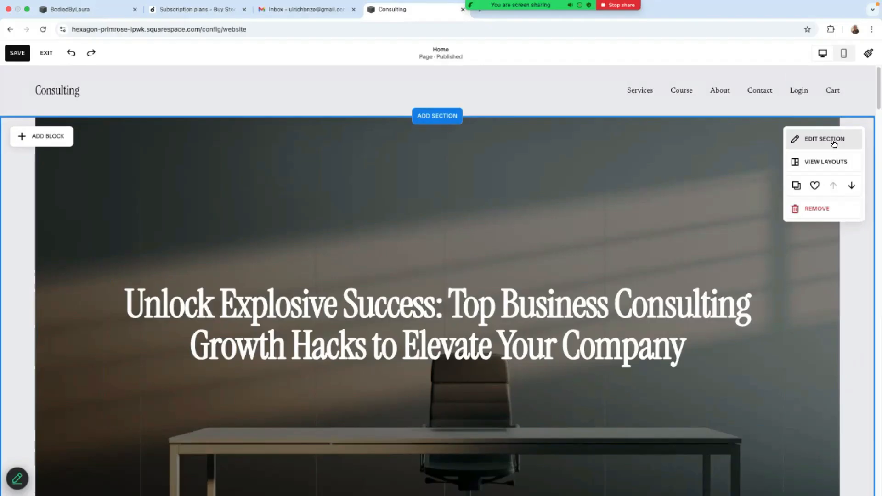
Review the hero section's design settings and its available layouts
left_click(818, 140)
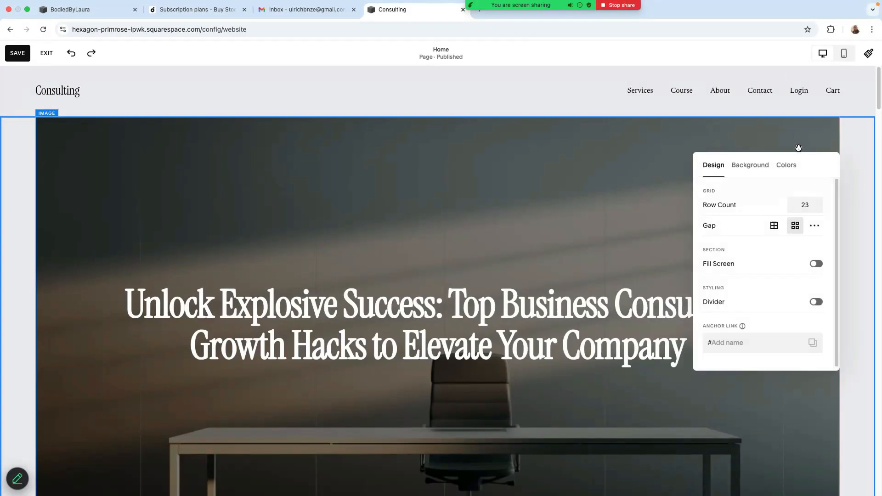
left_click(20, 228)
left_click(794, 161)
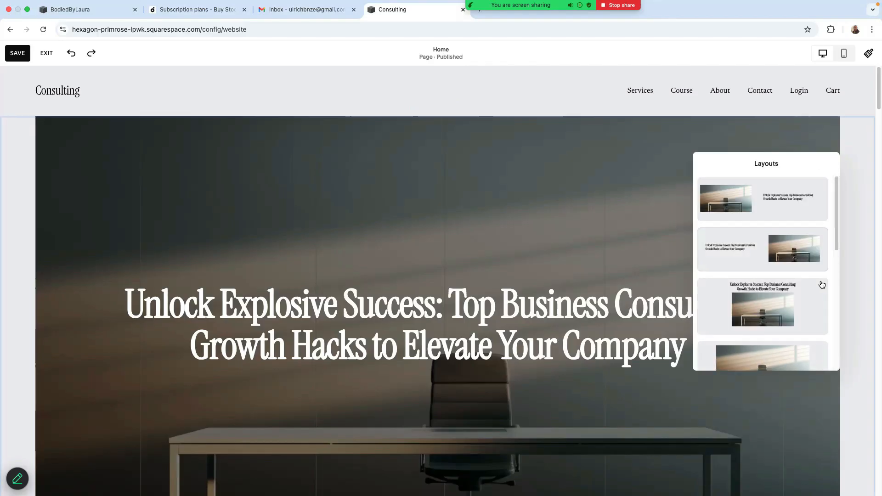
scroll(821, 289, "down", 5)
scroll(817, 303, "up", 5)
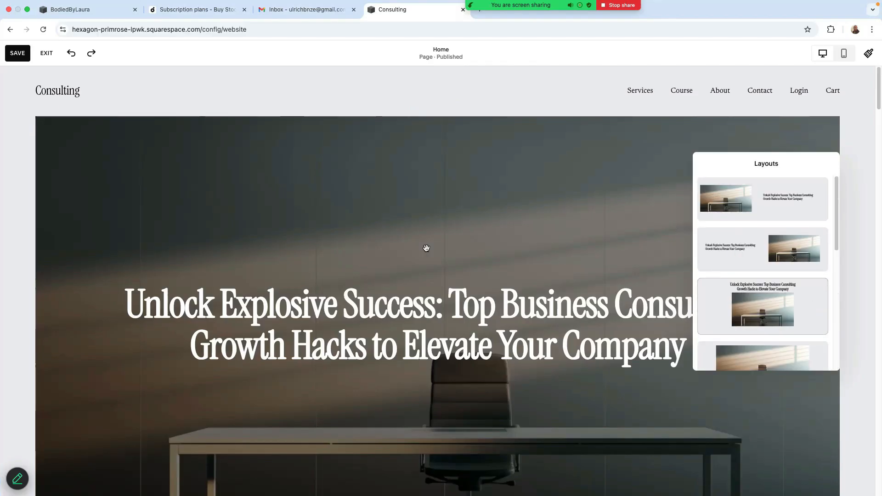
left_click(11, 212)
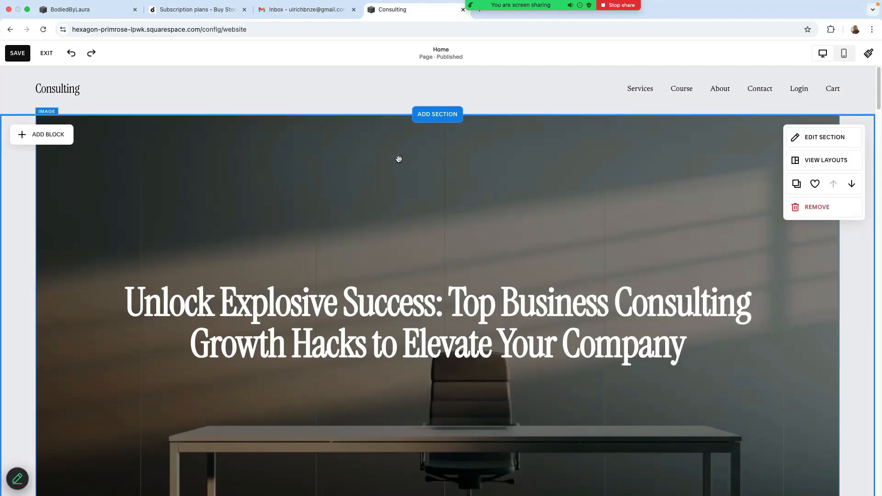
Look at the section templates and categories available for adding a section above the hero section
left_click(423, 119)
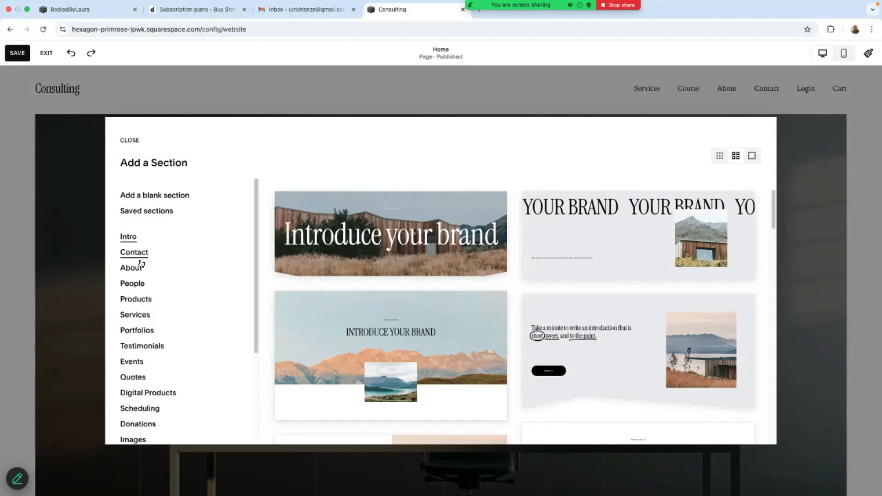
key("Escape")
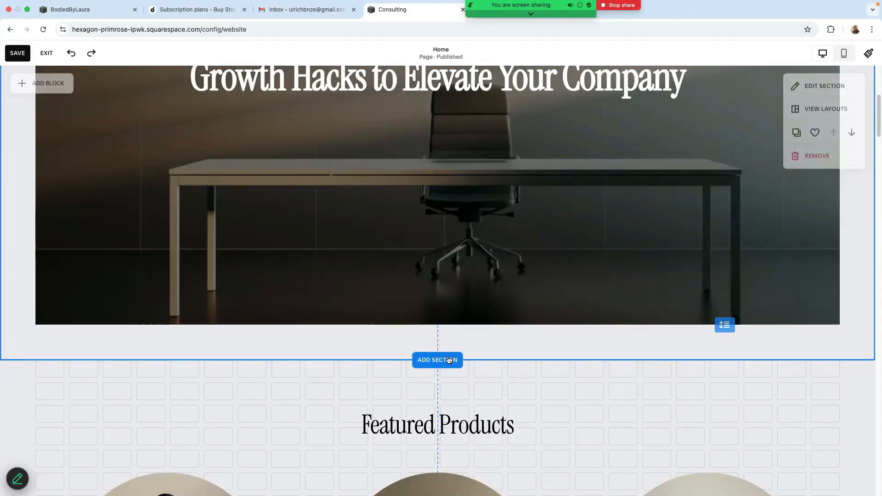
scroll(465, 194, "up", 1)
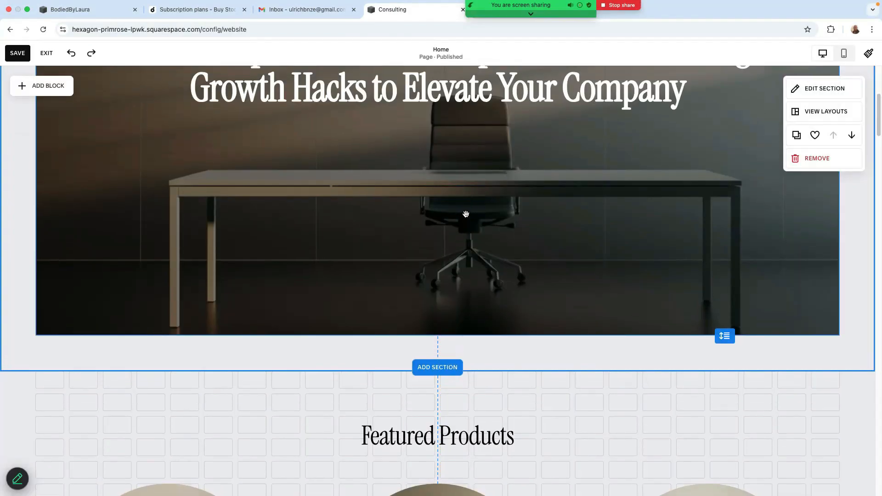
Add a Button block to the hero section and place it near the middle of the image, below the headline
left_click(30, 92)
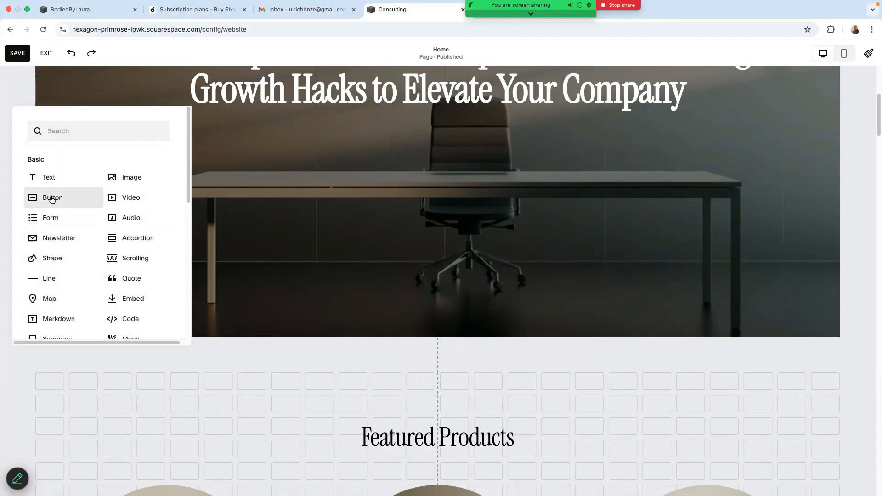
left_click(46, 201)
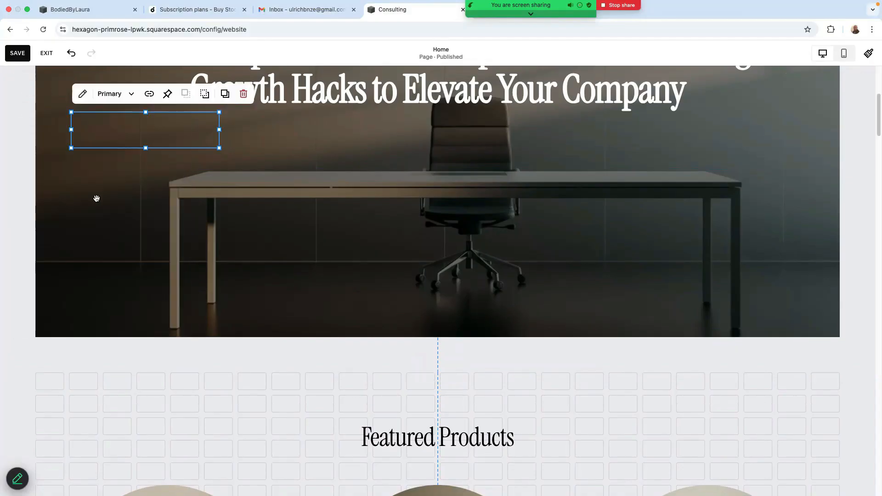
left_click(394, 208)
left_click_drag(394, 208, 441, 258)
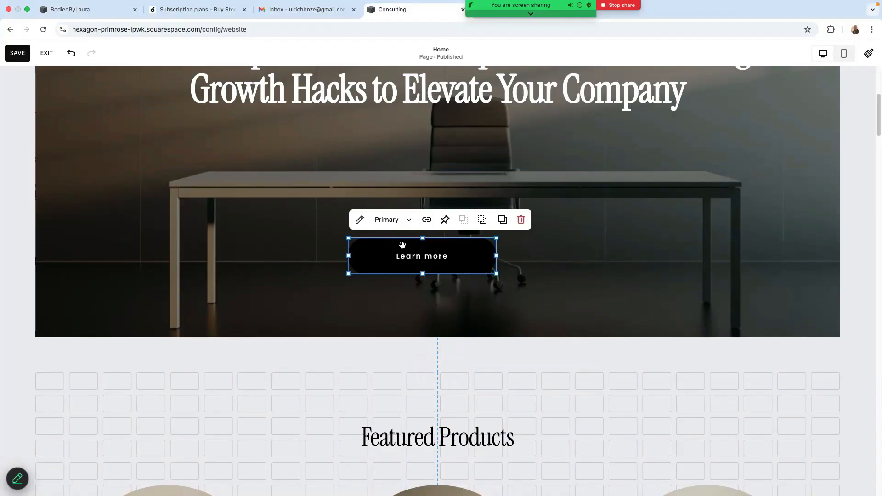
Change the new hero button's text to "Contact"
left_click(359, 224)
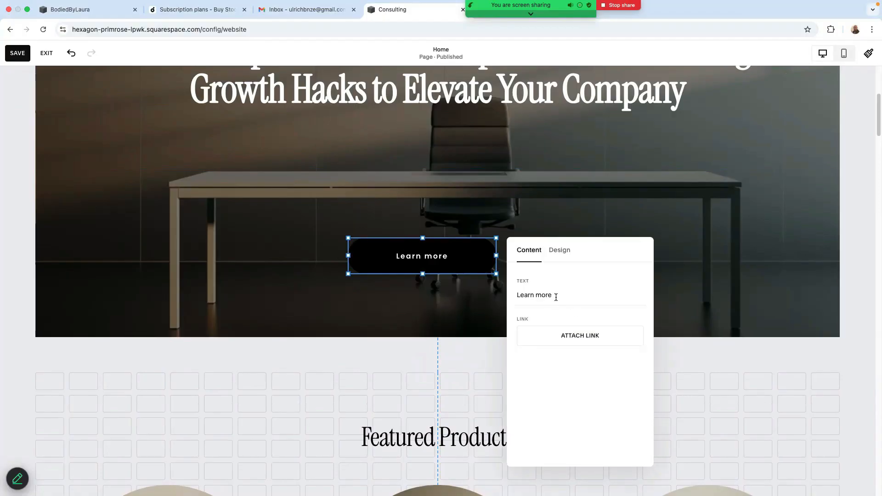
left_click(556, 297)
key("BackSpace")
key("BackSpace")
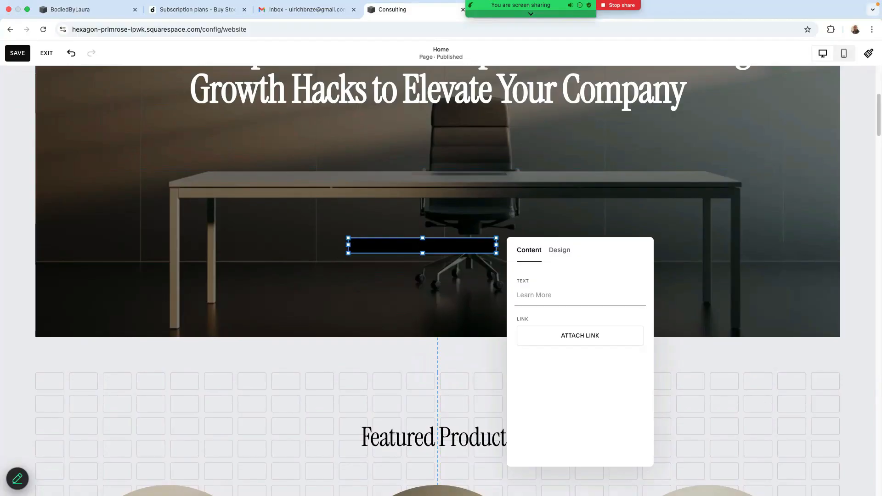
type("Contact")
Link the hero button to the site's Contact page (/contact)
left_click(571, 336)
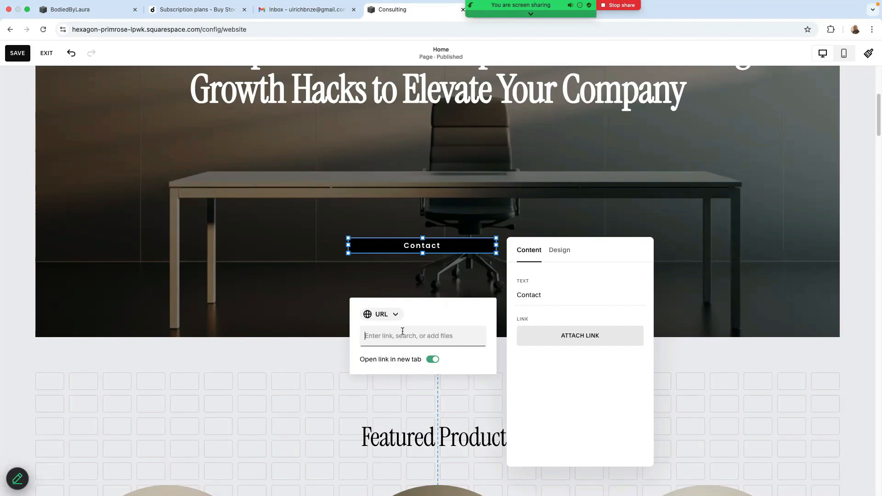
left_click(395, 342)
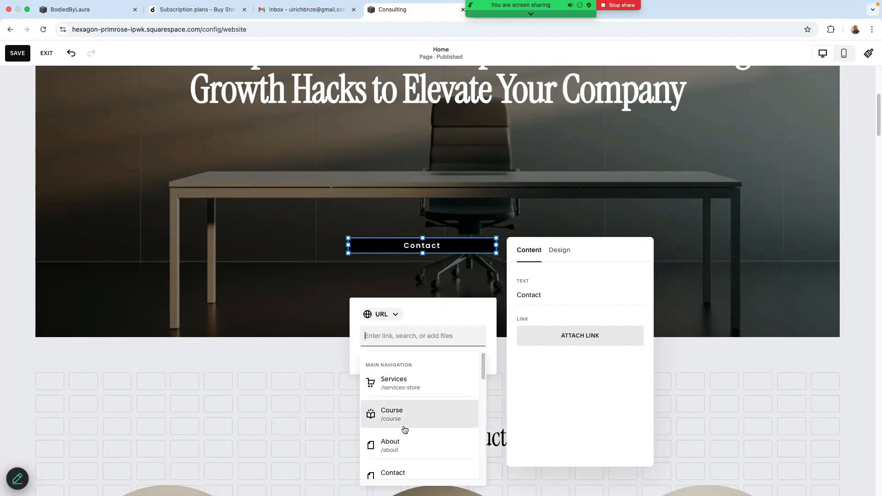
scroll(413, 453, "down", 1)
left_click(405, 465)
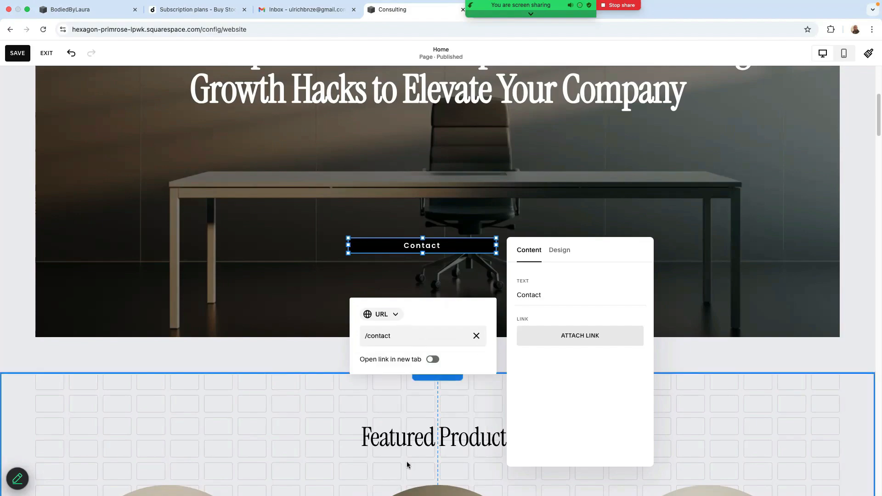
Try the Secondary and Tertiary button styles on the Contact button and return it to the Primary style
left_click(560, 251)
left_click(561, 253)
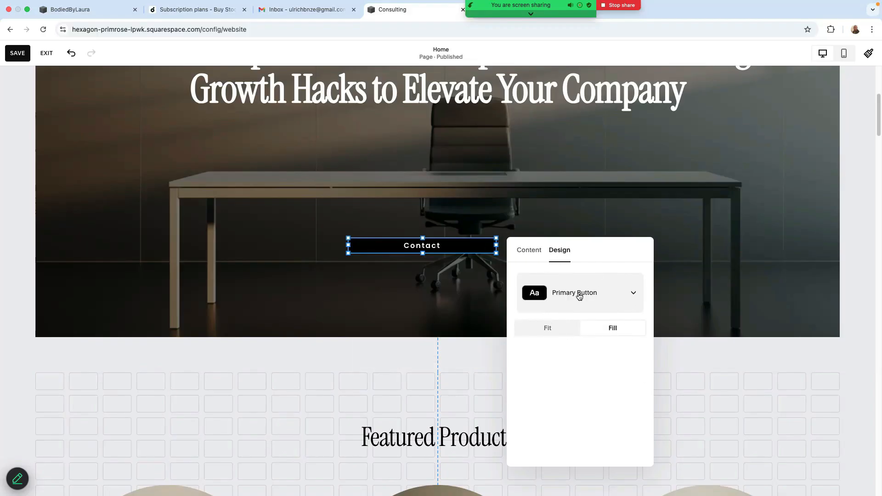
left_click(633, 294)
left_click(591, 325)
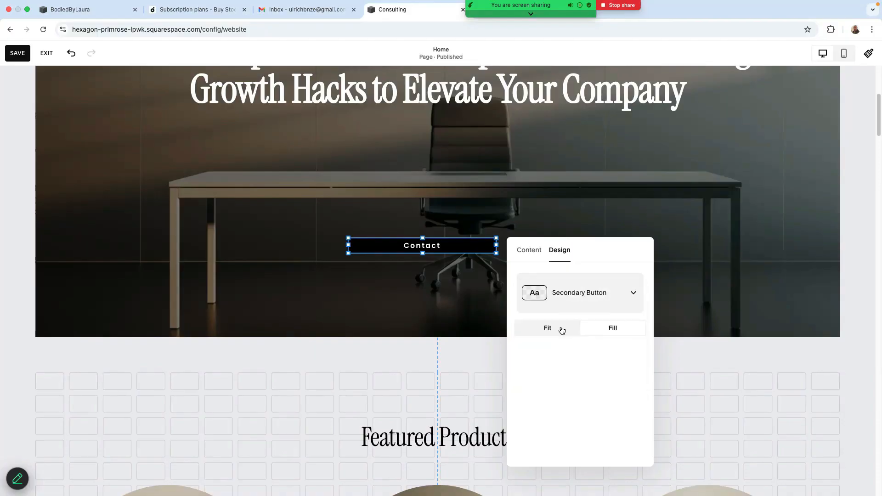
left_click(628, 295)
left_click(591, 334)
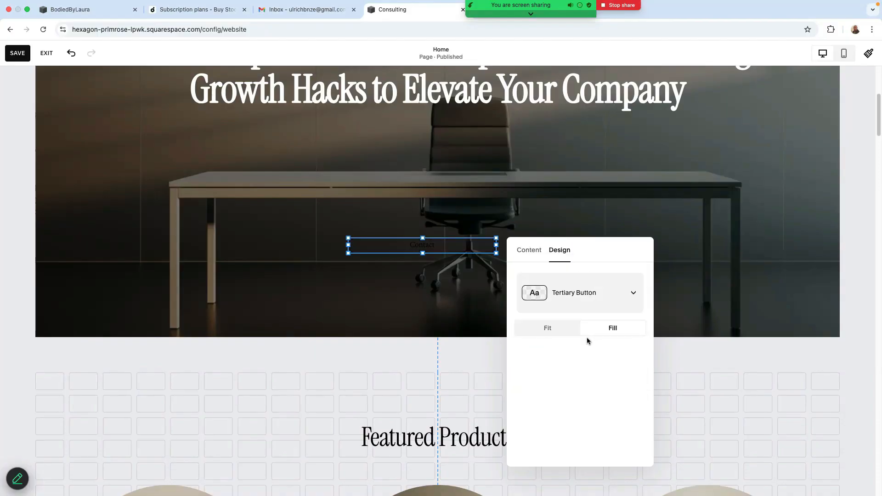
left_click(633, 295)
left_click(602, 276)
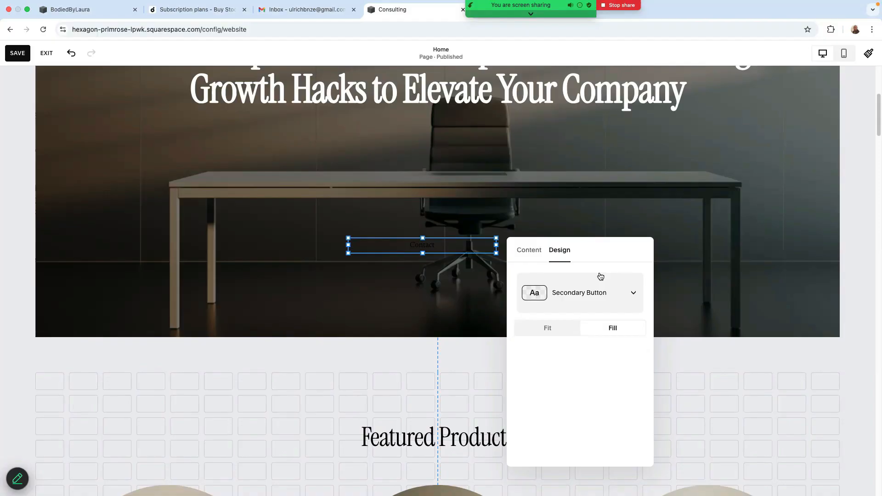
left_click(630, 298)
left_click(593, 278)
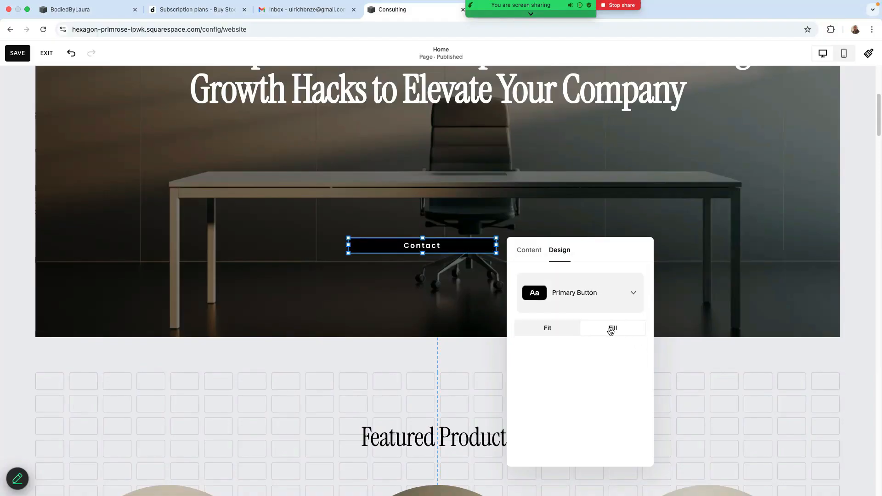
Try the Fit sizing on the Contact button and set it back to Fill
left_click(552, 333)
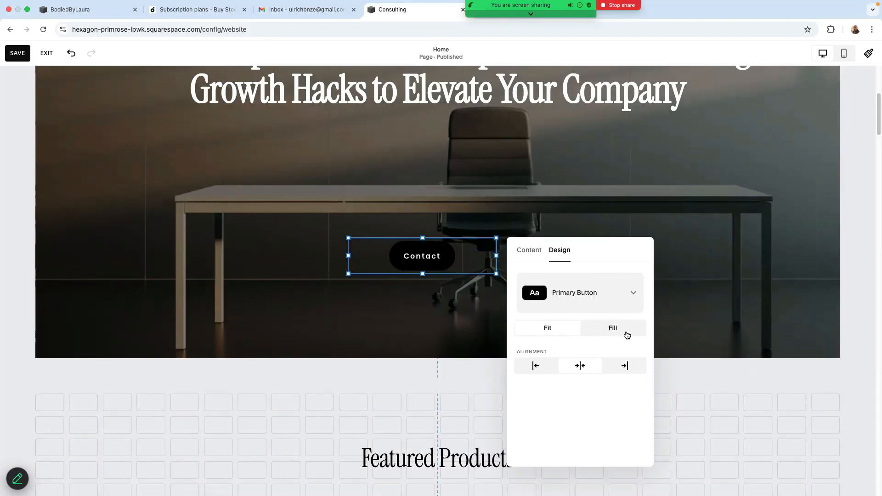
left_click(610, 330)
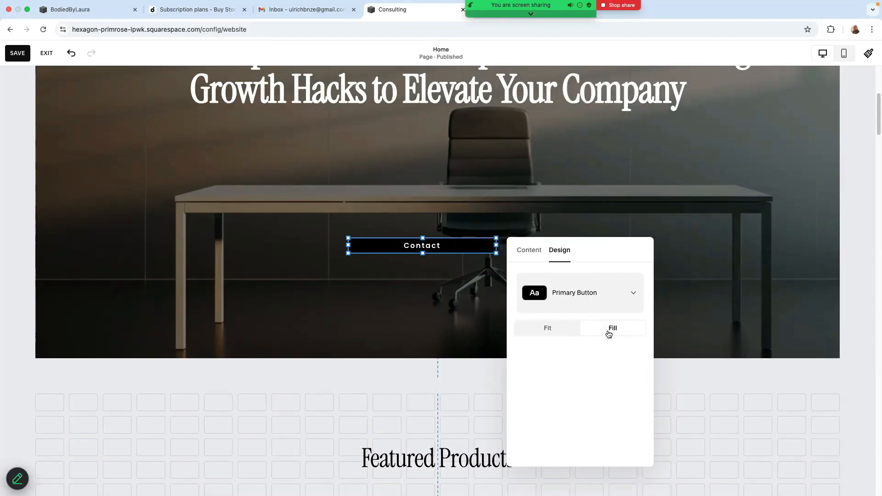
Try the Fit sizing on the Contact button again, return it to Fill, and increase the button's height
left_click(546, 335)
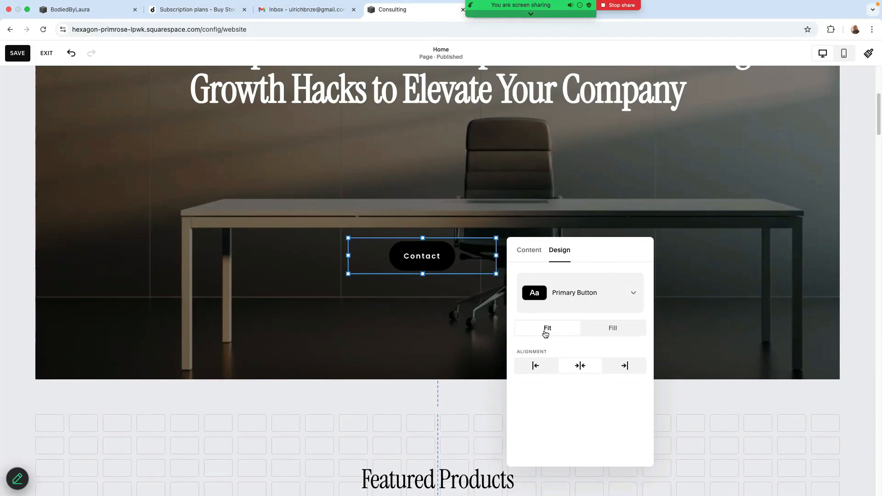
left_click(621, 335)
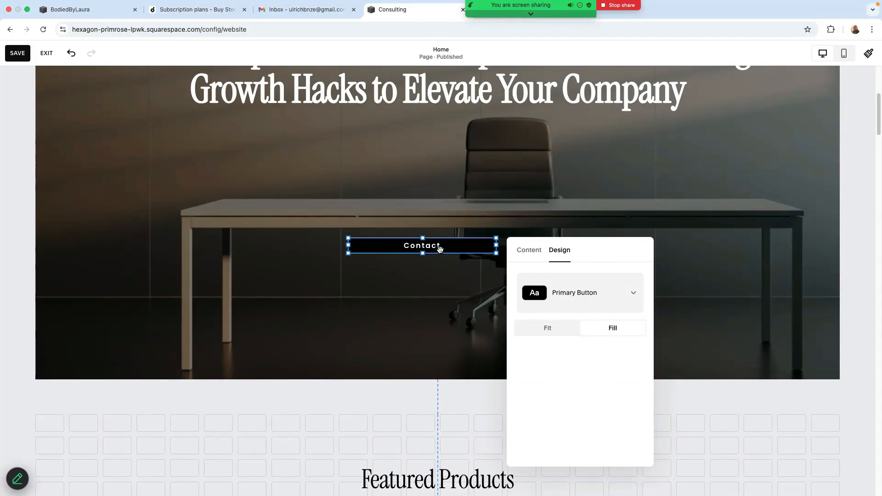
left_click(423, 252)
left_click(423, 253)
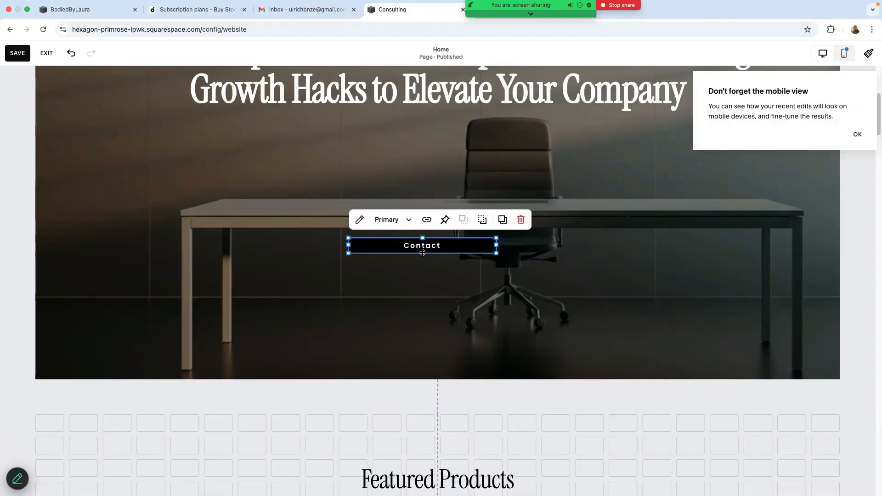
left_click_drag(422, 253, 427, 286)
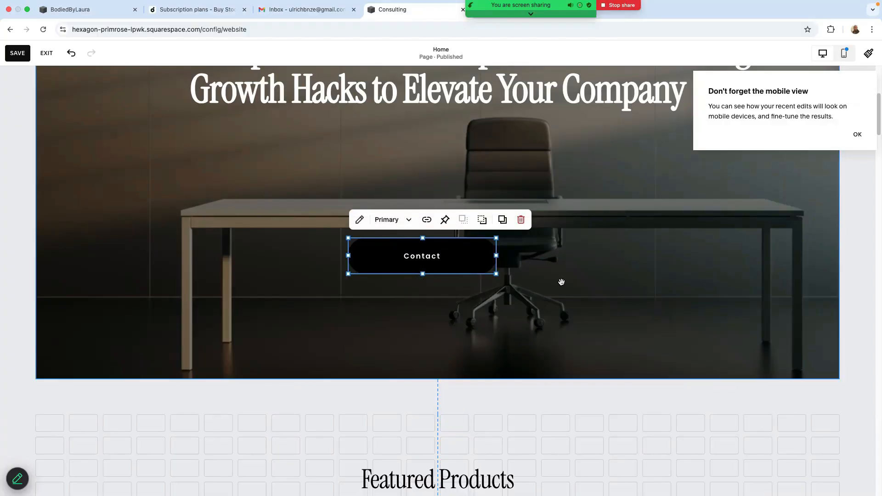
left_click(311, 266)
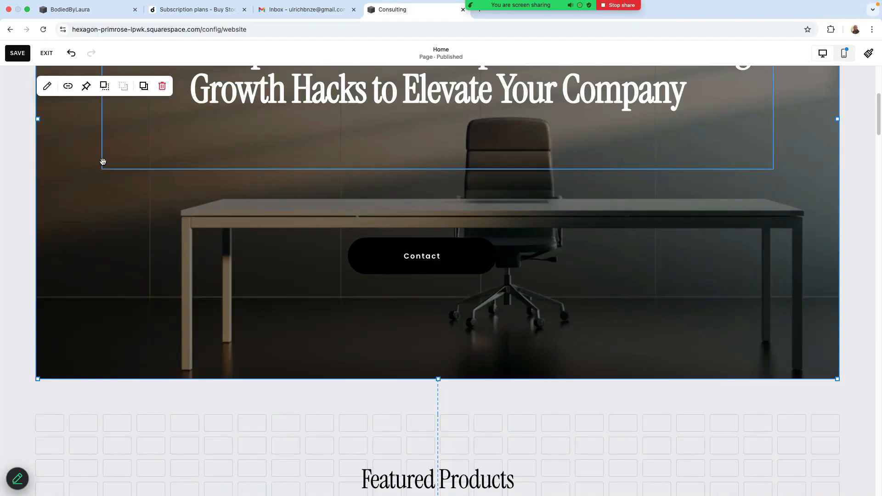
Duplicate the Featured Products section on the Home page and look over both copies
scroll(357, 172, "down", 5)
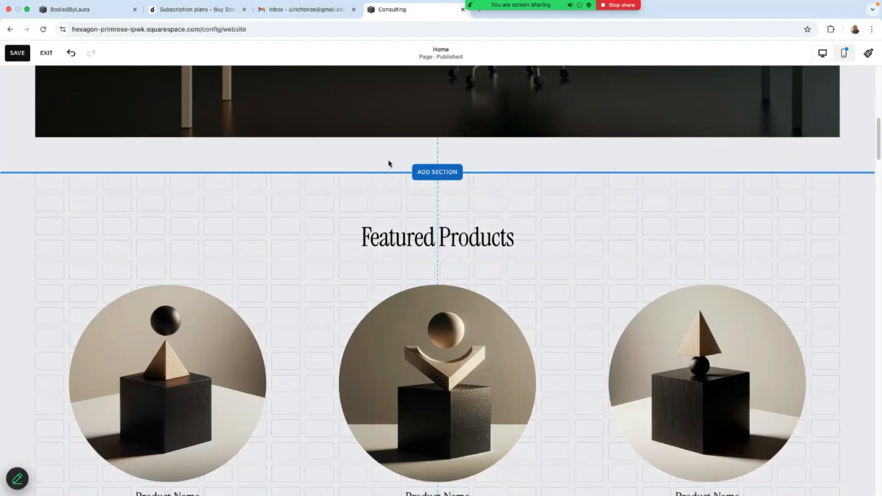
left_click(445, 187)
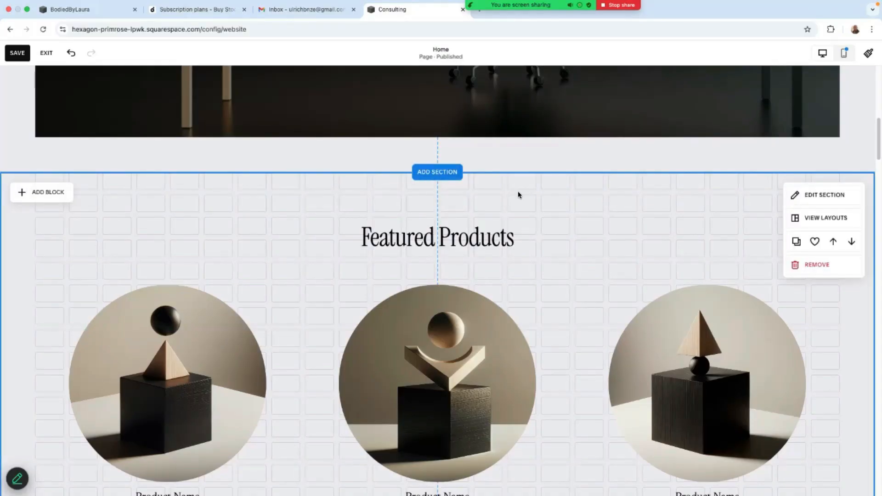
left_click(796, 243)
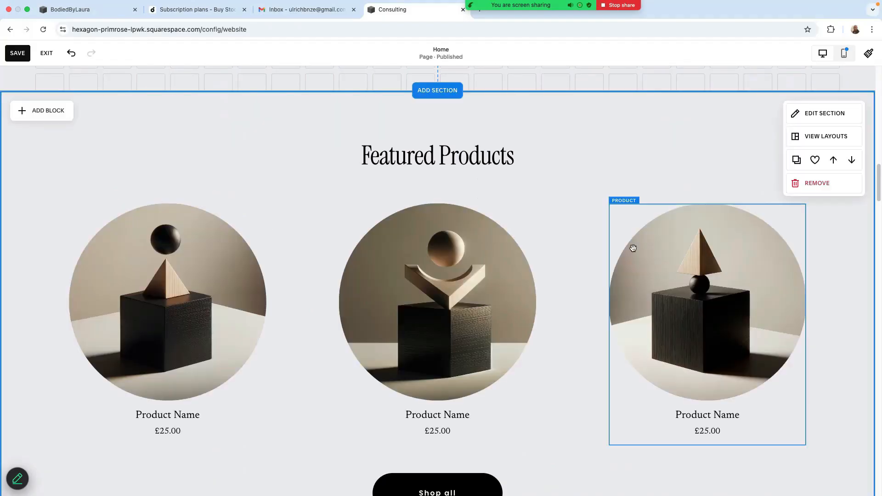
scroll(534, 244, "up", 3)
scroll(532, 253, "up", 8)
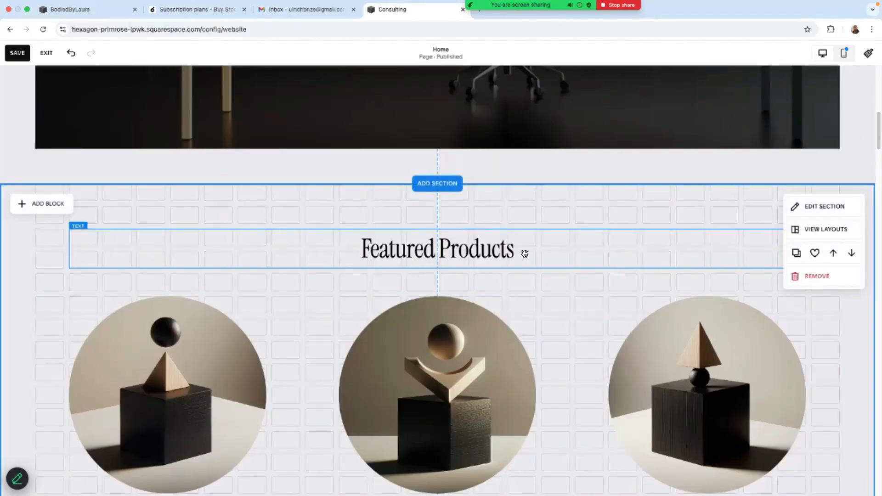
scroll(485, 409, "down", 8)
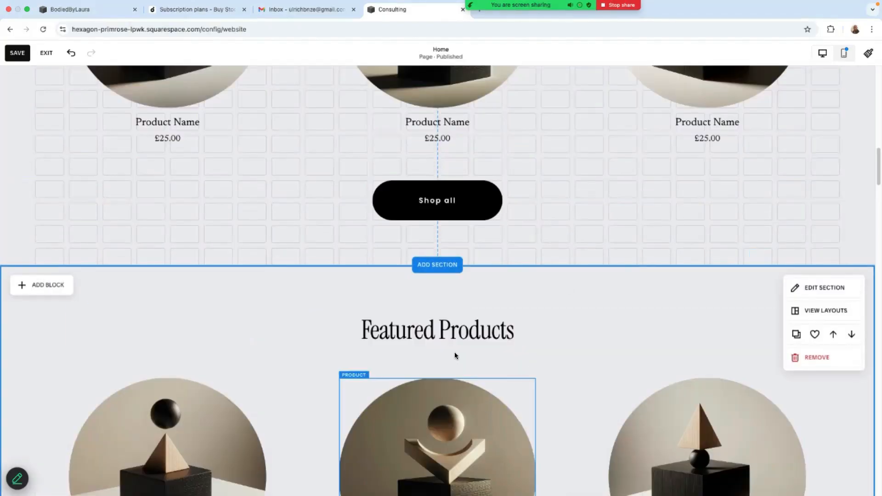
scroll(432, 207, "down", 2)
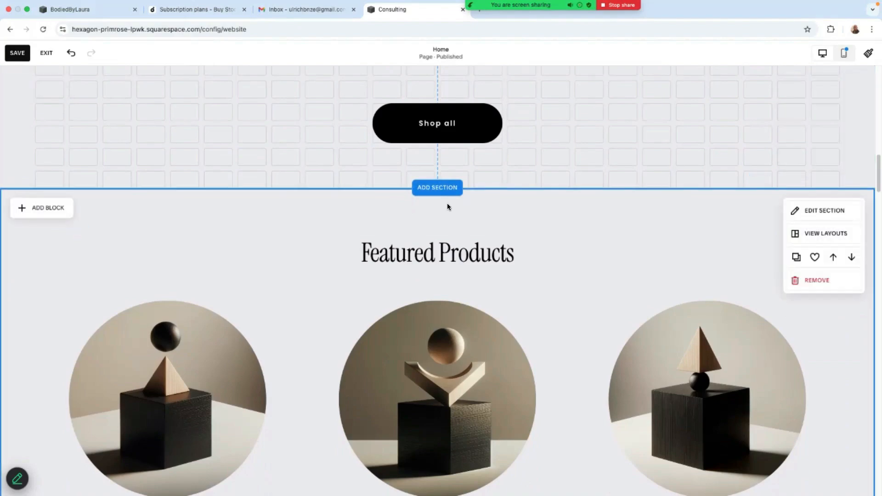
Remove the duplicate Featured Products section located directly above Our Services
left_click(801, 282)
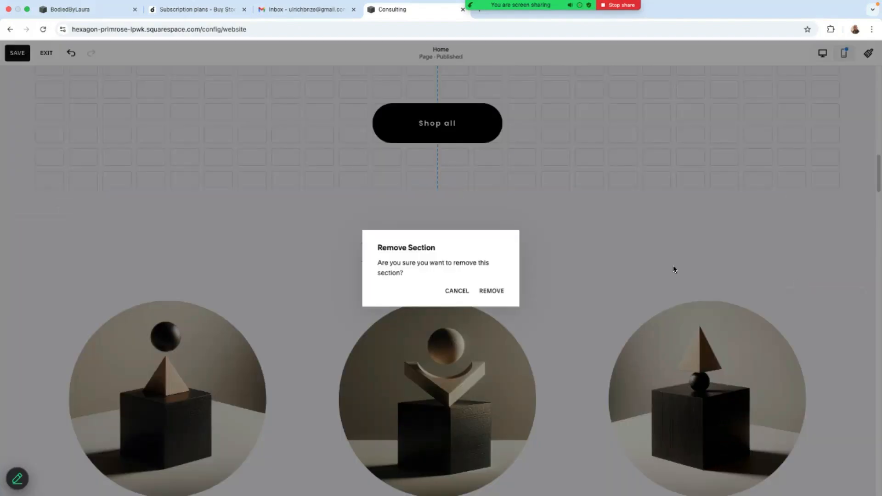
left_click(491, 294)
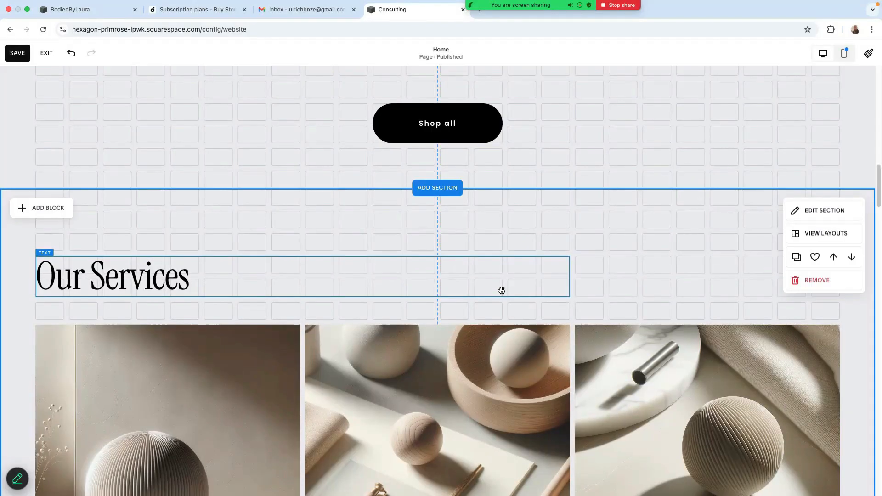
scroll(501, 292, "up", 10)
scroll(485, 223, "down", 7)
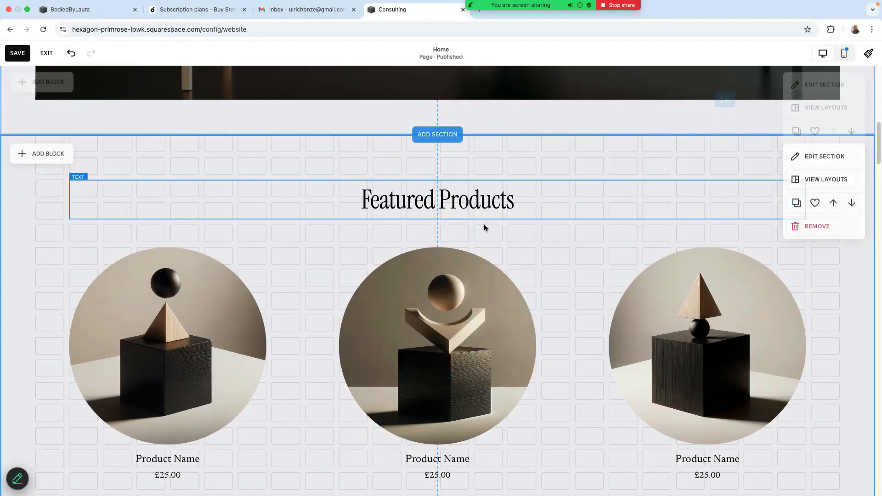
Start adding a section between Featured Products and Our Services and browse the Contact templates
scroll(479, 242, "down", 5)
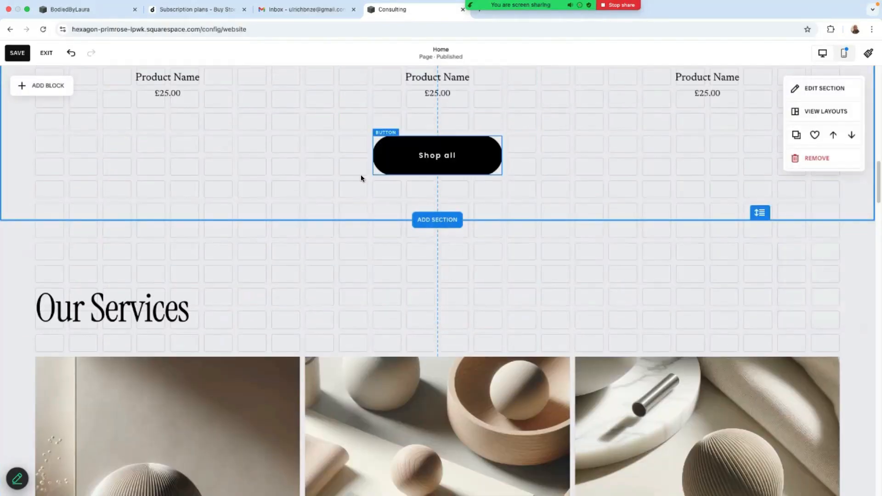
scroll(427, 199, "down", 2)
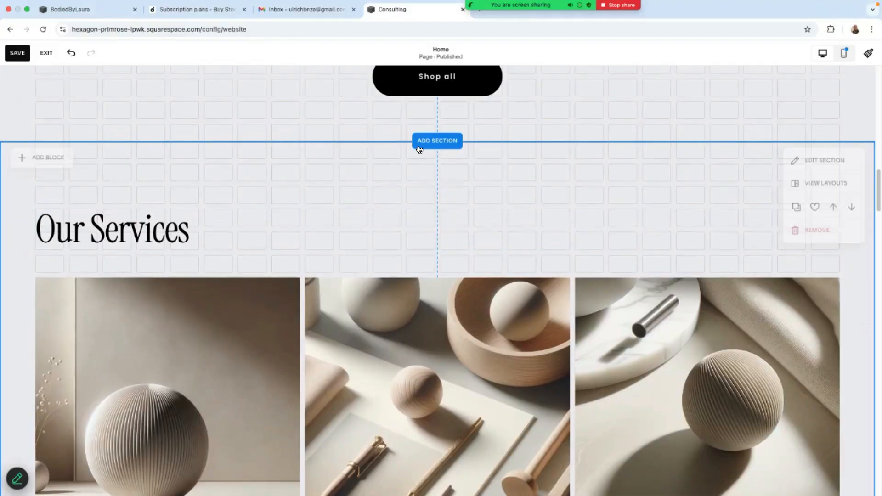
left_click(441, 234)
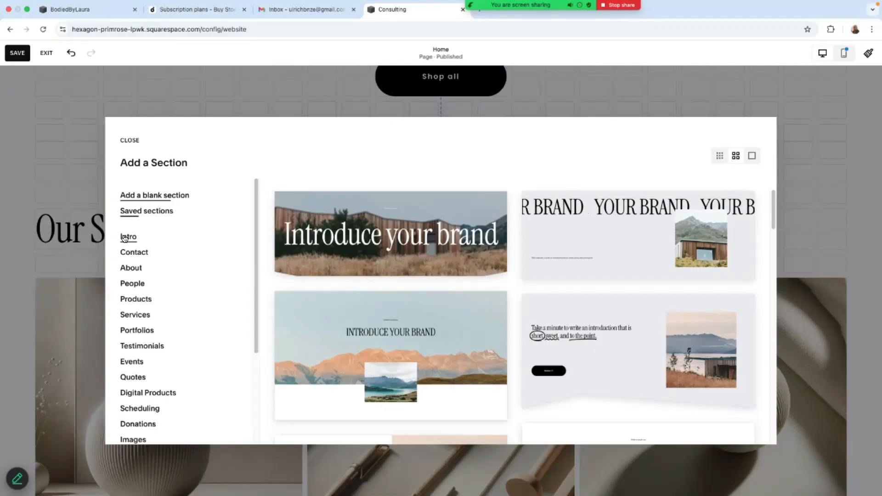
left_click(135, 257)
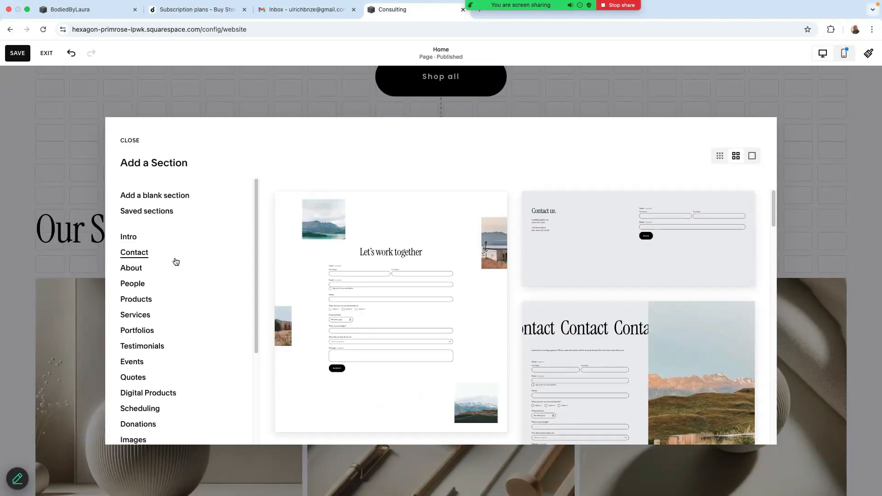
scroll(509, 325, "down", 3)
scroll(510, 326, "down", 3)
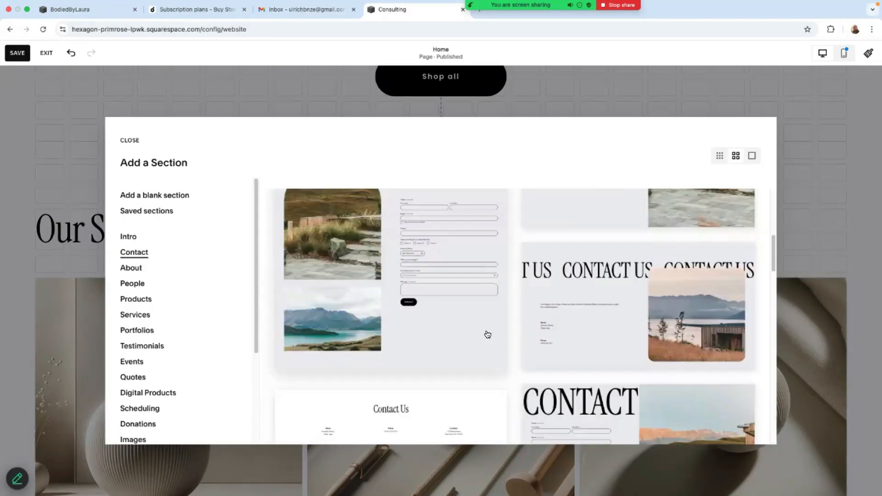
Insert the Services template with three differently shaped images, text columns and a button under each, above Our Services
left_click(145, 312)
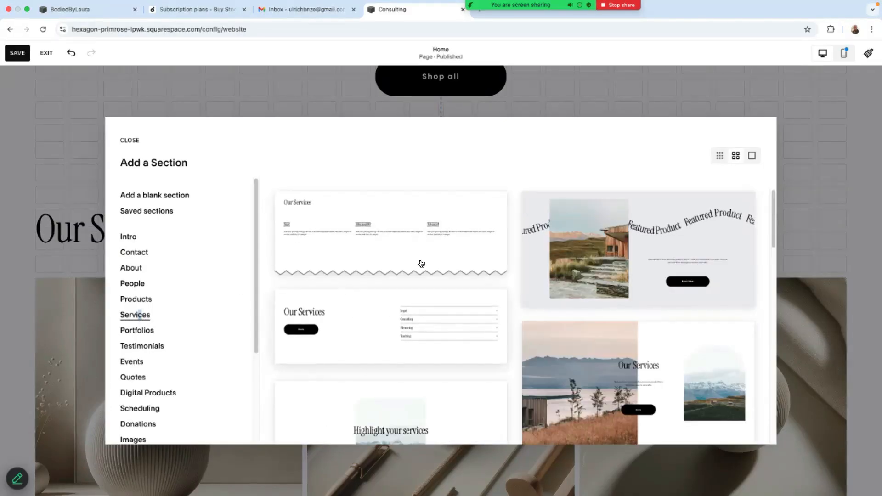
scroll(649, 256, "down", 5)
scroll(449, 300, "down", 3)
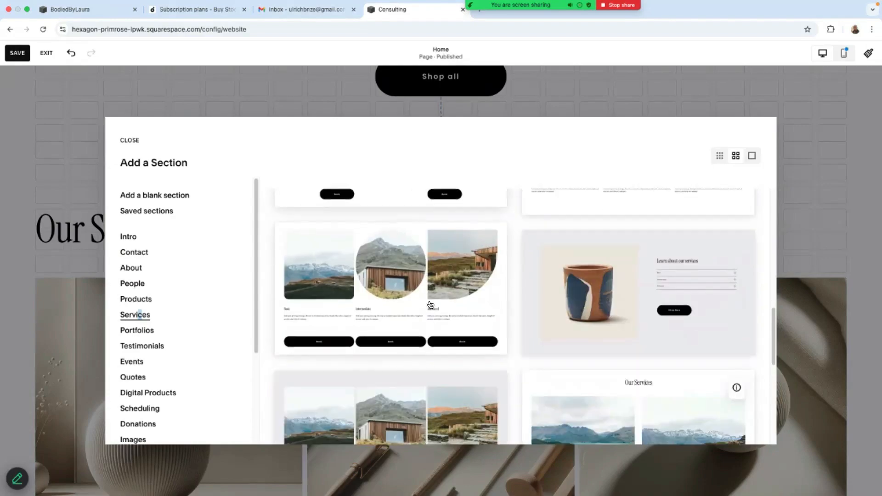
scroll(415, 288, "up", 1)
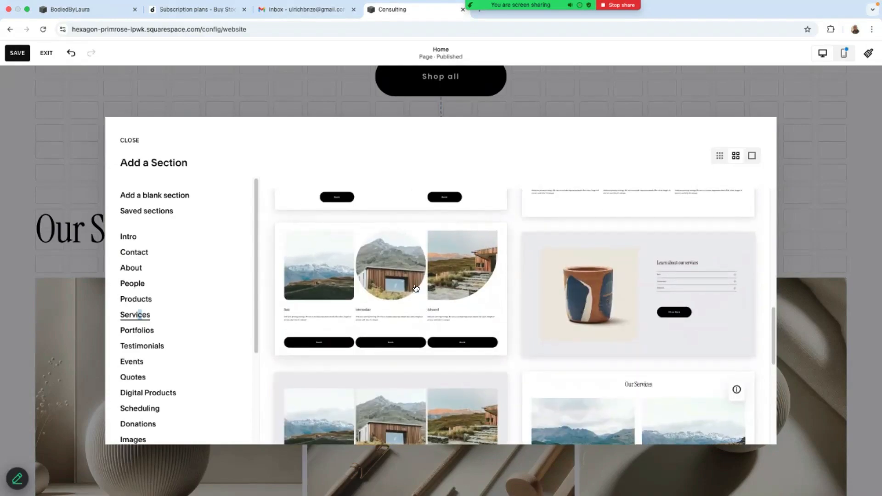
left_click(415, 288)
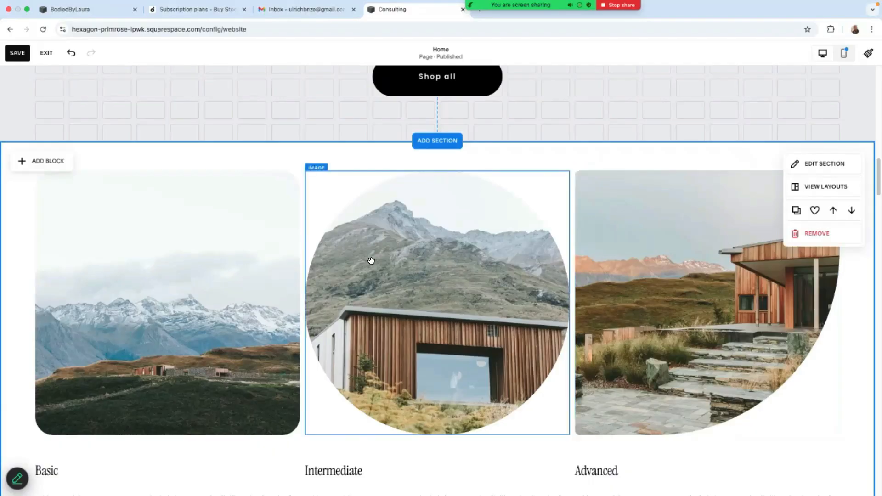
Edit the Basic text block in the new section, open its AI writing prompt, and leave it without generating text
scroll(303, 248, "down", 3)
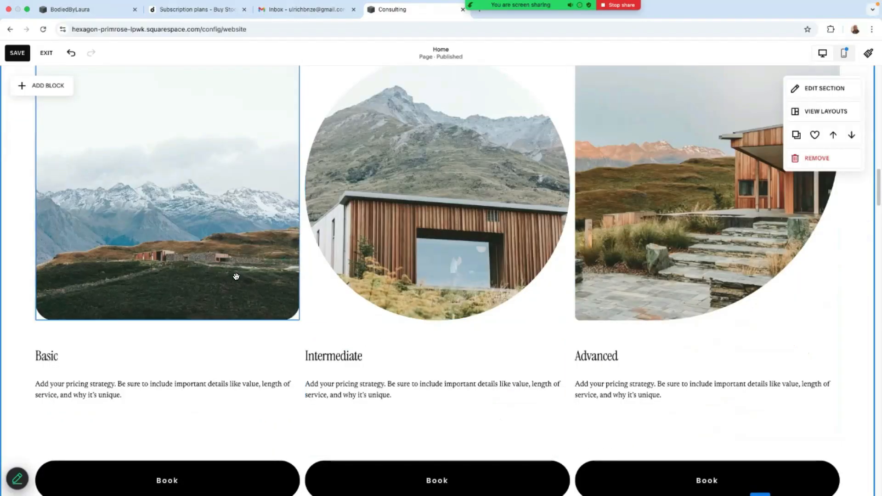
scroll(173, 401, "down", 2)
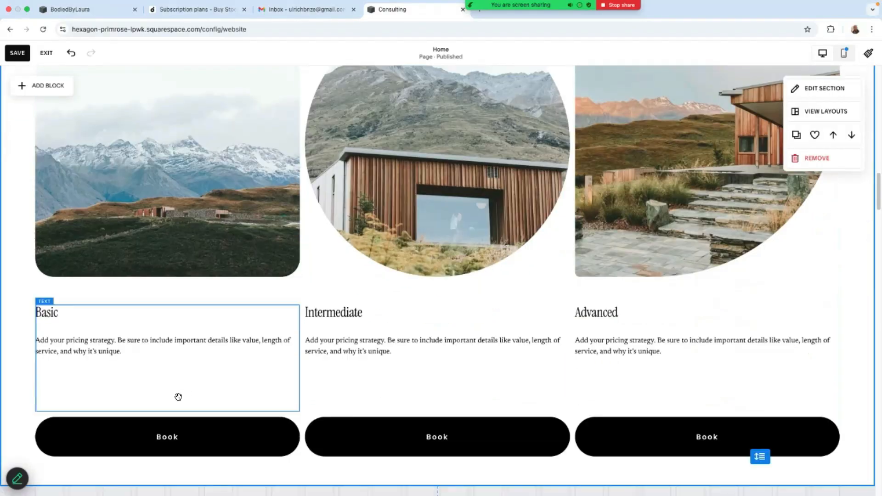
left_click(74, 305)
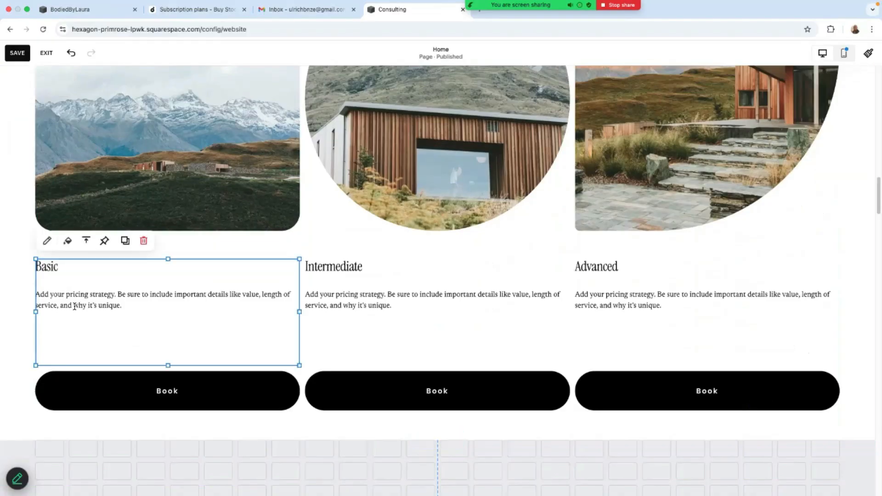
left_click(144, 309)
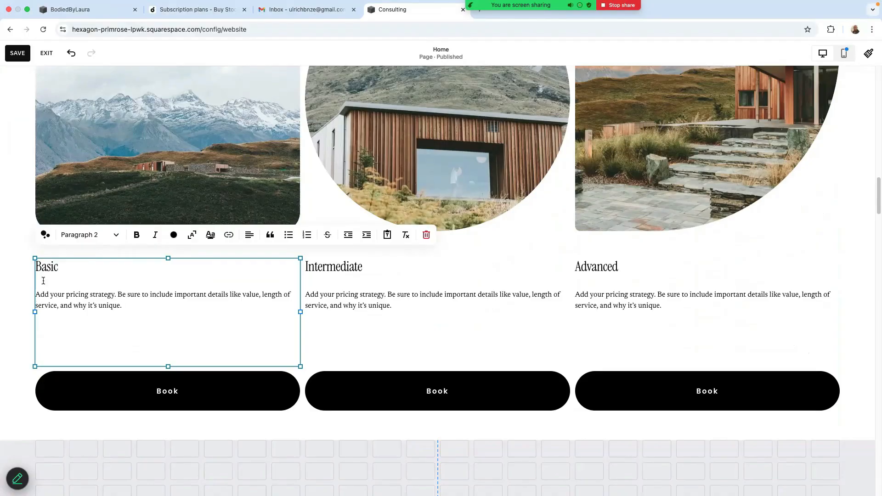
left_click(46, 236)
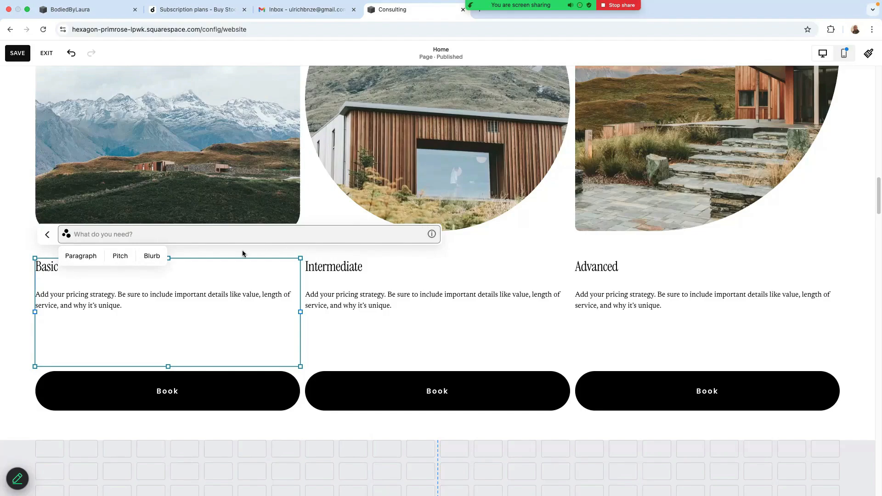
left_click(504, 377)
Remove the section with the Basic, Intermediate and Advanced columns from the Home page
scroll(505, 362, "up", 2)
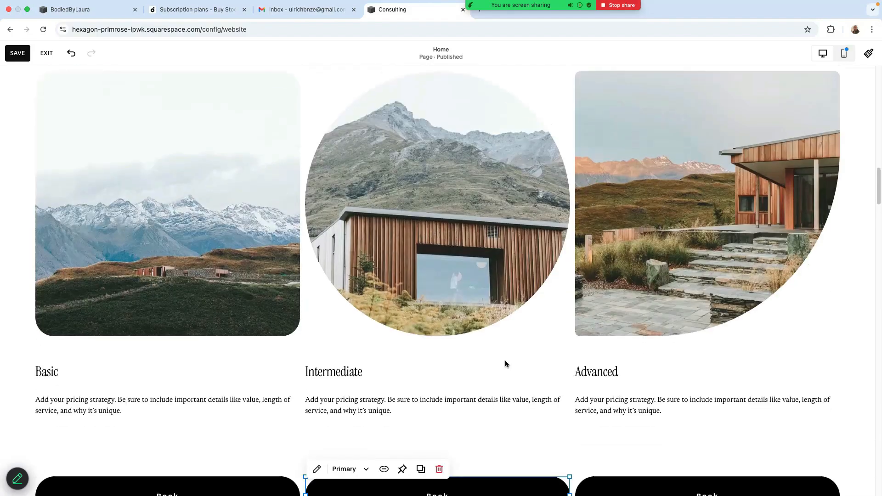
scroll(505, 362, "down", 4)
scroll(505, 364, "up", 5)
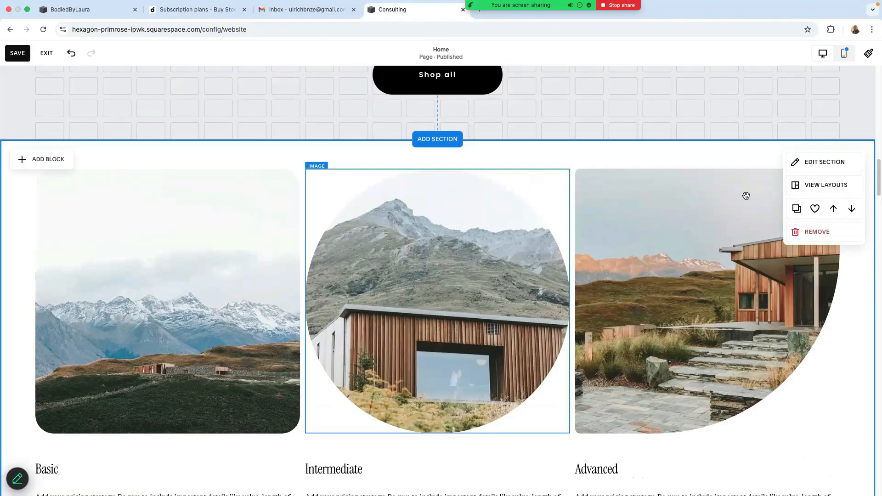
left_click(799, 235)
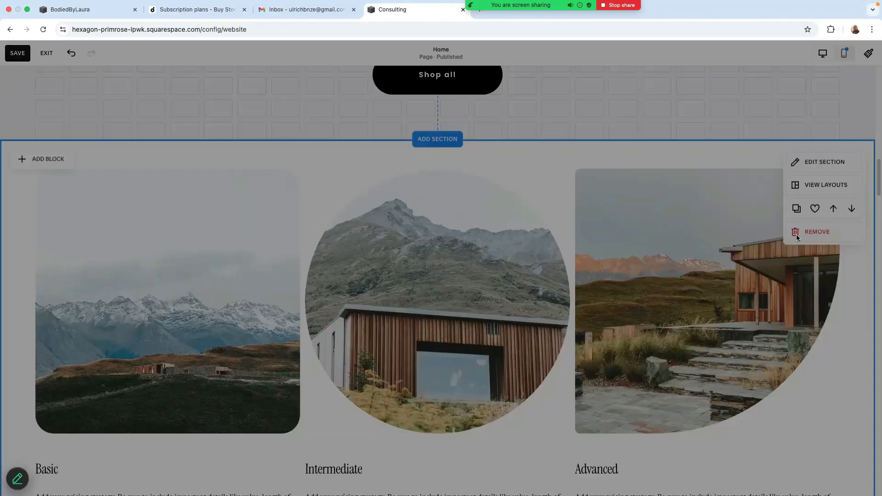
left_click(488, 292)
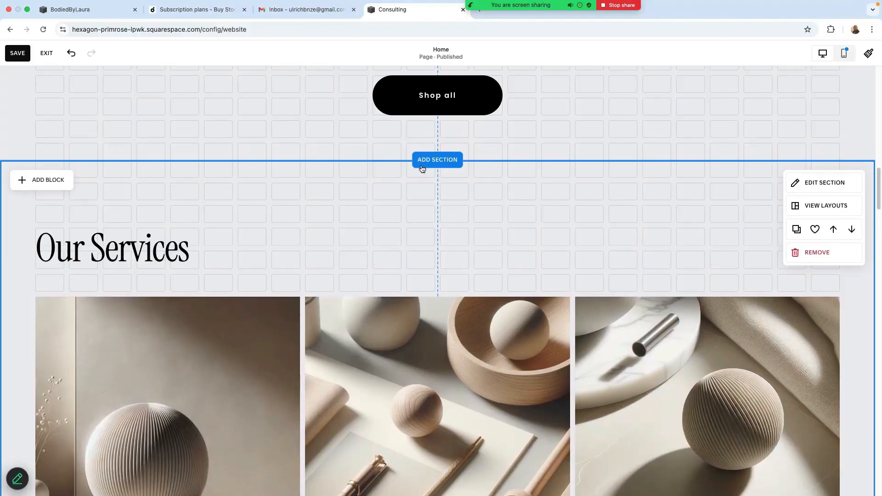
Add a blank section between Featured Products and Our Services and insert an Image block in it
left_click(421, 166)
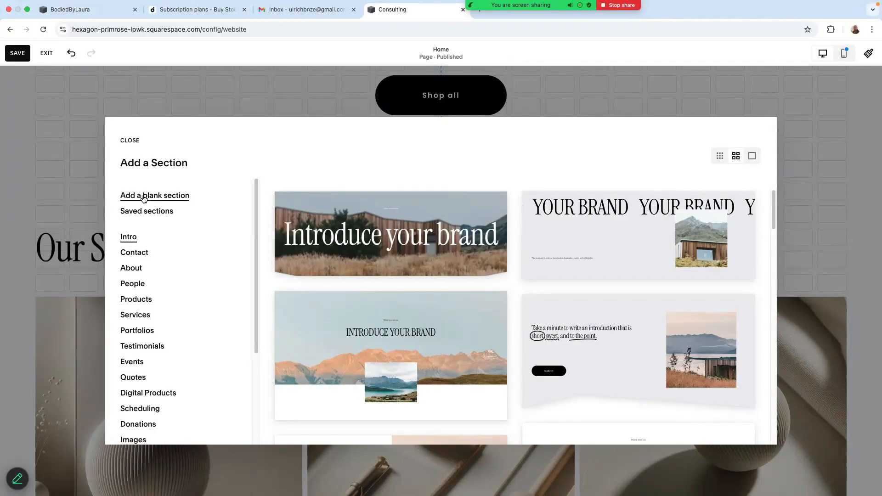
left_click(144, 196)
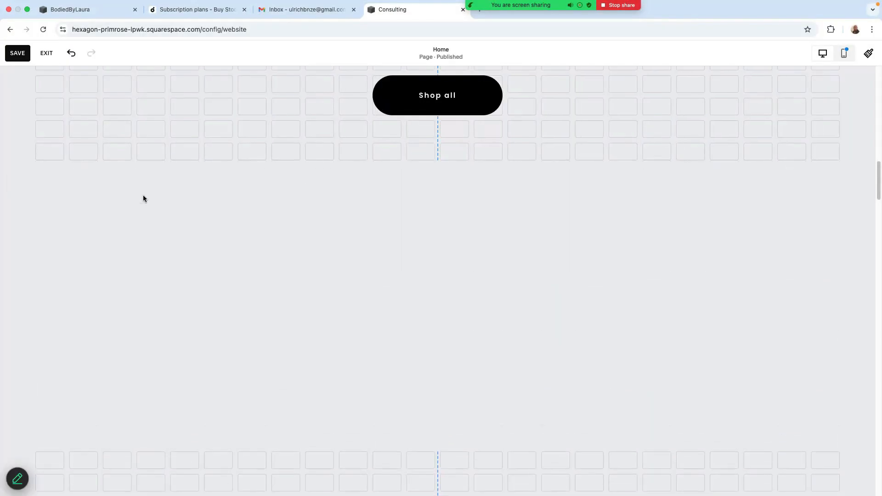
left_click(36, 184)
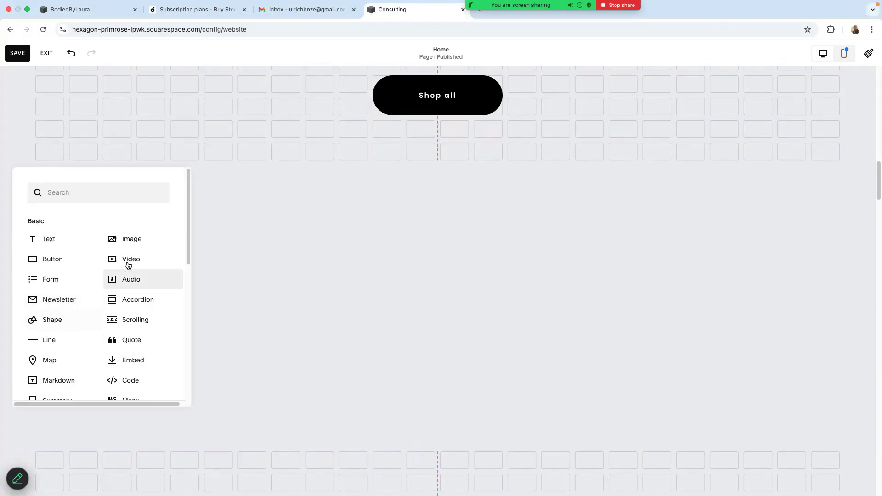
left_click(137, 239)
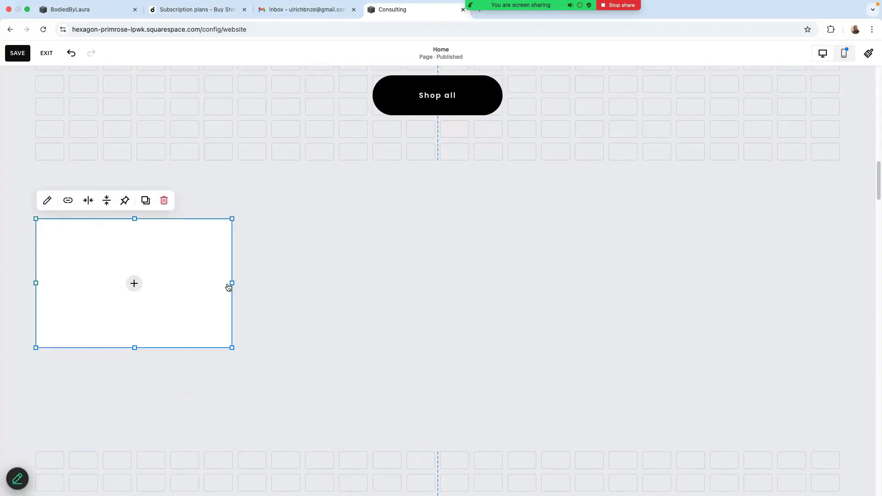
Add two text blocks to the empty section and stack them in its other half, opposite the image placeholder
left_click(296, 256)
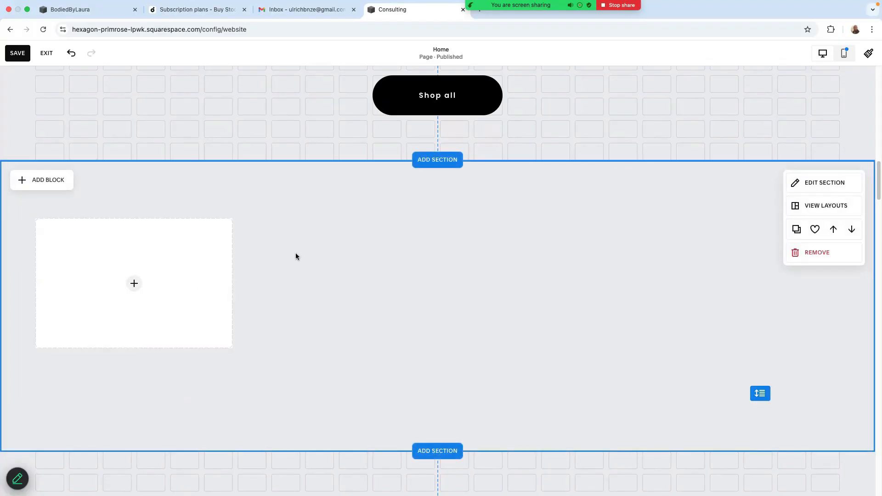
left_click(35, 180)
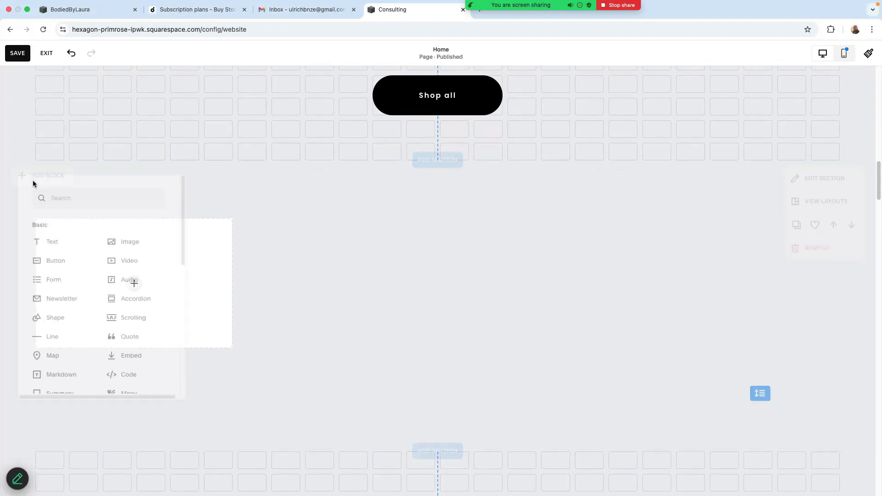
left_click(54, 240)
left_click_drag(151, 244, 583, 247)
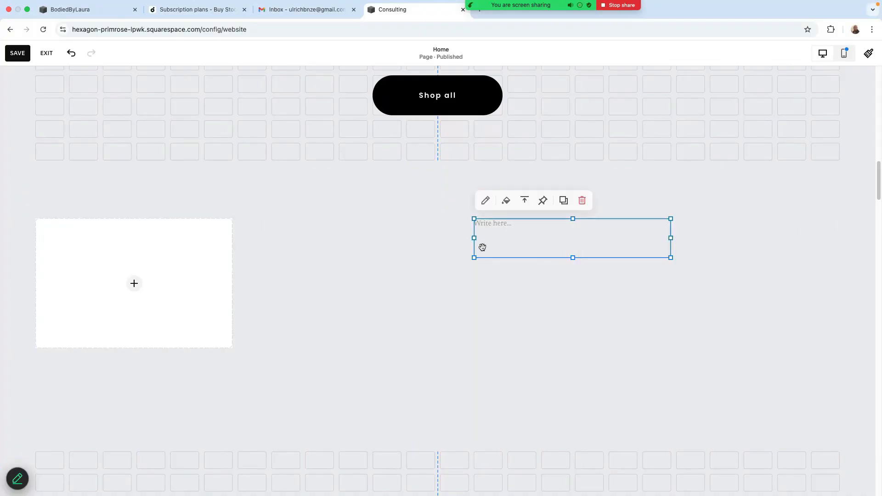
left_click(323, 344)
left_click(47, 181)
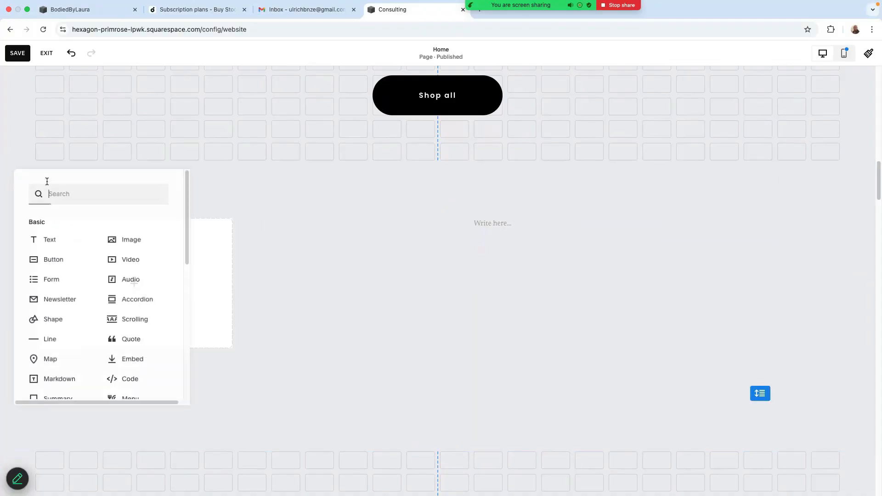
left_click(33, 240)
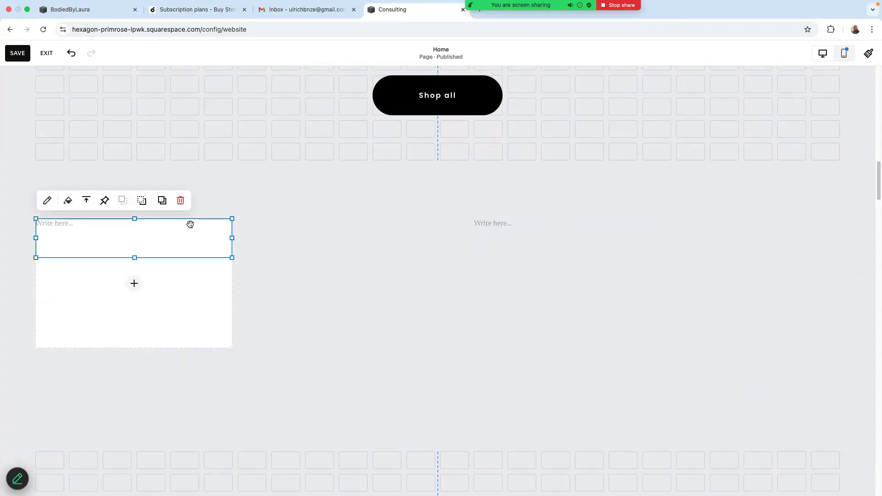
left_click_drag(165, 237, 604, 273)
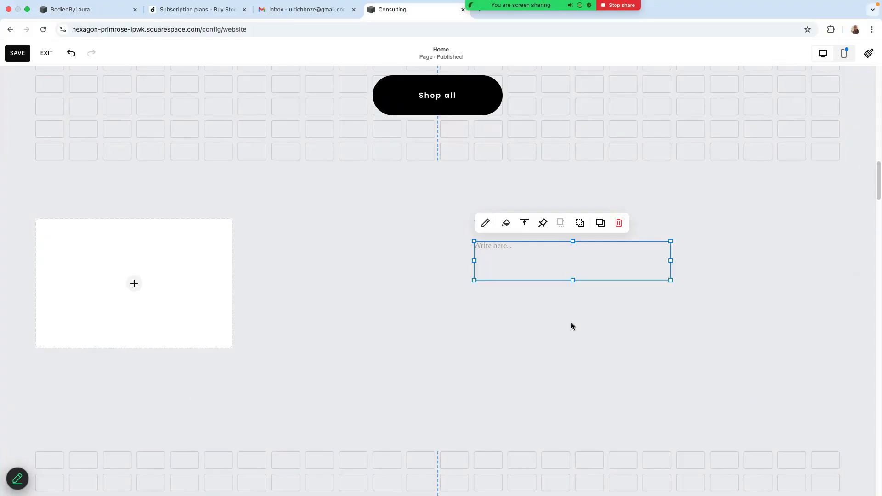
Leave full-screen view and enlarge the portrait image block to about eight grid columns wide
left_click(210, 324)
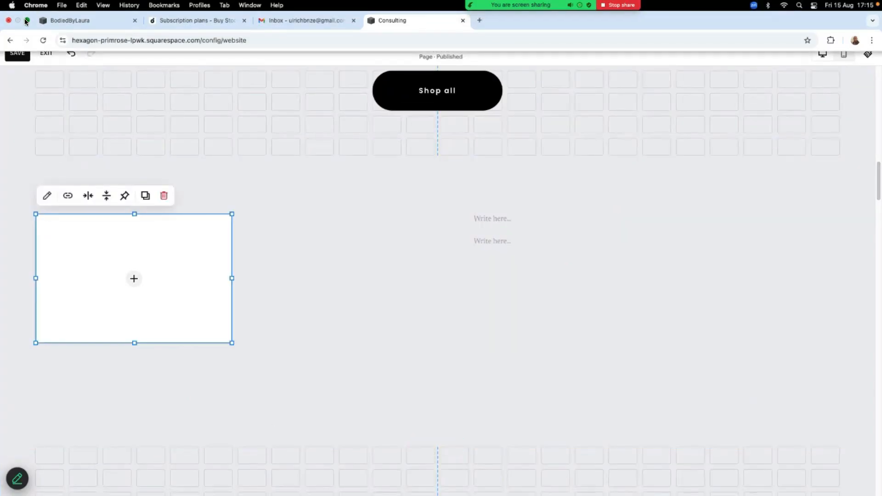
left_click(26, 20)
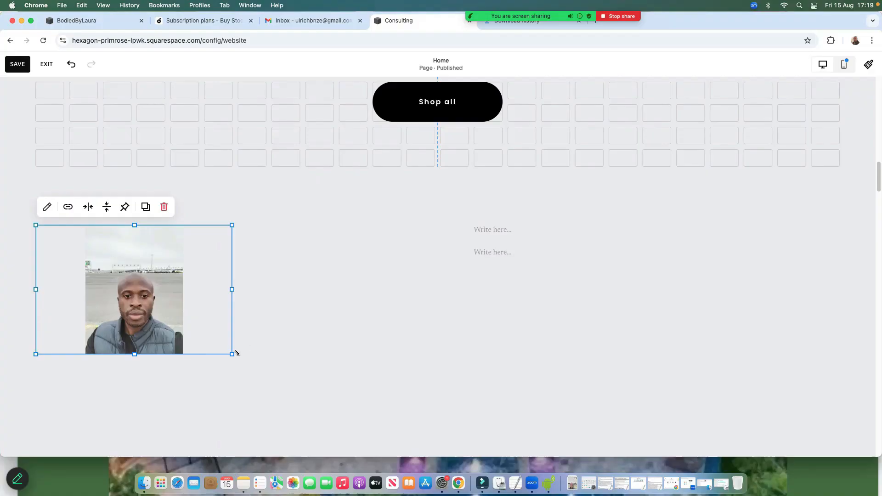
left_click_drag(246, 399, 251, 415)
Set the portrait image's corner radius to 20 in its design settings
double_click(250, 415)
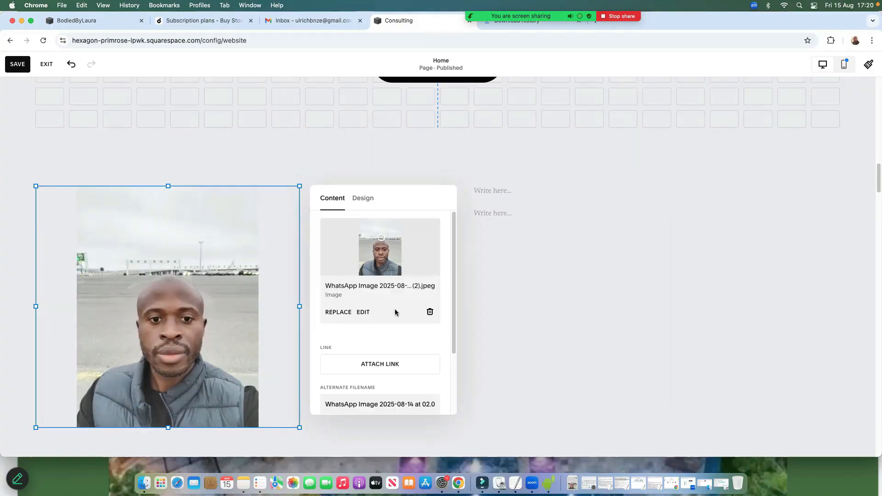
left_click(362, 207)
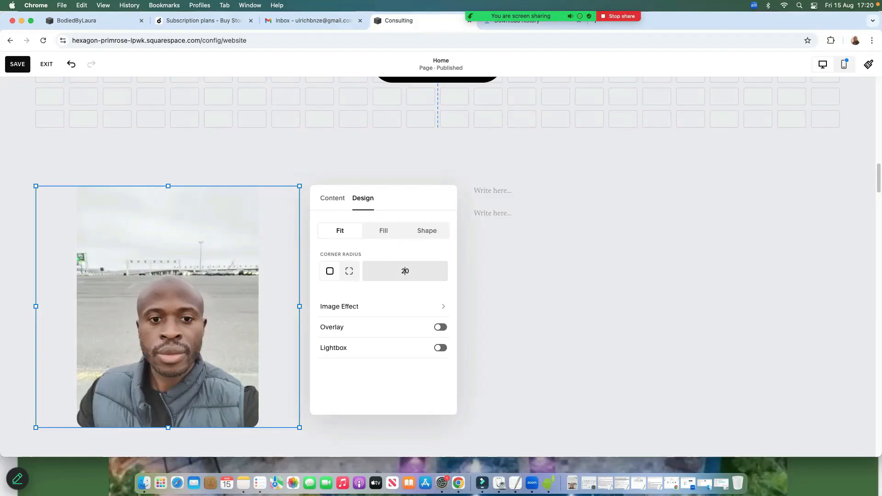
type("0")
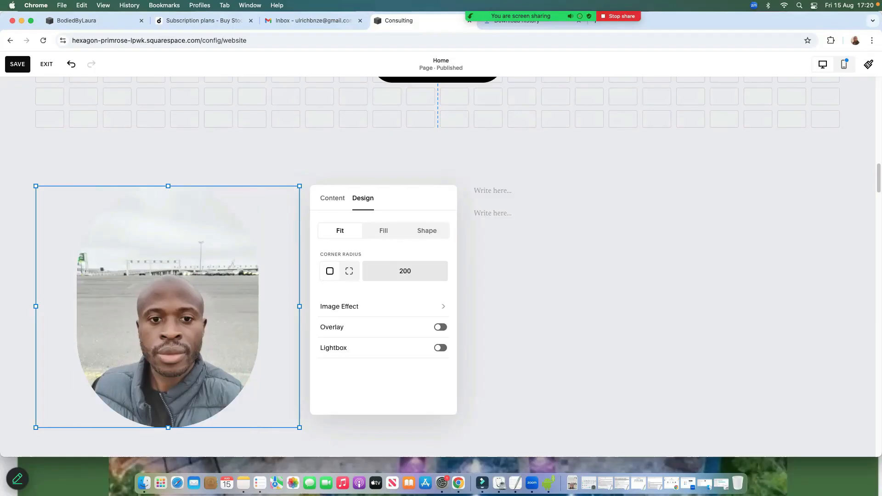
key("BackSpace")
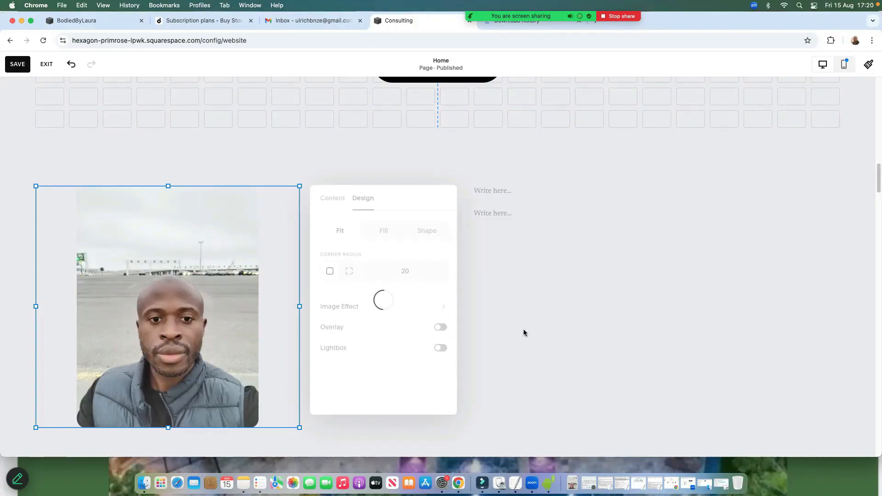
Format the upper text block as Heading 2 and enter the title "About Me"
left_click(501, 193)
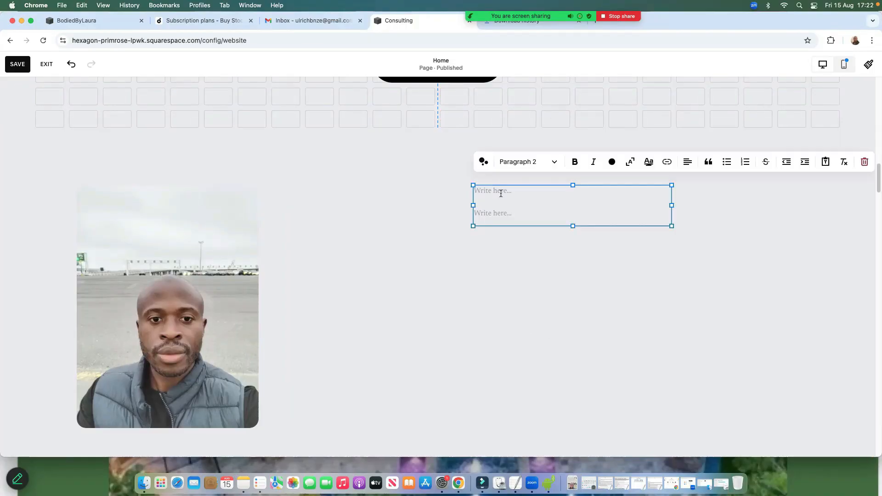
left_click(549, 163)
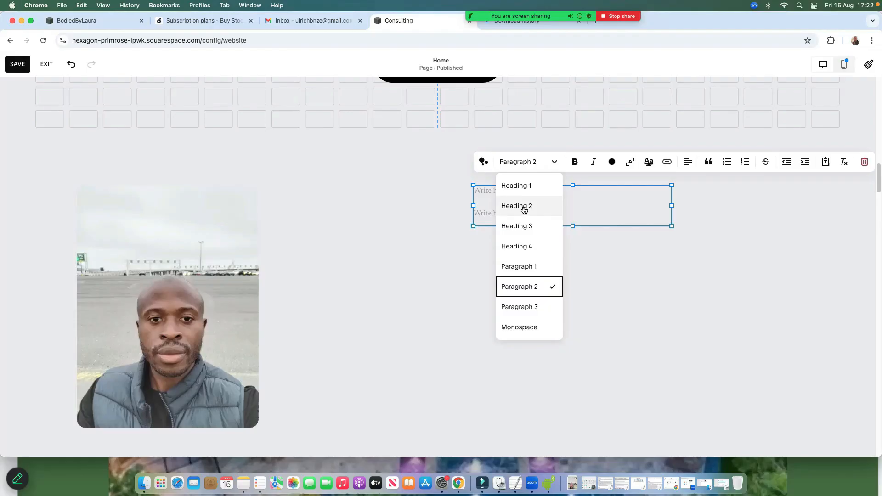
left_click(523, 205)
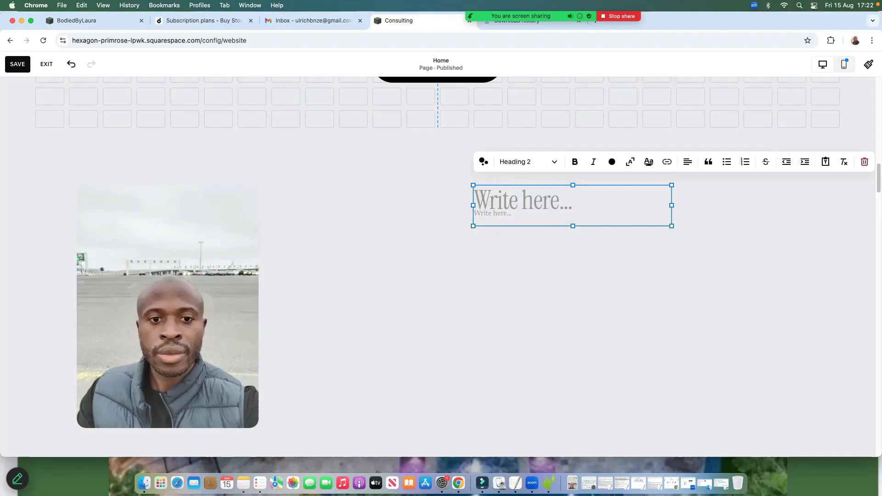
type("About")
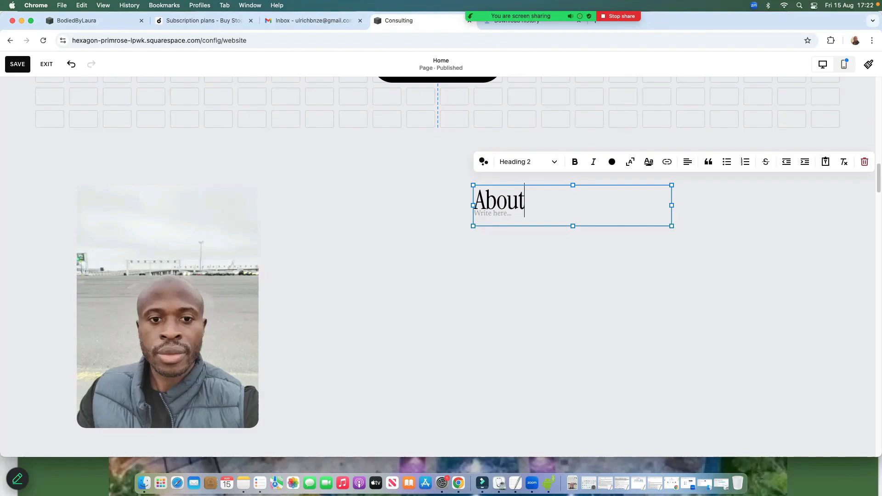
type(" us")
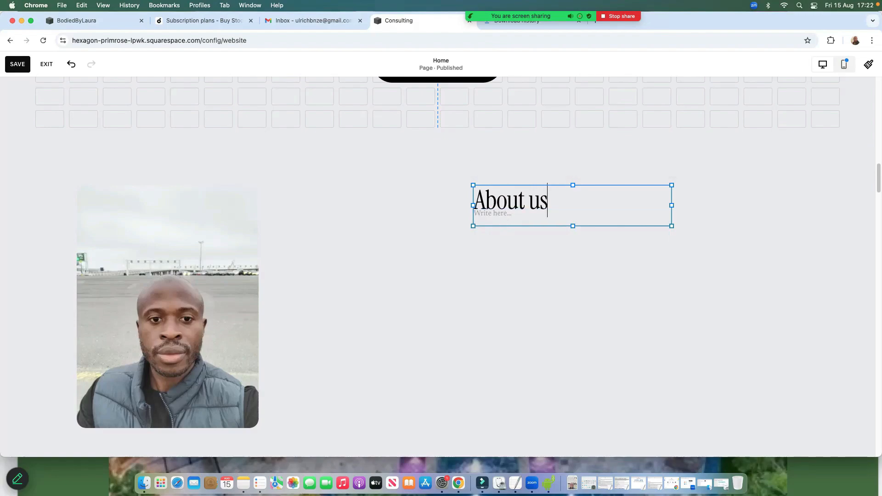
key("BackSpace")
key("BackSpace")
type("Me")
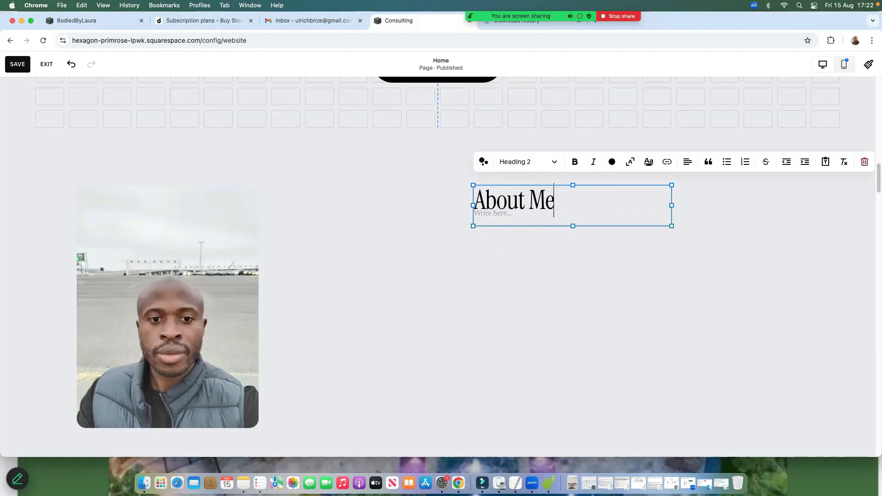
Move the lower text block below the heading and AI-generate "a paragraph about me , web designer, copywriter, foodie lover, Business Consultant"
left_click_drag(504, 221, 501, 251)
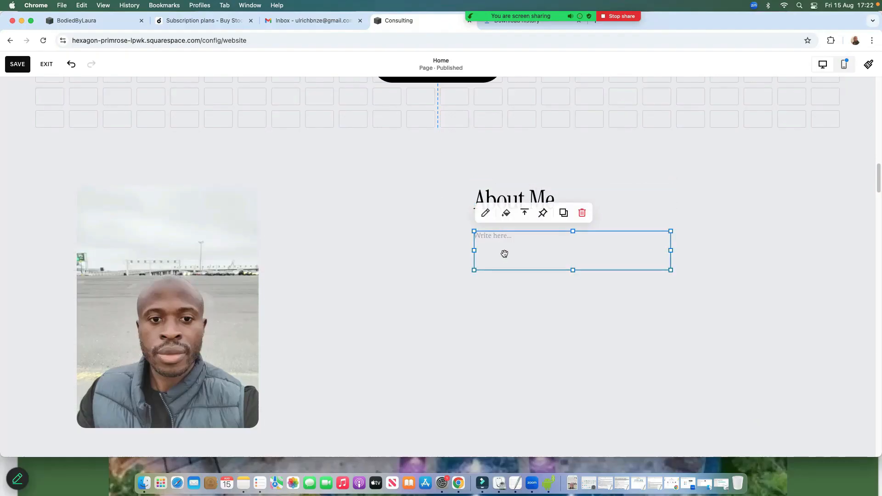
left_click(485, 211)
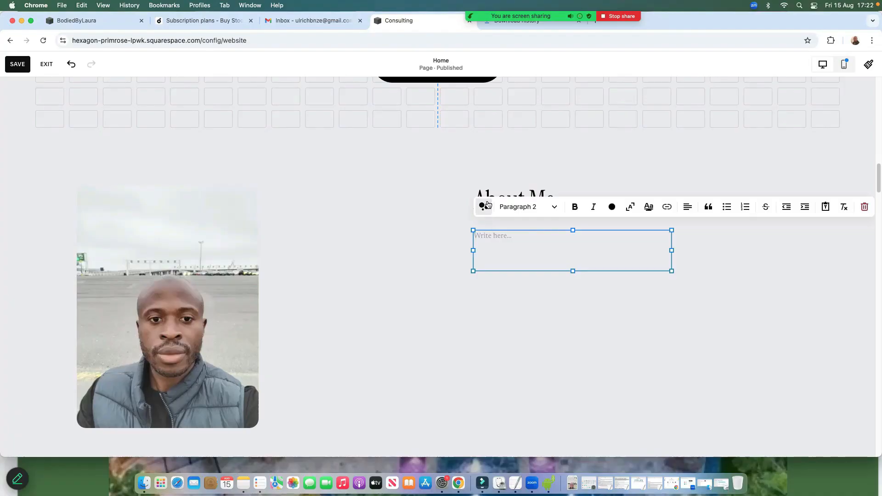
left_click(482, 209)
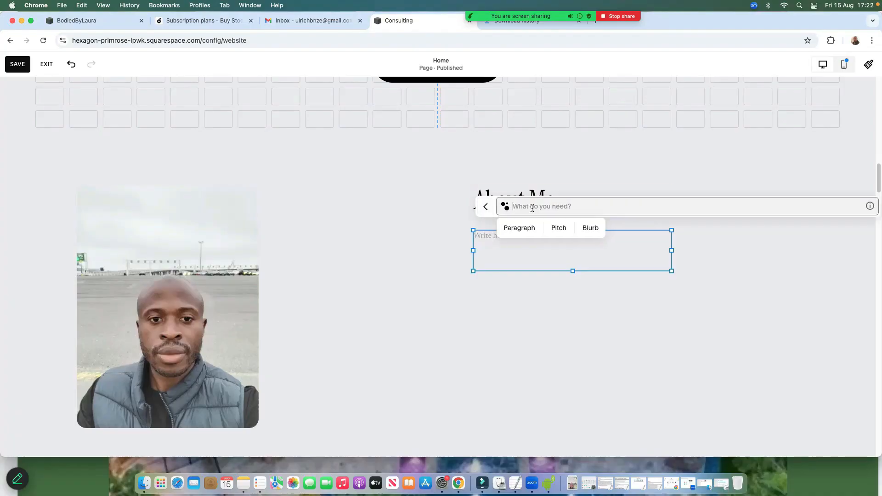
type("a")
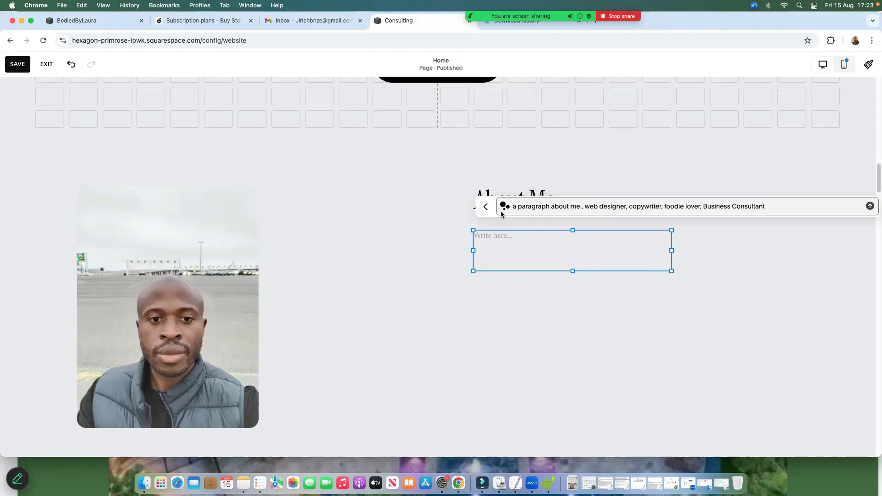
left_click(872, 207)
left_click(871, 206)
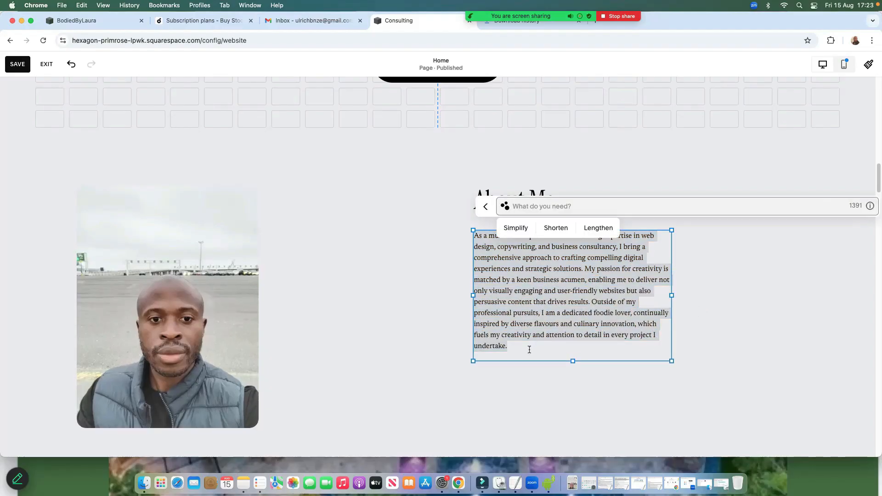
left_click(718, 326)
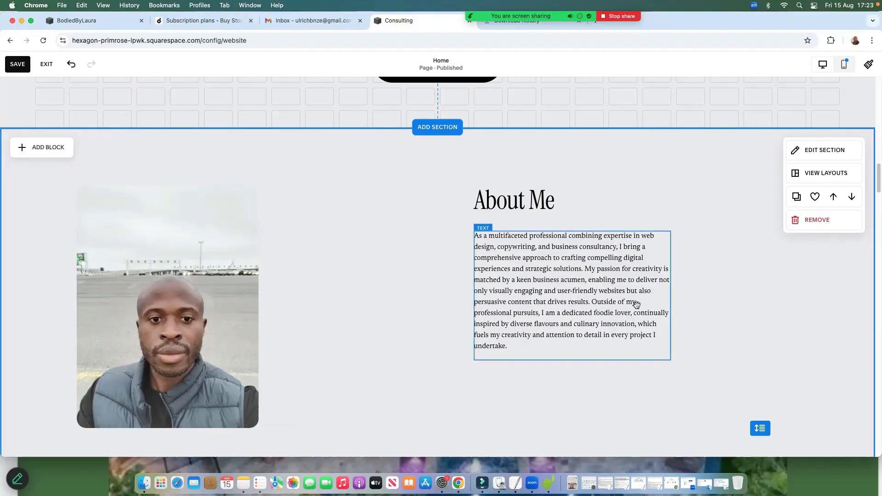
Add a button block and place it directly beneath the About Me paragraph
scroll(450, 259, "down", 1)
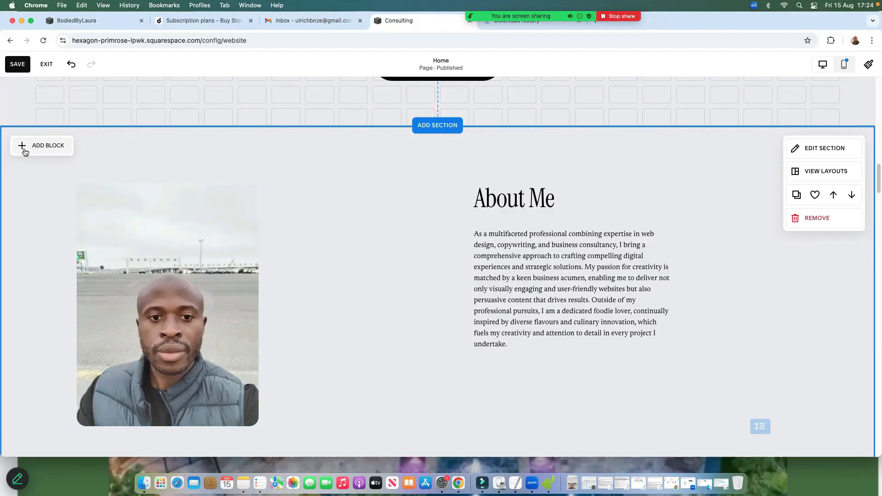
left_click(22, 146)
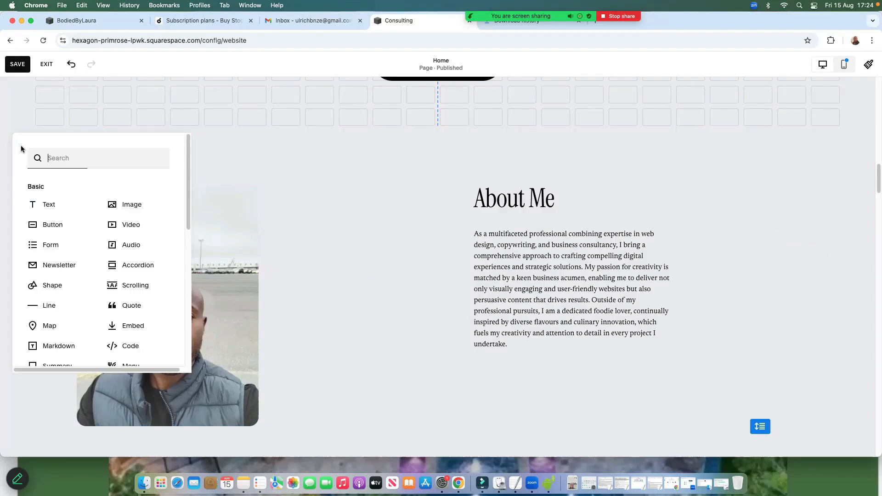
left_click(57, 226)
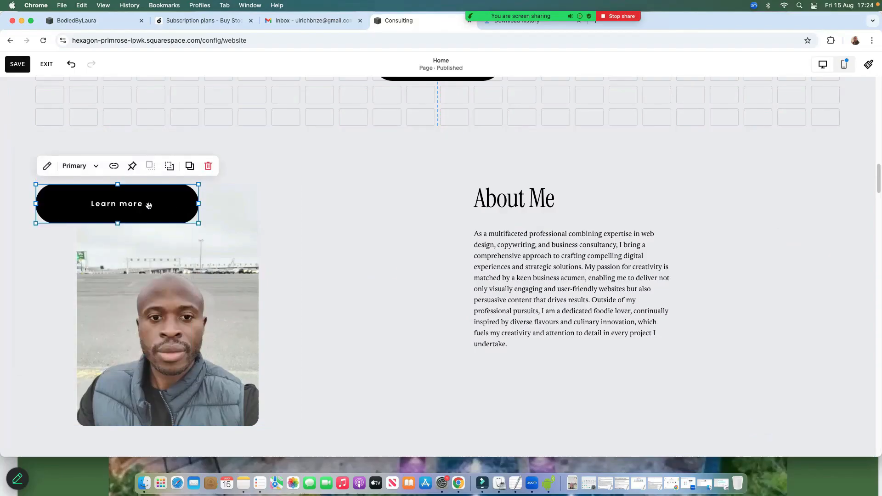
left_click_drag(148, 205, 597, 376)
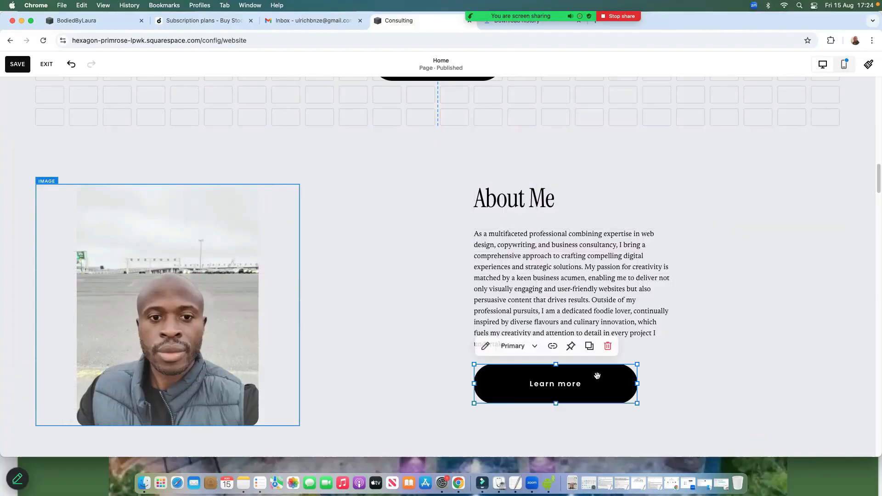
Change the text style of the About Me paragraph to Paragraph 1
left_click(532, 273)
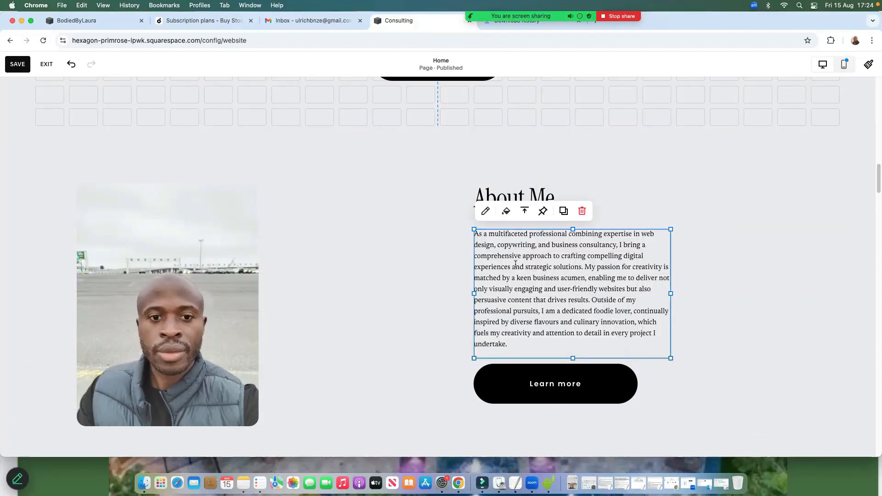
left_click(484, 209)
left_click(556, 206)
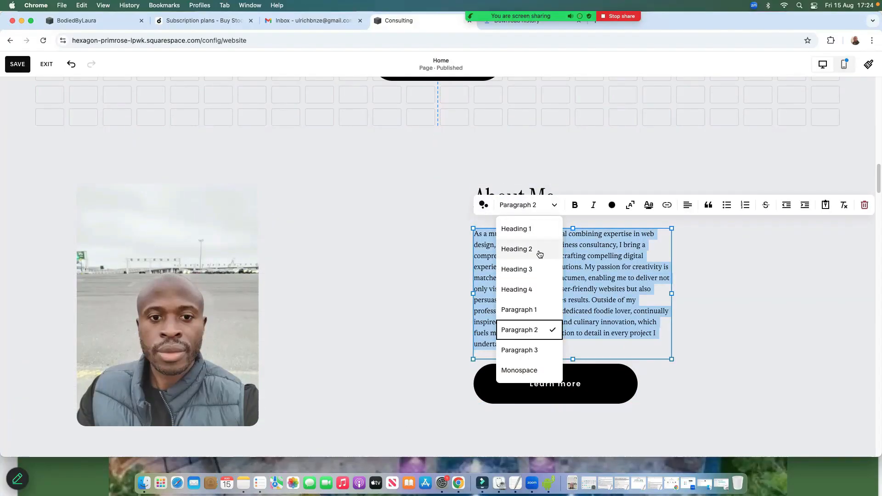
left_click(549, 308)
Widen the About Me paragraph block and shorten its height so it ends just above the Learn more button
scroll(708, 317, "down", 2)
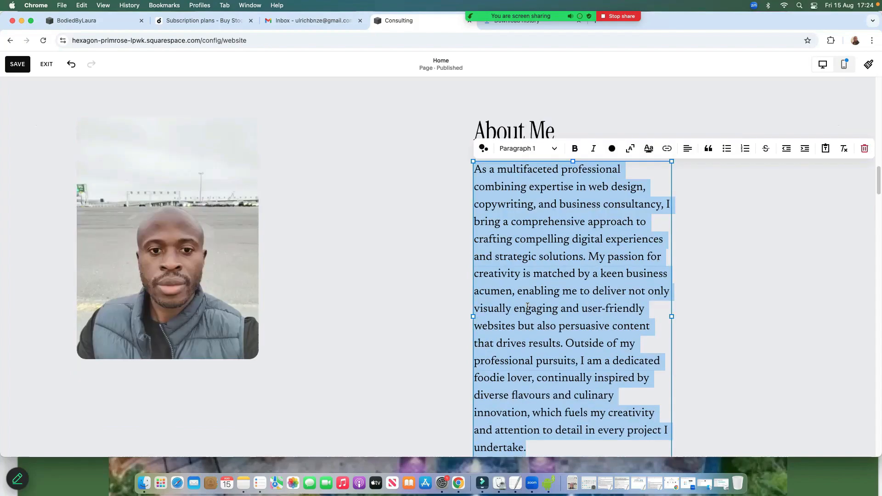
left_click_drag(671, 291, 765, 282)
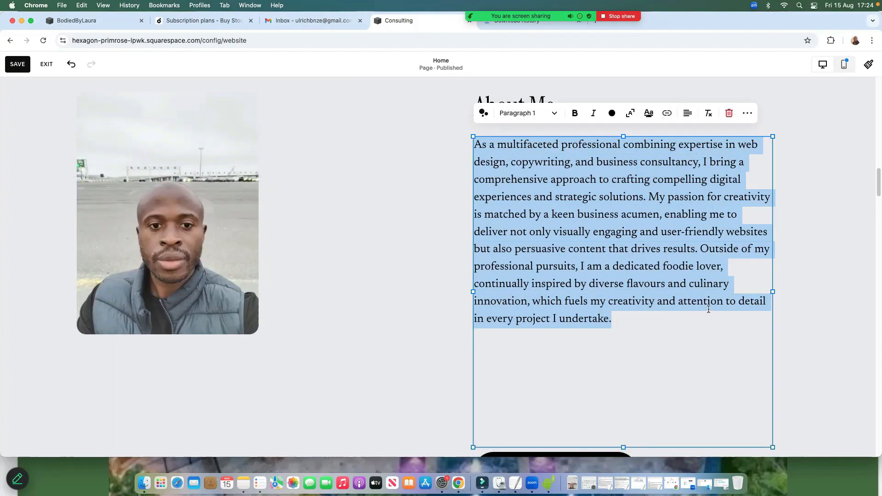
scroll(705, 310, "down", 1)
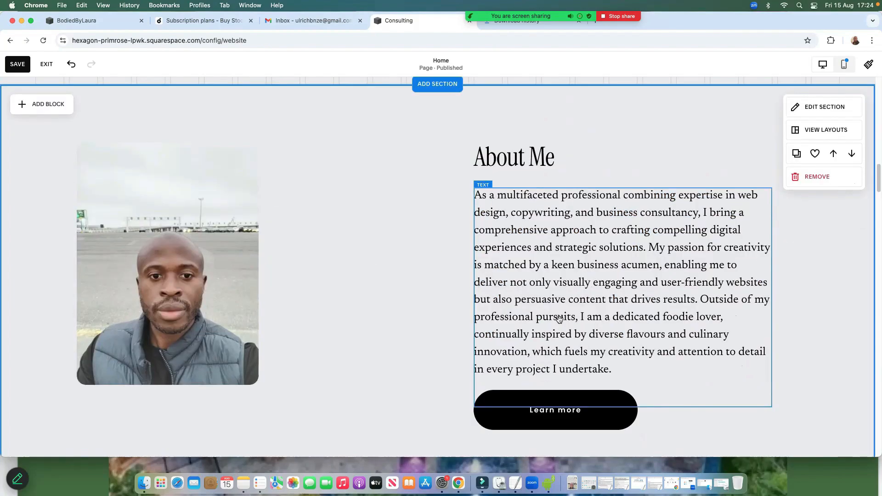
scroll(559, 319, "down", 1)
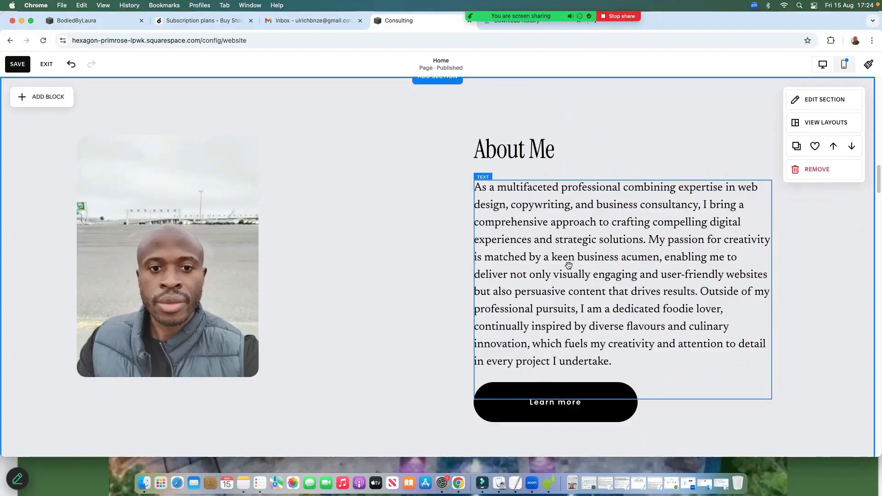
triple_click(608, 362)
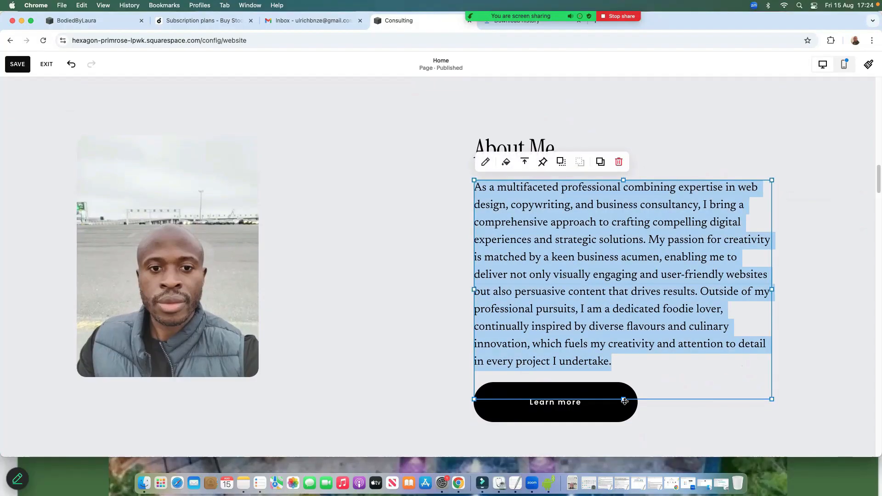
left_click_drag(622, 399, 618, 381)
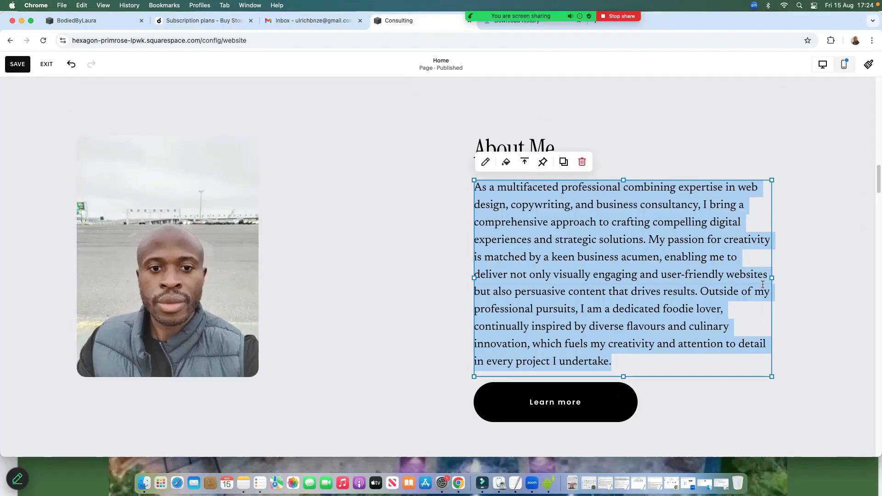
left_click_drag(772, 279, 801, 277)
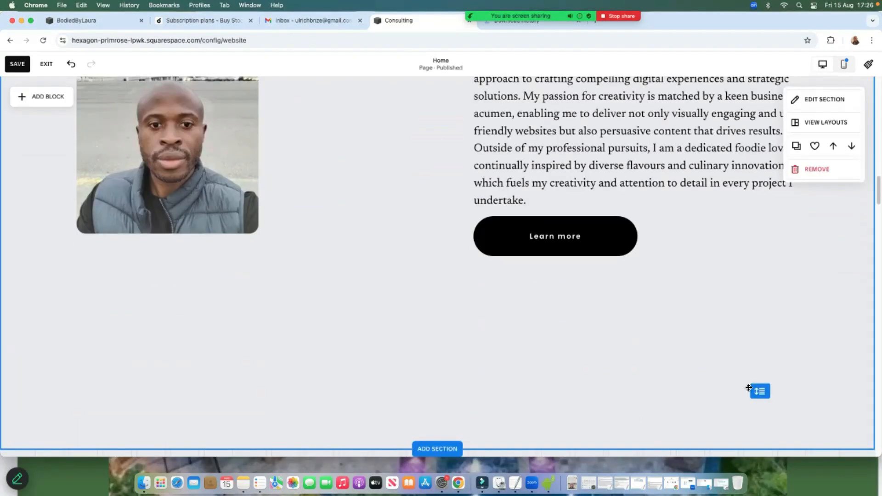
Reduce the About Me section's height so the Our Services section starts shortly below the Learn more button
left_click_drag(759, 390, 741, 255)
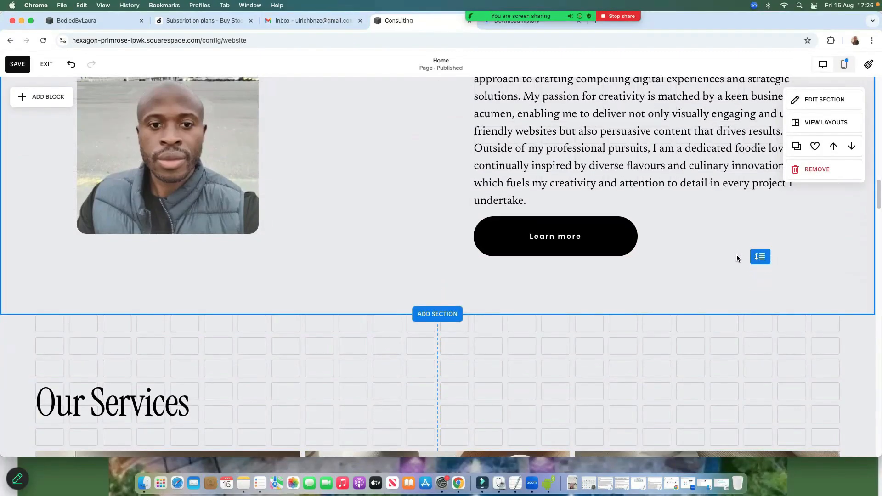
scroll(716, 276, "up", 8)
scroll(632, 293, "down", 2)
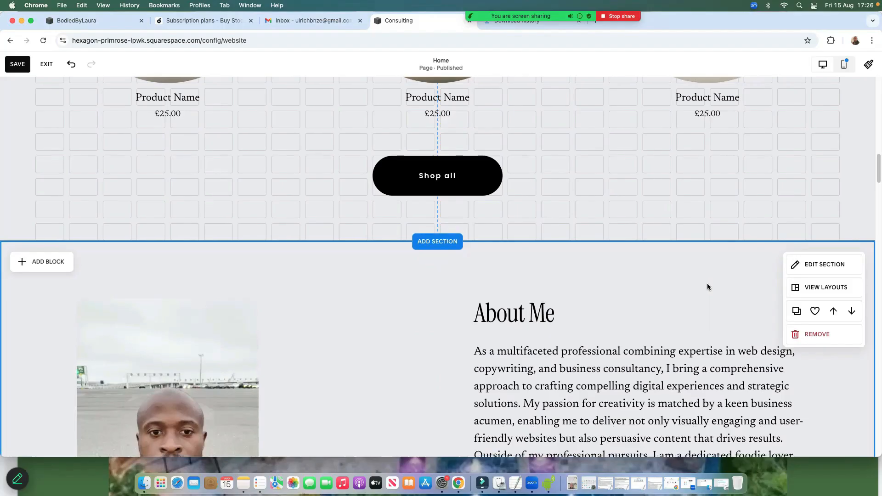
scroll(451, 200, "down", 4)
scroll(363, 166, "up", 2)
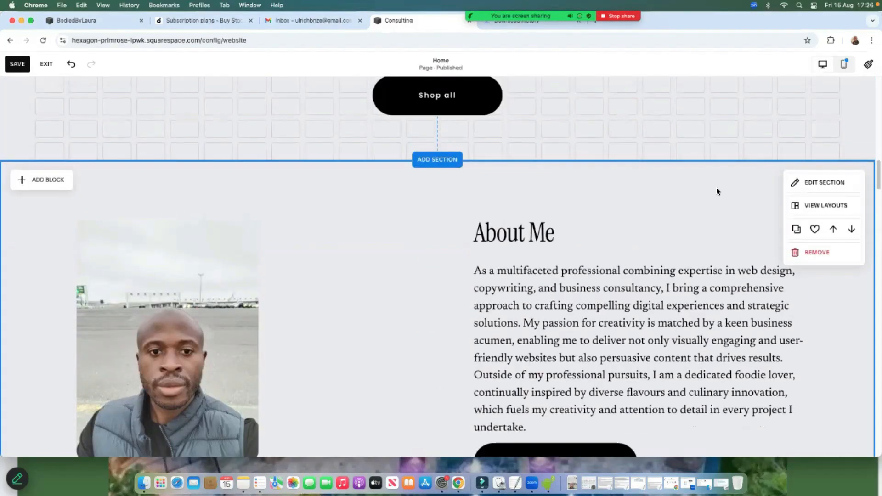
Turn on the divider for the About Me section and open its shape options
left_click(817, 185)
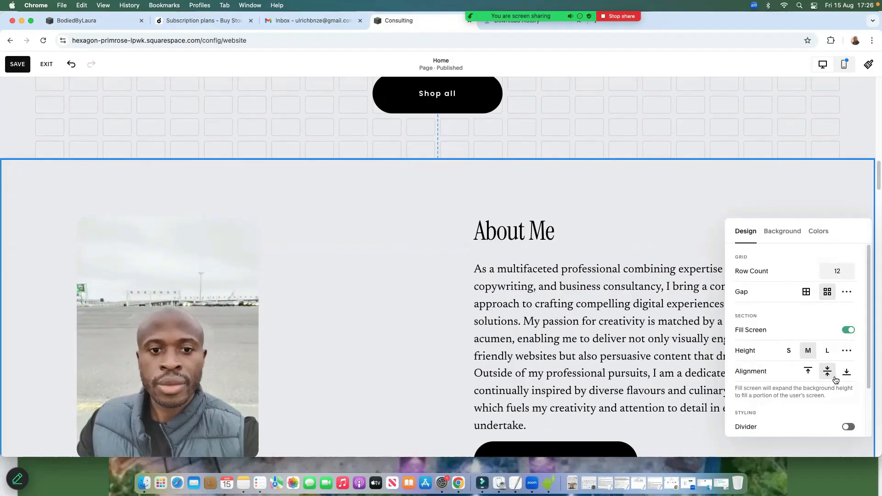
scroll(833, 376, "down", 2)
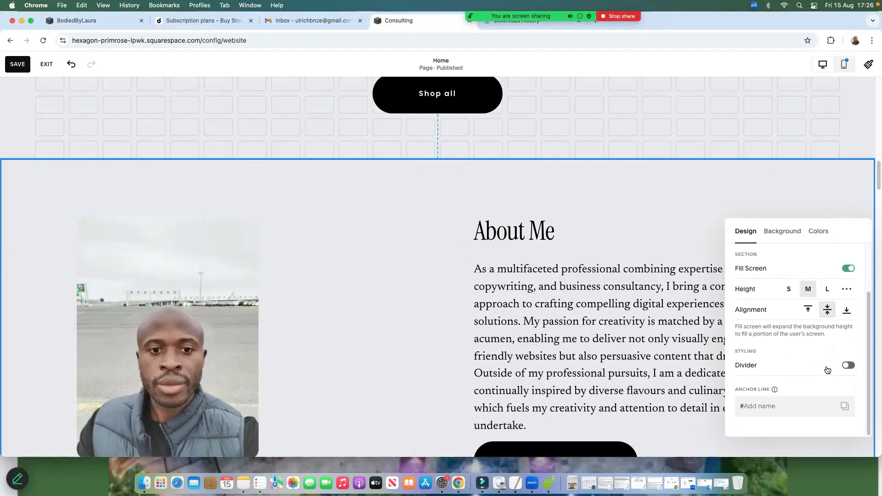
left_click(845, 368)
scroll(825, 366, "down", 6)
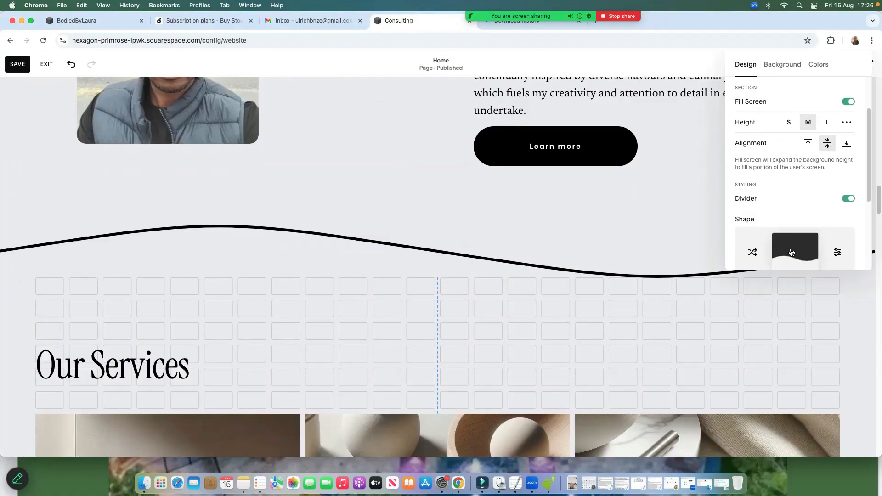
left_click(791, 252)
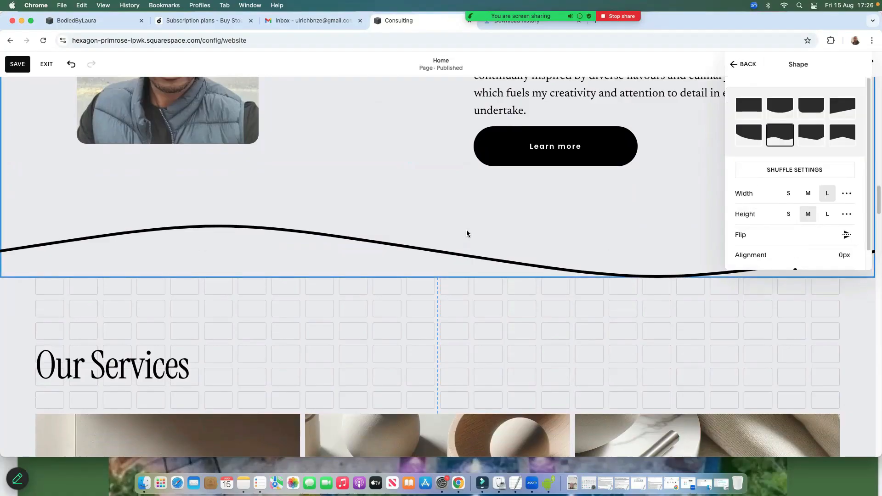
scroll(469, 248, "up", 6)
scroll(471, 255, "down", 6)
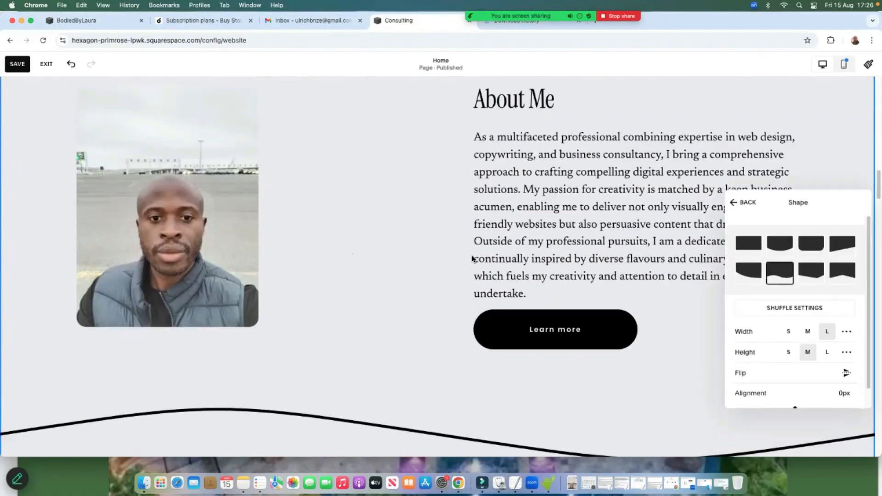
Try other sizes for the wave divider, settle on width L and height M, and set its alignment to 2px
left_click(807, 173)
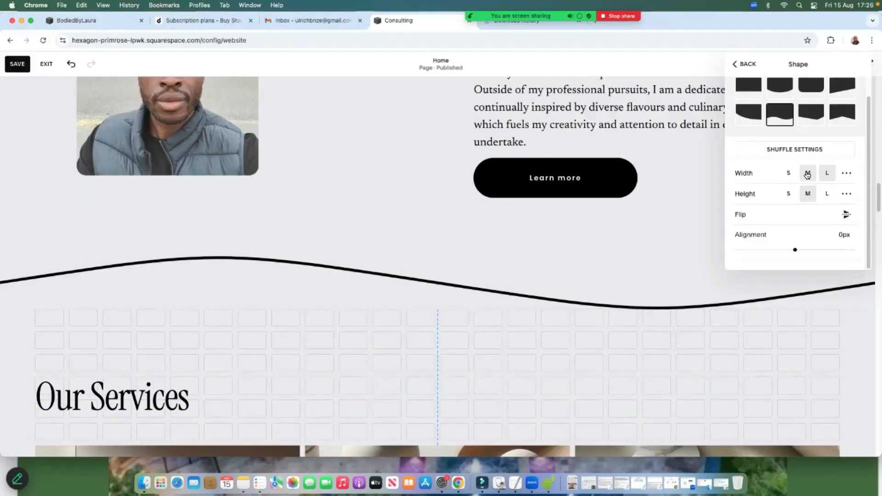
left_click(833, 174)
left_click(827, 198)
left_click(807, 197)
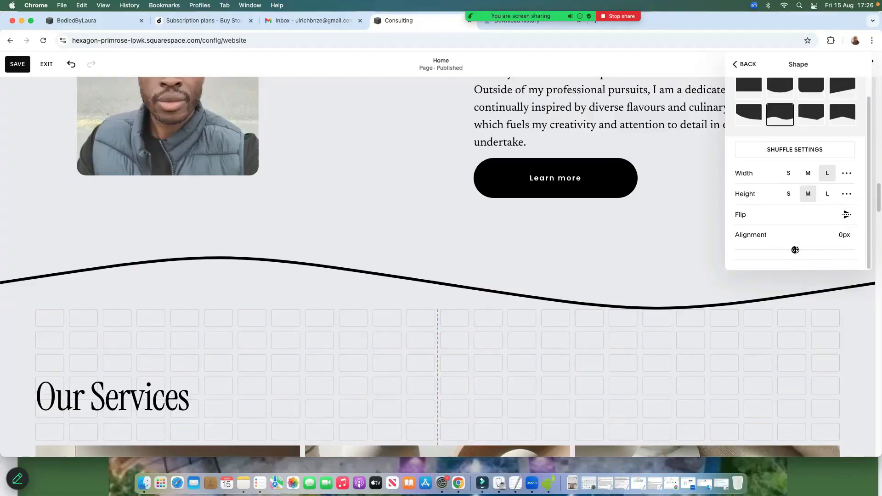
mouse_move(795, 250)
left_mouse_down()
mouse_move(816, 250)
mouse_move(795, 250)
left_mouse_up()
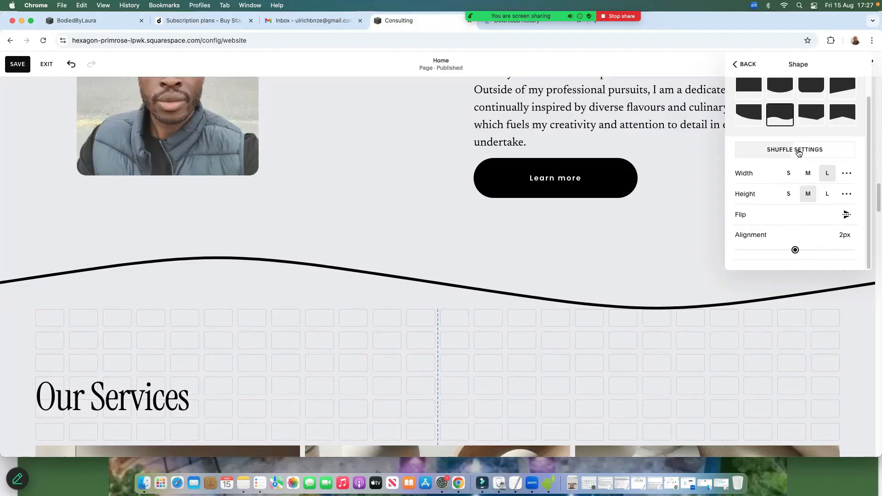
scroll(807, 193, "up", 1)
scroll(810, 200, "up", 1)
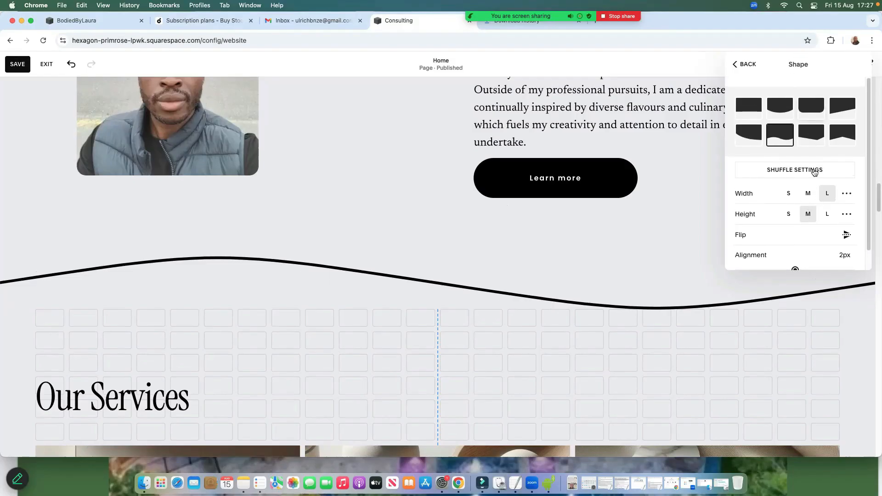
Set the wave divider's stroke thickness to L and fine-tune it with a custom thickness
left_click(741, 65)
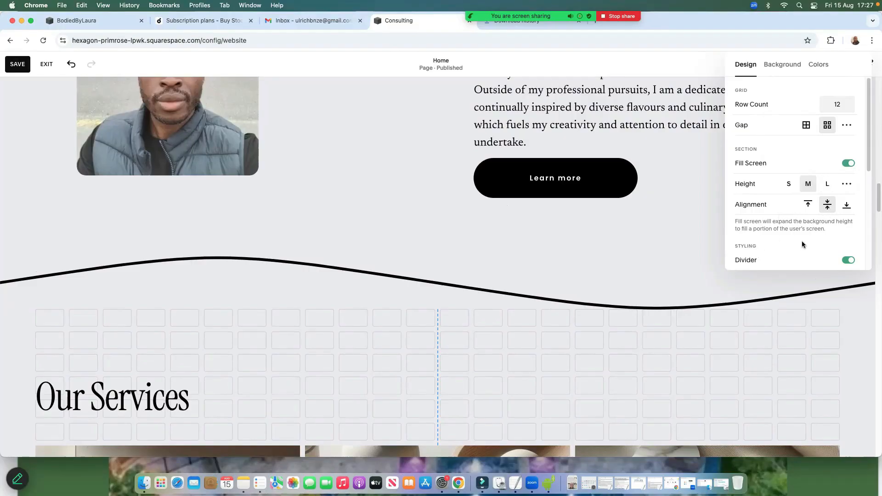
scroll(808, 235, "down", 5)
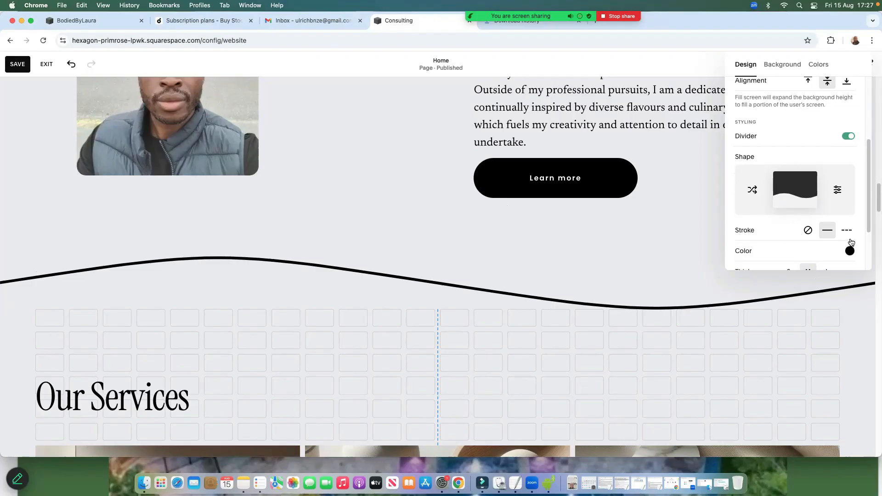
scroll(843, 246, "down", 2)
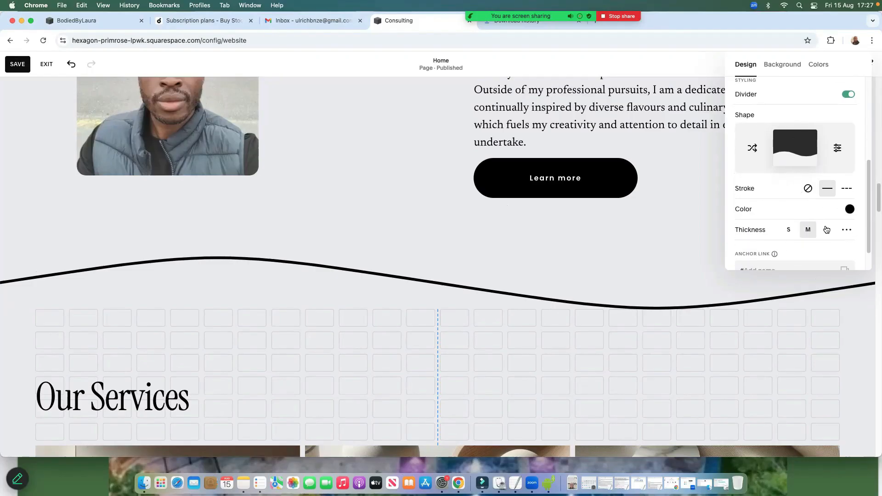
left_click(826, 229)
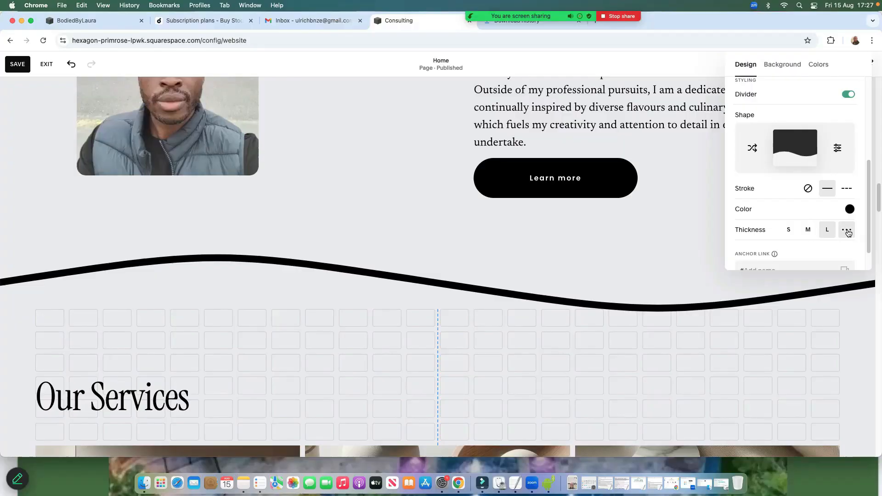
scroll(845, 233, "down", 1)
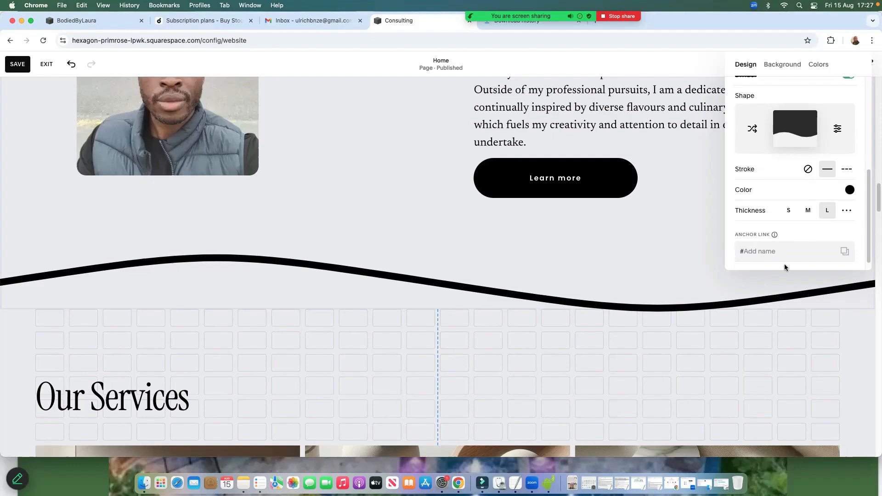
left_click(844, 214)
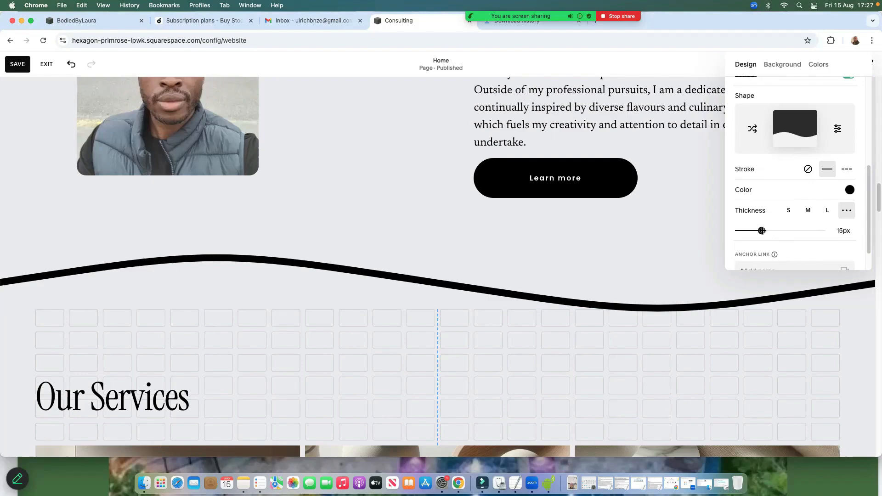
left_click_drag(762, 230, 777, 231)
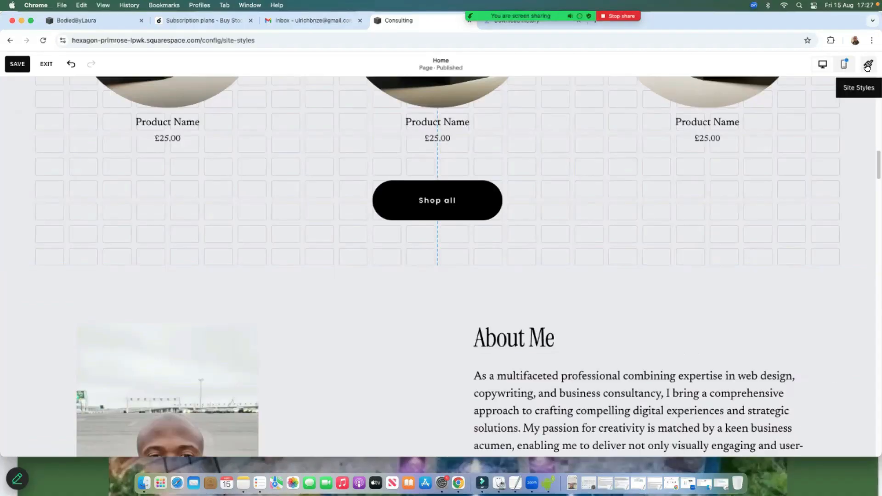
Open the theme choices in Site Styles
left_click(868, 63)
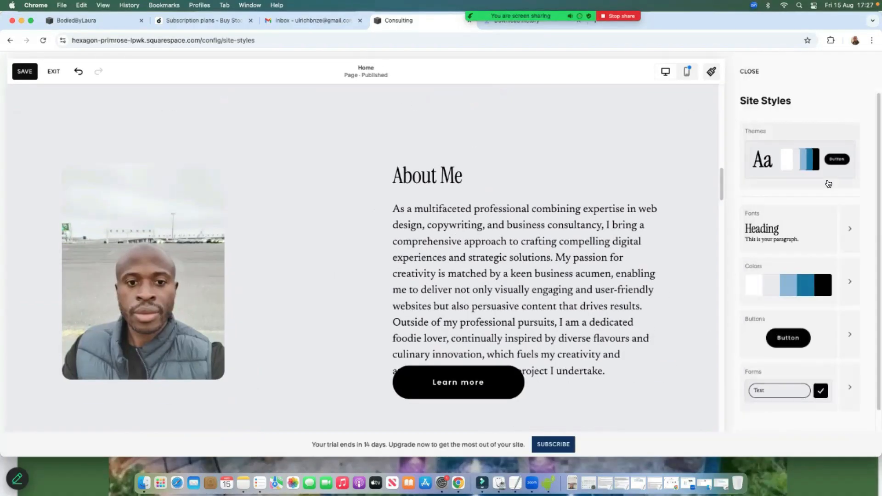
left_click(797, 164)
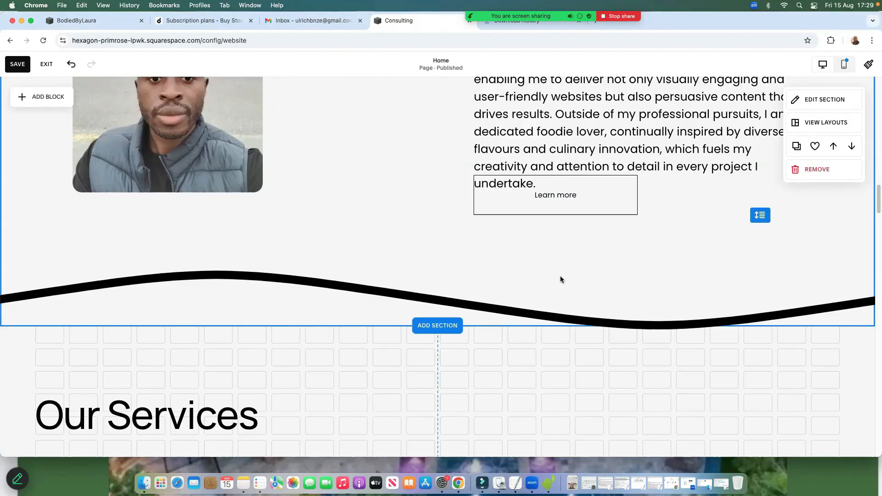
Open the settings of the first product block under Featured Products and review its design options
scroll(563, 274, "down", 2)
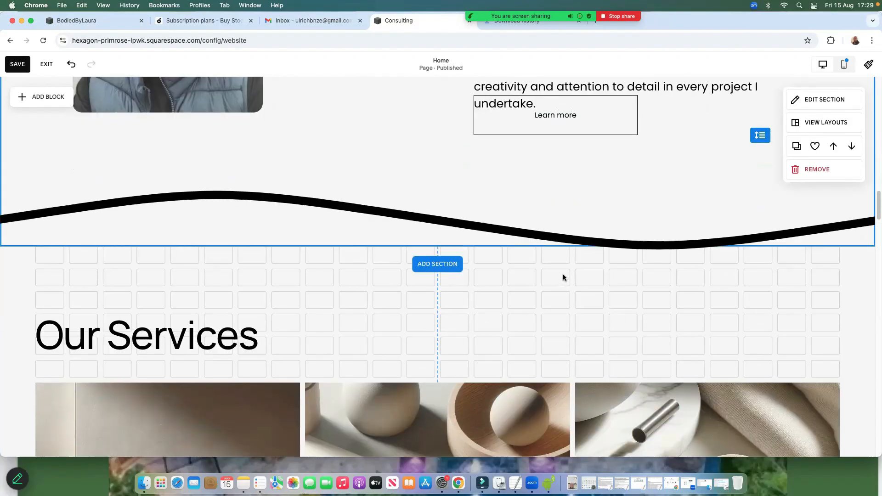
scroll(563, 279, "up", 1)
scroll(563, 279, "down", 10)
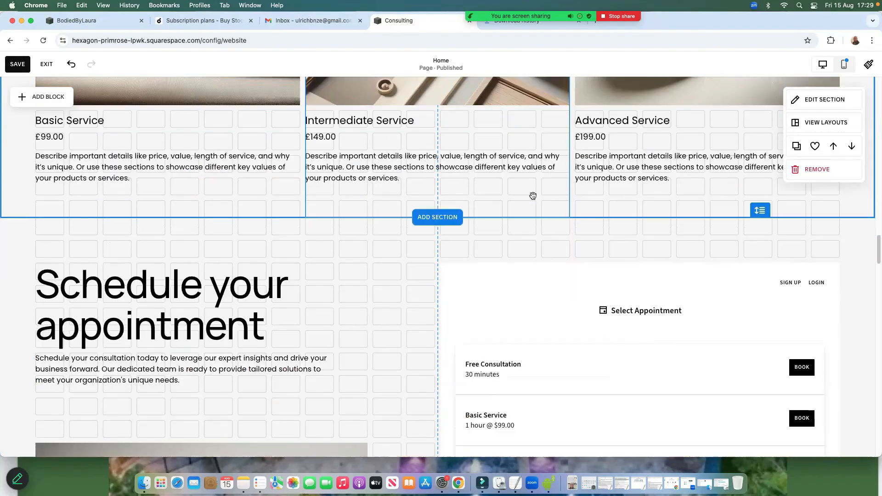
scroll(570, 214, "up", 8)
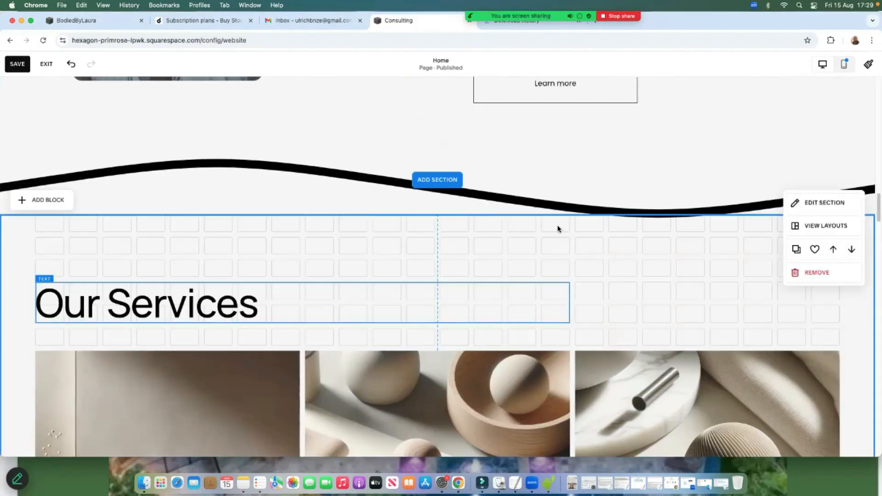
scroll(558, 229, "down", 15)
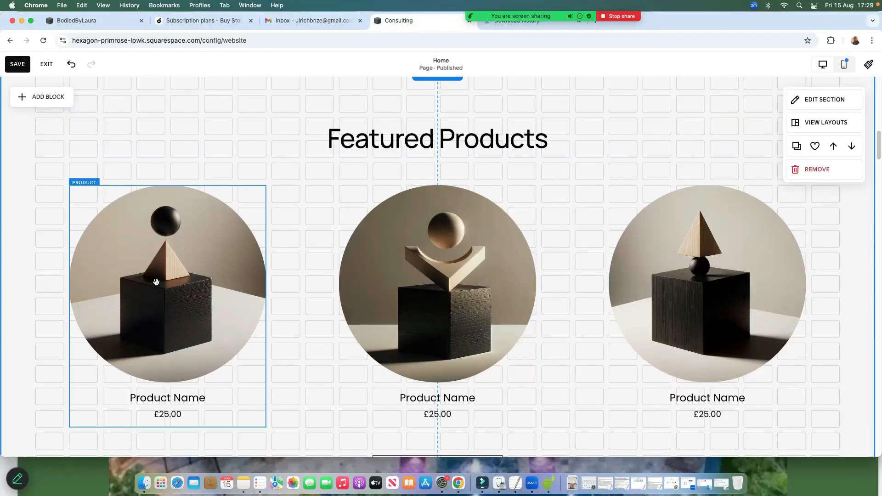
left_click(181, 249)
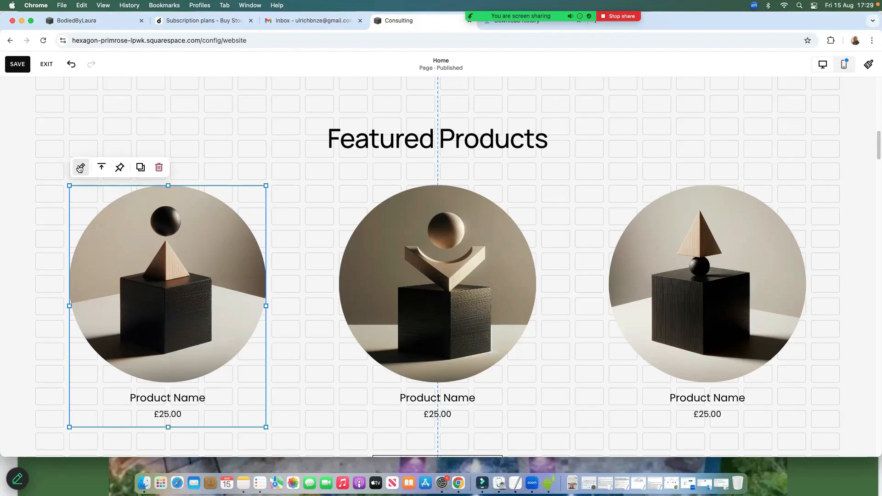
left_click(80, 167)
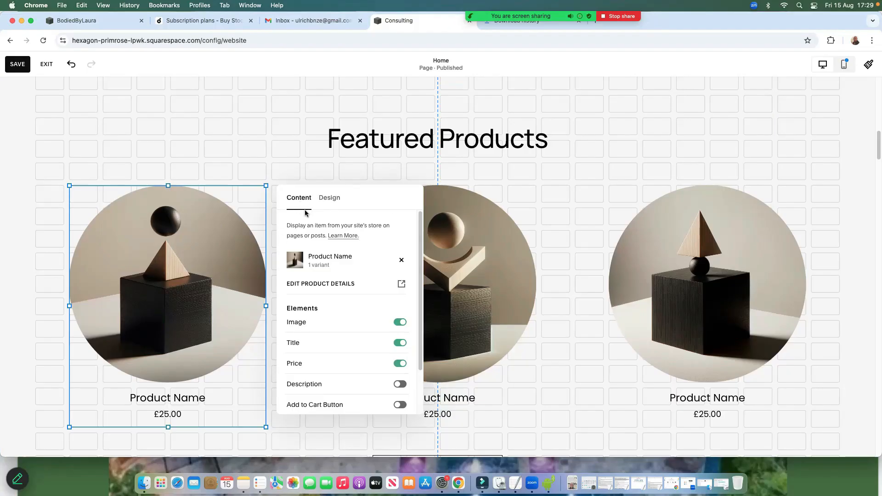
left_click(328, 199)
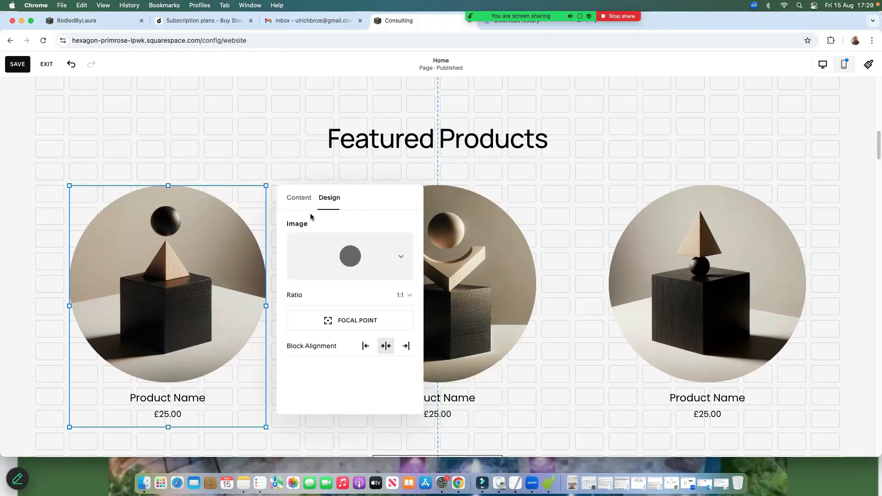
left_click(299, 199)
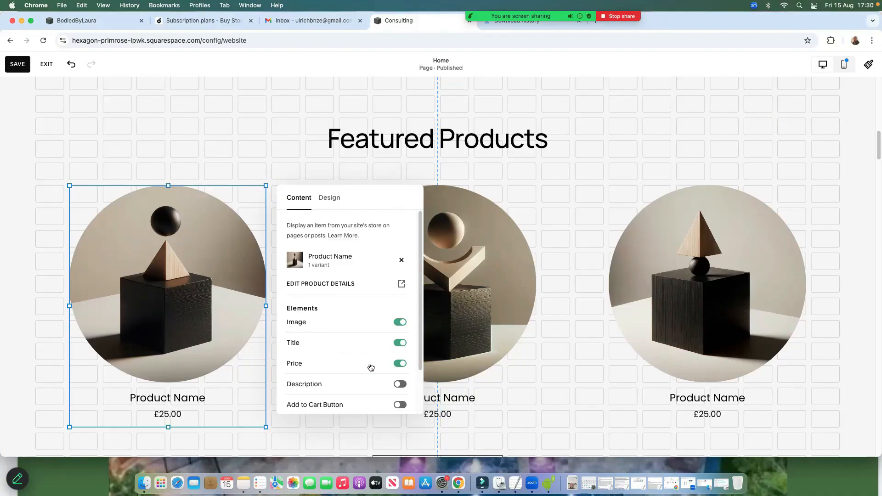
Turn on the description and Add to Cart button for the first featured product and try the Product Quick View option
scroll(390, 379, "down", 1)
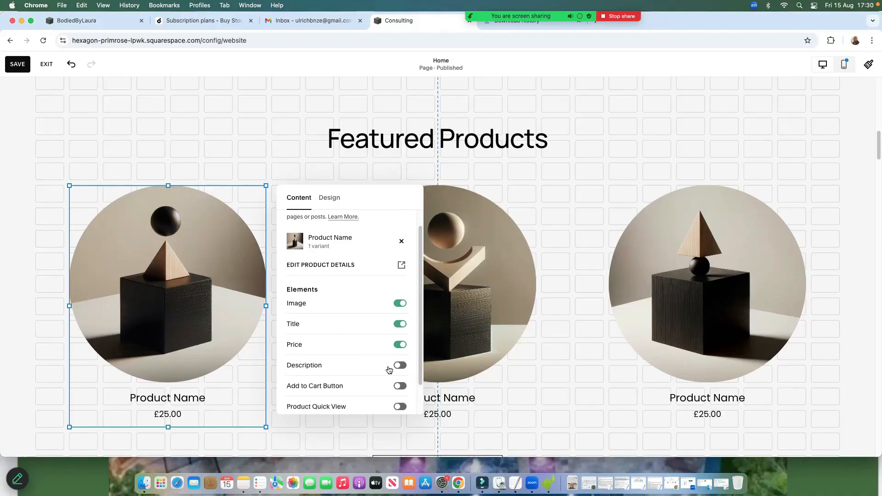
scroll(387, 371, "down", 2)
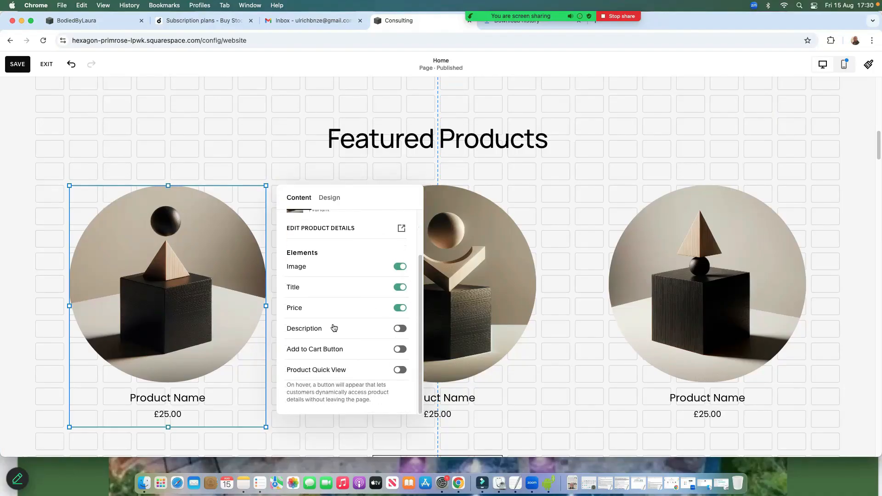
left_click(400, 329)
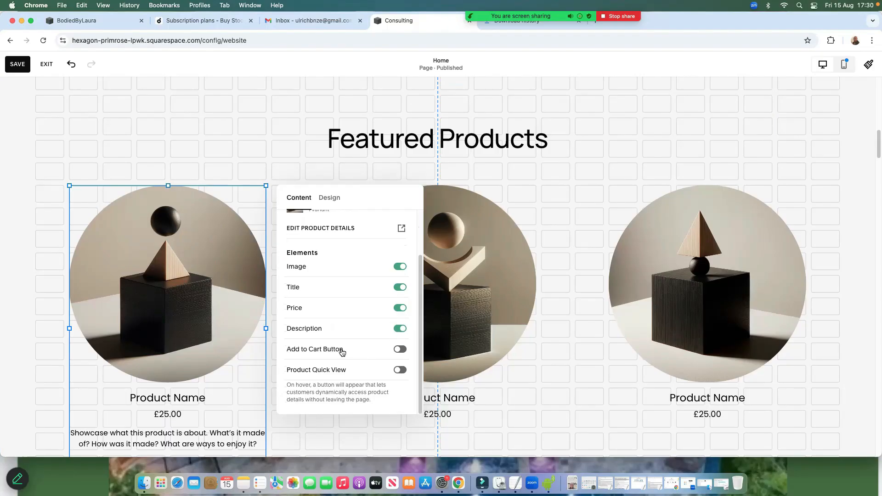
scroll(157, 385, "down", 1)
scroll(153, 387, "down", 1)
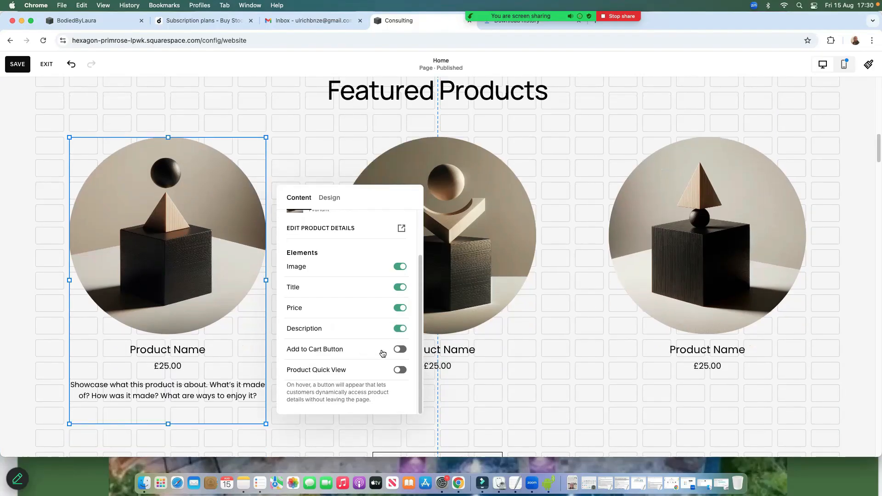
left_click(400, 354)
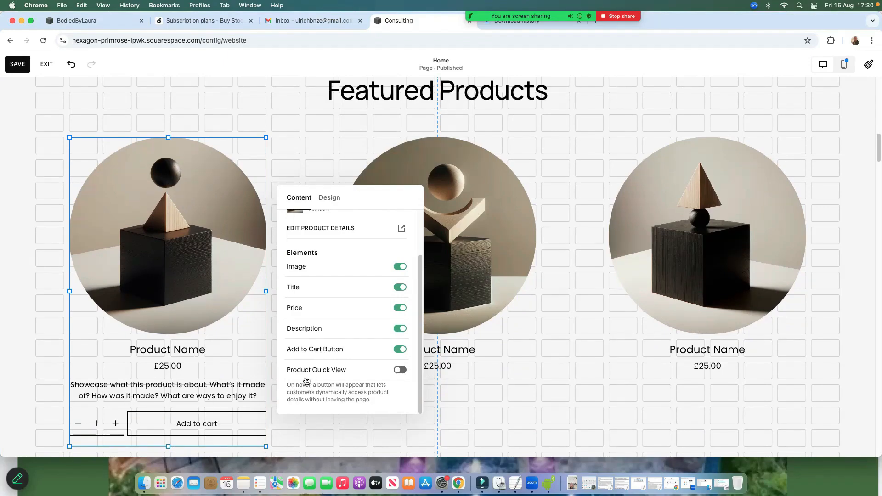
left_click(401, 371)
left_click(399, 371)
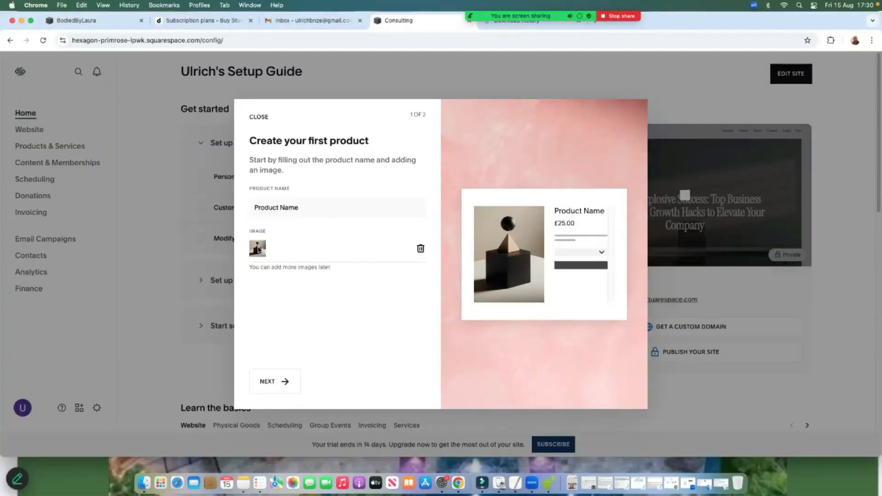
Change the product name to "Cutting edge Service" and continue to the inventory setup
left_click(300, 209)
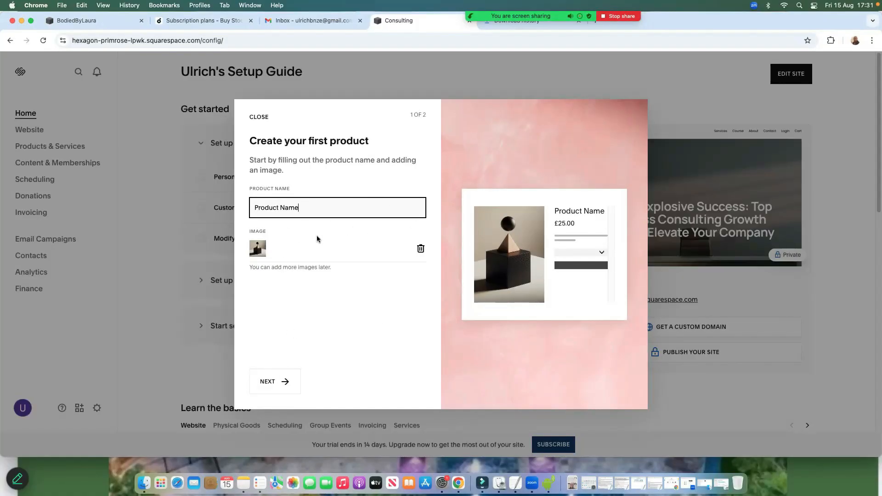
key("BackSpace")
key("BackSpace")
key("BackSpace")
key("BackSpace")
key("BackSpace")
key("BackSpace")
key("BackSpace")
key("BackSpace")
key("BackSpace")
key("BackSpace")
key("BackSpace")
key("BackSpace")
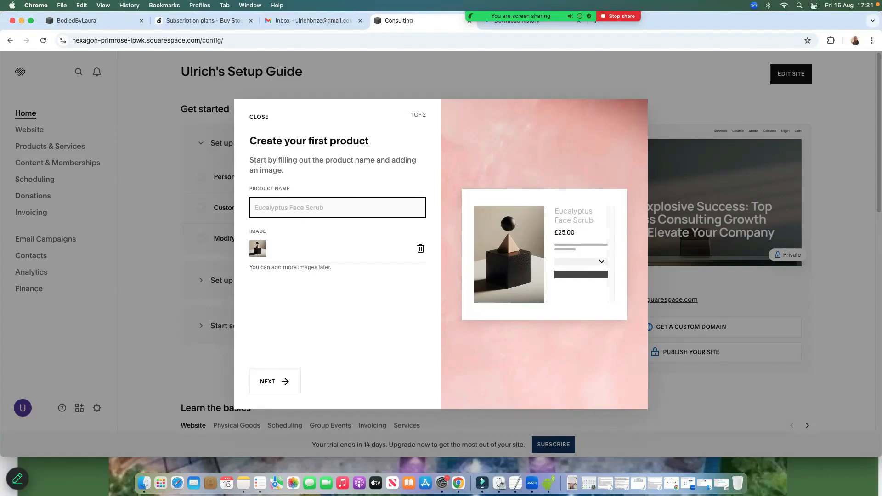
type("Cutting edge Service")
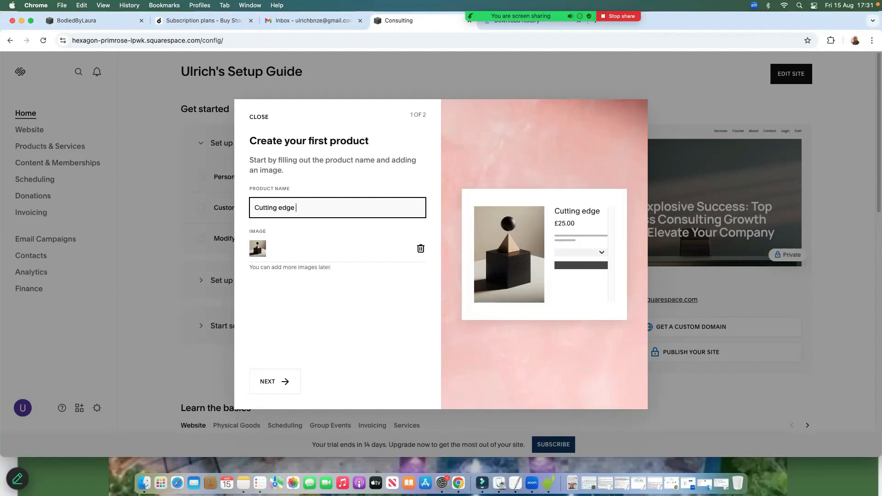
left_click(259, 251)
left_click(266, 383)
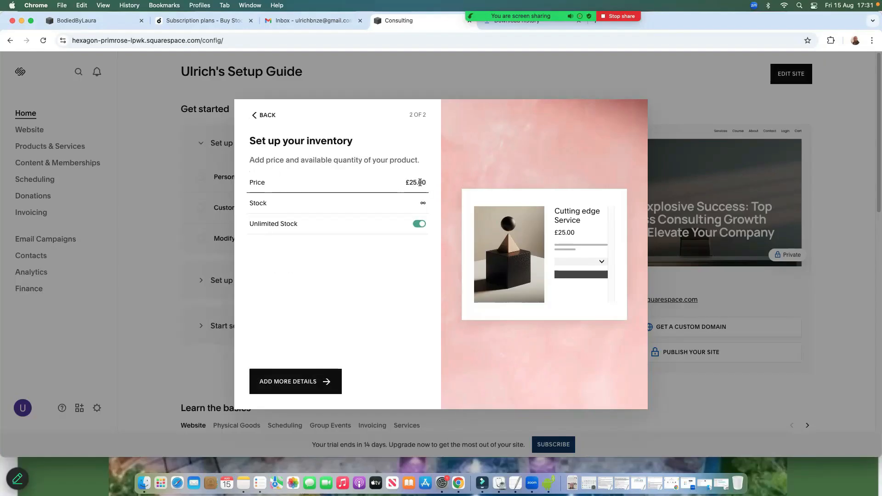
Try limited stock for the product, restore unlimited stock, and continue to its additional details
left_click(362, 197)
left_click(417, 225)
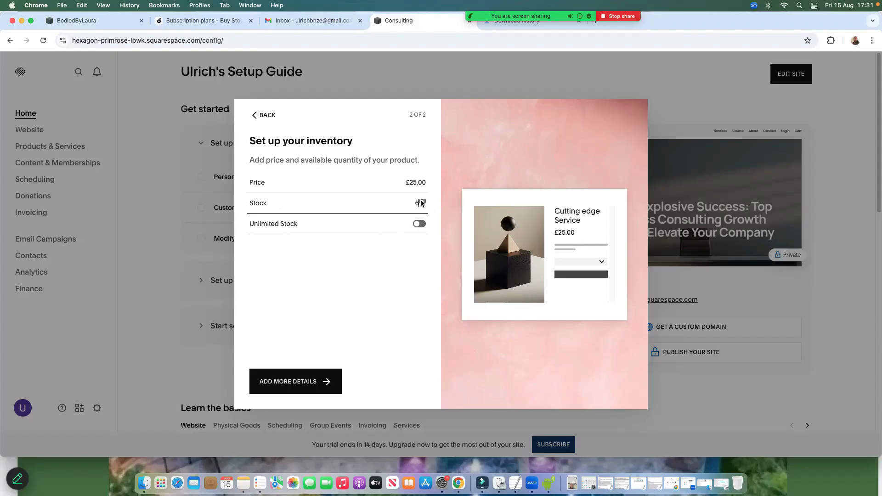
left_click(419, 224)
left_click(302, 384)
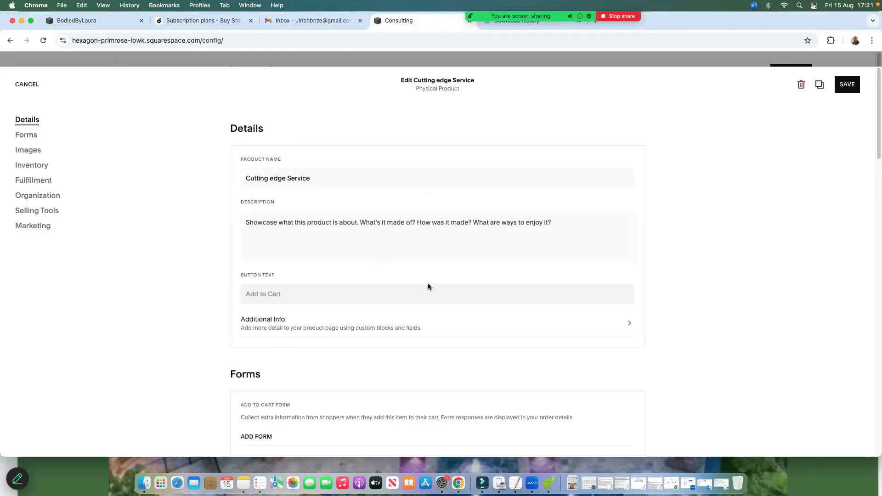
Add seven photos to the product's images and save the product
scroll(229, 304, "down", 5)
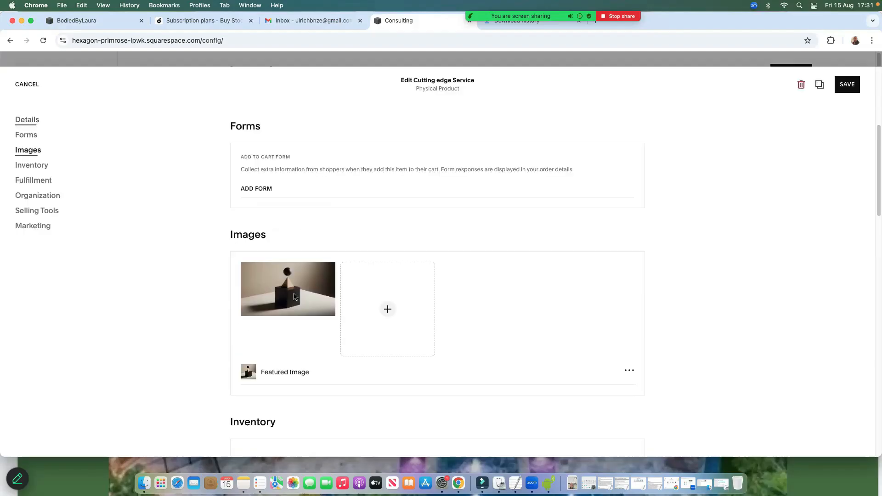
scroll(294, 296, "up", 1)
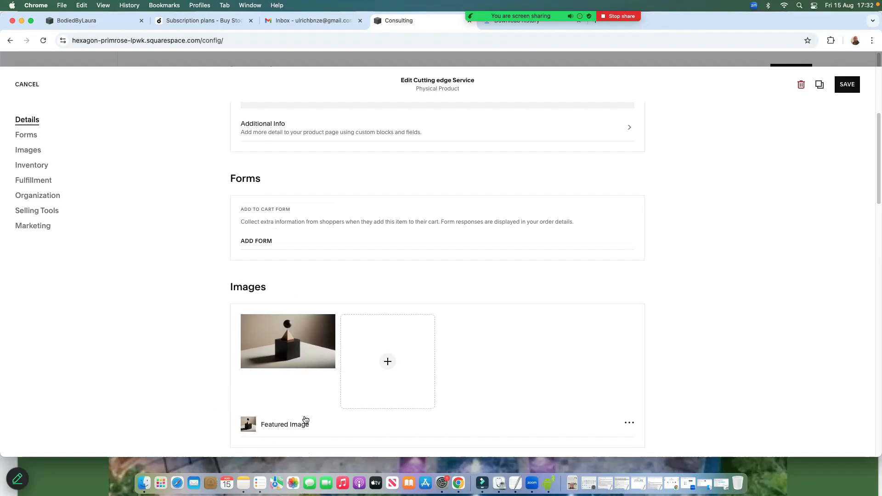
scroll(287, 421, "down", 4)
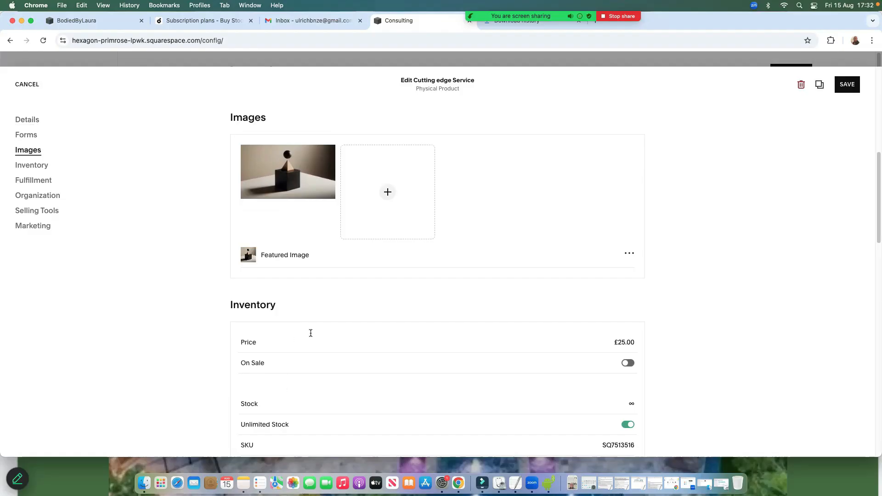
scroll(312, 338, "up", 2)
left_click(387, 268)
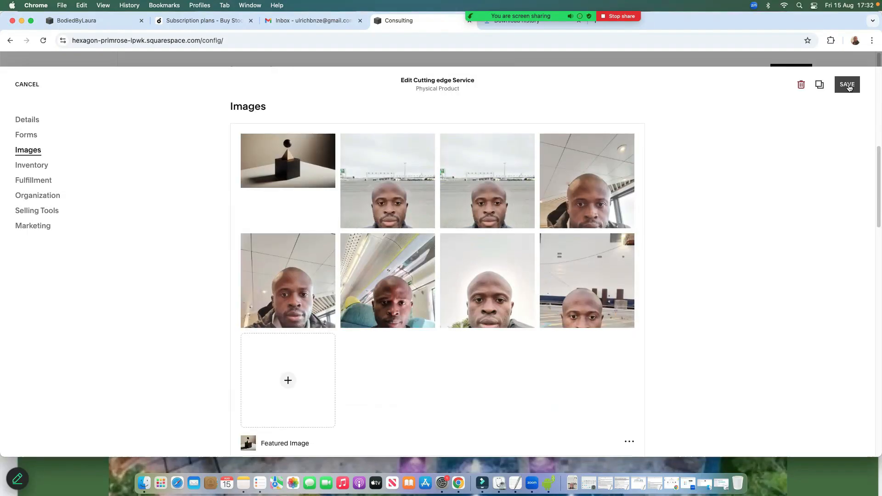
left_click(846, 84)
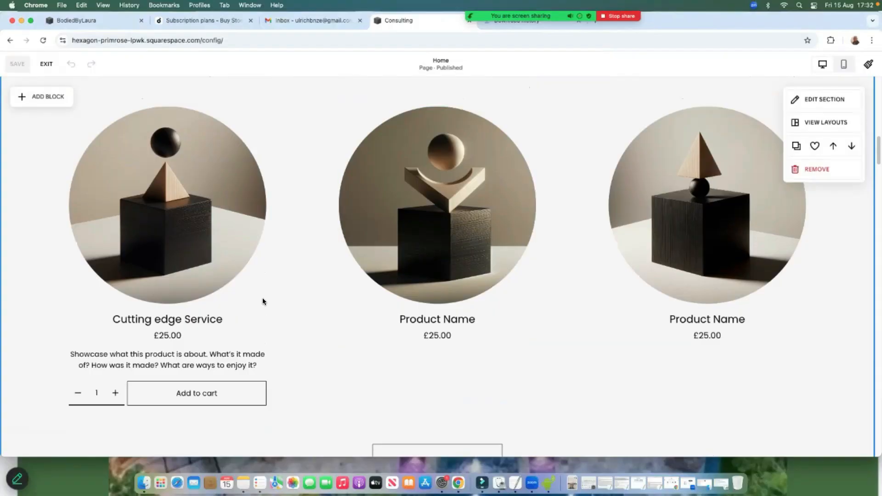
Open the content settings of the scheduling block in the "Schedule your appointment" section
left_click(185, 218)
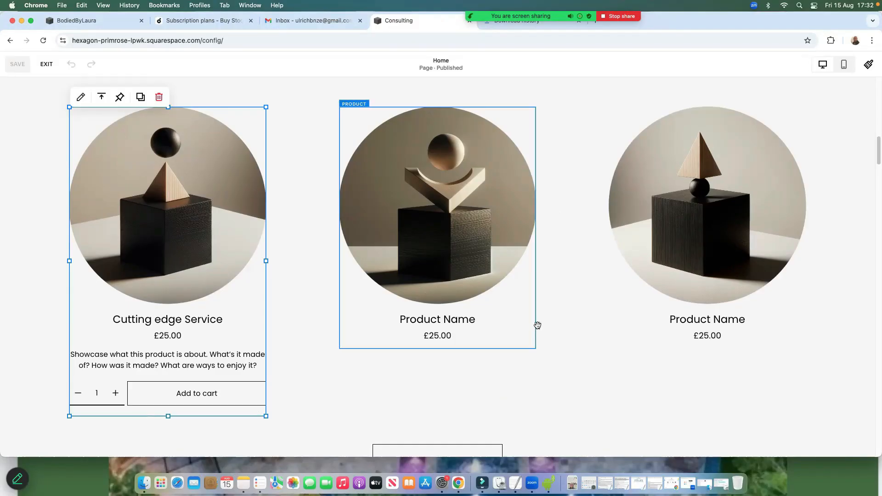
scroll(533, 306, "down", 15)
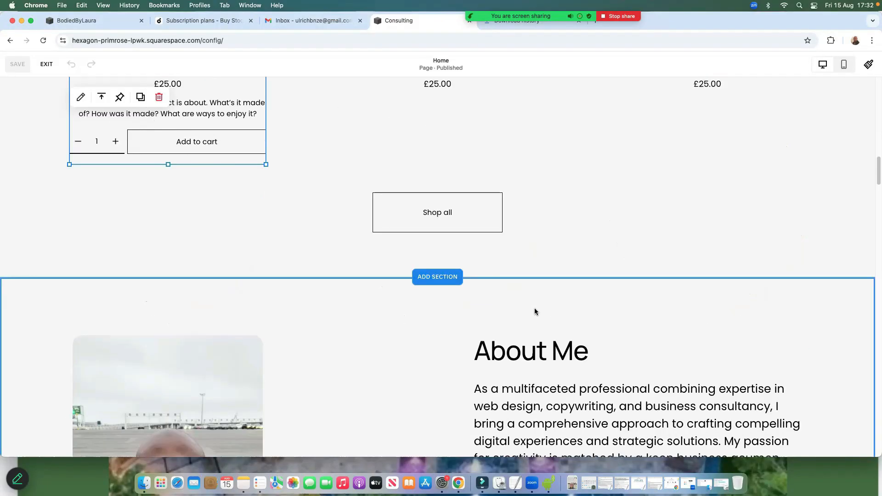
scroll(499, 335, "up", 10)
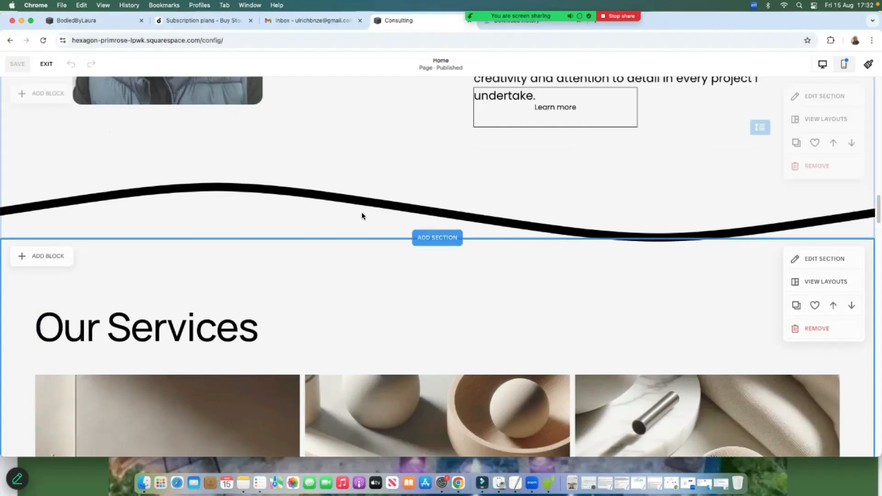
scroll(488, 258, "down", 4)
scroll(489, 274, "down", 10)
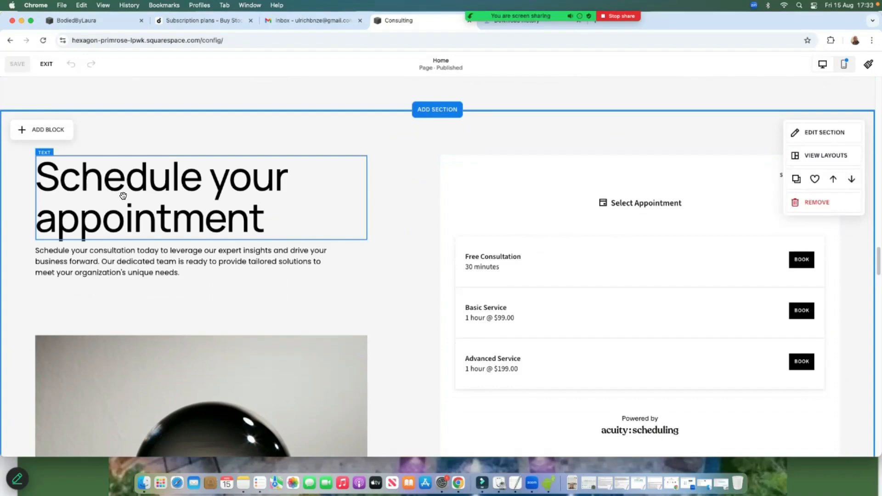
scroll(521, 230, "down", 4)
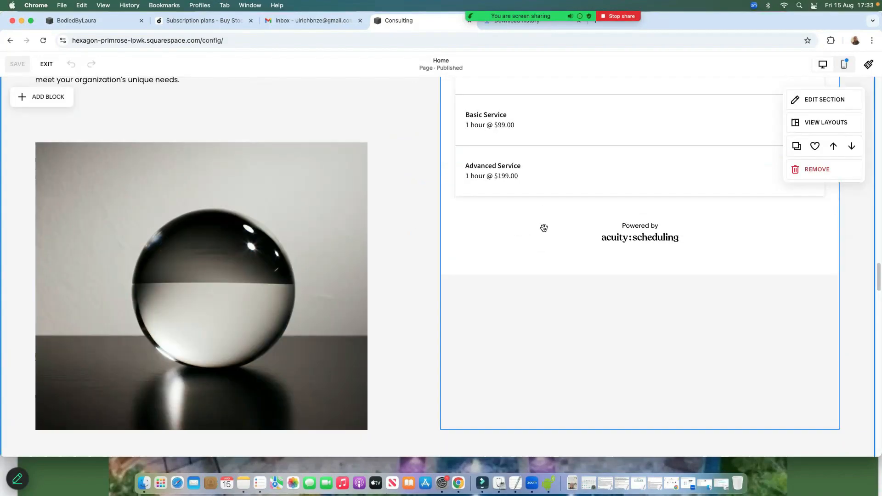
scroll(551, 235, "up", 3)
scroll(551, 235, "up", 2)
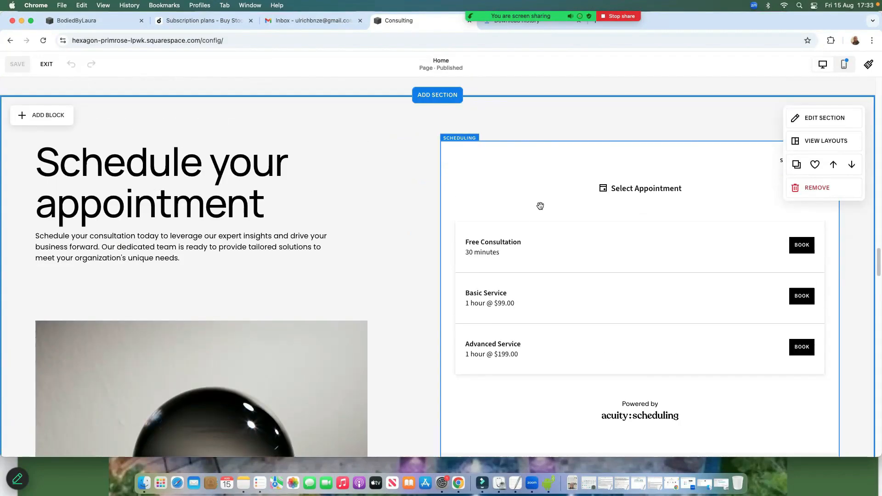
left_click(540, 206)
left_click(451, 122)
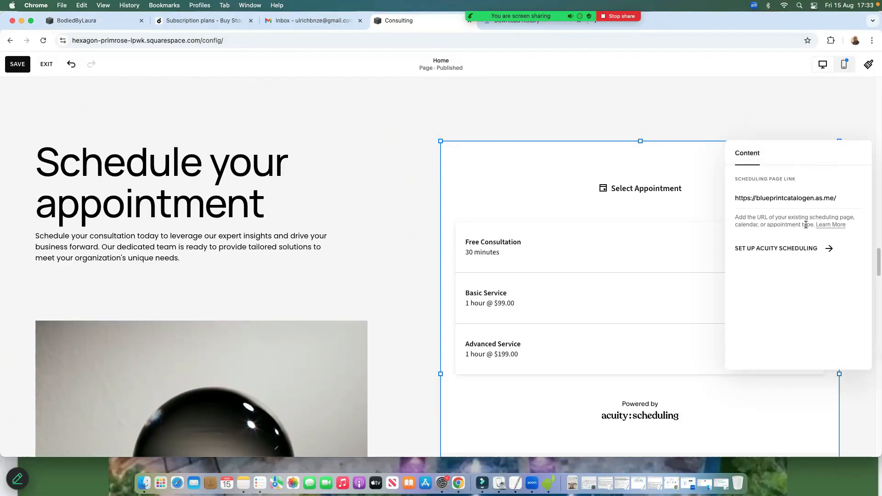
Open the Acuity Scheduling setup page, return to the home page editor, and look over the Gold Subscription blocks
left_click(813, 250)
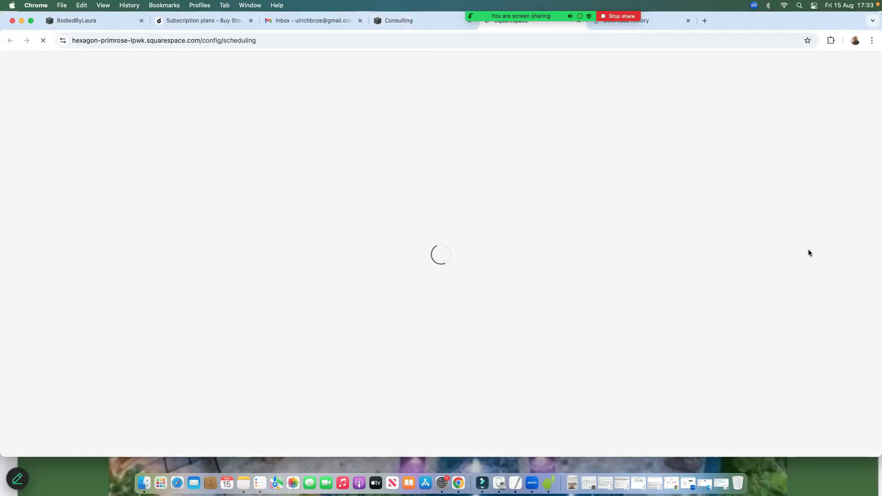
left_click(413, 20)
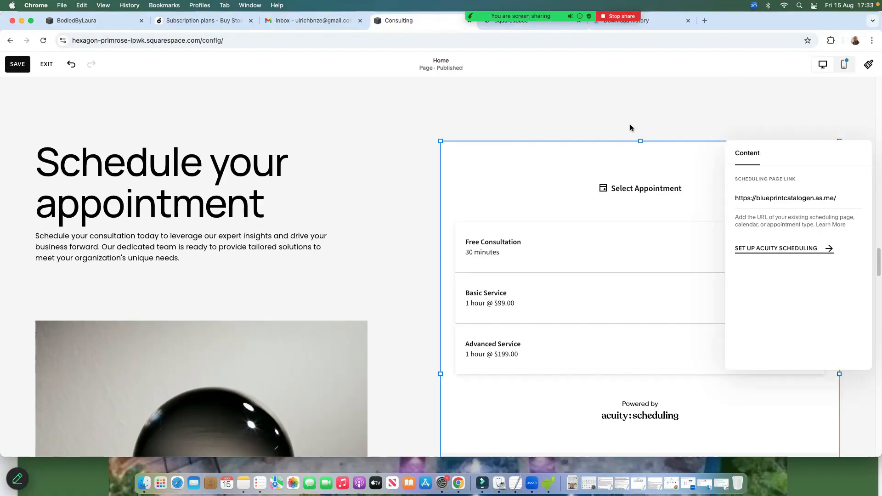
scroll(366, 296, "down", 6)
scroll(367, 298, "down", 8)
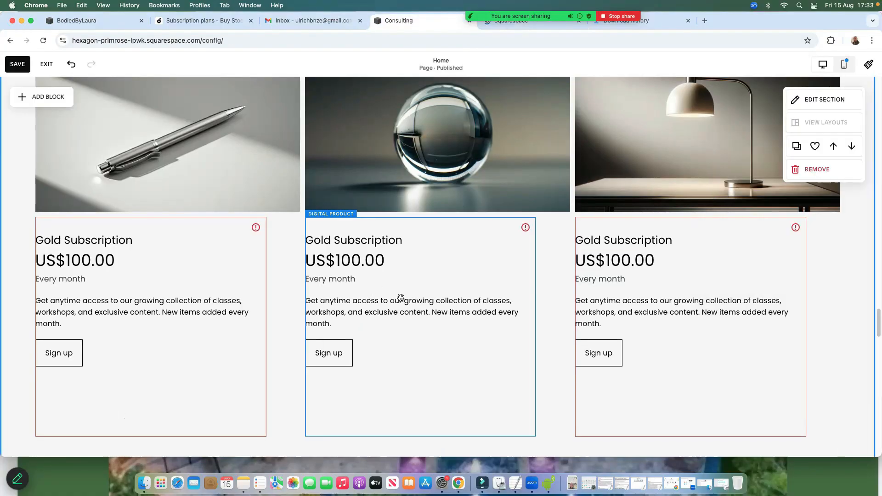
Look over the rest of the home page, from the About our company section to the social images and Contact Us form
scroll(396, 281, "down", 6)
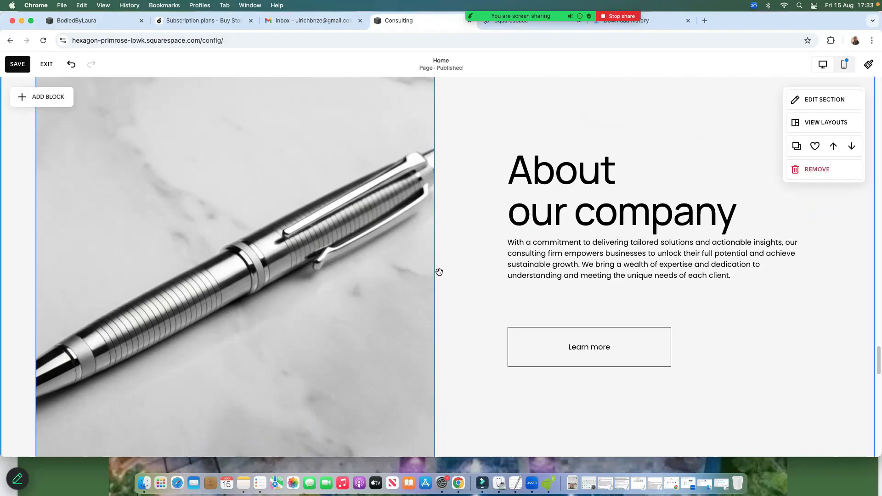
scroll(643, 262, "down", 10)
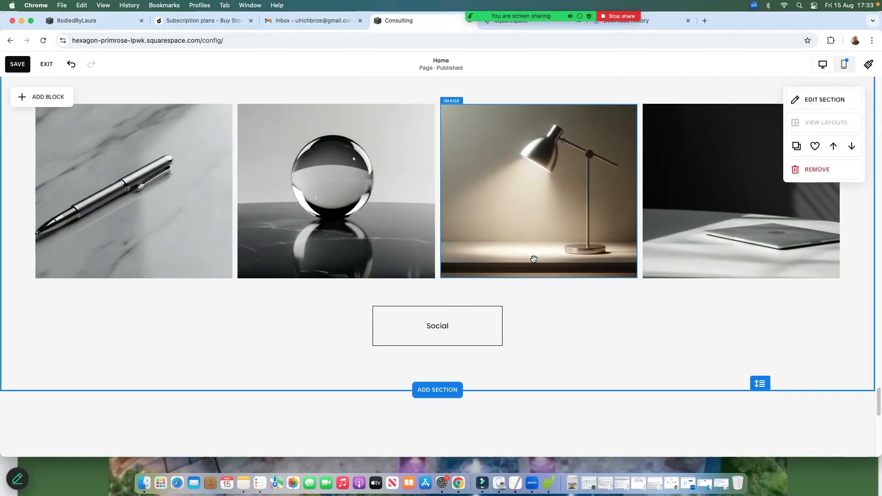
scroll(533, 259, "down", 5)
scroll(532, 260, "up", 5)
scroll(537, 241, "down", 10)
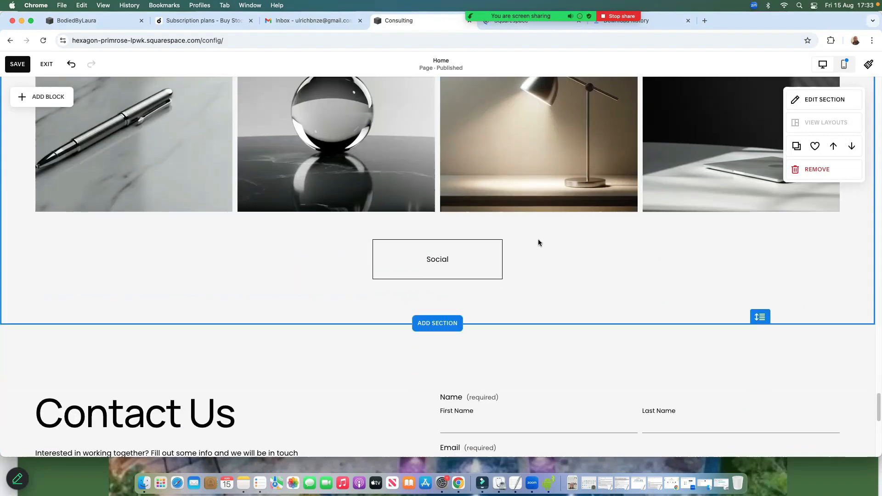
scroll(454, 253, "up", 7)
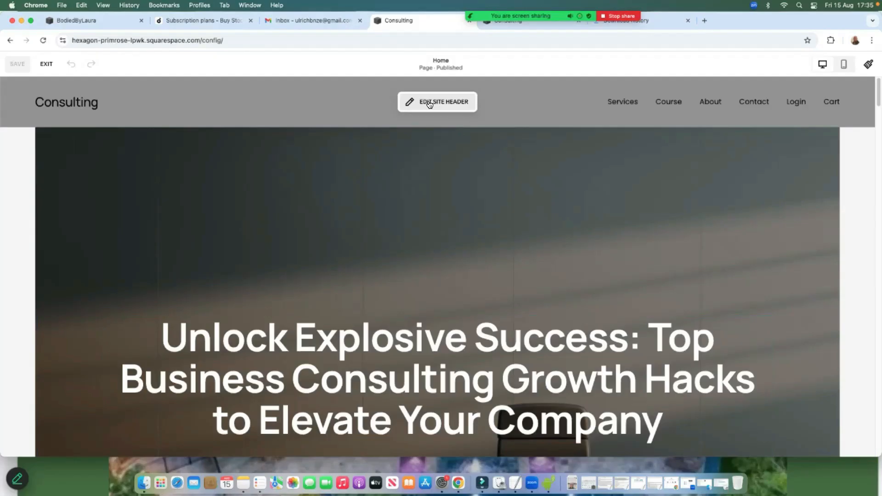
Open the site header for editing and examine the site title and logo settings, including the logo source options
left_click(428, 103)
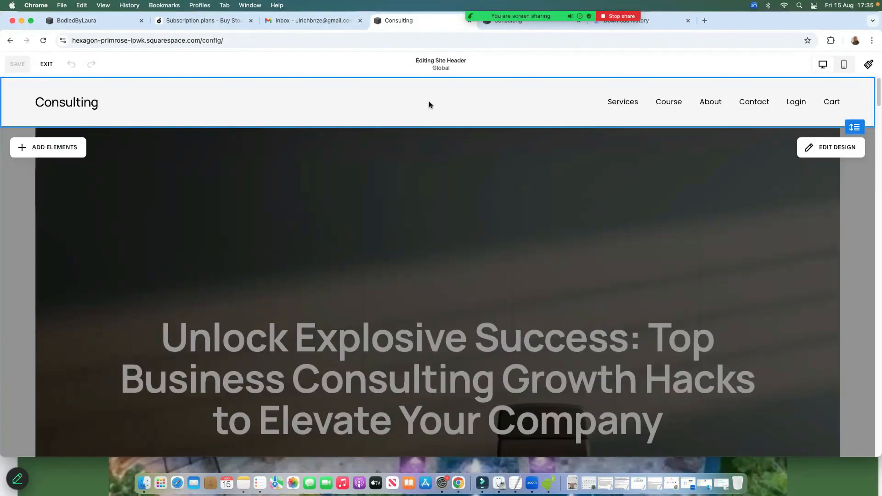
left_click(70, 104)
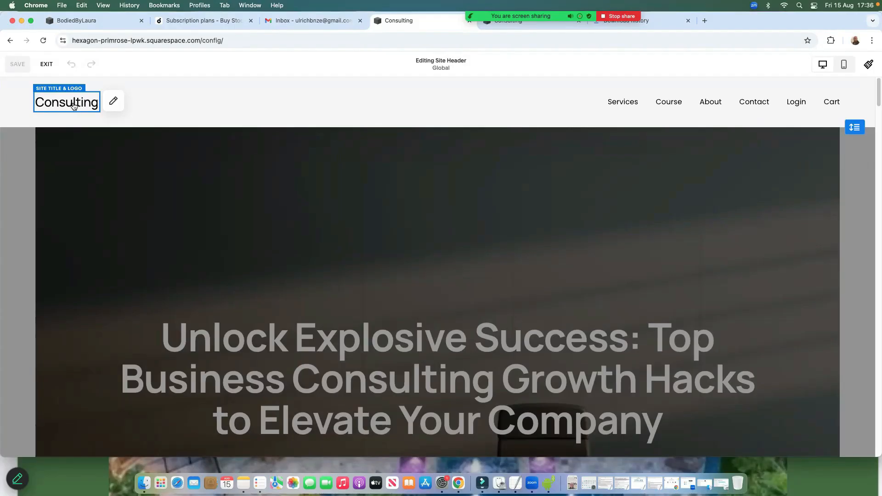
left_click(113, 100)
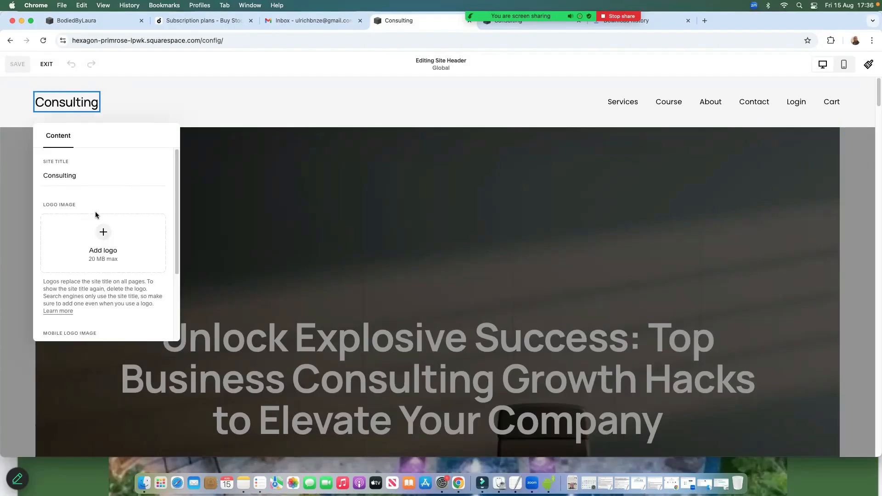
scroll(114, 239, "down", 3)
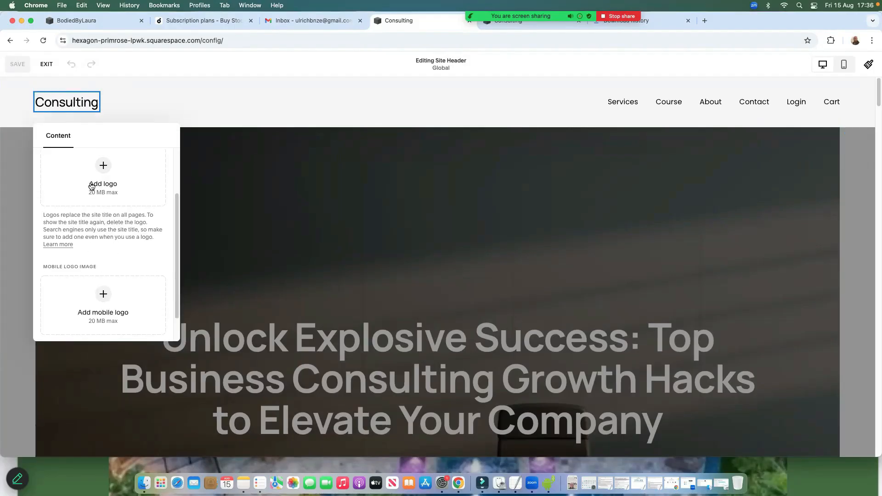
left_click(104, 166)
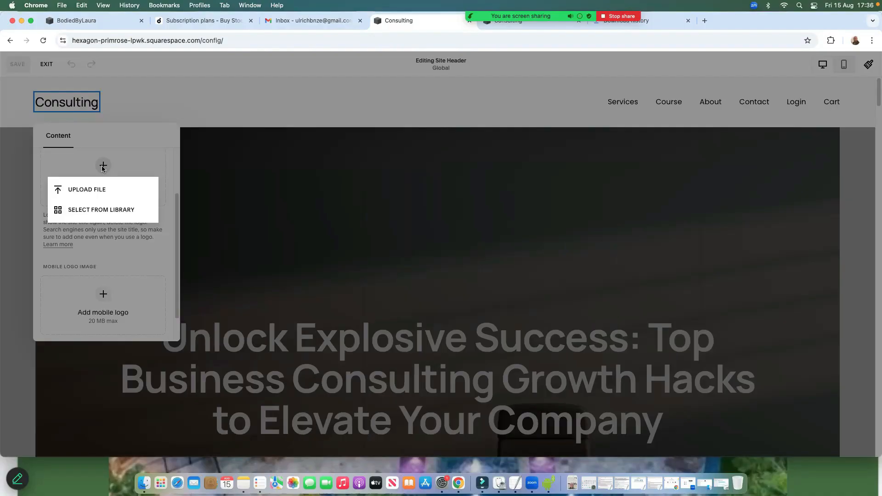
left_click(99, 210)
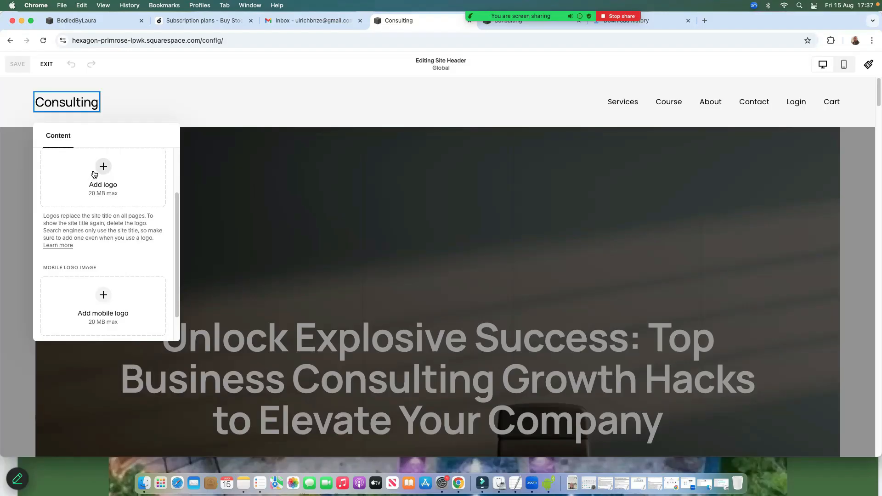
left_click(168, 91)
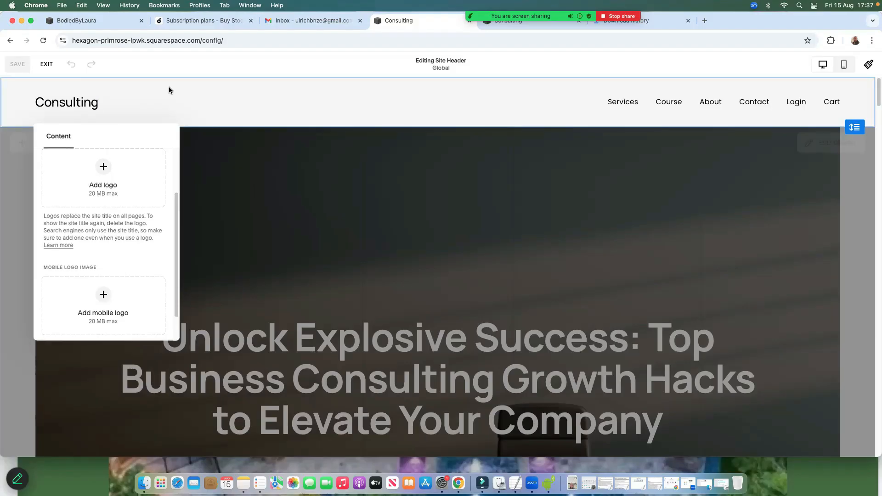
Try moving Contact to the first place in the header navigation, undo the move and close the navigation settings
left_click(629, 95)
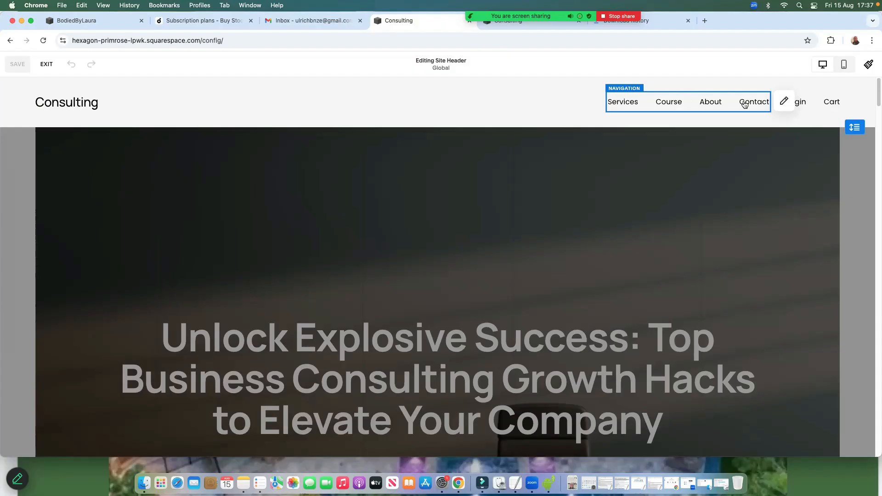
left_click(783, 102)
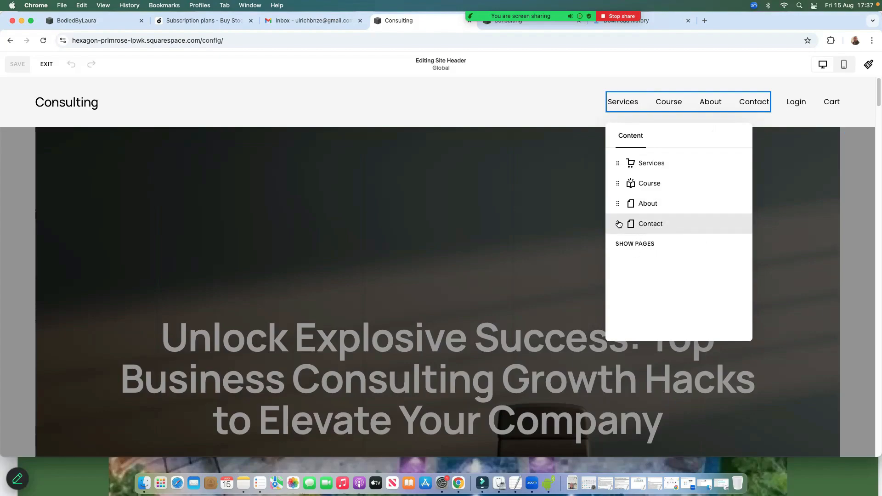
left_click_drag(618, 226, 620, 161)
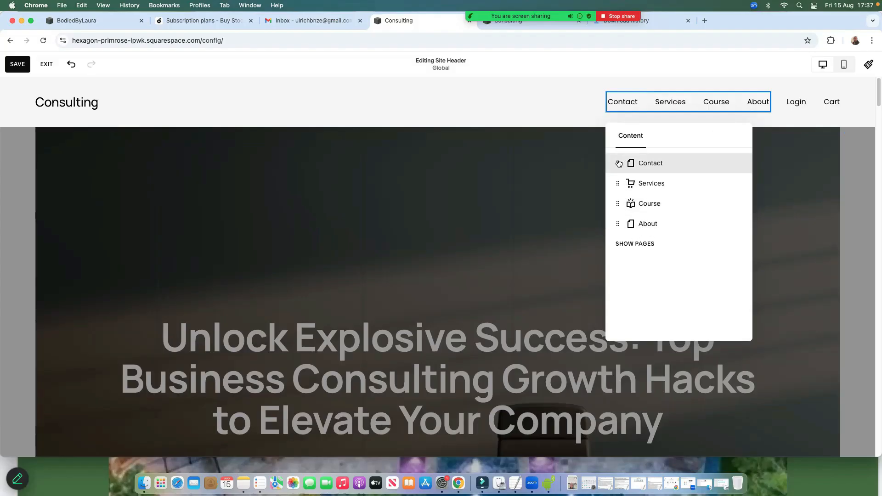
key("super+z")
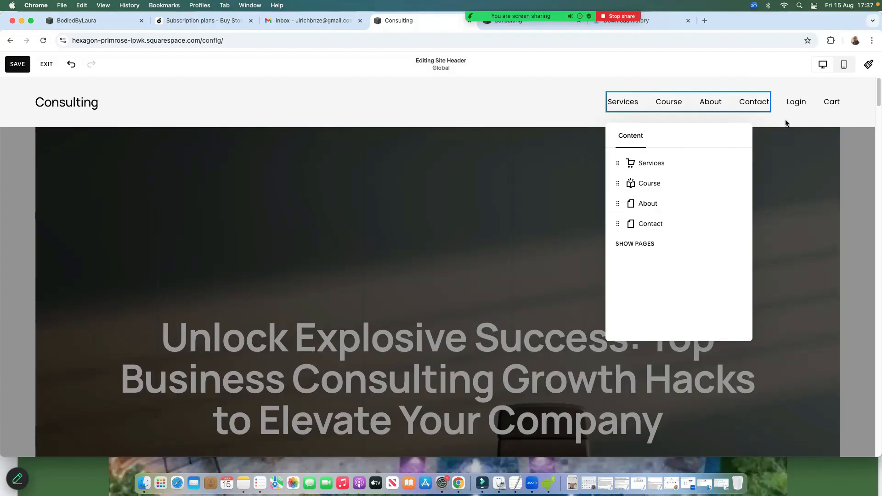
left_click(811, 103)
left_click(829, 102)
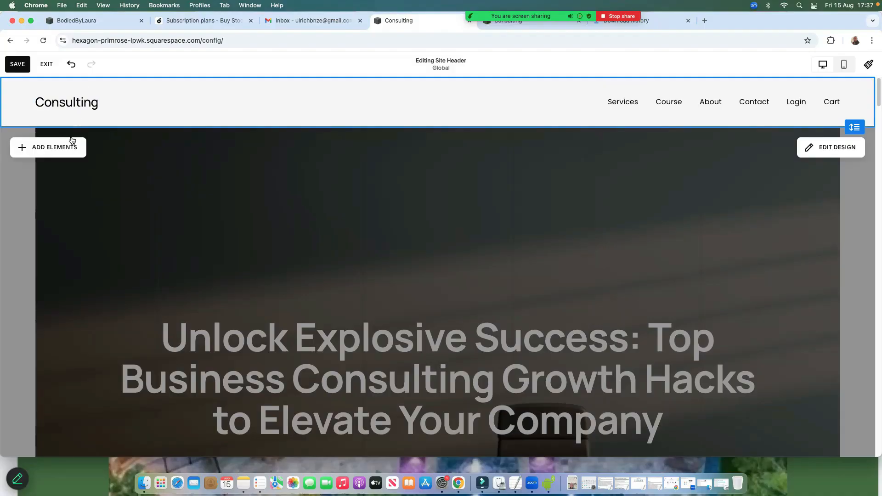
Enable the Button element in the site header to add a "Book now" button
left_click(138, 152)
left_click(96, 140)
left_click(31, 151)
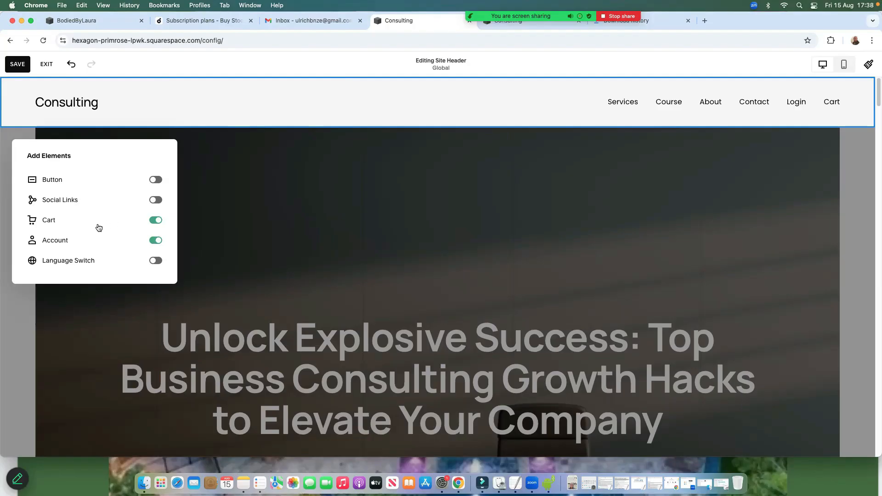
left_click(155, 180)
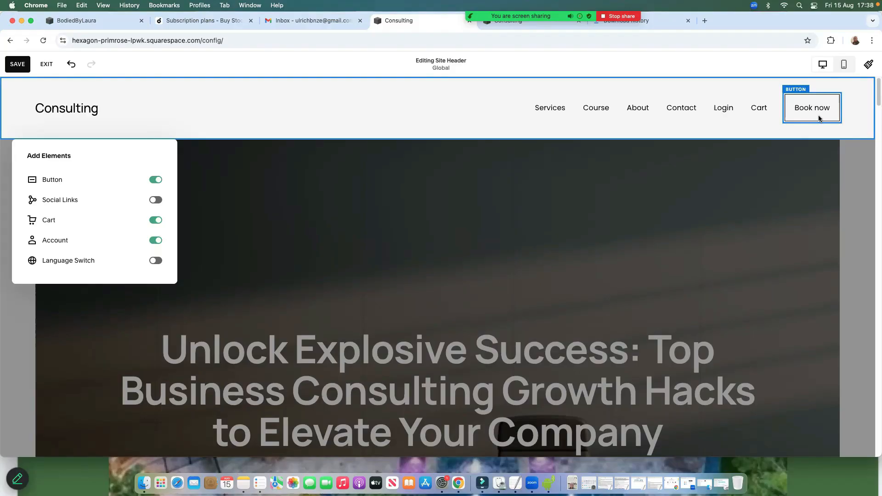
left_click(246, 234)
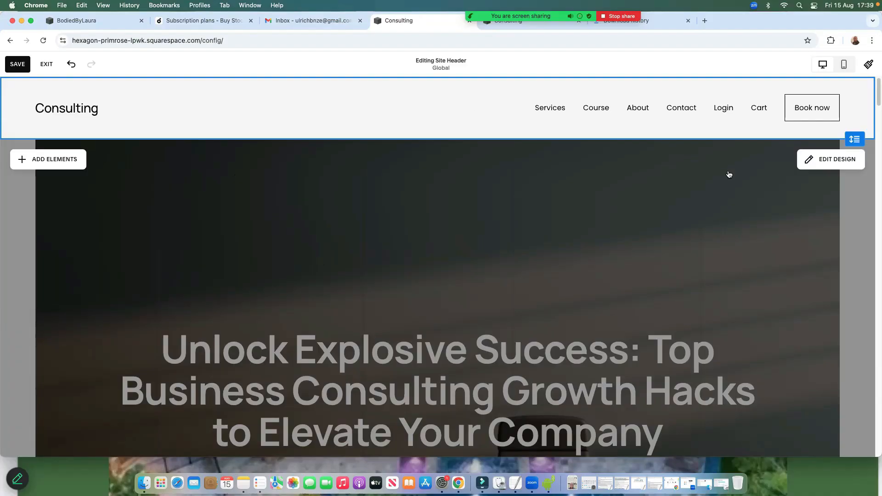
Try the header layout with links below a centered logo, then choose the one with a left logo, centered links and right button
left_click(811, 160)
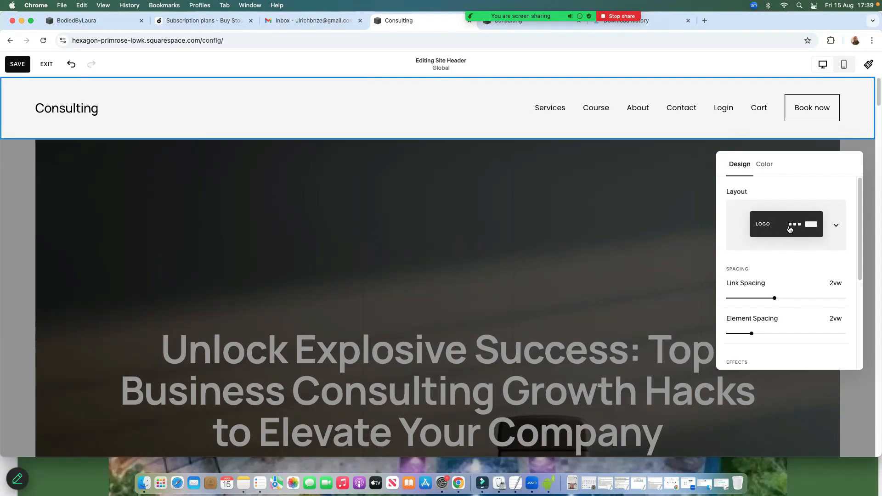
left_click(836, 227)
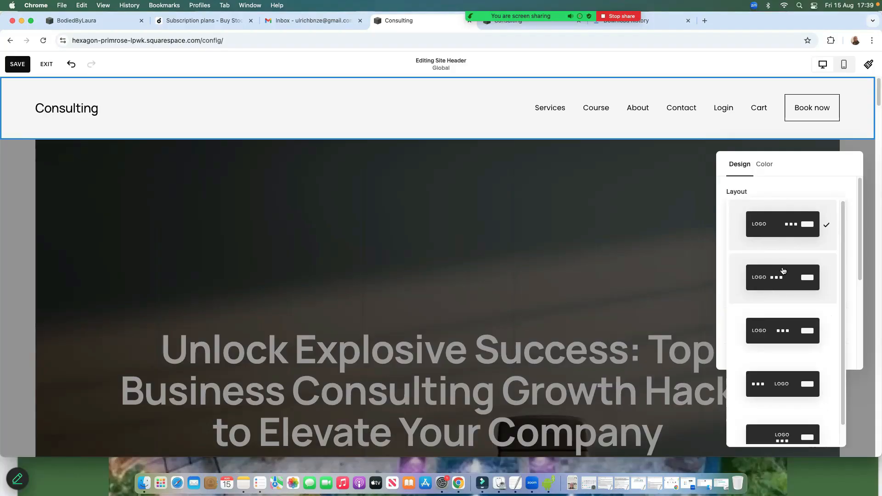
scroll(805, 354, "down", 1)
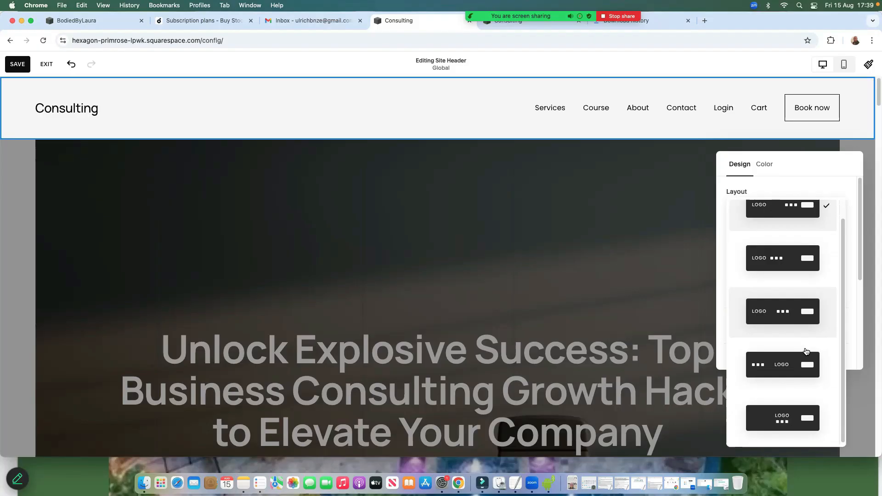
left_click(785, 421)
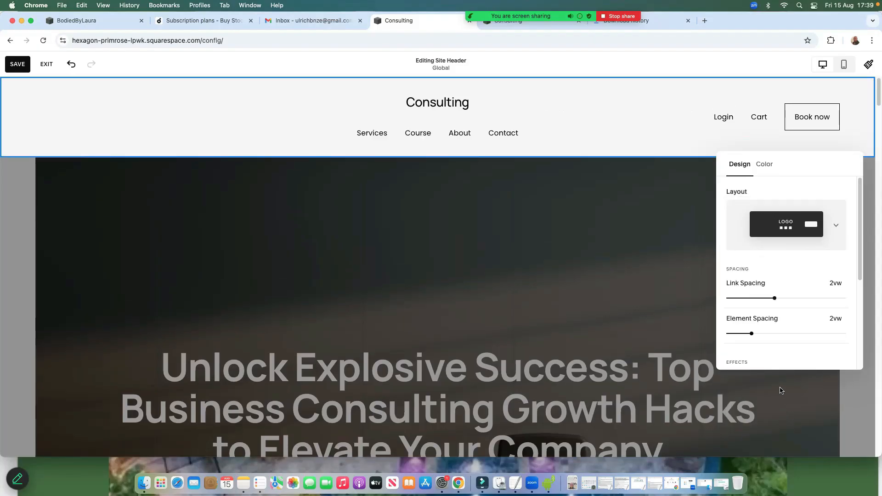
left_click(807, 233)
left_click(786, 198)
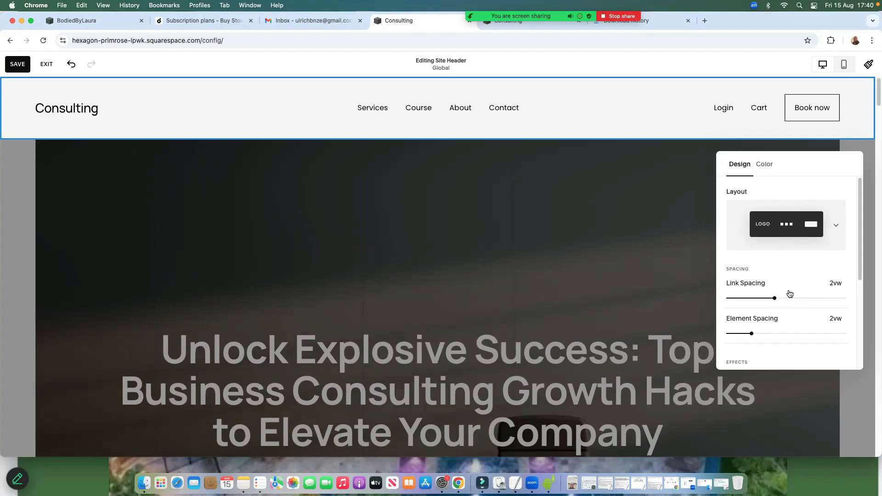
Set the header's element spacing to 2.3vw, view its color theme setting and save the header changes
mouse_move(775, 297)
left_mouse_down()
mouse_move(785, 297)
mouse_move(774, 298)
left_mouse_up()
mouse_move(751, 333)
left_mouse_down()
mouse_move(764, 333)
mouse_move(754, 333)
left_mouse_up()
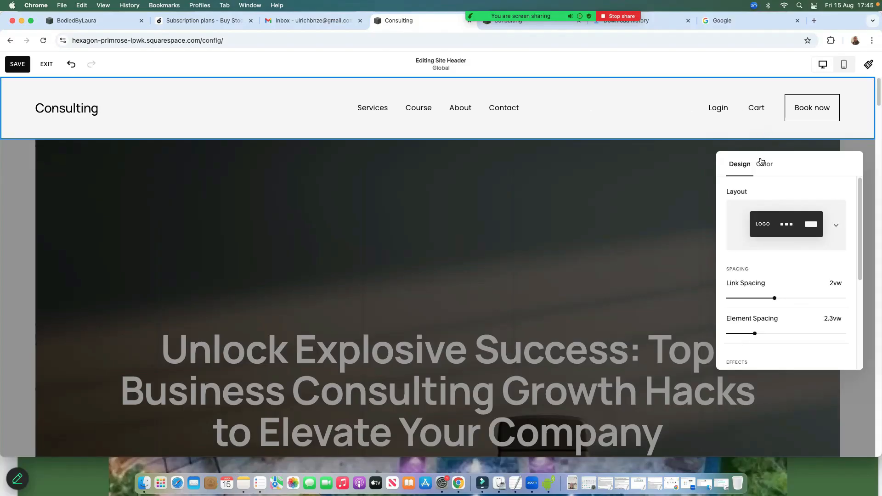
left_click(764, 167)
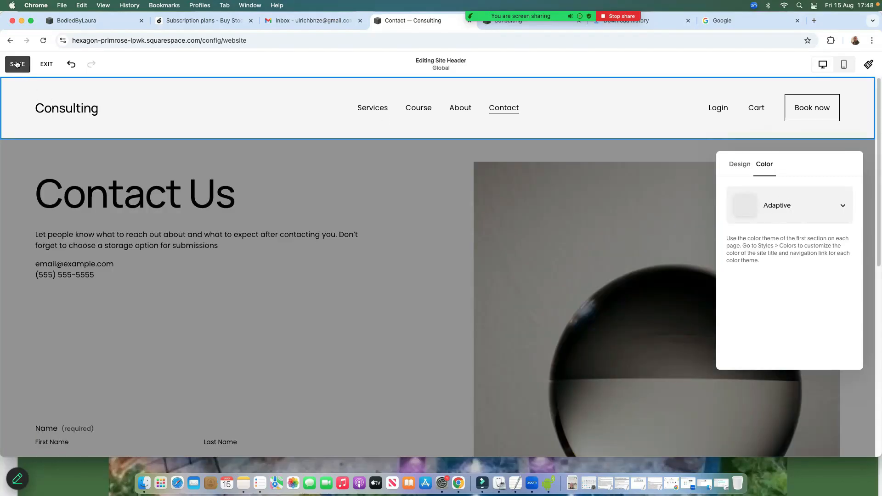
left_click(18, 64)
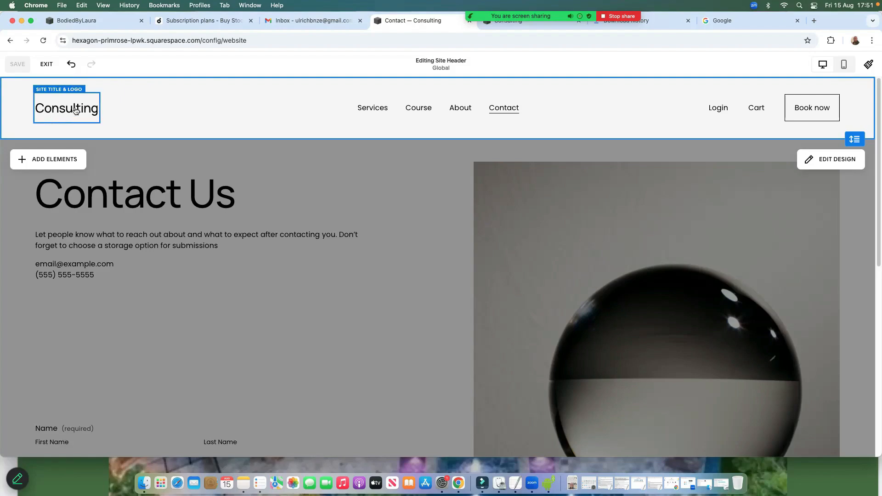
Open the site footer for editing and remove its existing section
scroll(378, 250, "down", 10)
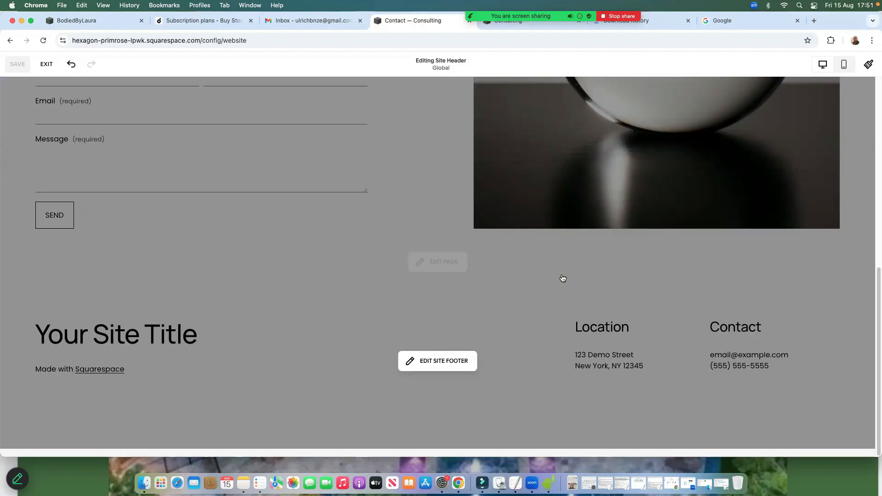
left_click(429, 363)
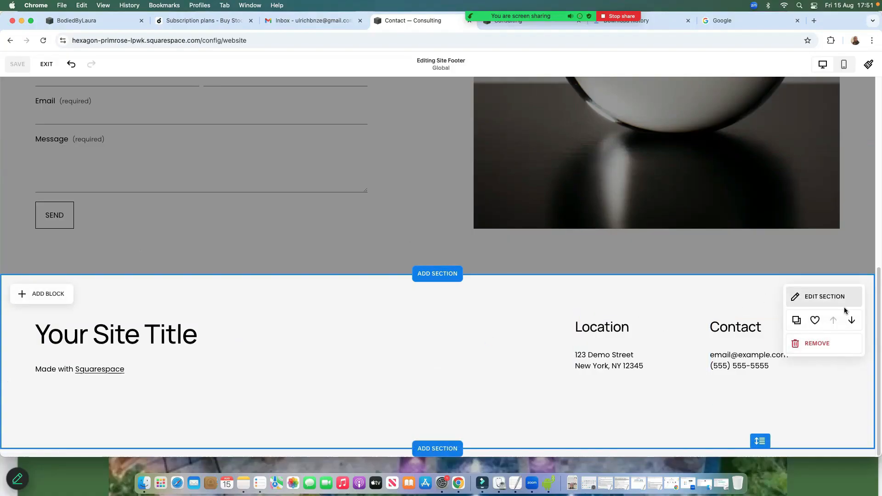
left_click(810, 345)
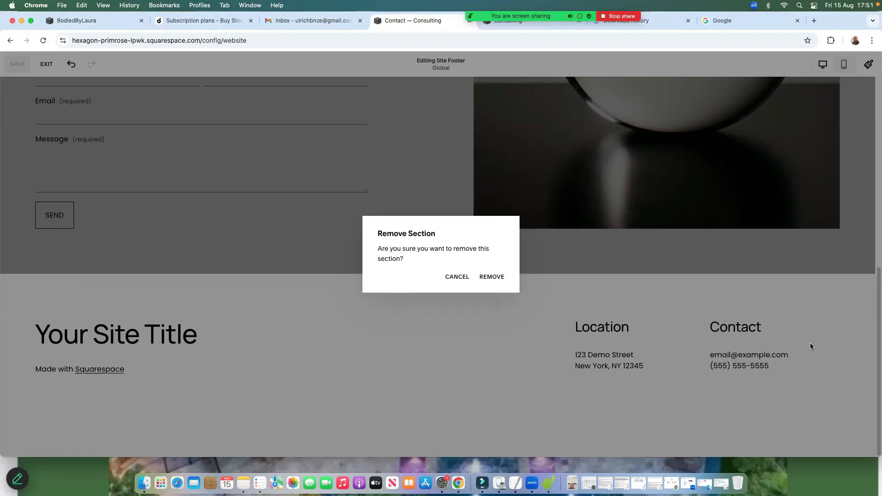
left_click(492, 277)
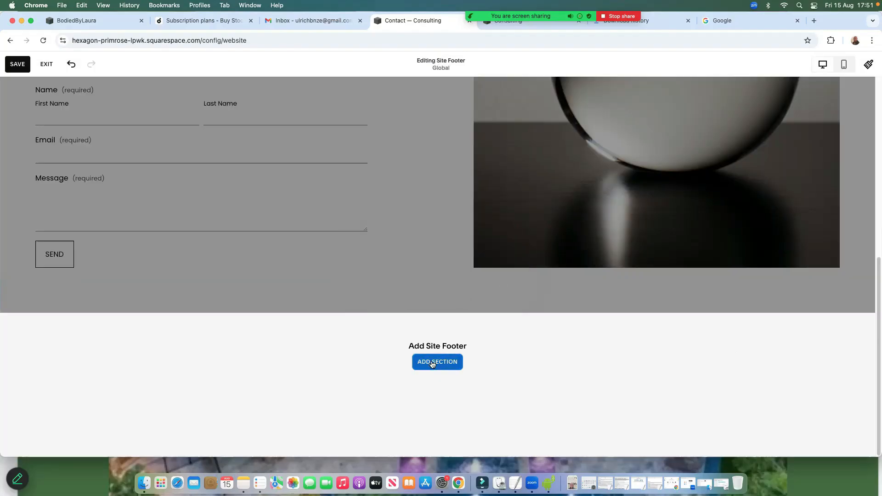
Browse the footer section templates and add the one with a site title, social icons and an email link in one row
left_click(433, 364)
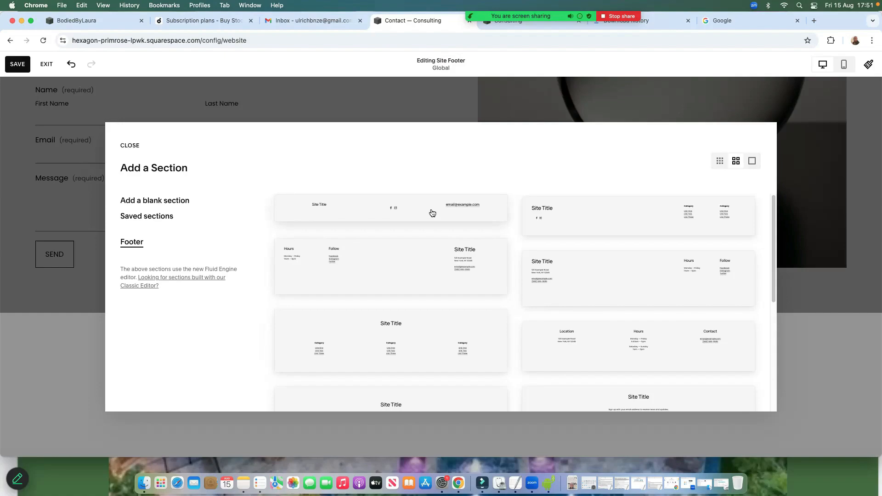
scroll(393, 309, "down", 10)
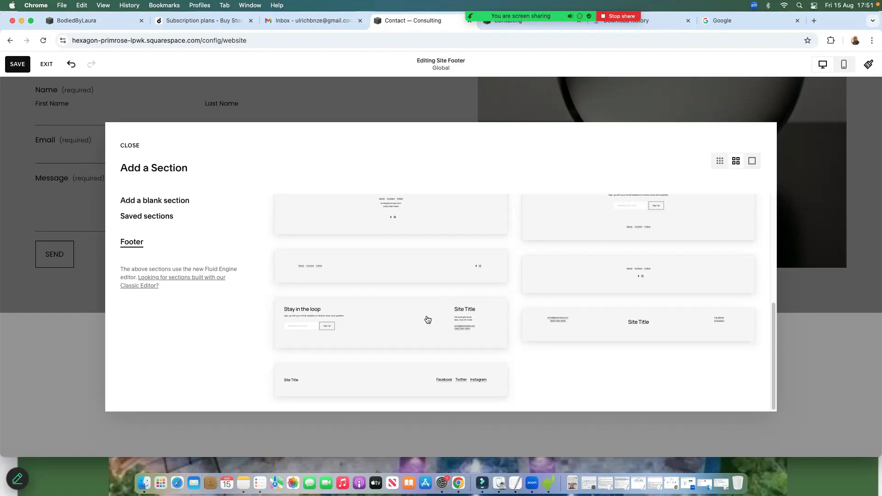
scroll(458, 316, "up", 10)
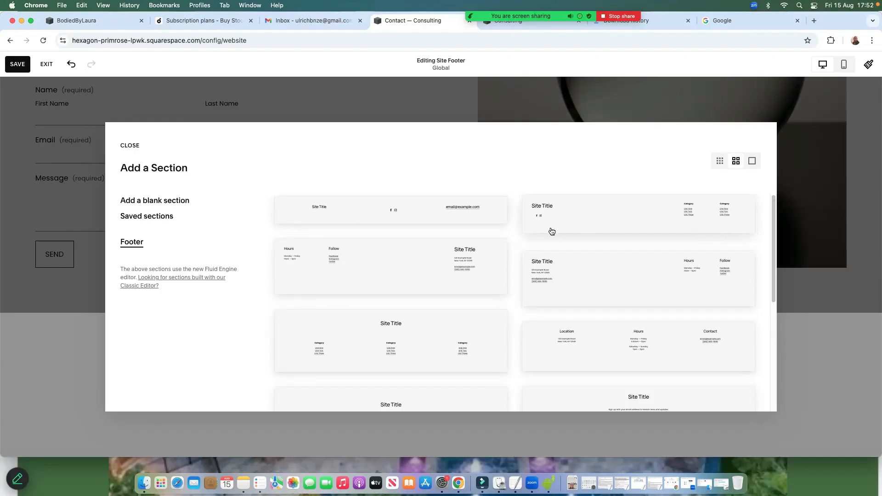
left_click(367, 212)
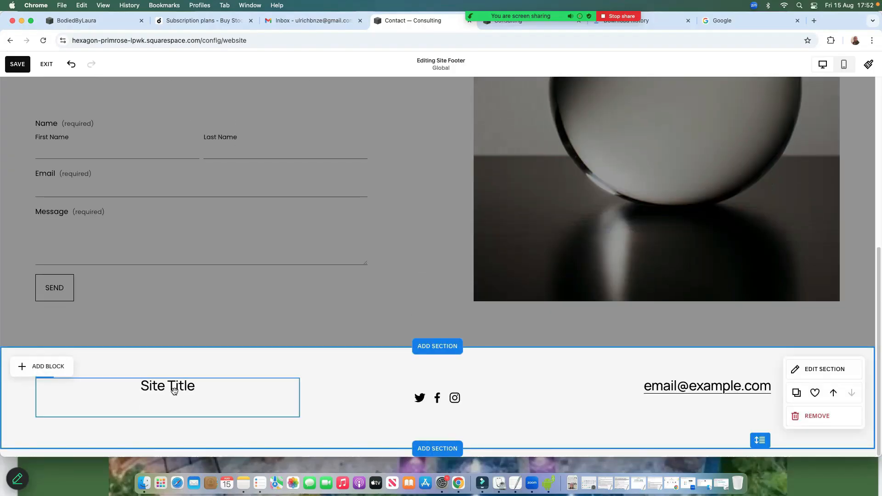
Remove the "Site Title" text block from the new footer section
left_click(174, 388)
left_click(47, 360)
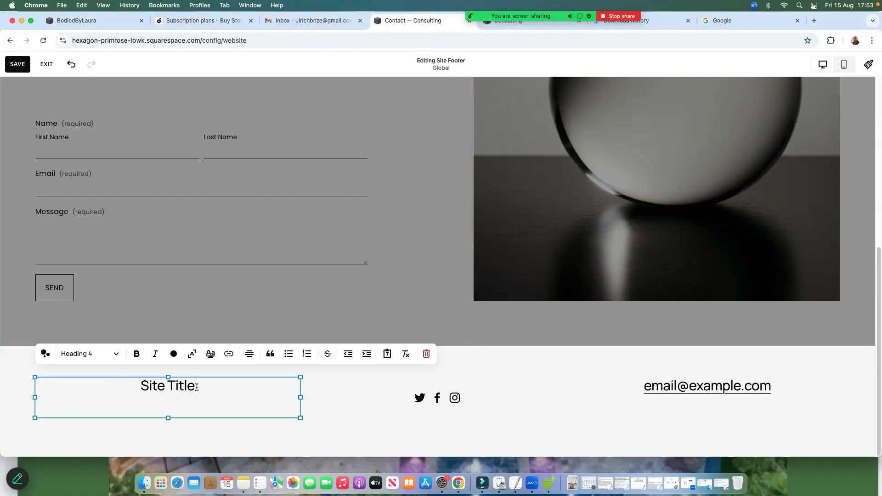
triple_click(158, 384)
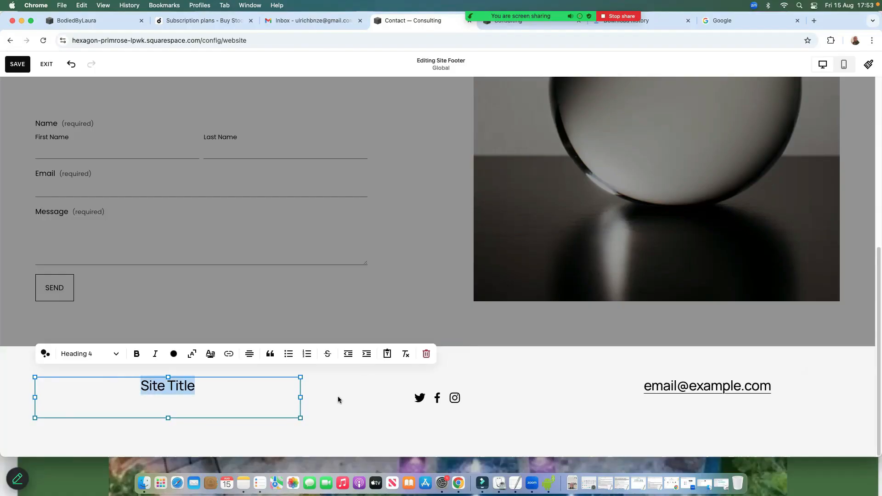
left_click(426, 354)
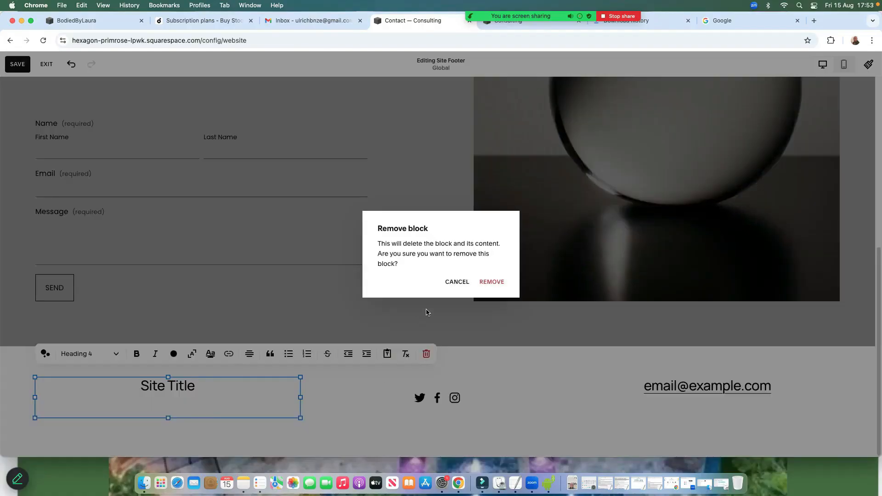
left_click(490, 284)
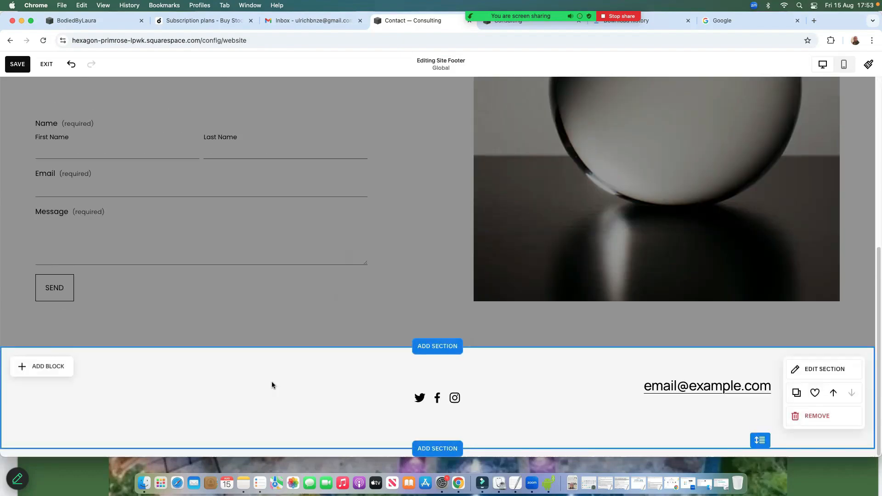
Add an image block to the footer and upload the Green Life logo file into it
left_click(28, 370)
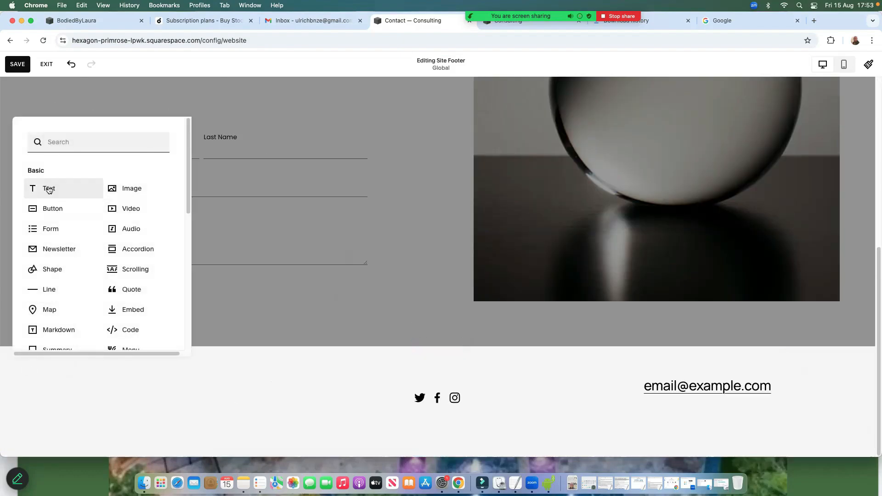
left_click(135, 189)
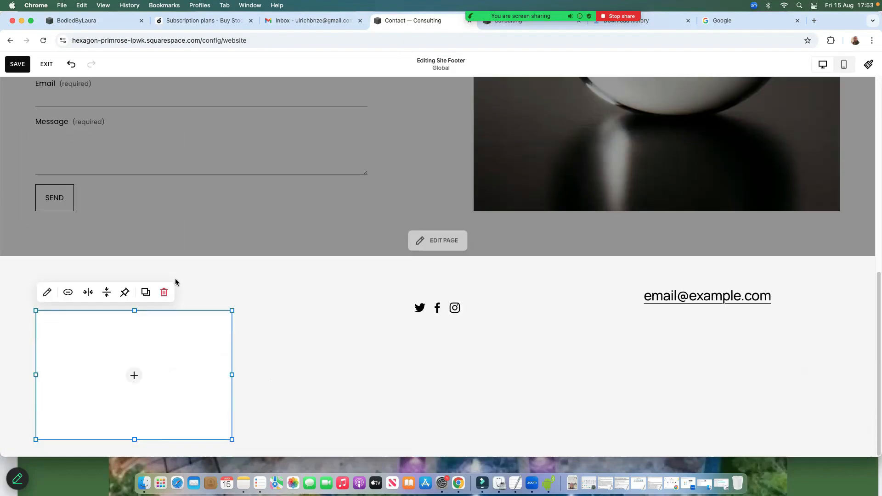
left_click(133, 372)
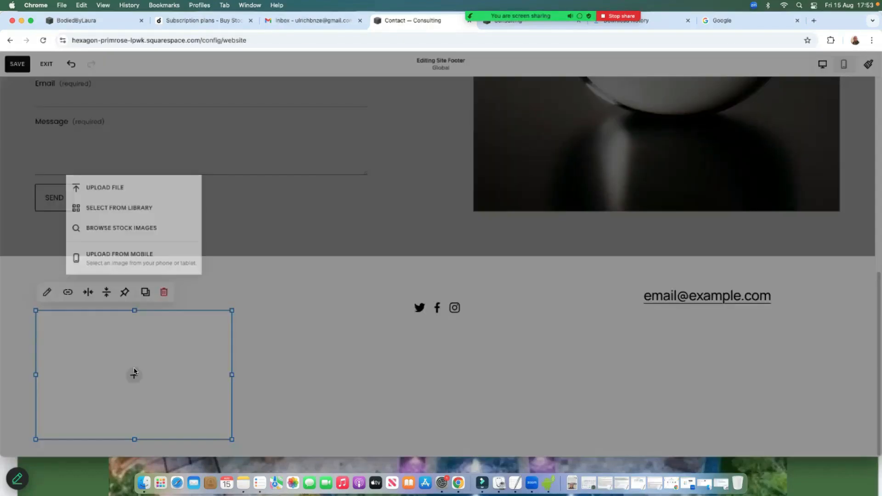
left_click(99, 188)
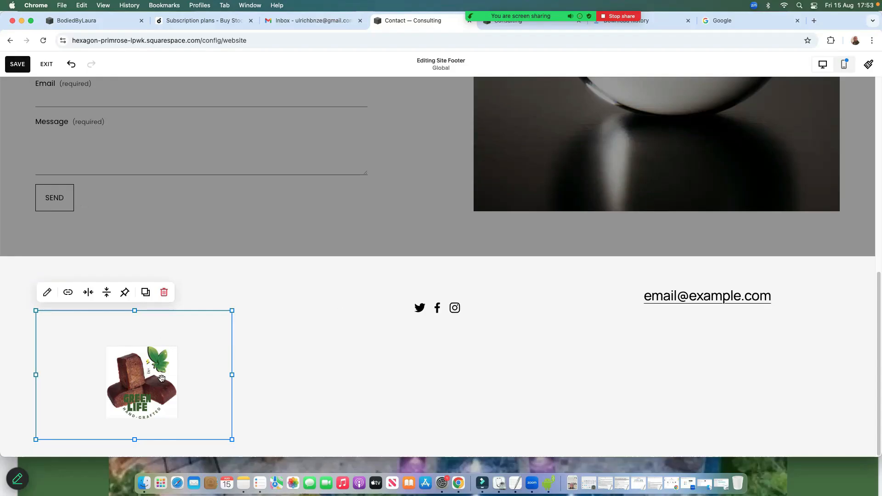
Move the logo up level with the social icons, make it slightly smaller and reduce the footer section's height
left_click_drag(157, 380, 153, 326)
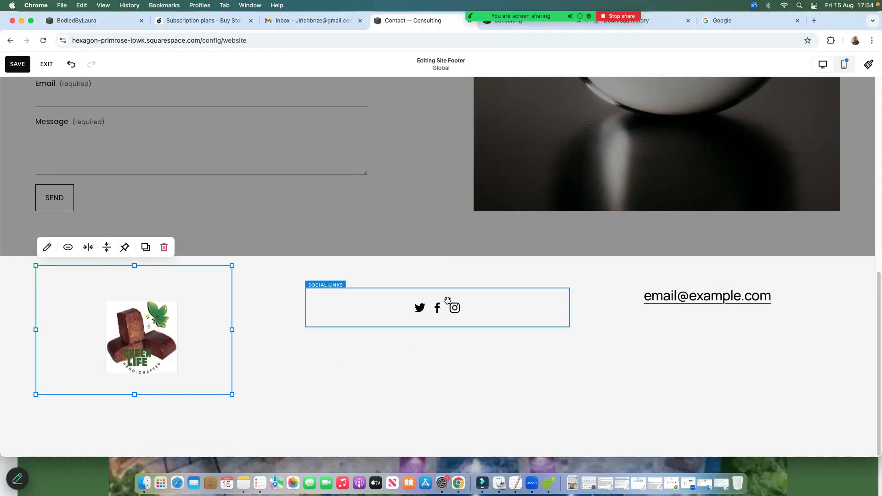
left_click_drag(150, 285, 150, 275)
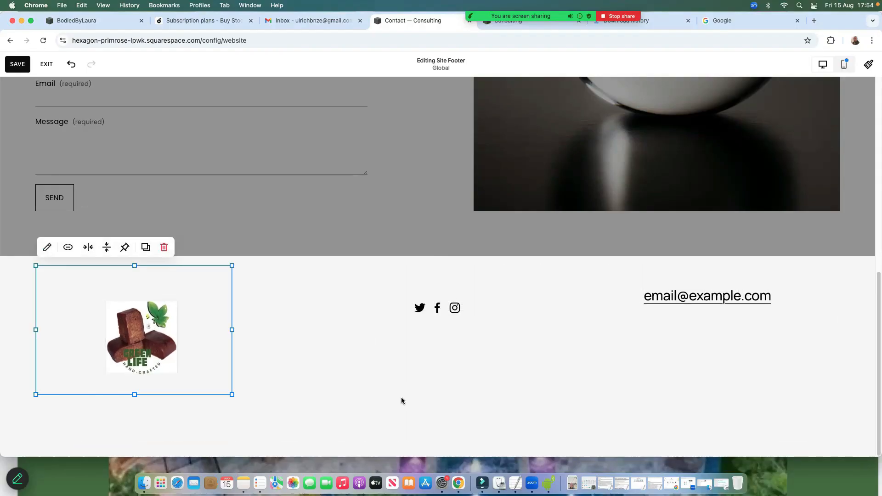
left_click(420, 417)
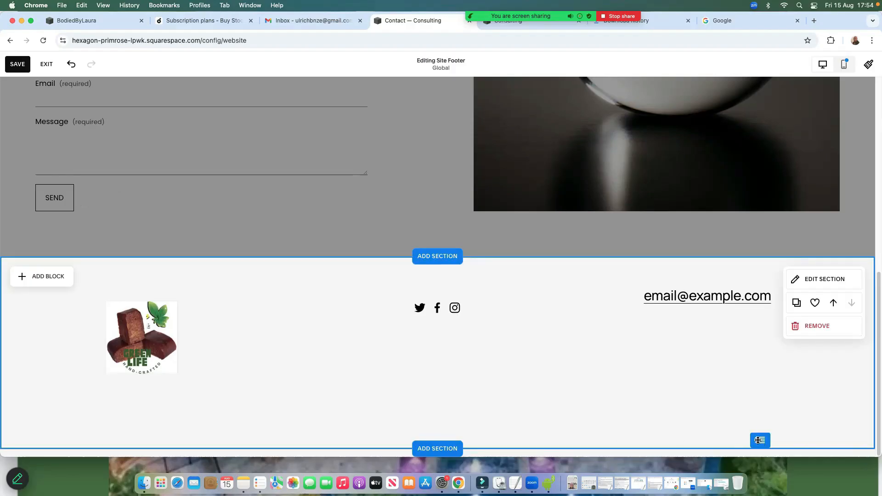
left_click_drag(758, 440, 724, 406)
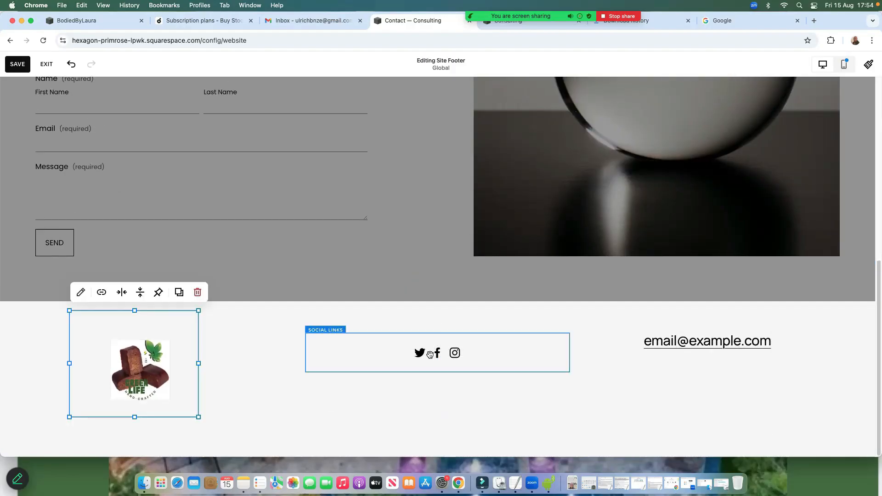
Replace the footer's Twitter link with a YouTube channel and point the Facebook and Instagram links to /aquireawebsite
left_click(427, 354)
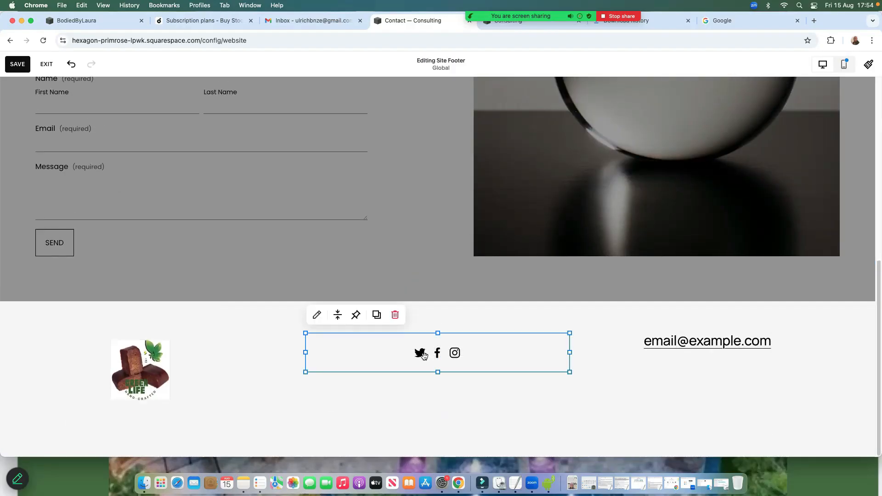
left_click(315, 313)
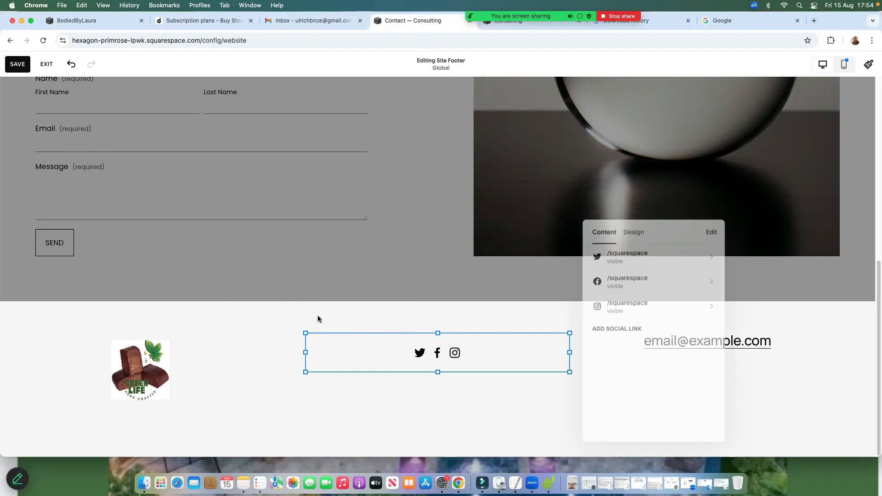
left_click(648, 254)
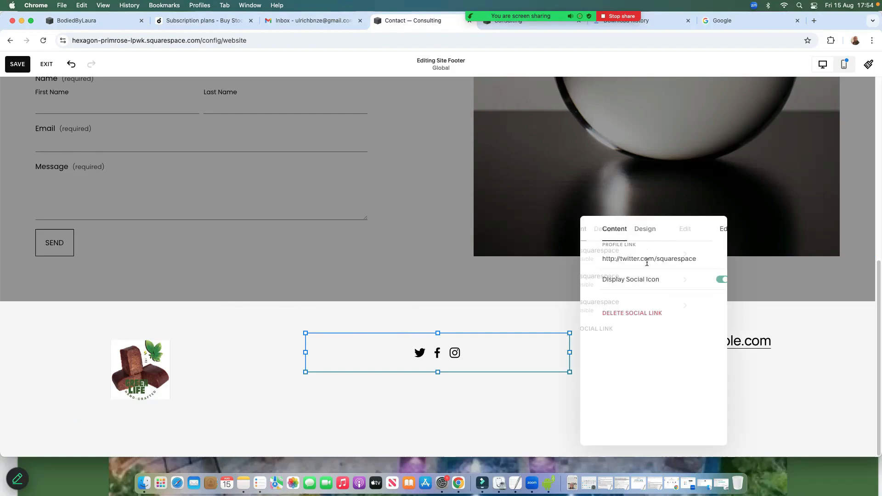
left_click(691, 260)
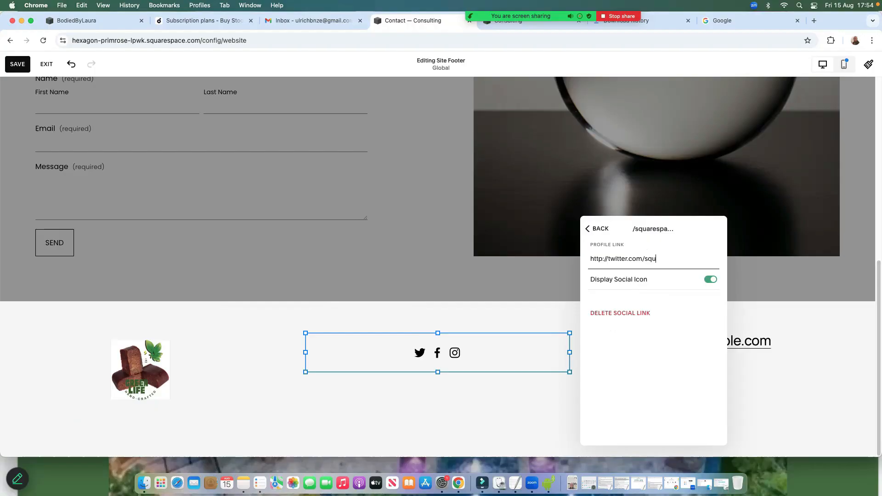
key("BackSpace")
key("BackSpace")
key("BackSpace")
key("BackSpace")
key("BackSpace")
key("BackSpace")
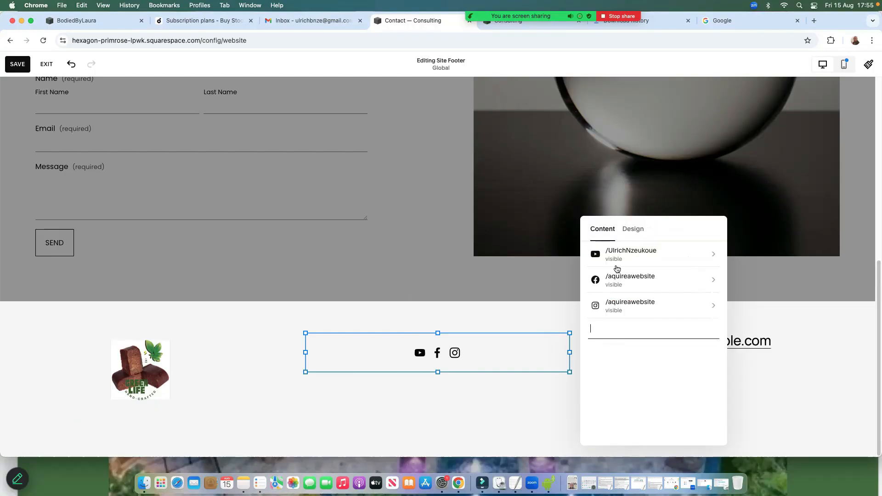
left_click(491, 416)
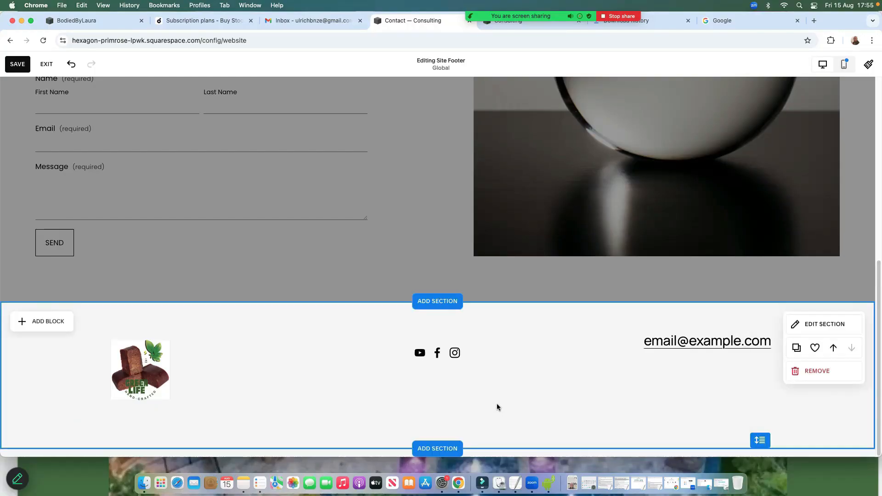
Replace the placeholder email in the footer with the business contact email in larger text
left_click(647, 339)
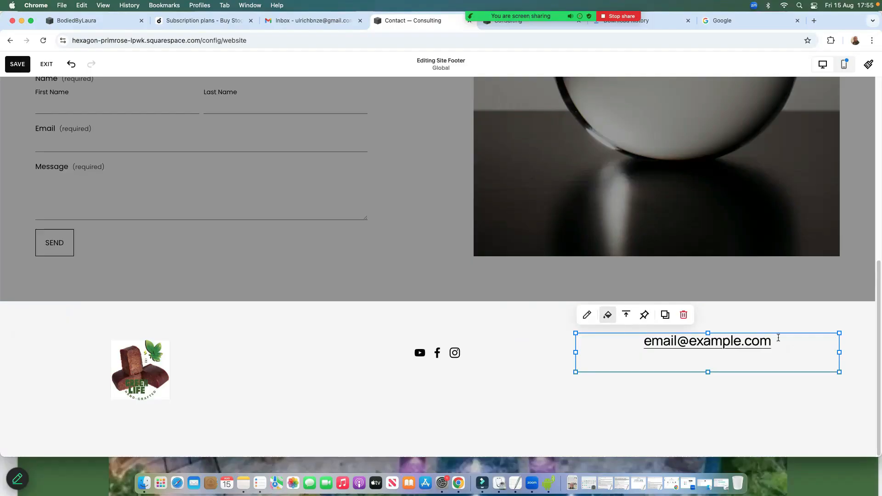
left_click(586, 315)
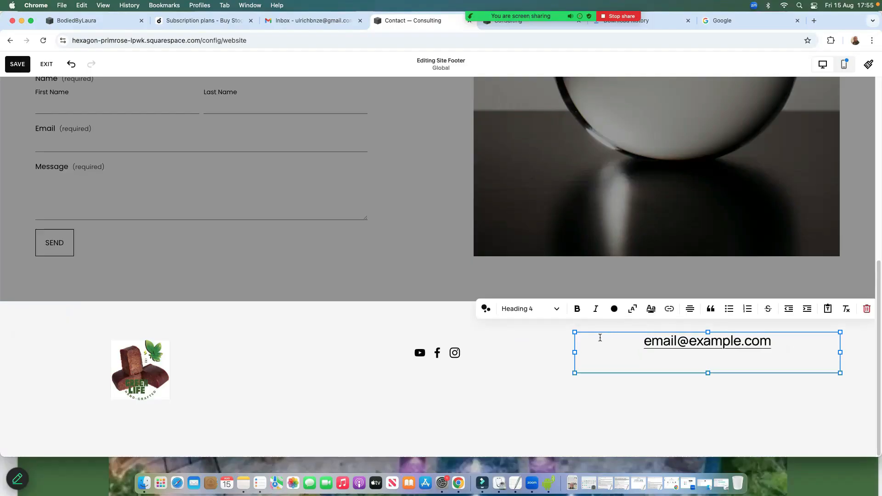
key("super+a")
key("BackSpace")
type("con")
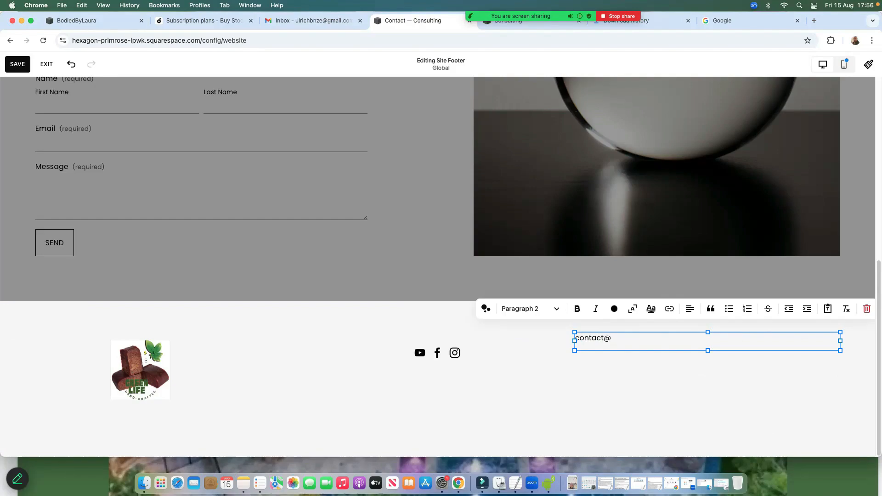
type("ulrichmedia1.com")
left_click(456, 321)
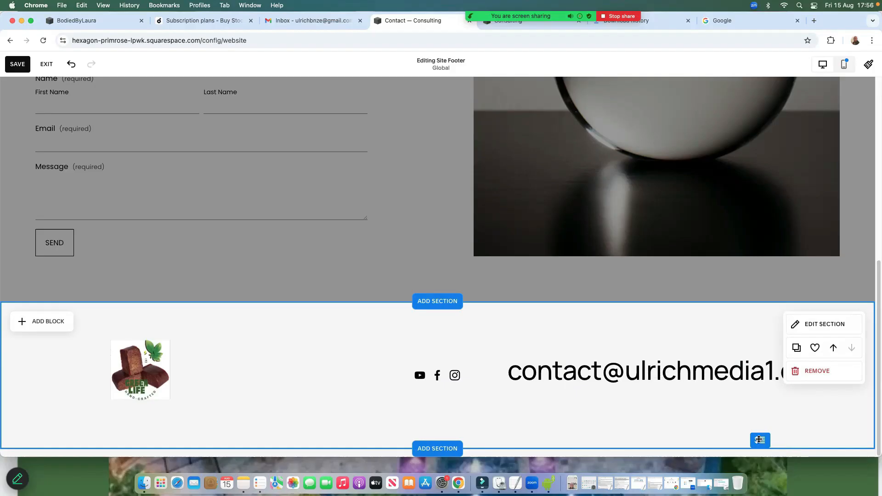
Shorten the footer section slightly, save the footer and exit editing
left_click_drag(758, 440, 755, 432)
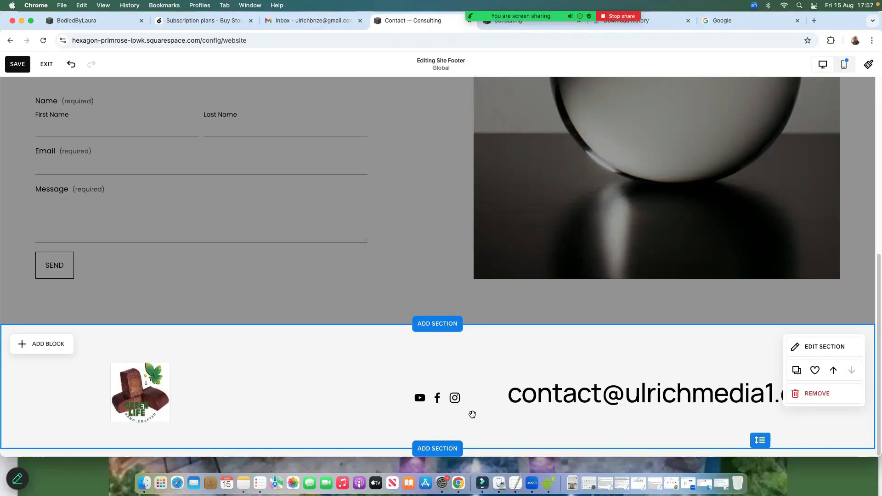
left_click(27, 344)
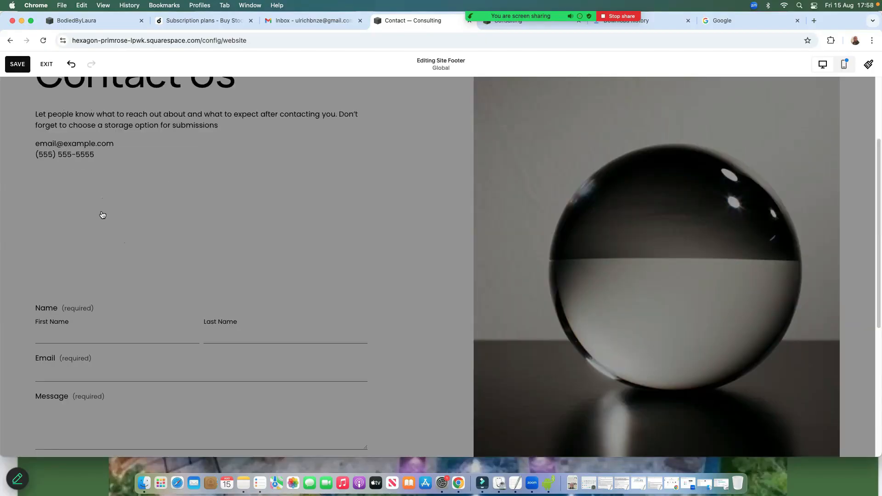
scroll(94, 199, "up", 4)
left_click(14, 64)
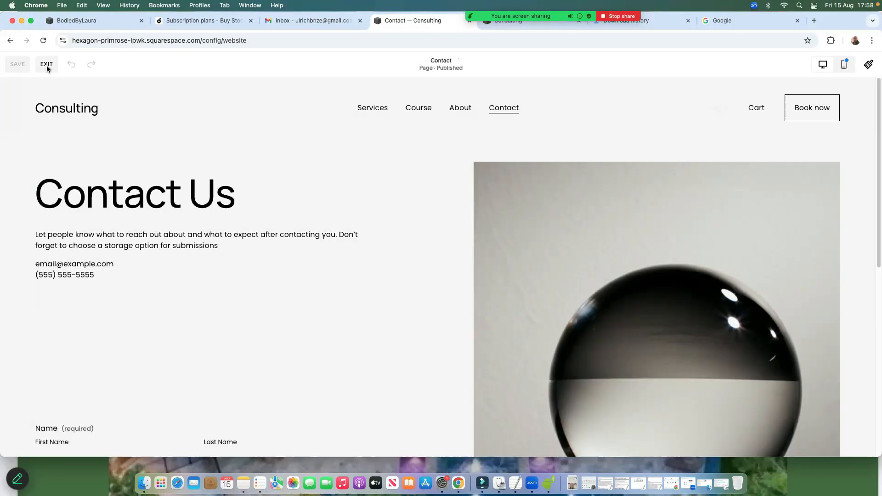
left_click(46, 65)
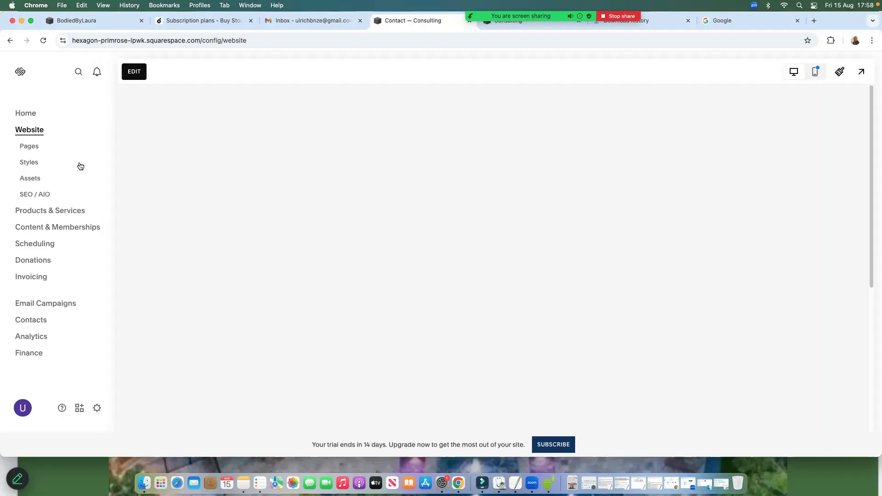
Open the website's page list and look over the main navigation, unlinked pages and Contact page preview
left_click(29, 147)
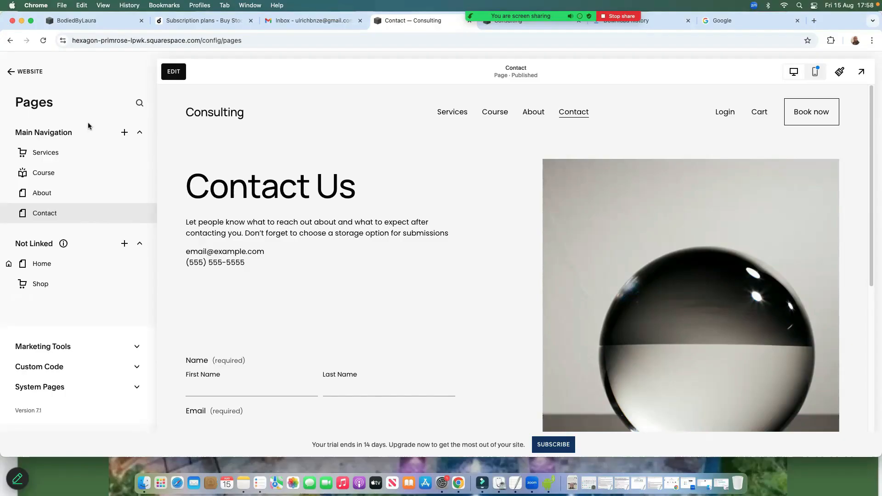
left_click(12, 73)
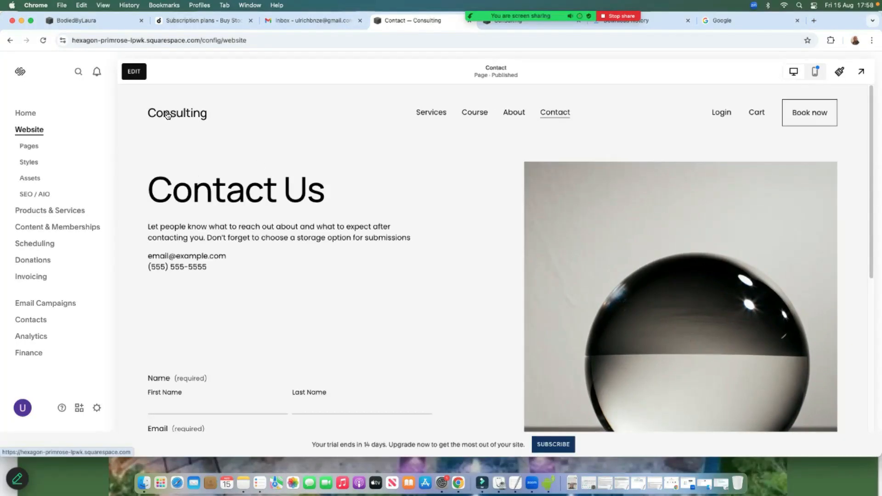
left_click(27, 148)
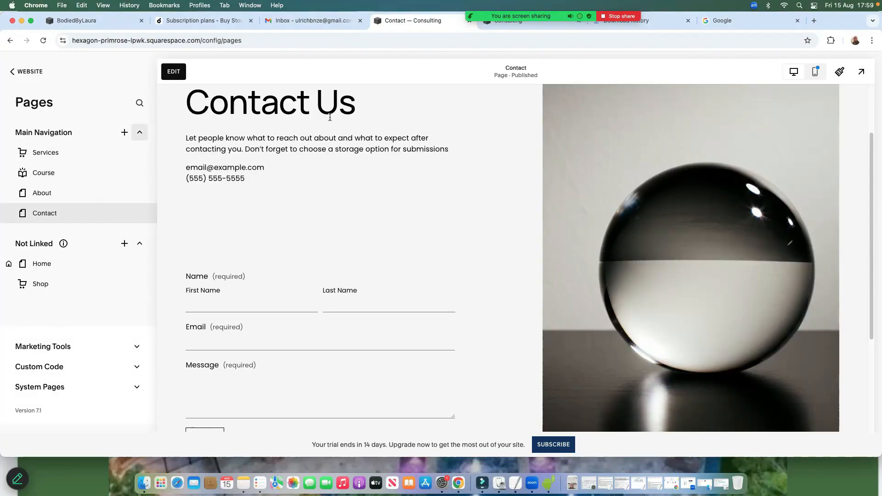
scroll(554, 133, "up", 3)
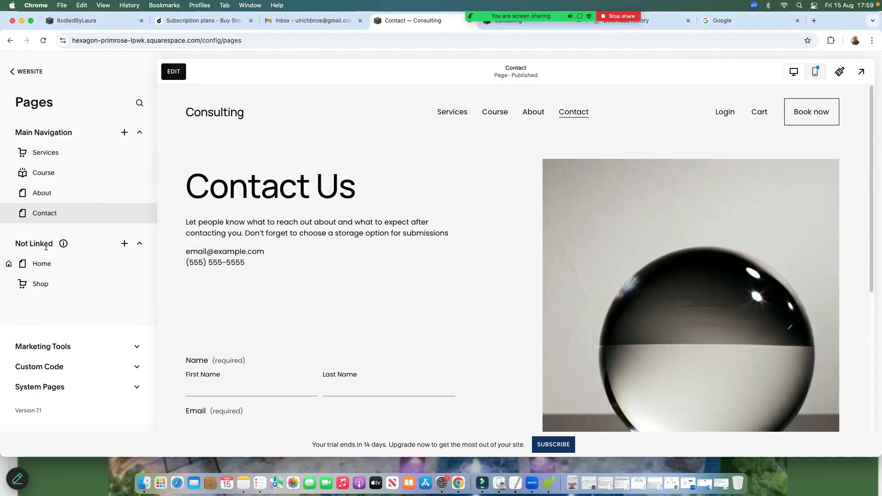
Browse the portfolio layouts and add a Portfolio page to the main navigation, keeping its default name
left_click(124, 134)
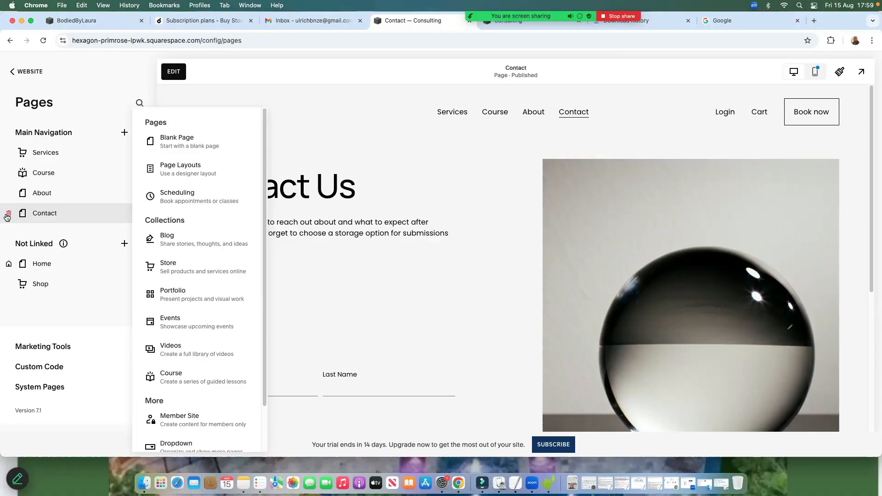
left_click(184, 300)
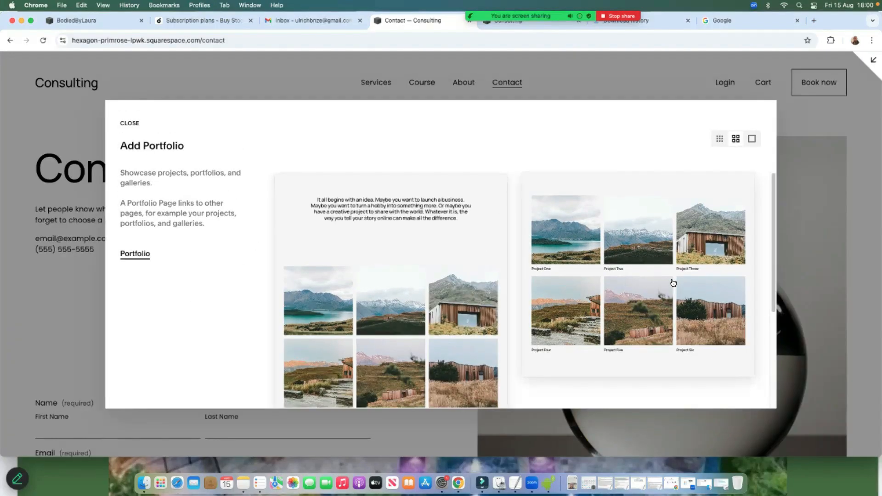
scroll(443, 265, "down", 5)
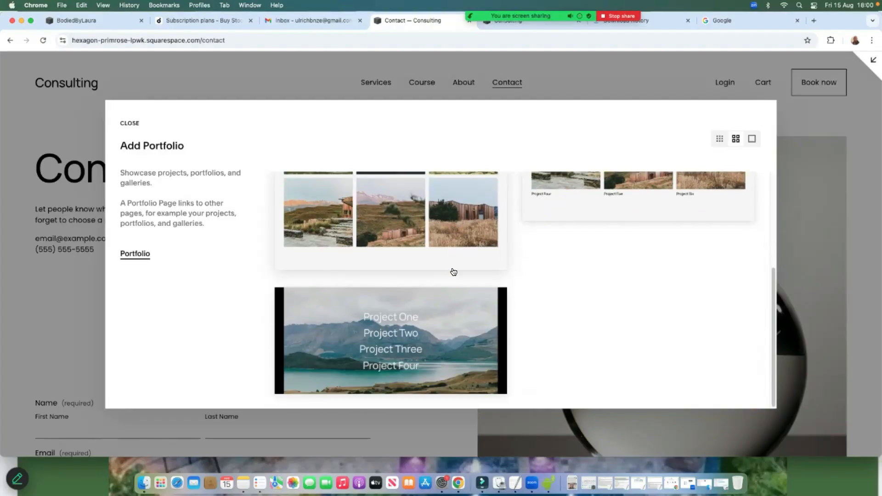
scroll(455, 272, "up", 5)
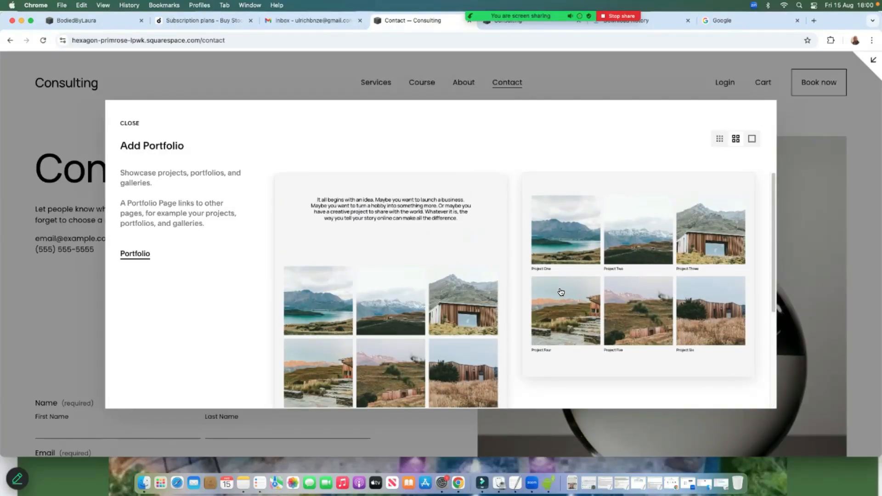
key("Escape")
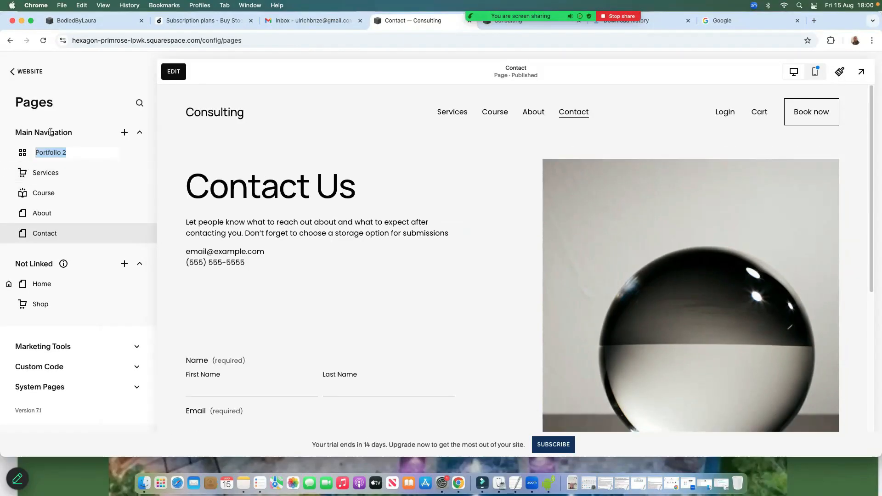
Rename the new portfolio page in the main navigation as Portfolio and open it to view its projects
left_click(81, 154)
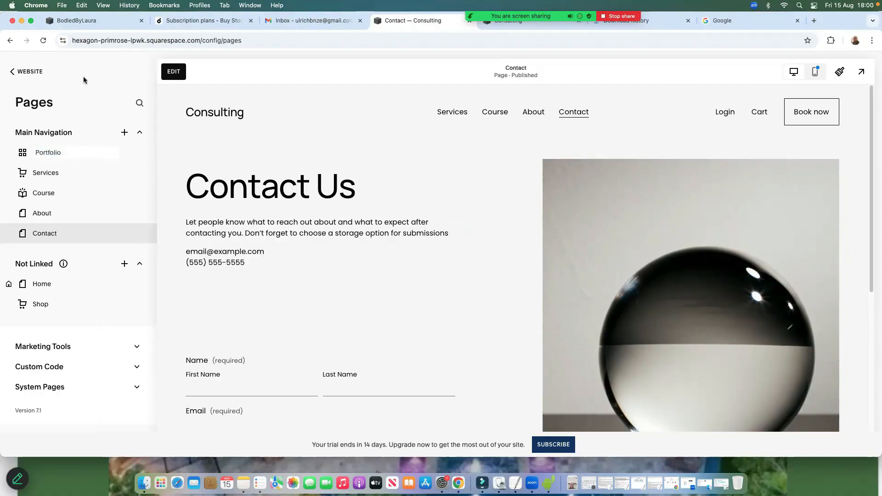
left_click(67, 153)
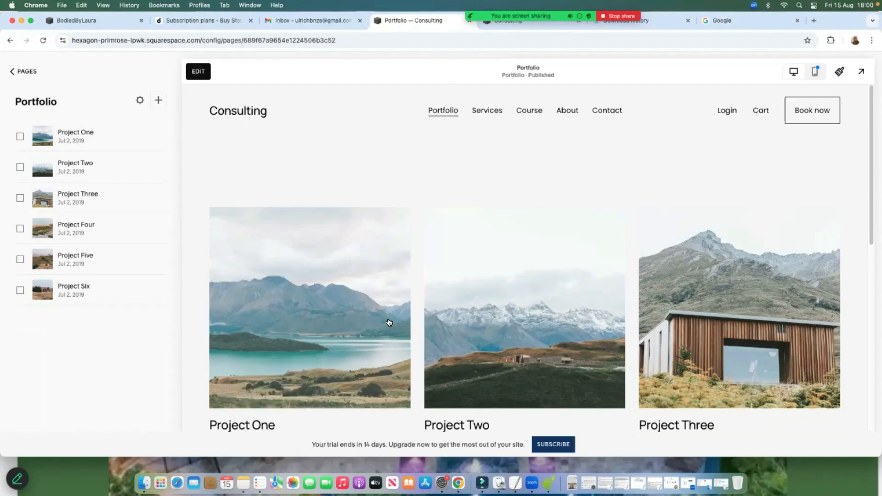
scroll(301, 251, "down", 3)
Open Project One, look over its sample text and images in edit mode, and exit without changes
left_click(301, 251)
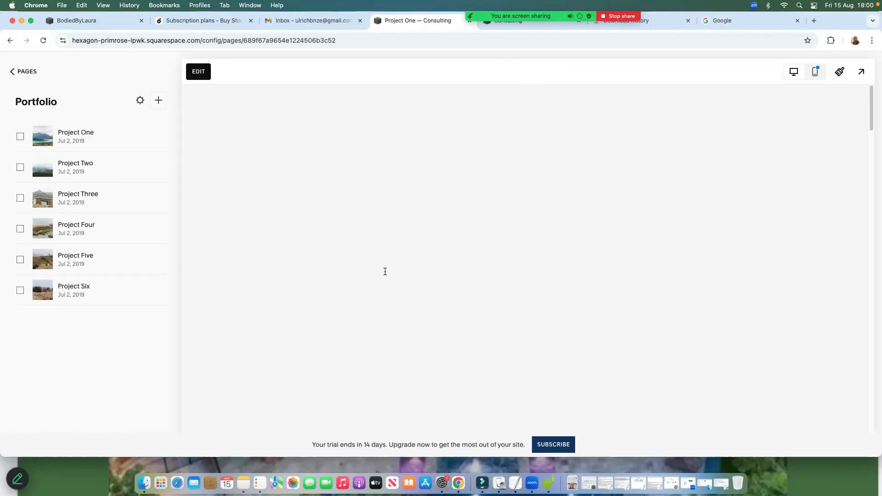
scroll(505, 250, "down", 4)
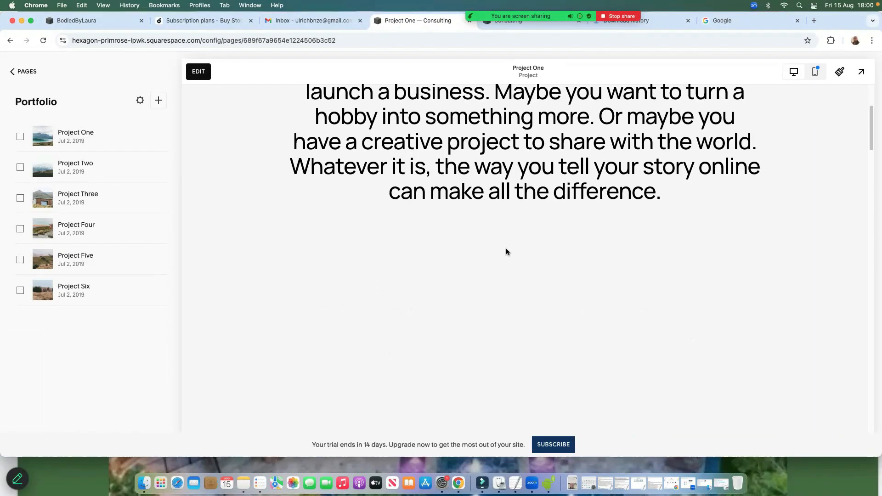
scroll(502, 257, "up", 2)
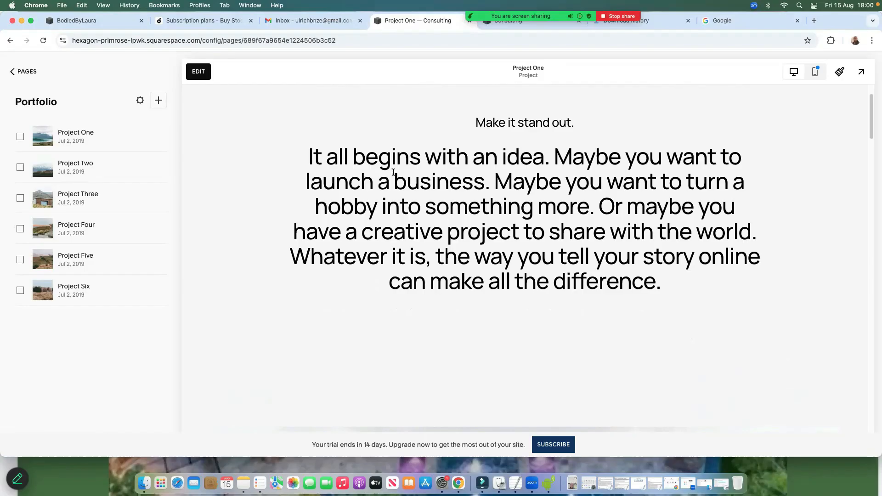
left_click(199, 72)
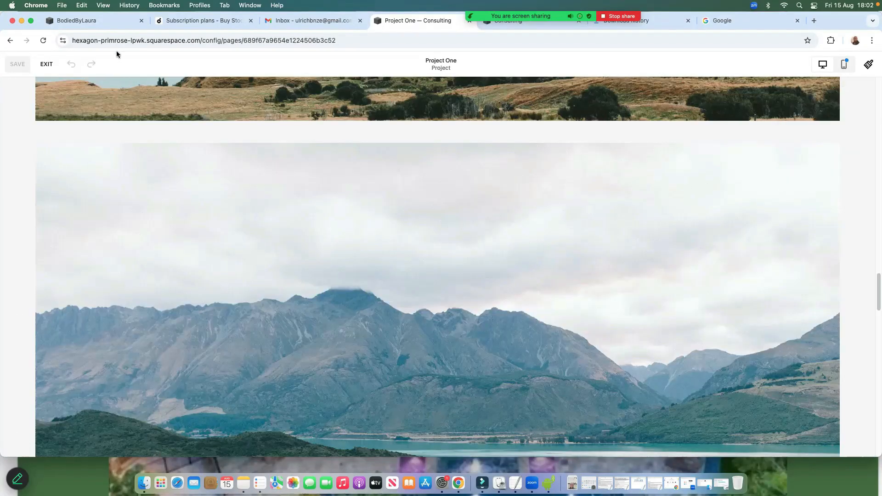
left_click(46, 65)
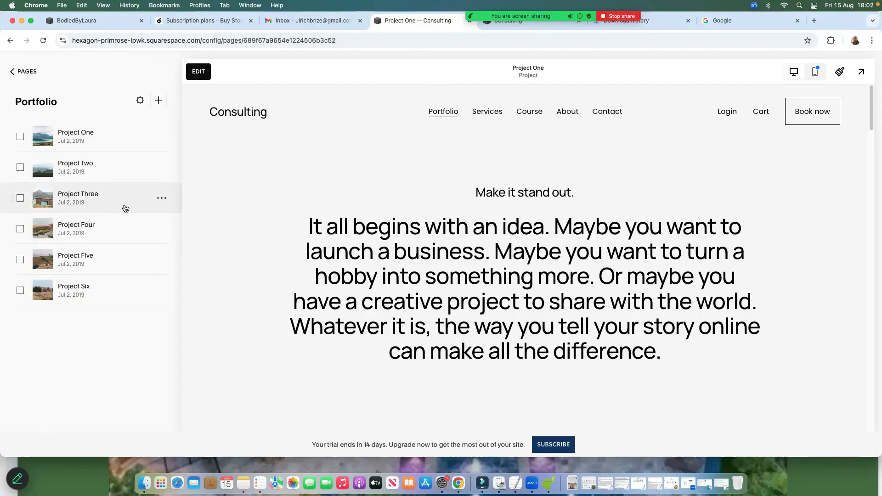
Open Project Three, look over its sections in edit mode, and exit without changes
left_click(111, 201)
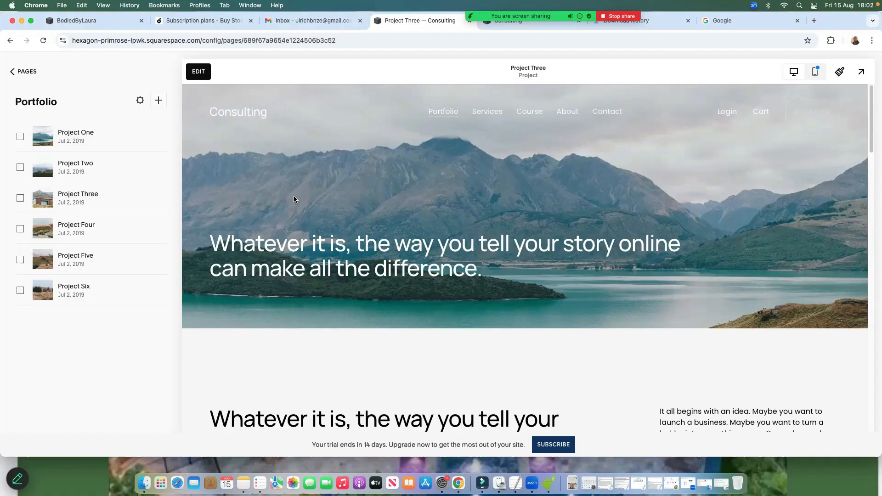
left_click(198, 72)
scroll(388, 279, "down", 2)
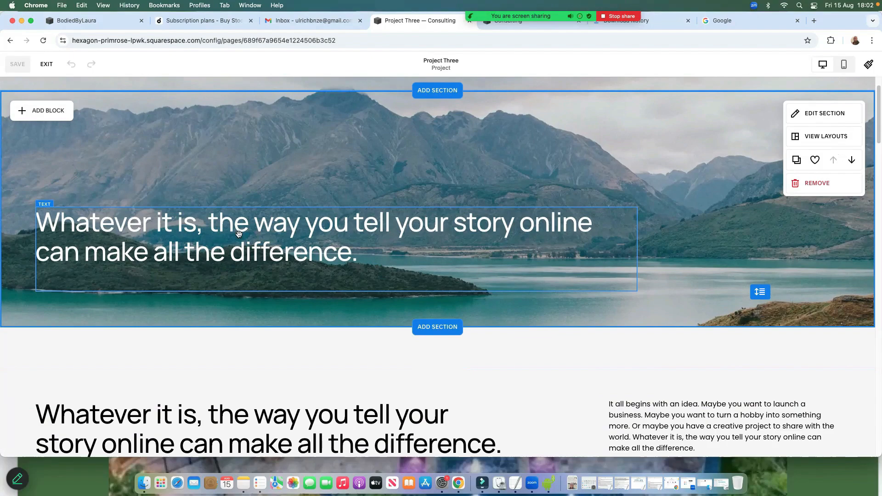
scroll(321, 227, "down", 3)
left_click(46, 66)
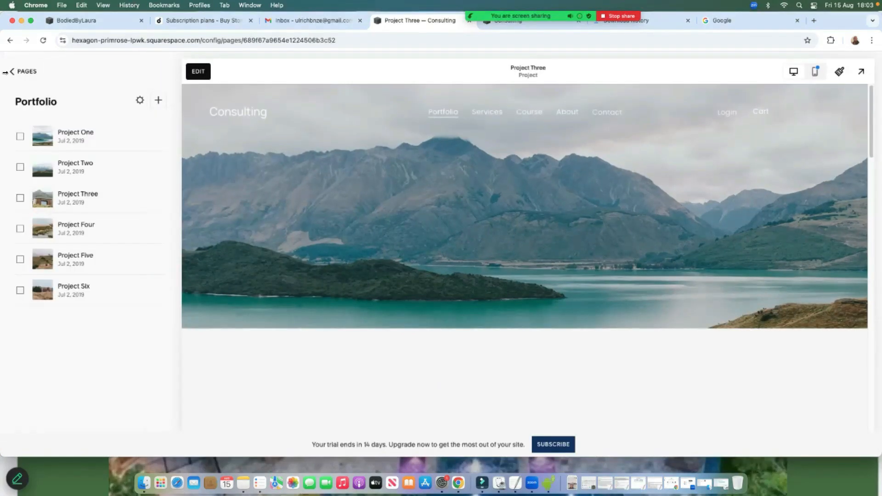
Return to the page list and reorder the main navigation as About, Services, Portfolio, Course, Contact
left_click(12, 73)
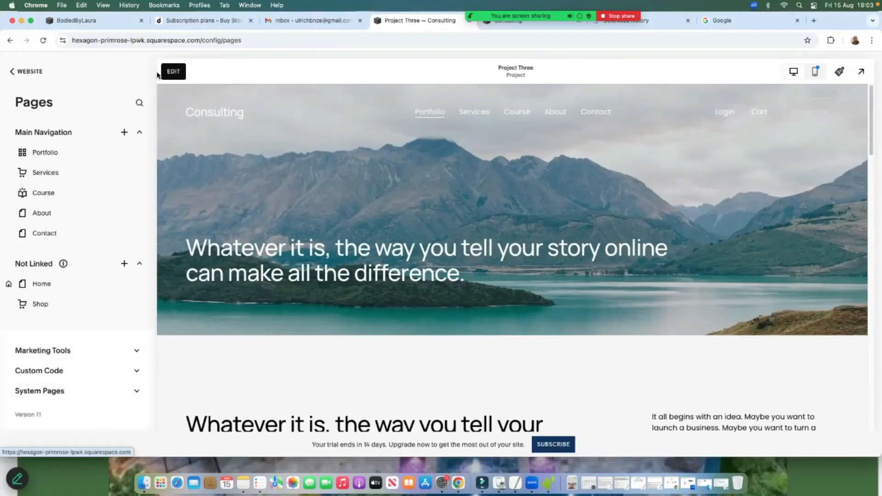
left_click(15, 71)
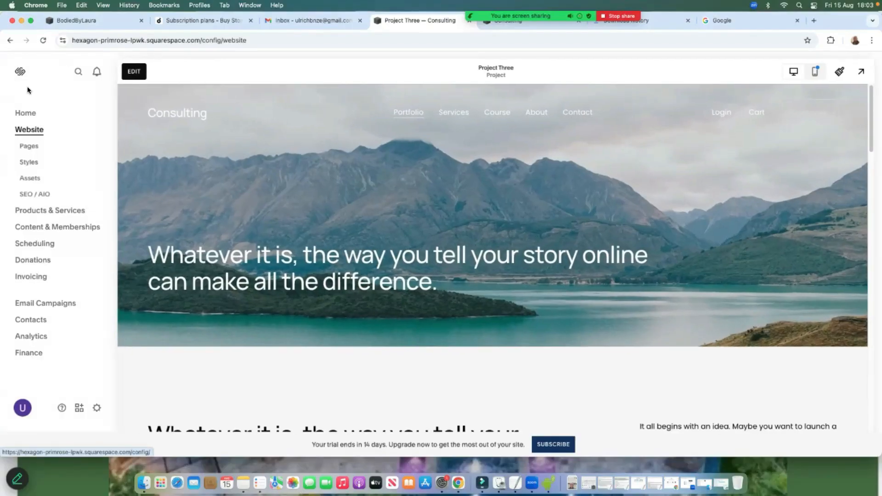
left_click(33, 146)
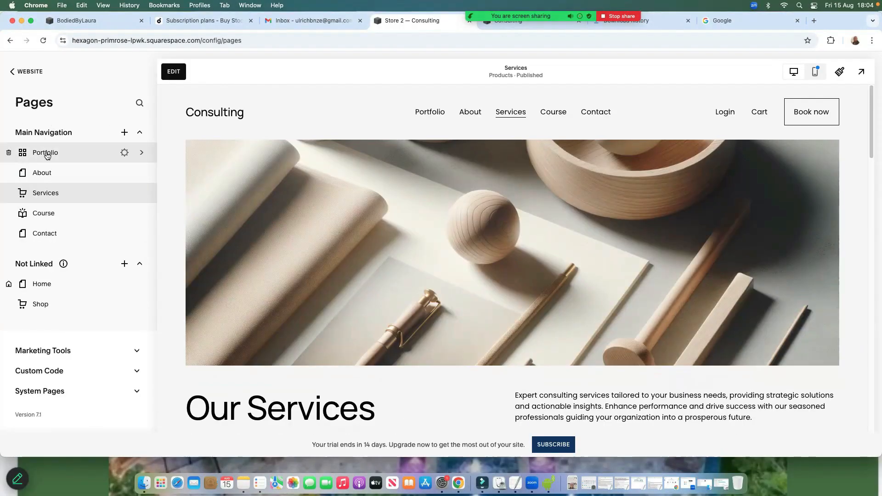
left_click_drag(51, 156, 46, 194)
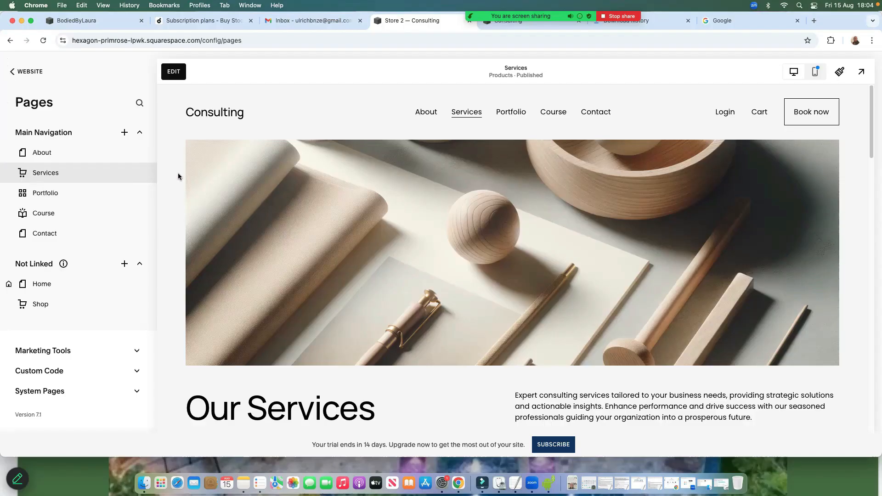
Try placing the Shop page in the main navigation above Contact, and return it to the unlinked pages
left_click(124, 133)
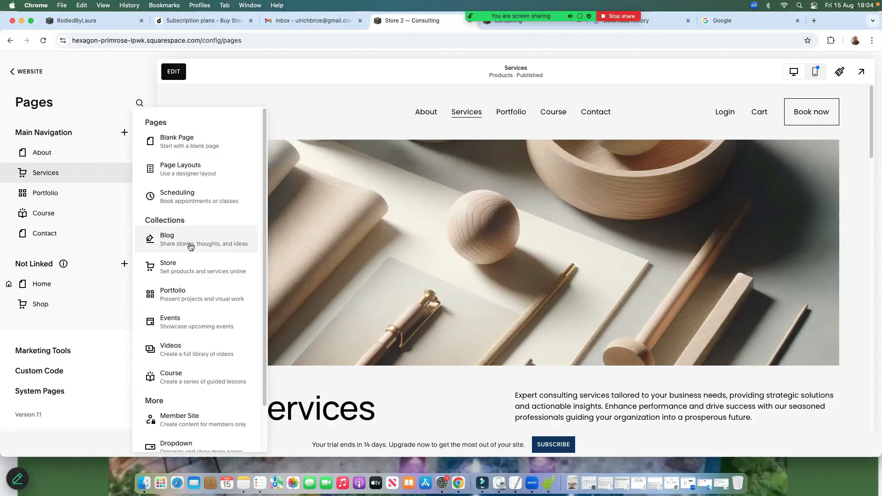
left_click(72, 305)
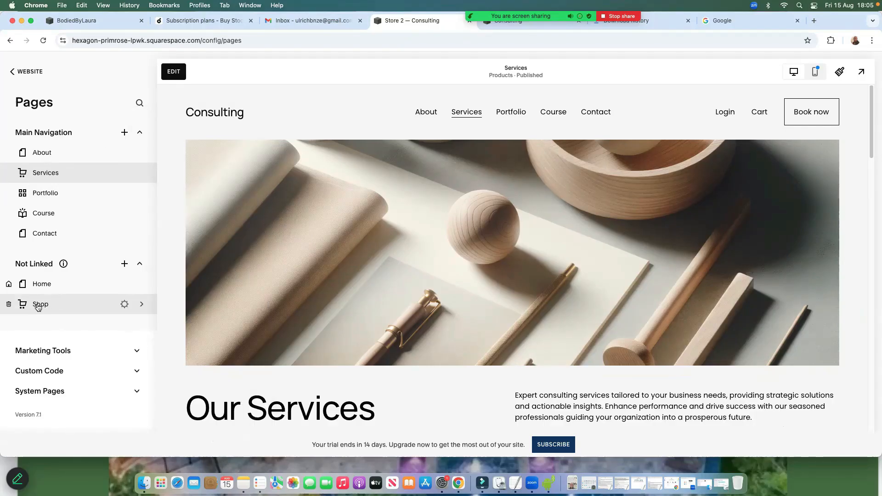
left_click_drag(52, 294, 47, 234)
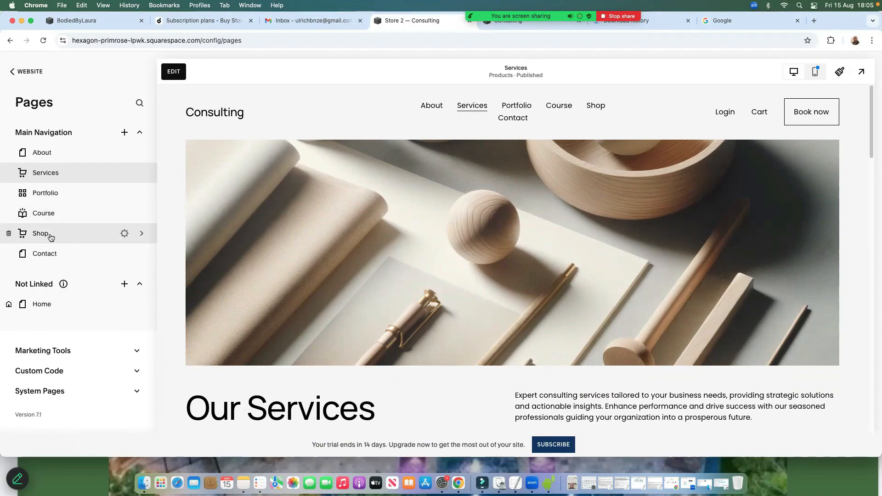
left_click_drag(51, 237, 48, 284)
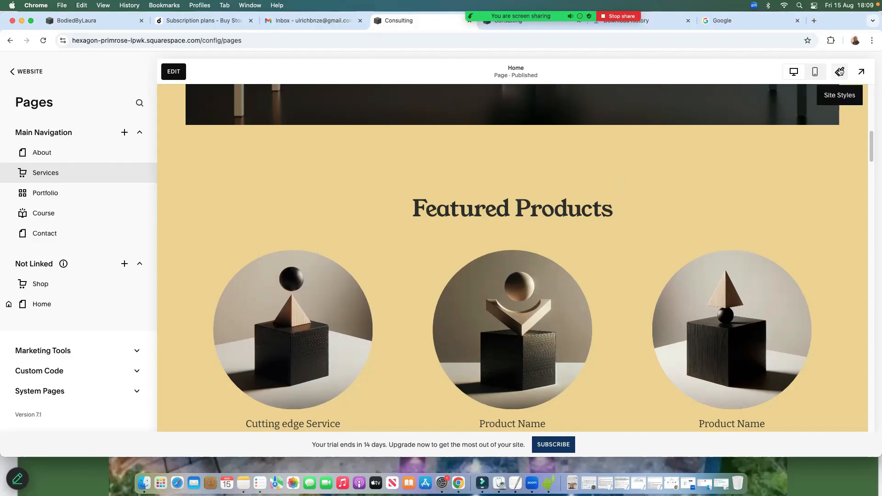
Show the Home page in mobile view, open it for editing and make the desk image at its start taller
left_click(815, 73)
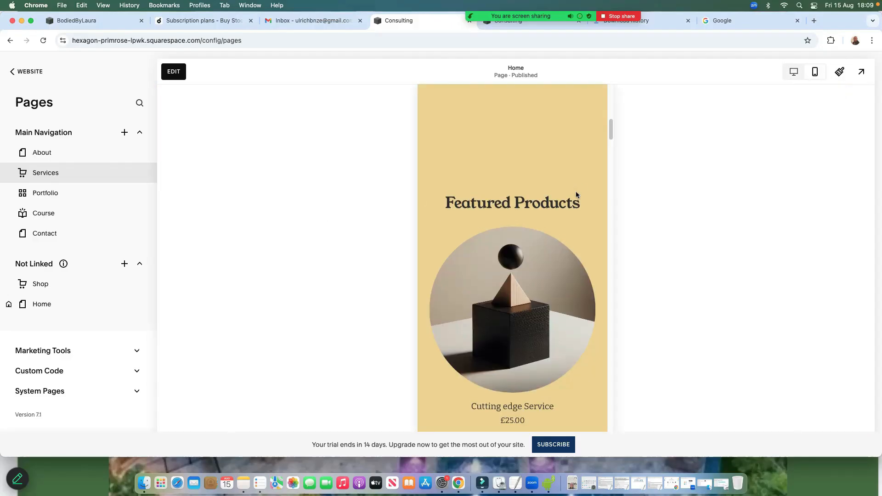
scroll(553, 216, "down", 5)
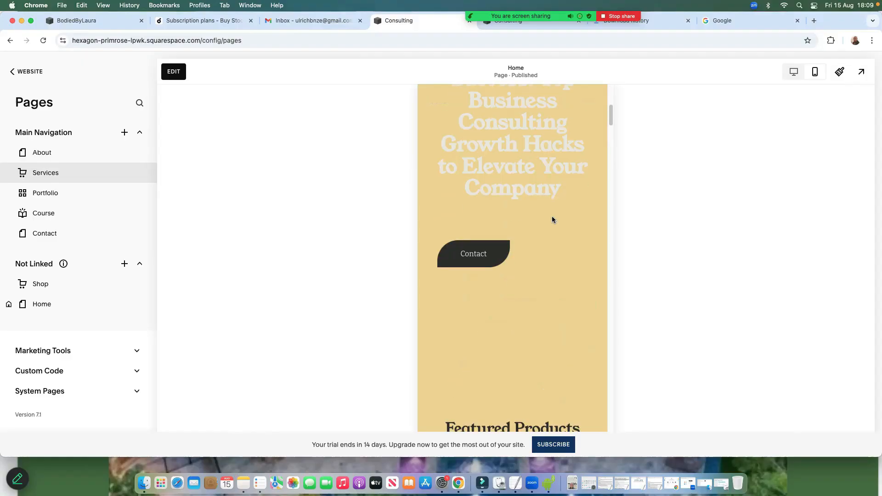
left_click(429, 268)
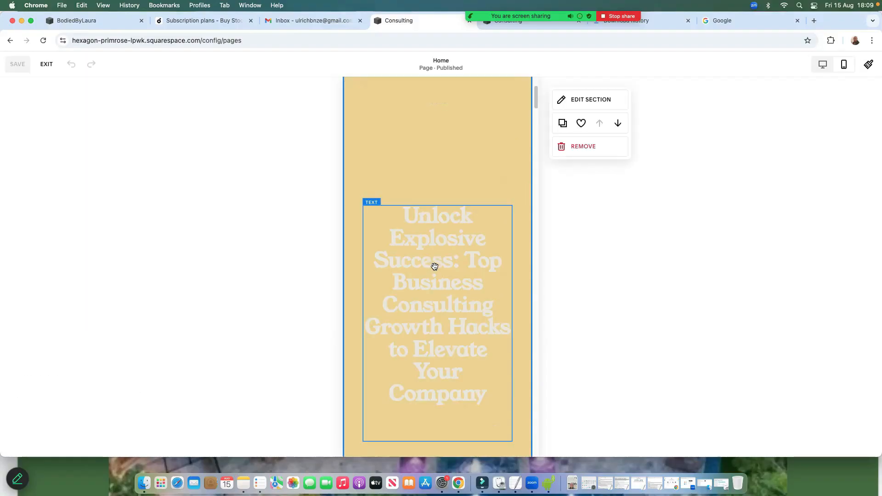
scroll(433, 267, "up", 3)
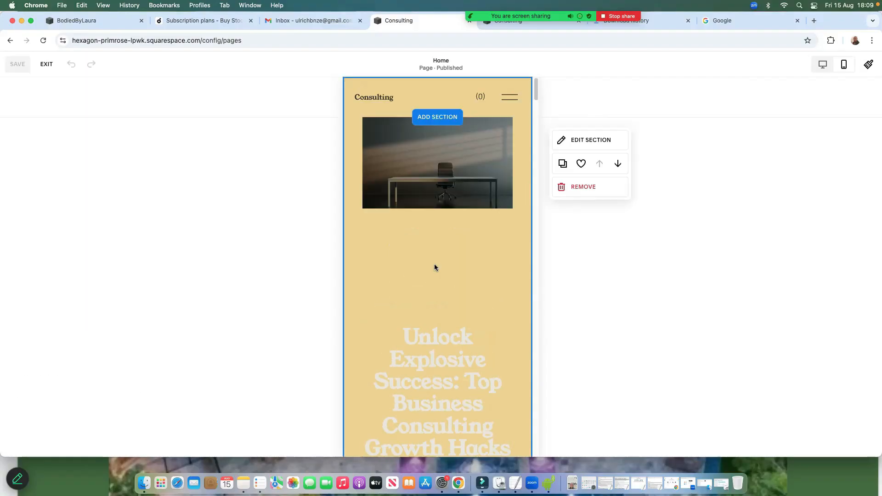
left_click(416, 196)
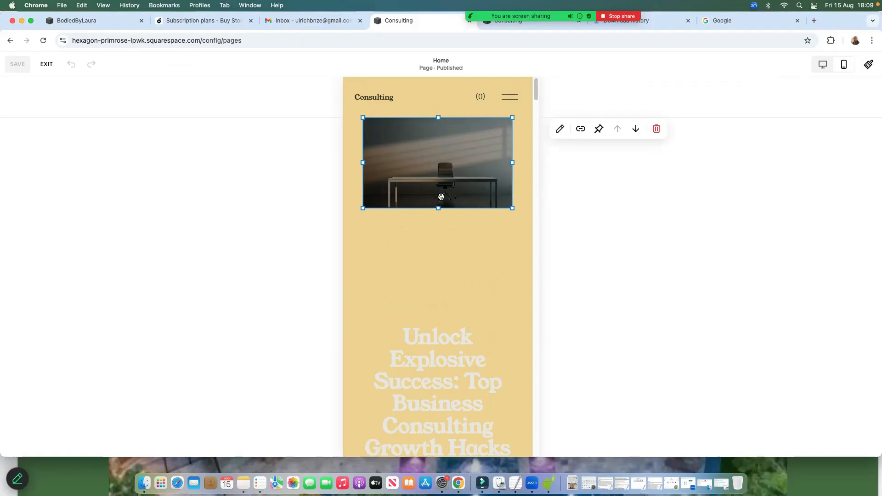
left_click_drag(438, 210, 458, 240)
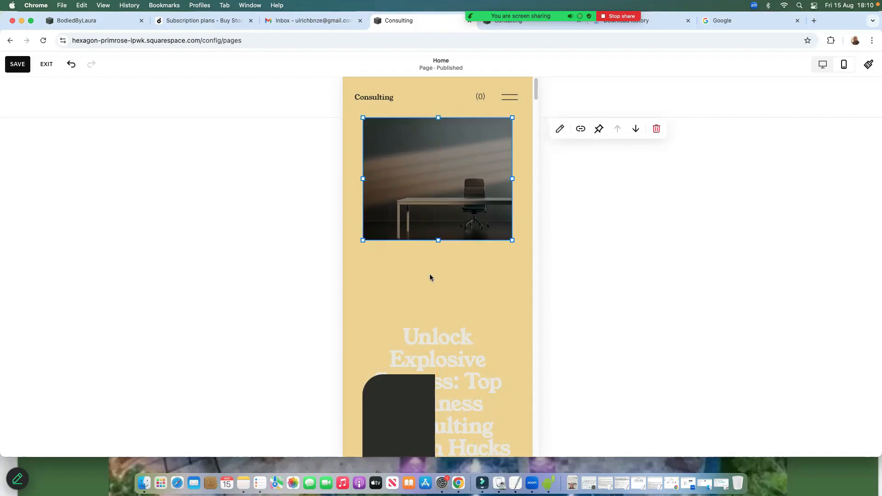
Shrink the Contact button in the mobile layout and place it at the left edge, just below the hero heading's last line
scroll(431, 276, "down", 1)
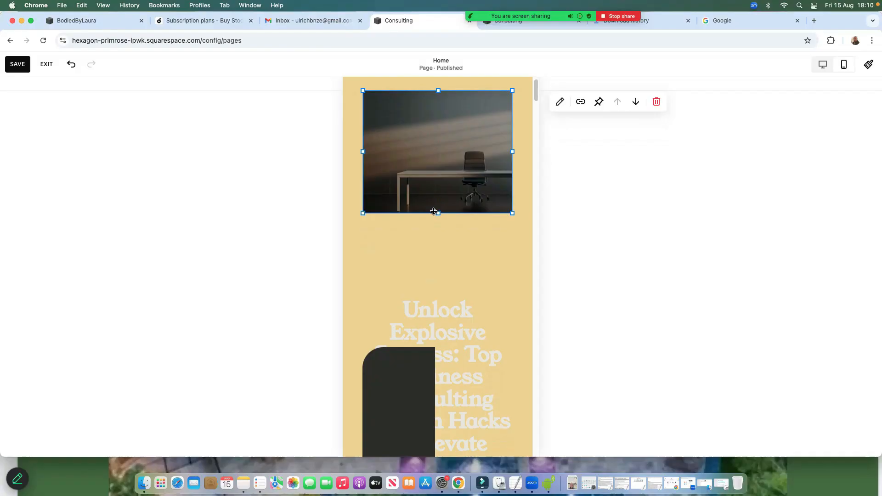
scroll(470, 315, "down", 5)
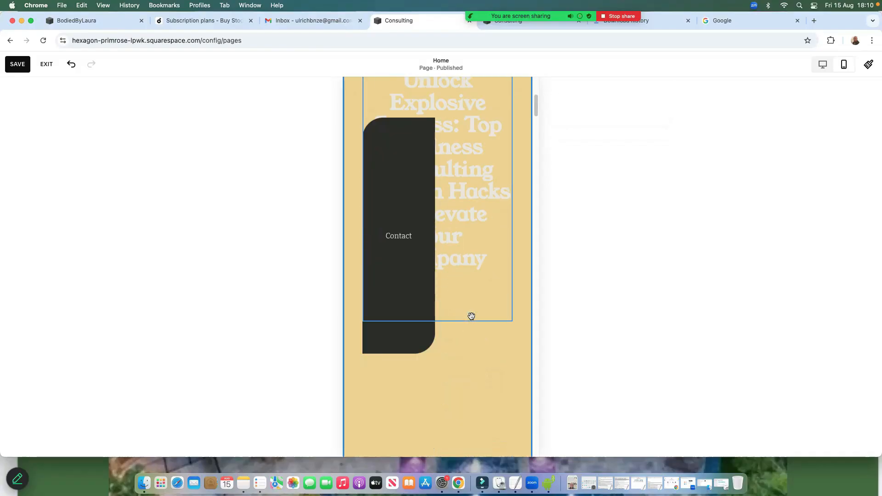
left_click(457, 300)
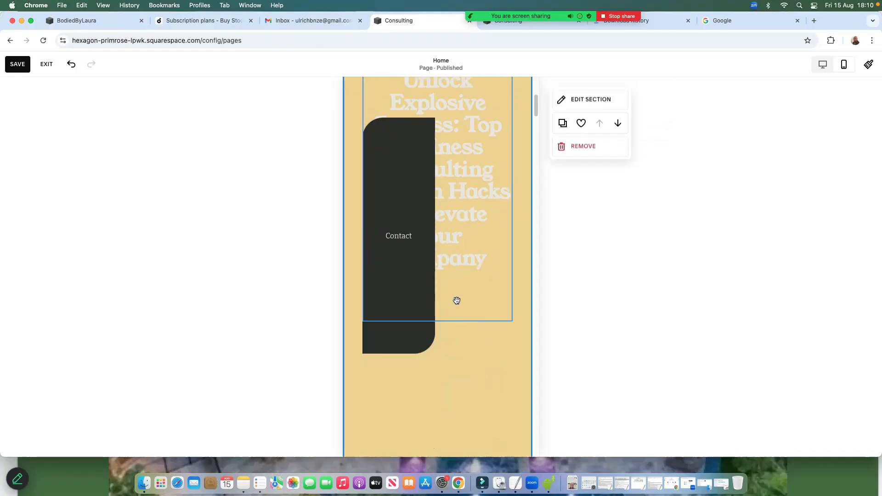
left_click(410, 250)
left_click_drag(434, 353, 381, 201)
left_click_drag(382, 160, 383, 322)
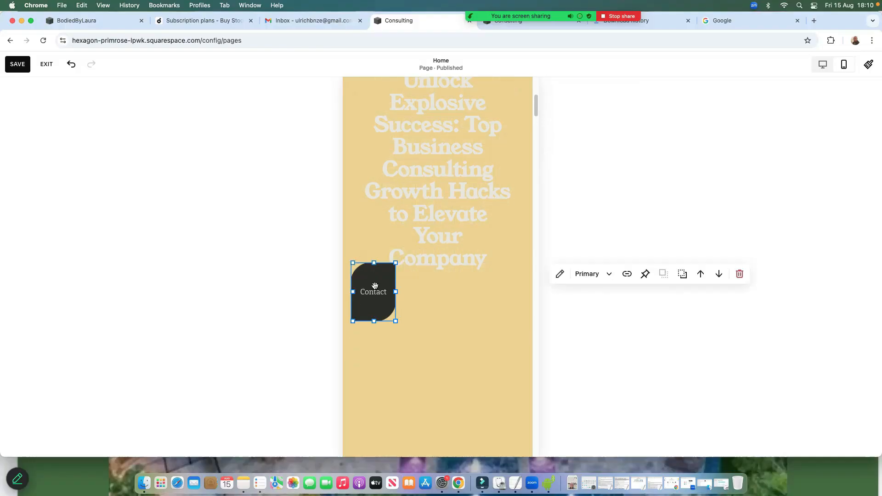
left_click_drag(375, 288, 381, 305)
Review the Home page's mobile layout from the hero heading down to the footer and save the changes
scroll(431, 299, "up", 5)
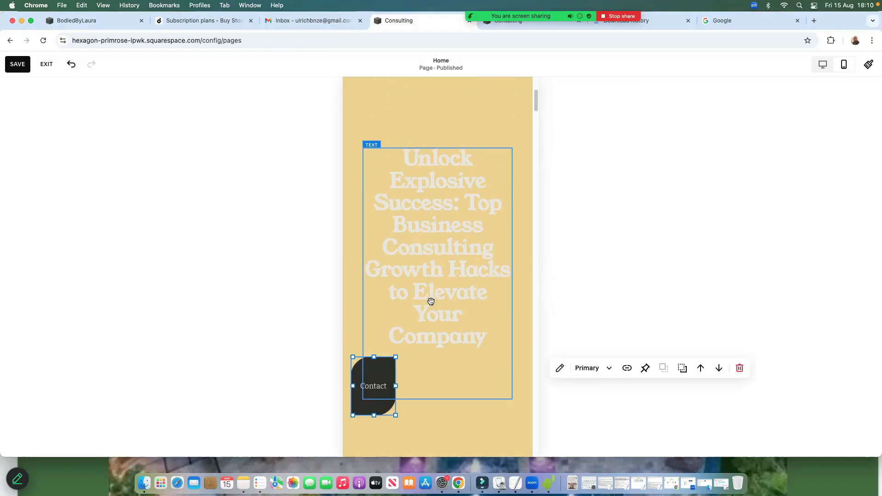
scroll(429, 303, "down", 3)
scroll(430, 305, "down", 10)
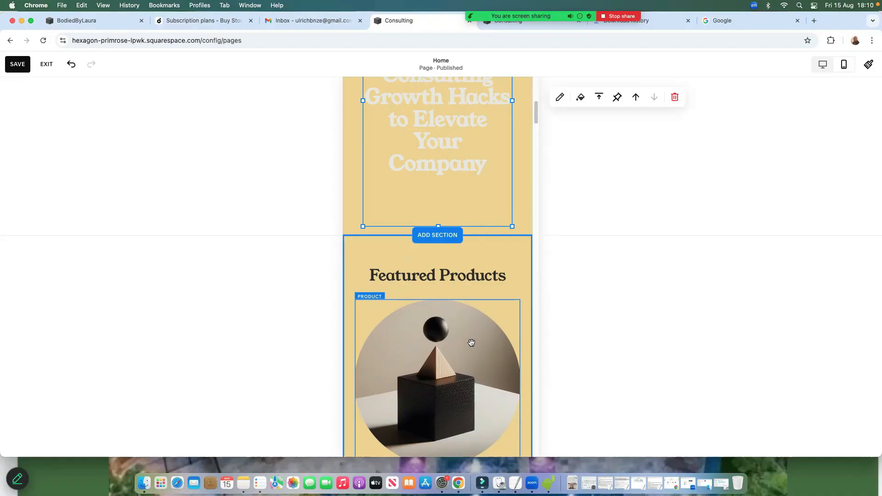
scroll(466, 339, "down", 10)
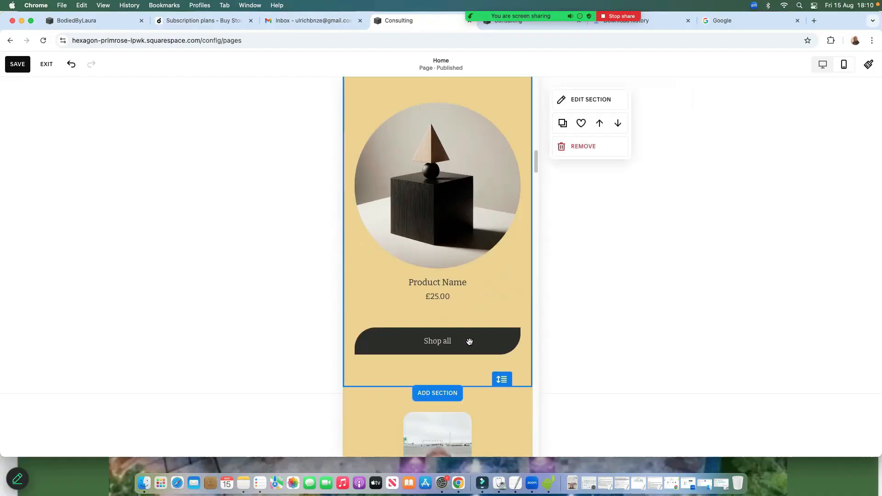
scroll(469, 344, "down", 10)
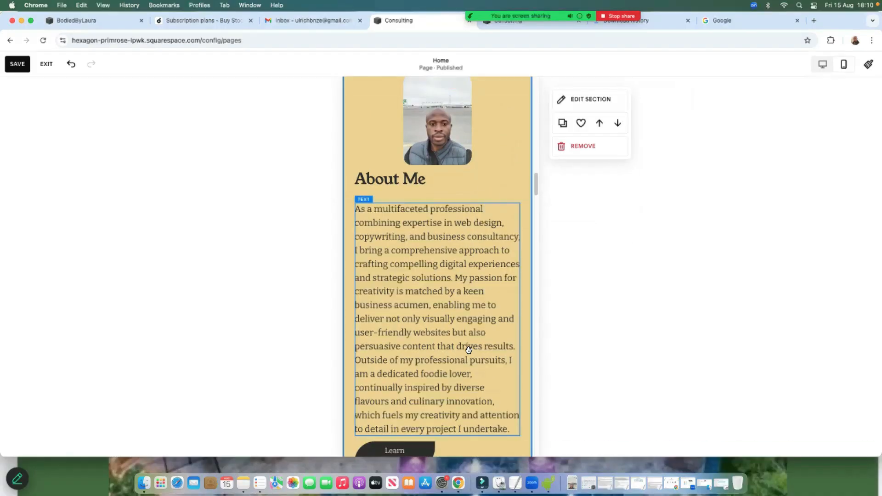
scroll(468, 353, "down", 10)
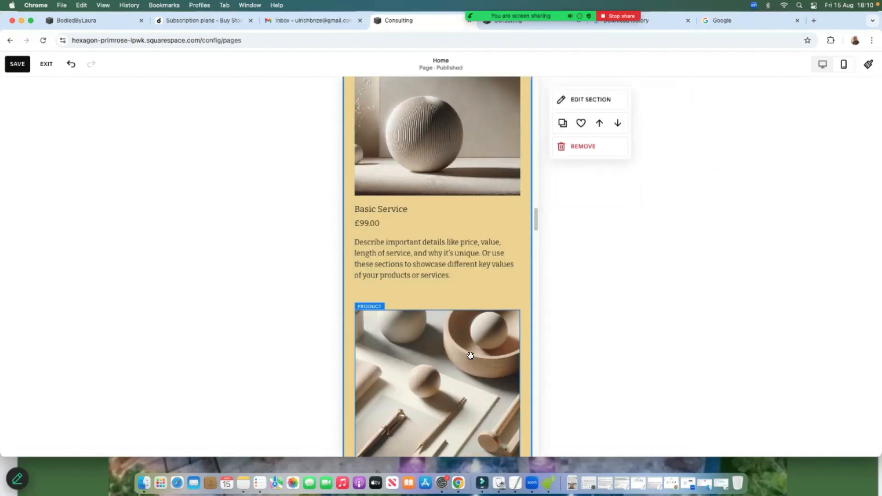
scroll(473, 358, "down", 10)
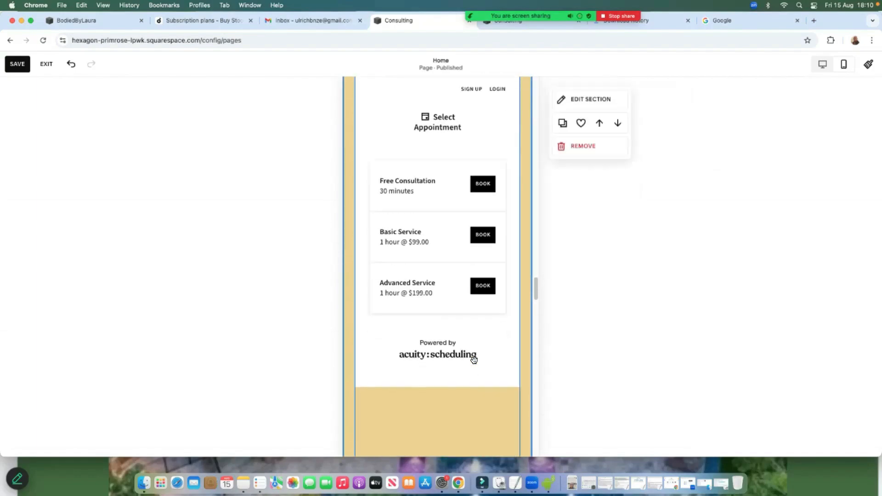
scroll(471, 365, "down", 15)
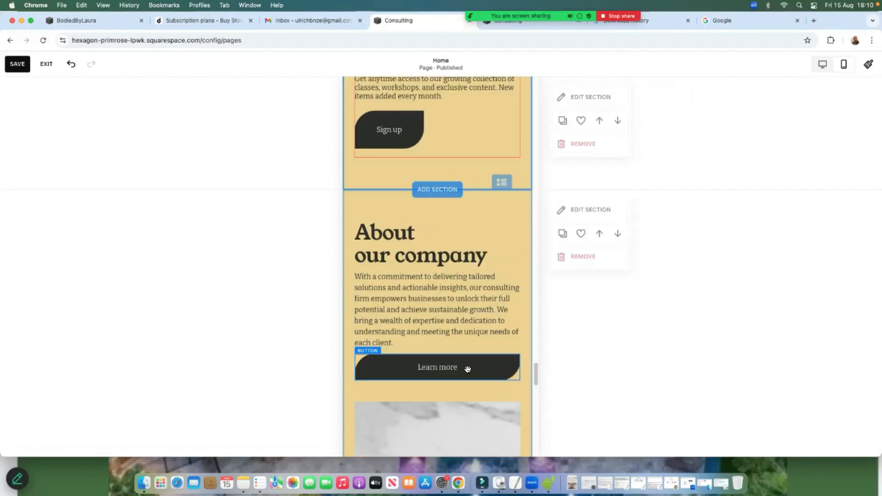
scroll(466, 371, "up", 5)
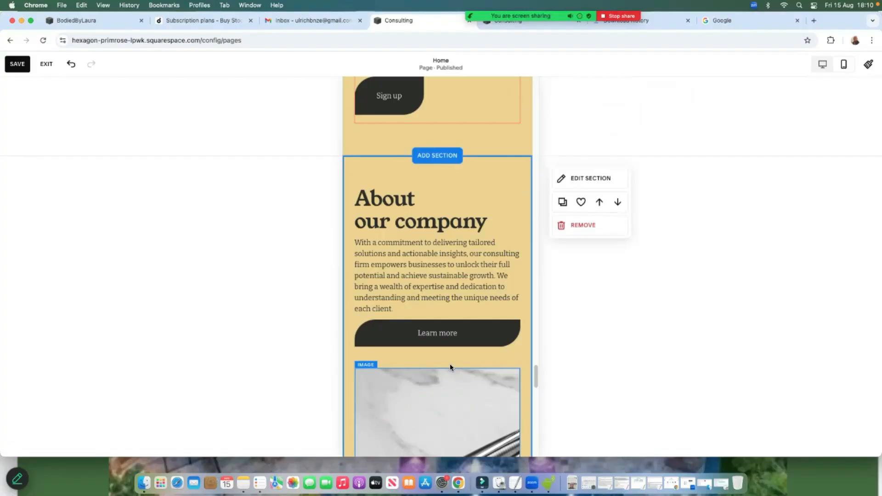
scroll(490, 352, "down", 10)
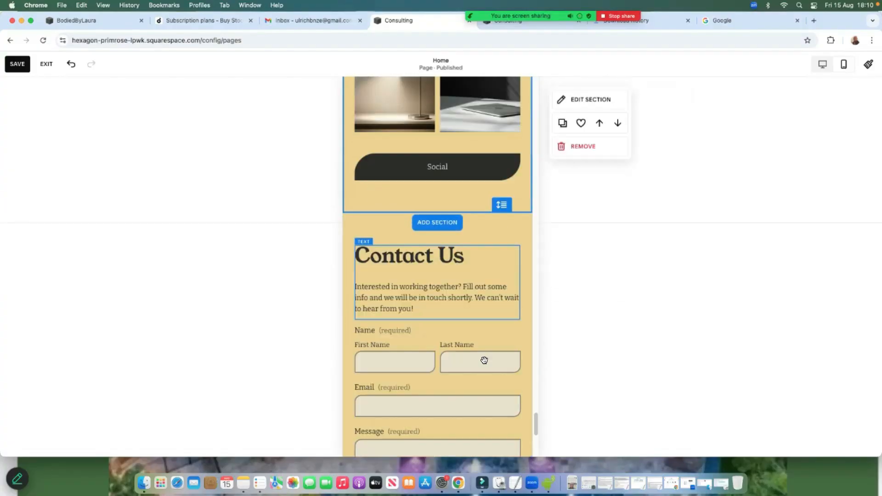
scroll(484, 360, "down", 5)
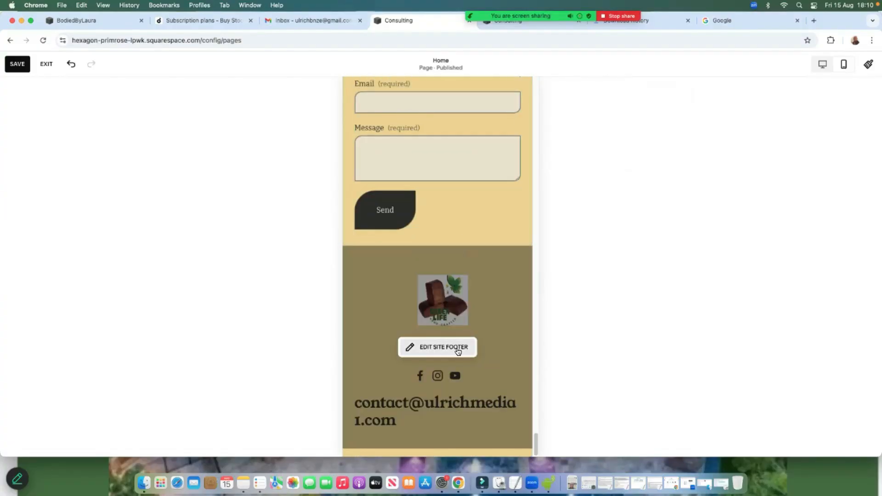
scroll(458, 352, "up", 15)
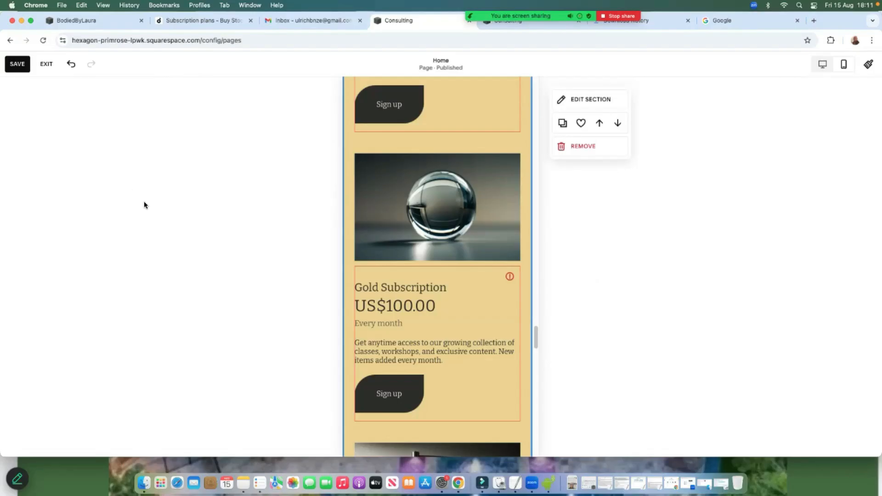
scroll(436, 232, "up", 5)
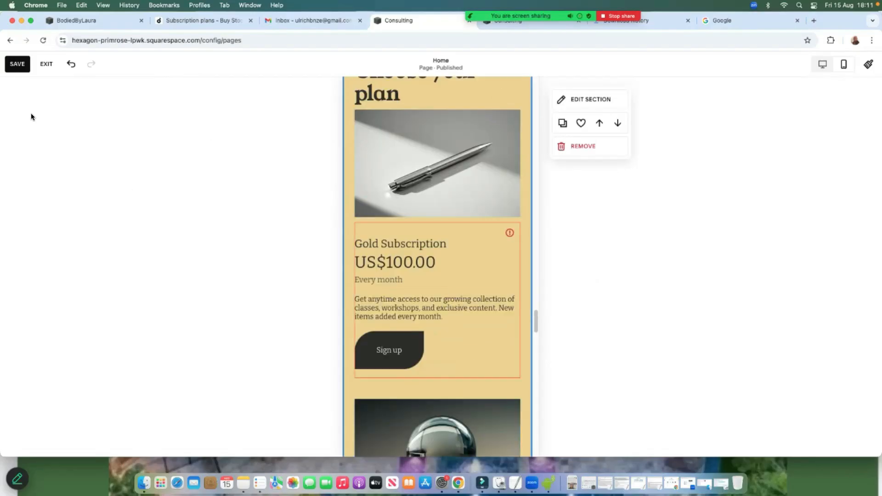
left_click(17, 64)
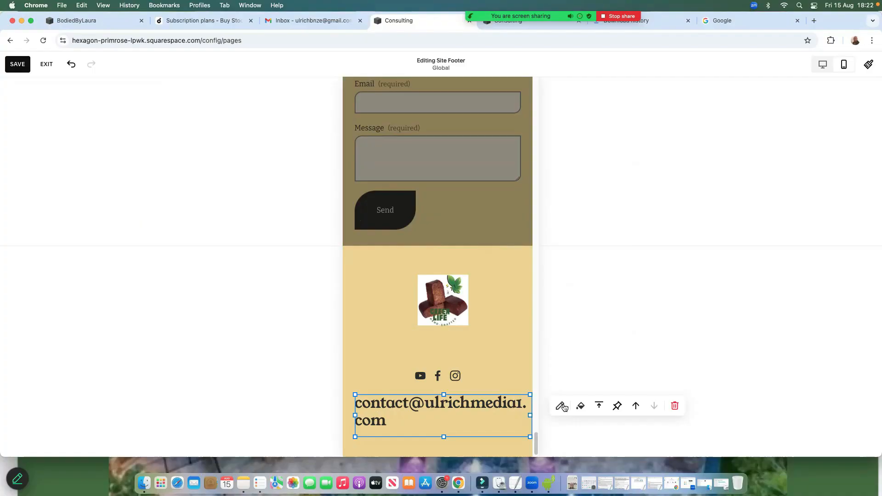
Change the email text in the mobile site footer to the Heading 3 style
left_click(564, 408)
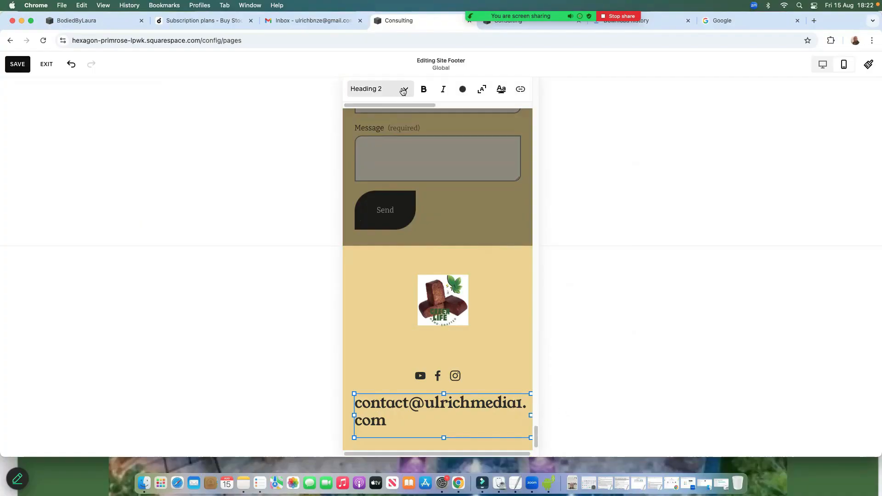
left_click(402, 90)
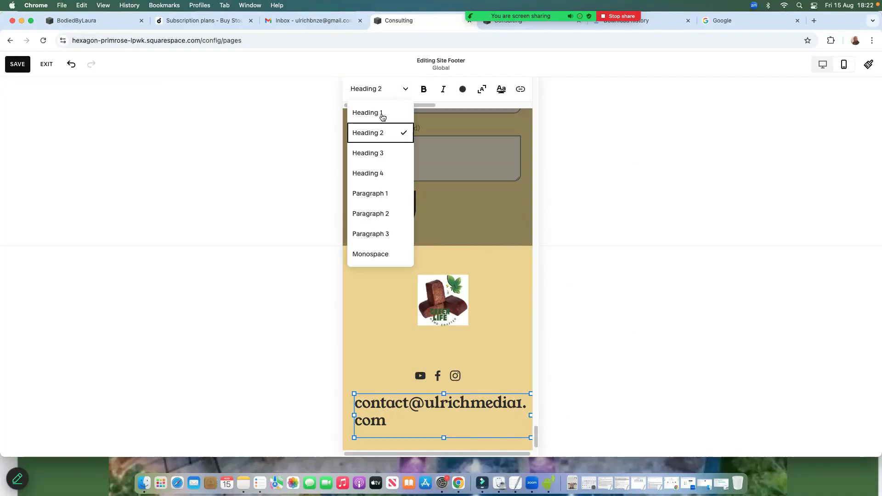
left_click(378, 156)
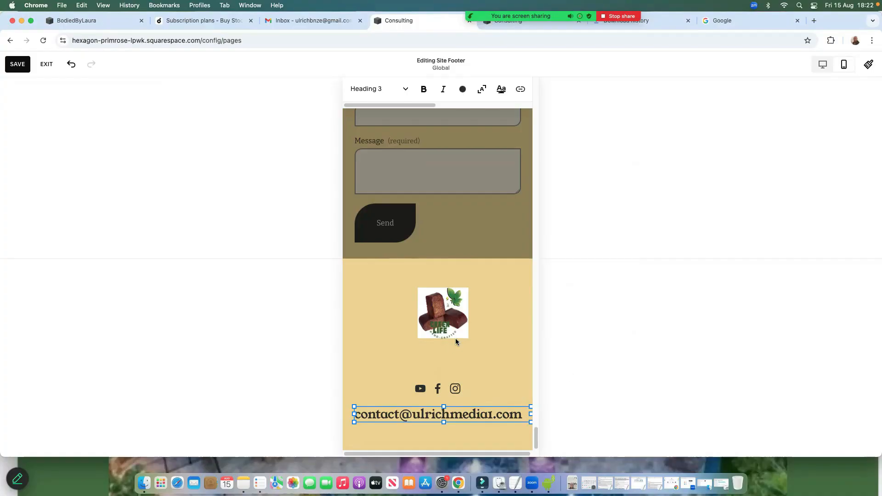
left_click(481, 345)
Leave footer editing, check the mobile Home page sections back up to Featured Products, and save the changes
scroll(478, 345, "up", 10)
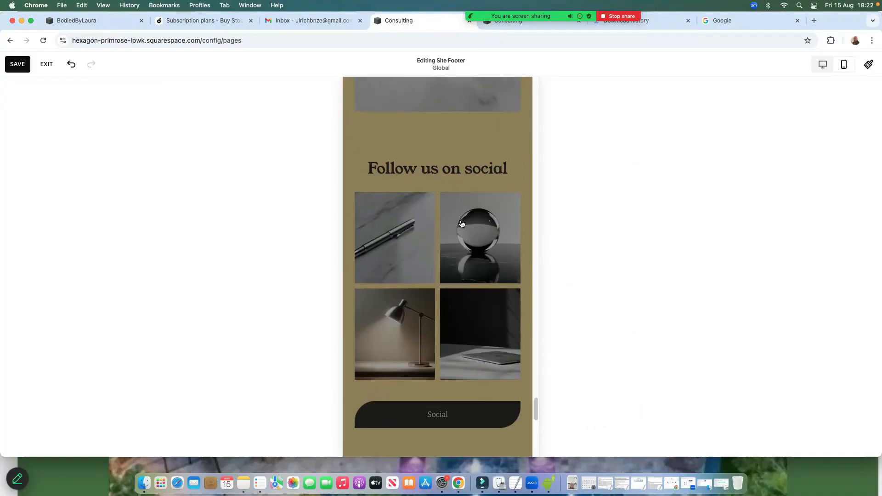
left_click(432, 219)
scroll(449, 247, "up", 10)
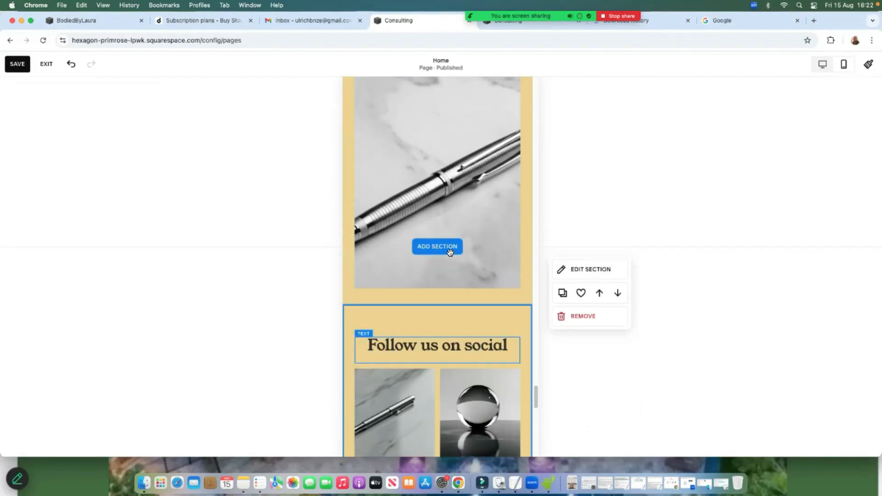
scroll(448, 257, "up", 10)
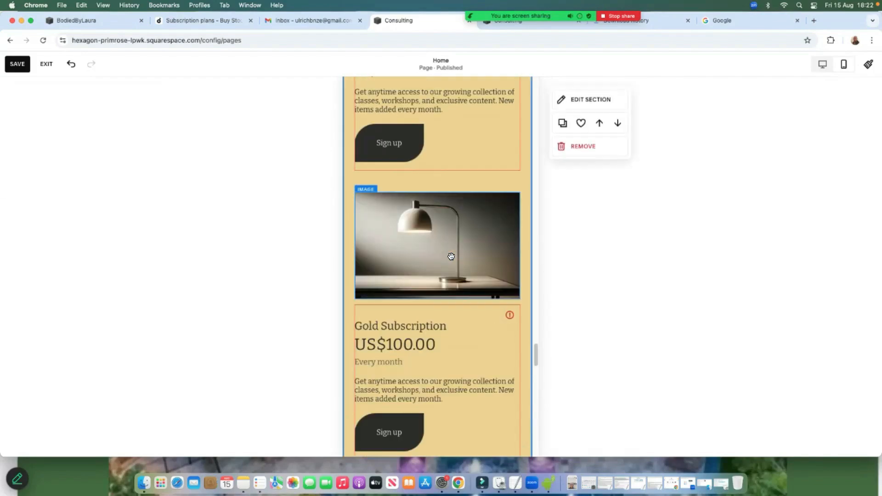
scroll(441, 276, "up", 10)
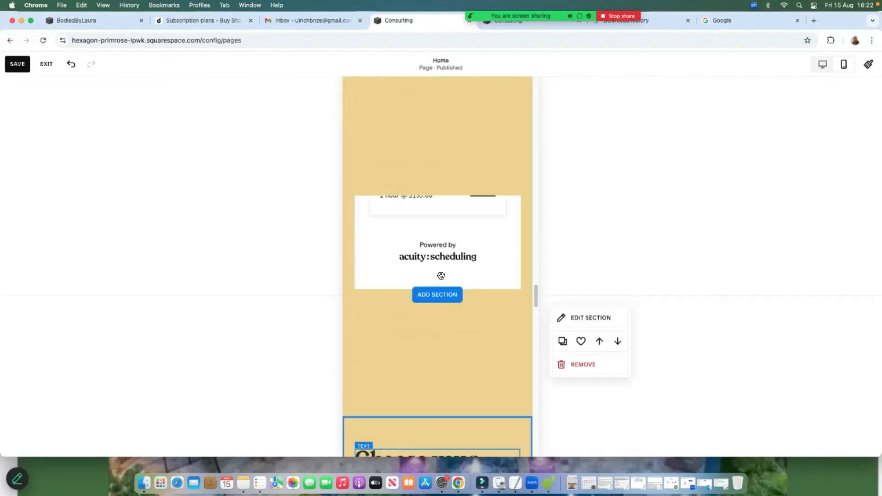
scroll(441, 274, "up", 15)
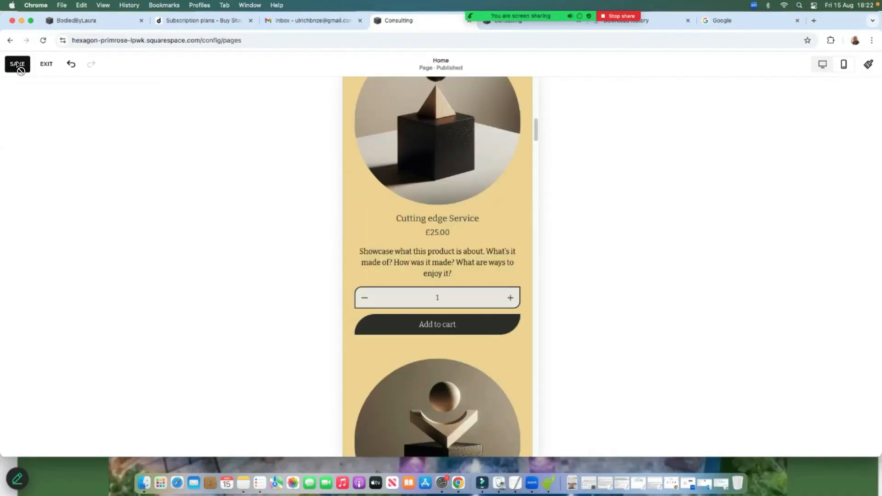
left_click(17, 64)
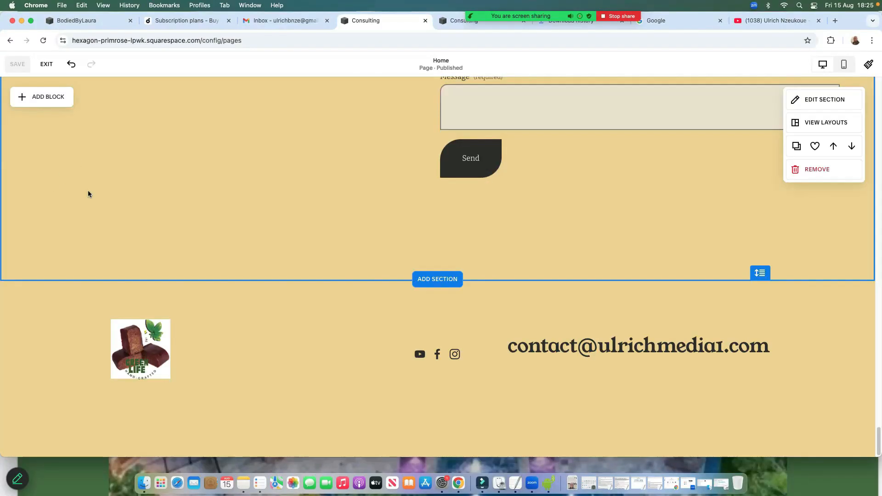
Exit the Home page editor, leave the page list and open the site's settings
left_click(47, 64)
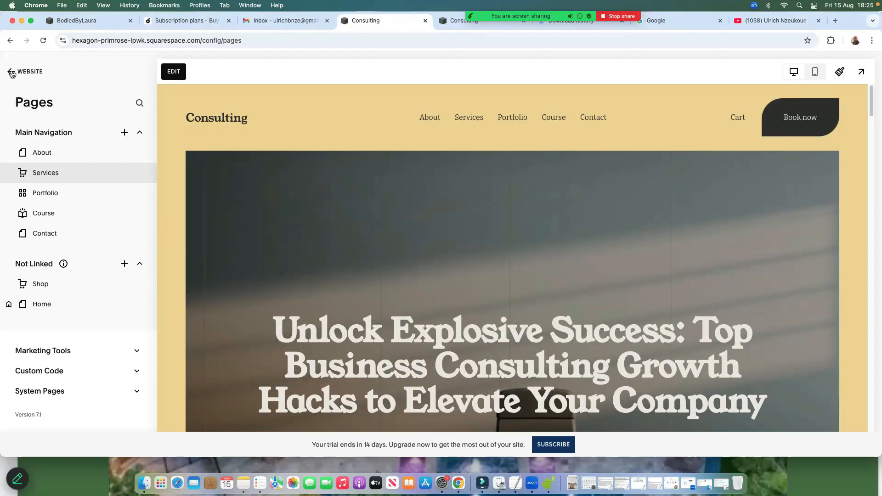
left_click(10, 73)
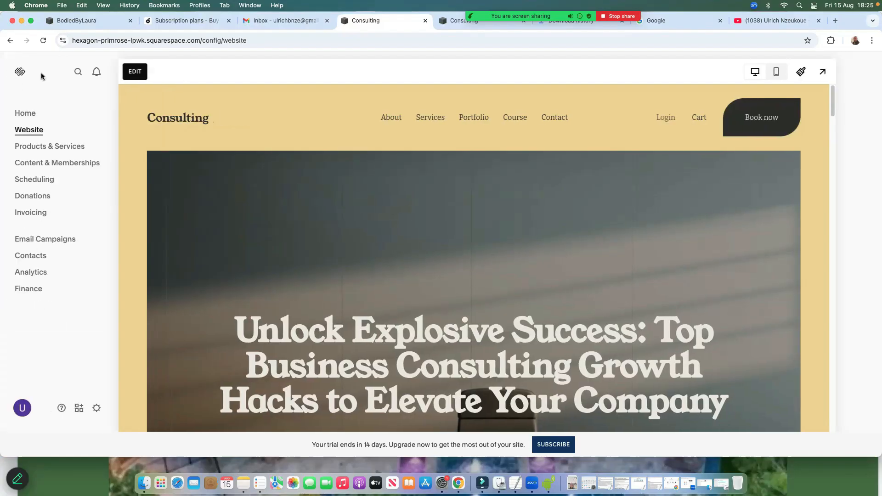
left_click(96, 409)
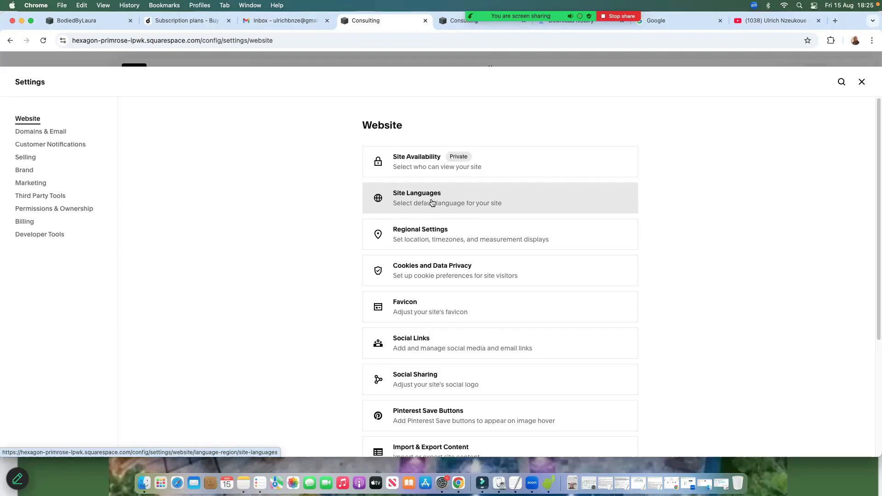
Examine the language and region choices and the multilingual option in Site Languages, and return to the website settings
left_click(428, 204)
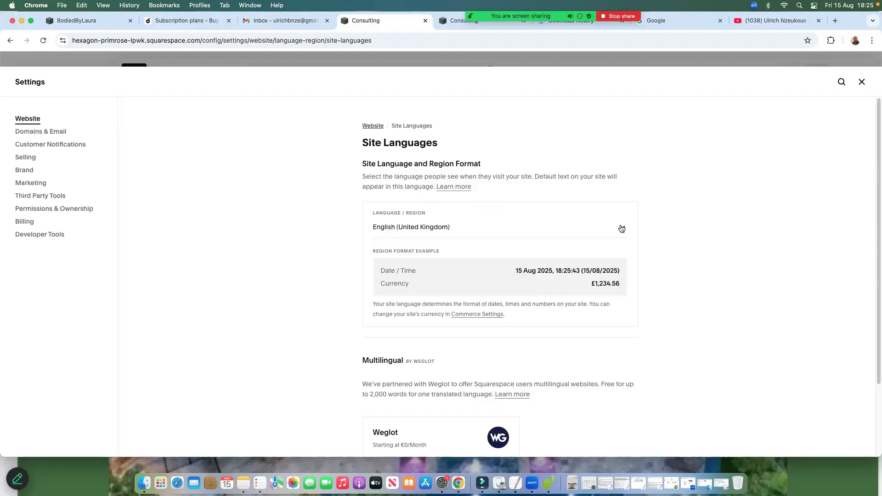
left_click(621, 227)
left_click(665, 288)
left_click(617, 232)
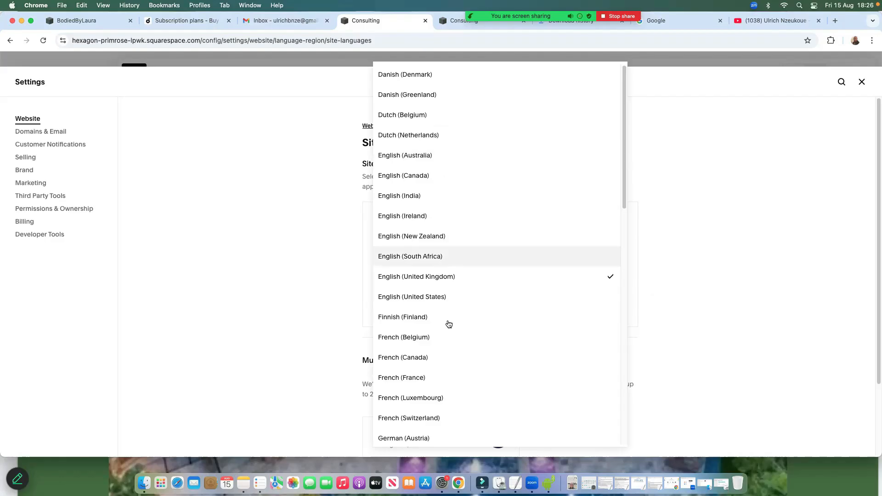
key("Escape")
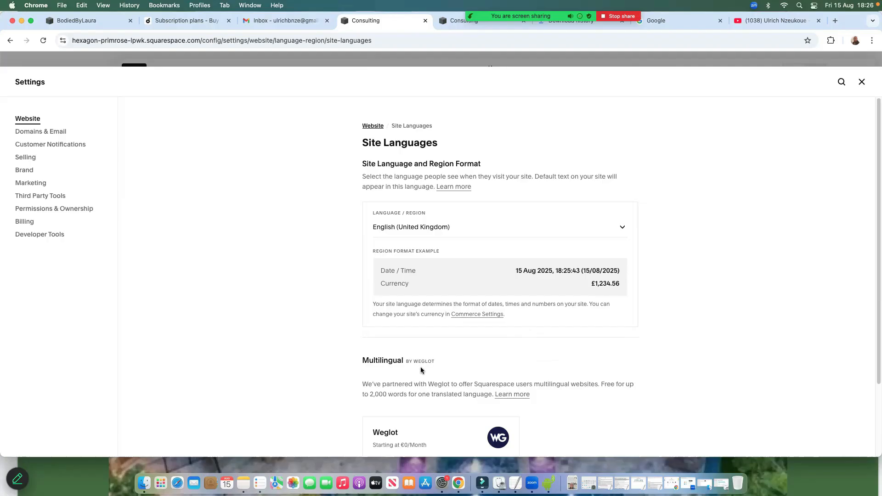
scroll(430, 369, "down", 3)
scroll(425, 368, "up", 3)
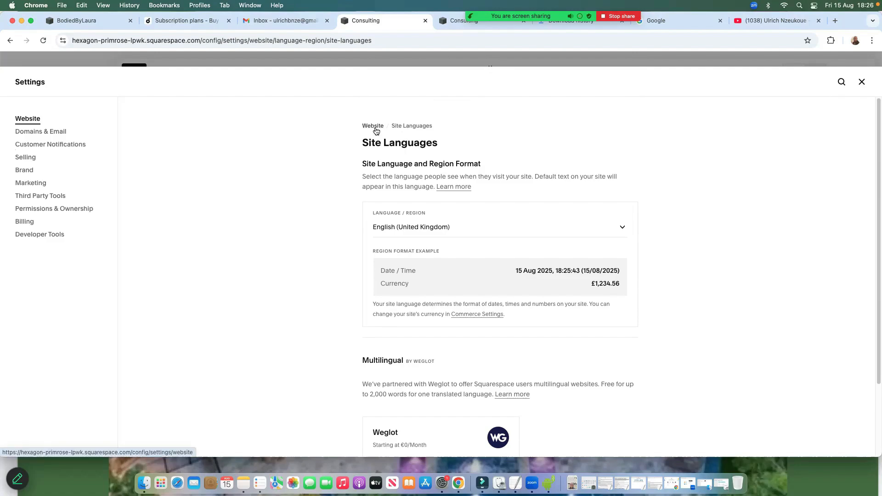
left_click(374, 129)
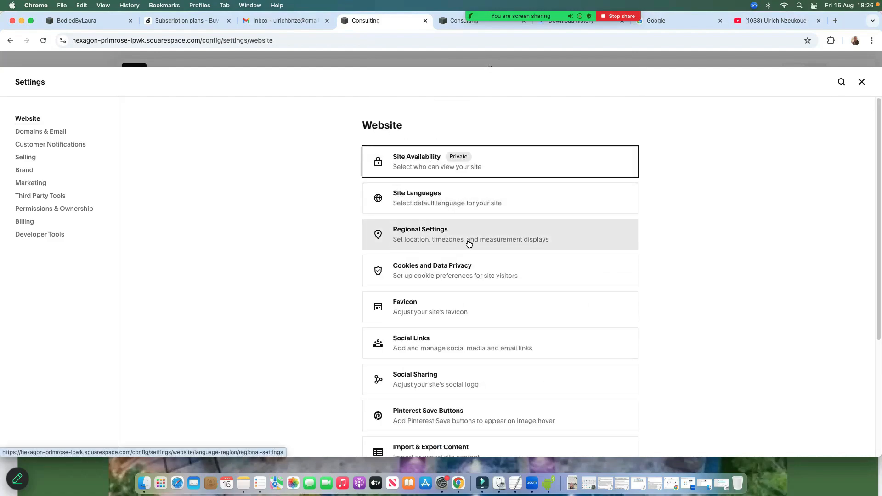
View the Favicon upload settings, return to the website settings and look through the full list of options
left_click(438, 308)
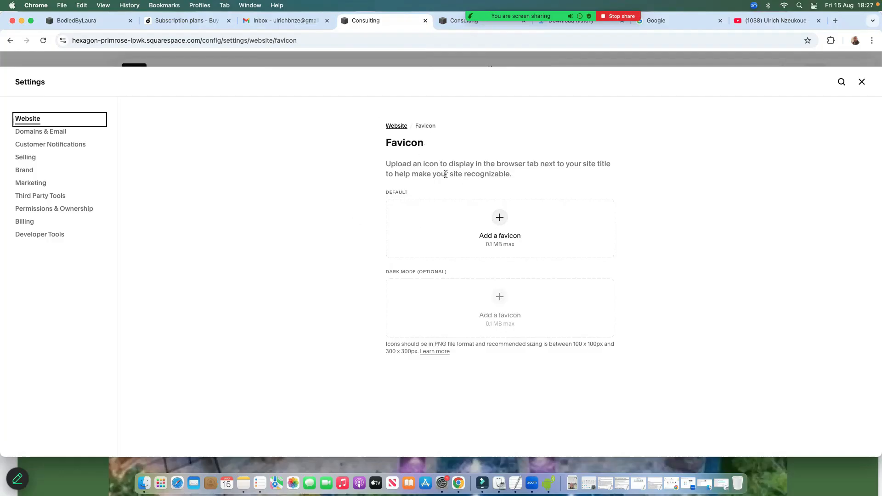
left_click(398, 126)
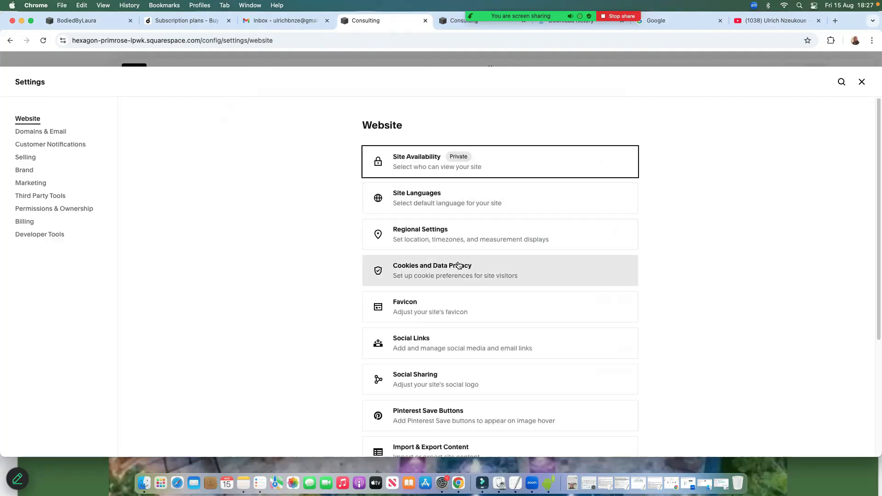
scroll(419, 394, "down", 5)
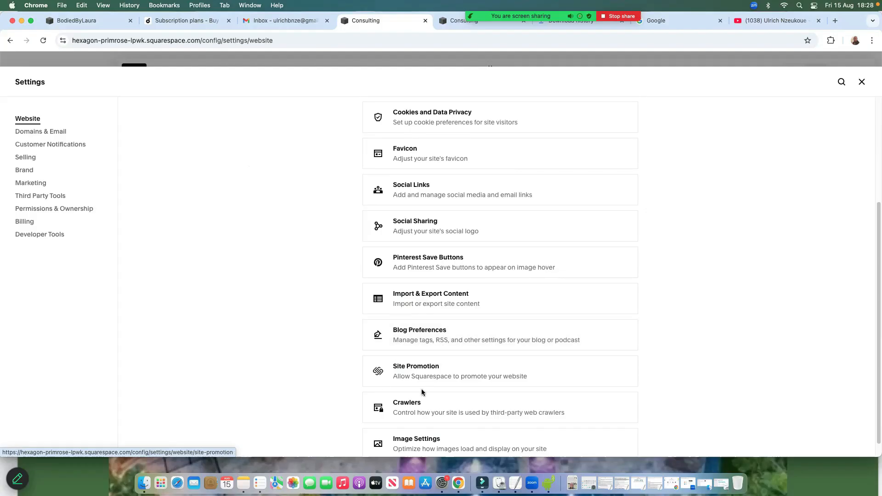
scroll(457, 399, "down", 1)
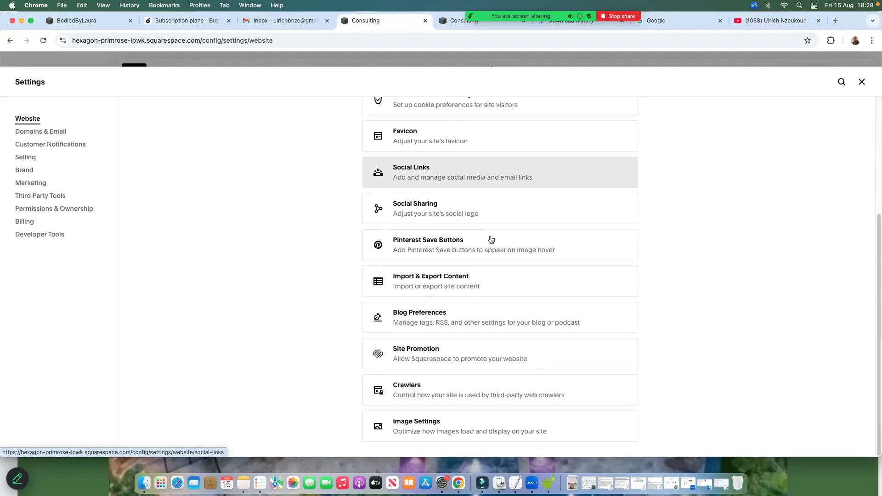
scroll(490, 239, "up", 5)
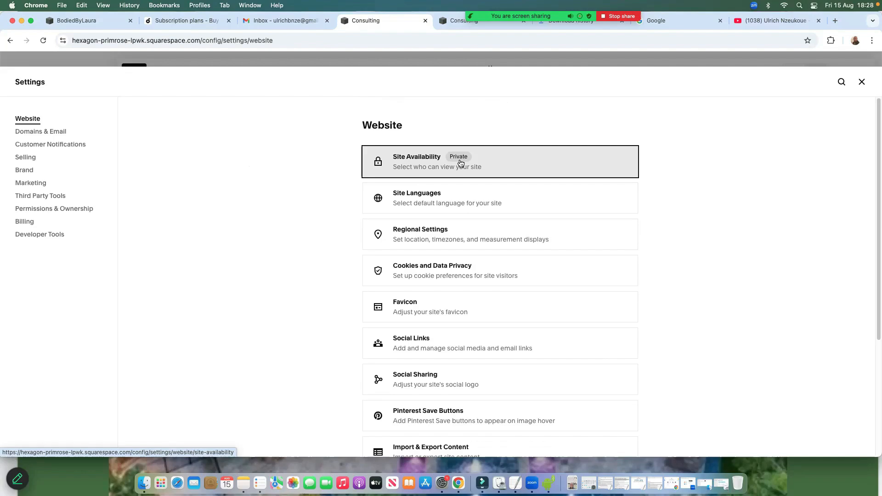
View the options for who can see the site in Site Availability, and open the Domains settings
left_click(460, 163)
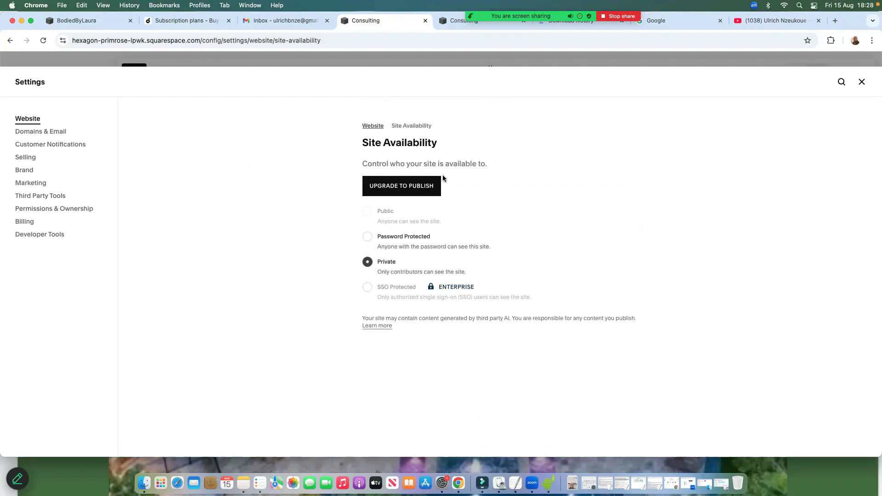
mouse_move(366, 210)
left_click(43, 134)
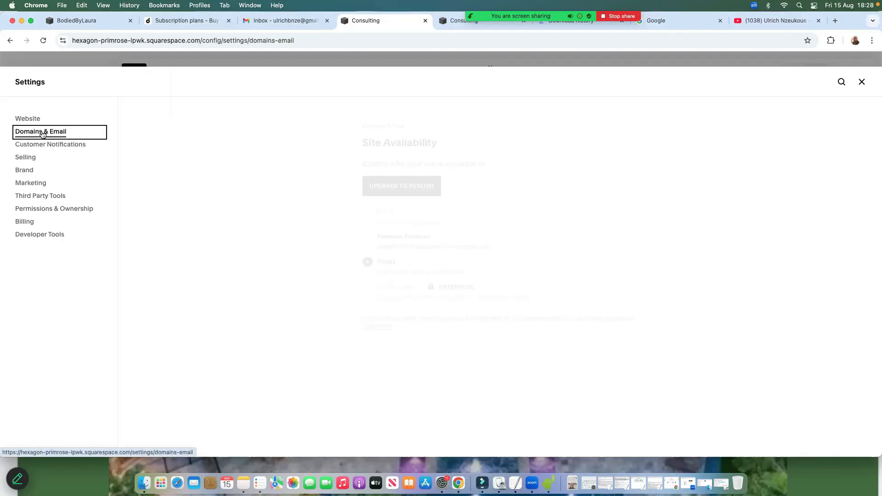
left_click(437, 165)
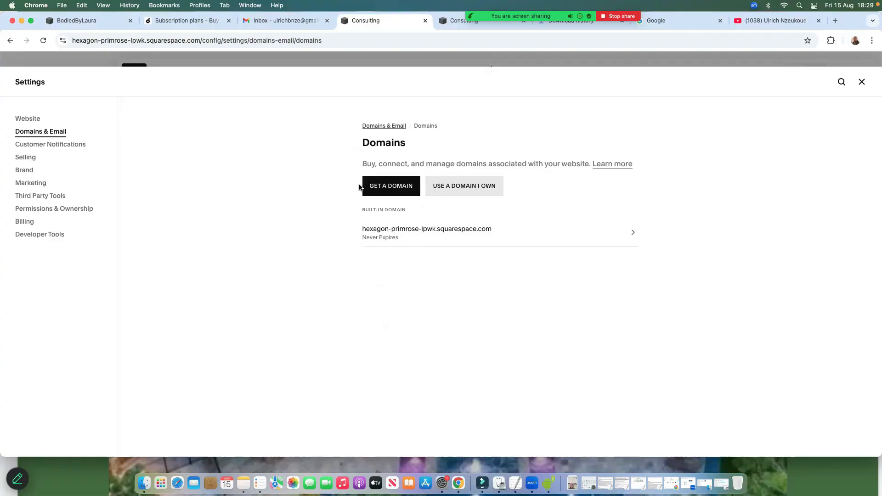
Search for the new domain Buildanamazingwebsite.com, clear the search and leave the domain purchase
left_click(384, 188)
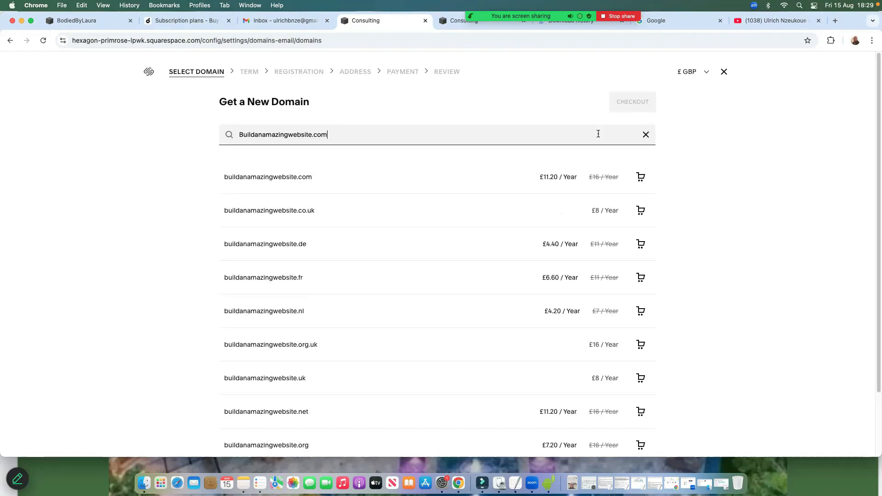
left_click(646, 134)
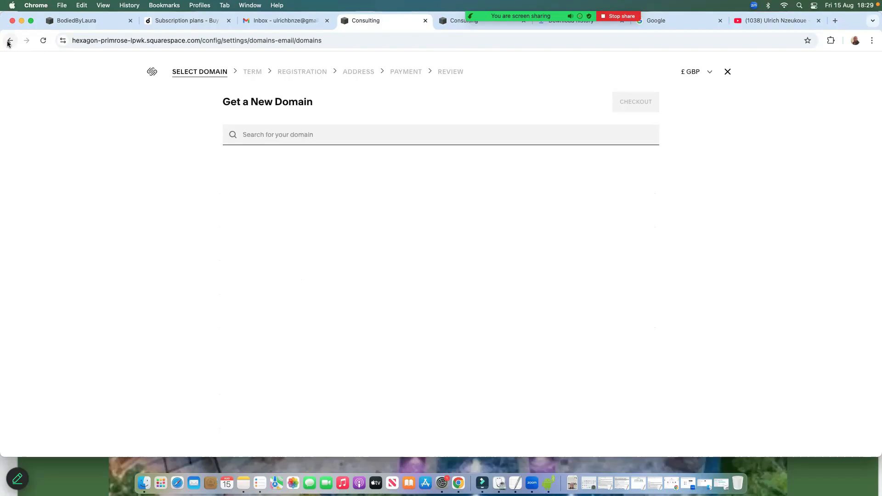
left_click(727, 72)
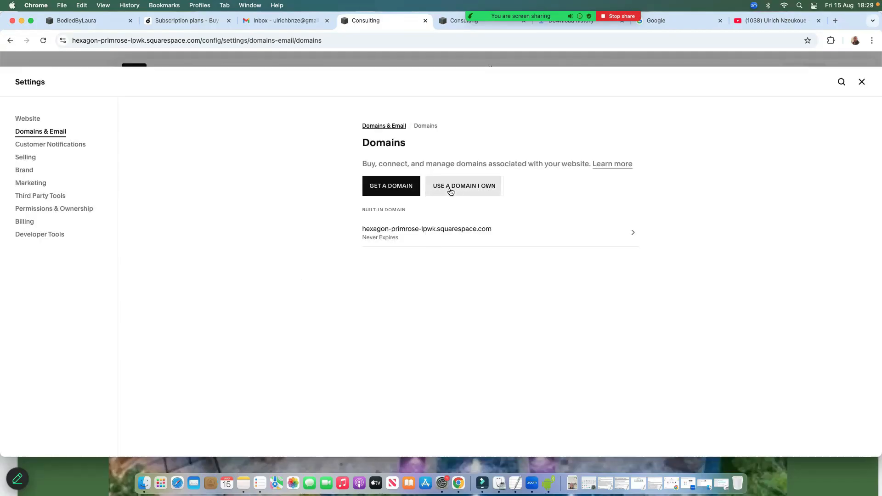
Start using an already owned domain for the site, and switch to Google to look up Namecheap
left_click(462, 185)
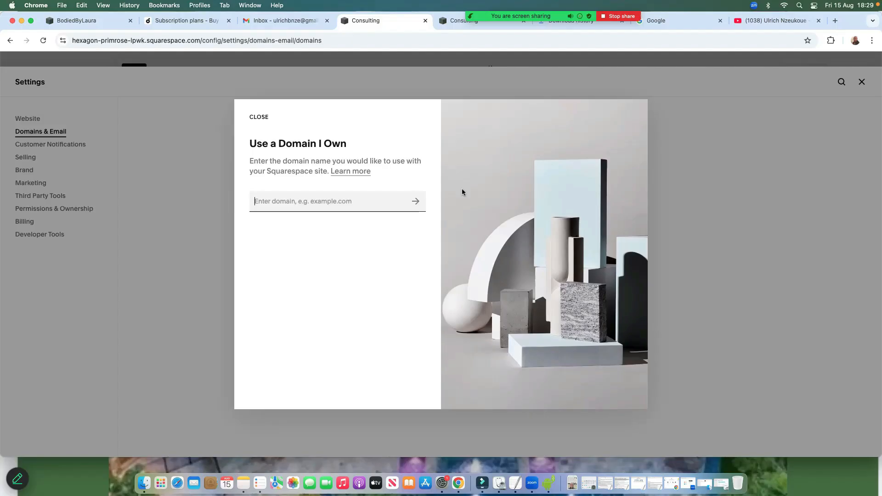
left_click(688, 24)
left_click(493, 235)
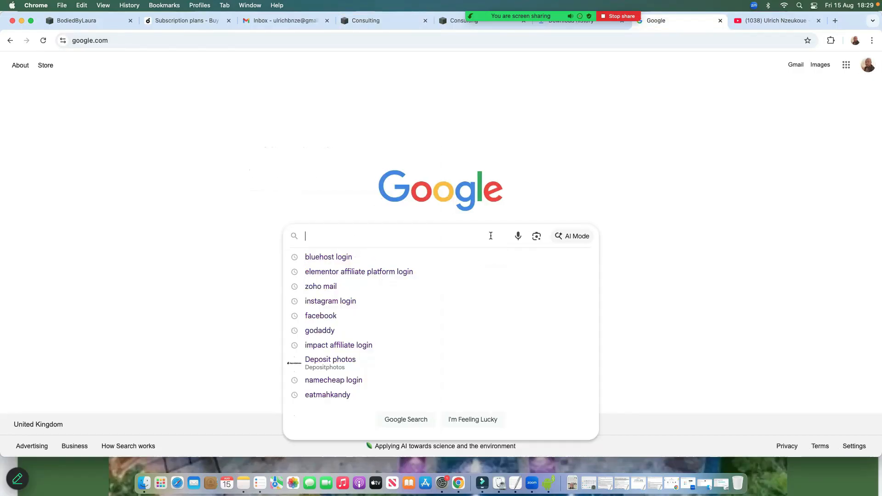
type("nat")
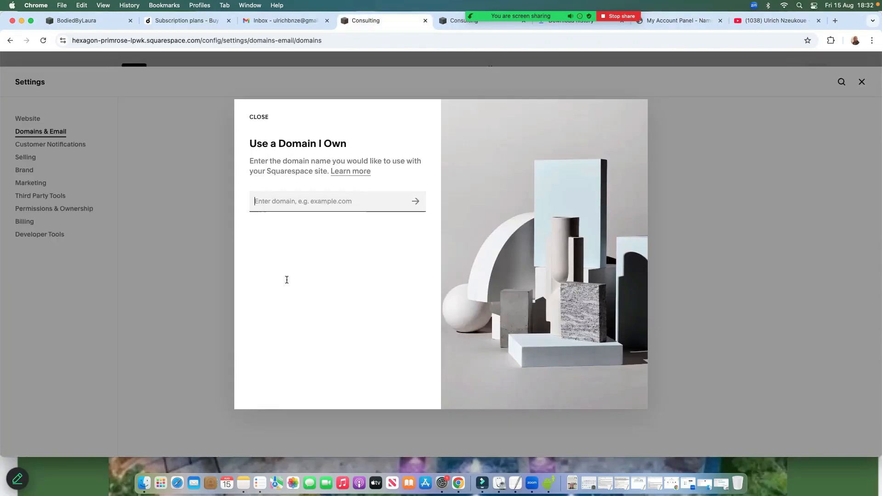
Enter designyourwebsitenow.com as the owned domain, choose Connect Domain and advance to the Update Your Nameservers instructions
type("designyourwebsitenow.com")
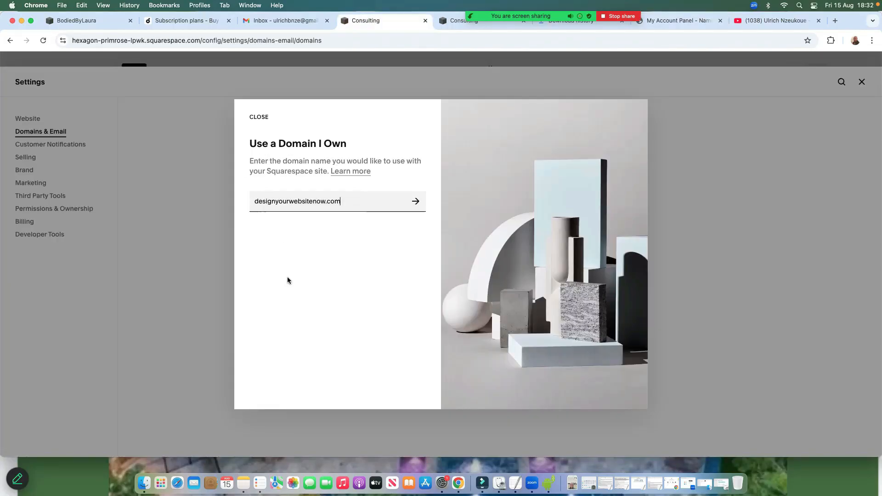
left_click(416, 202)
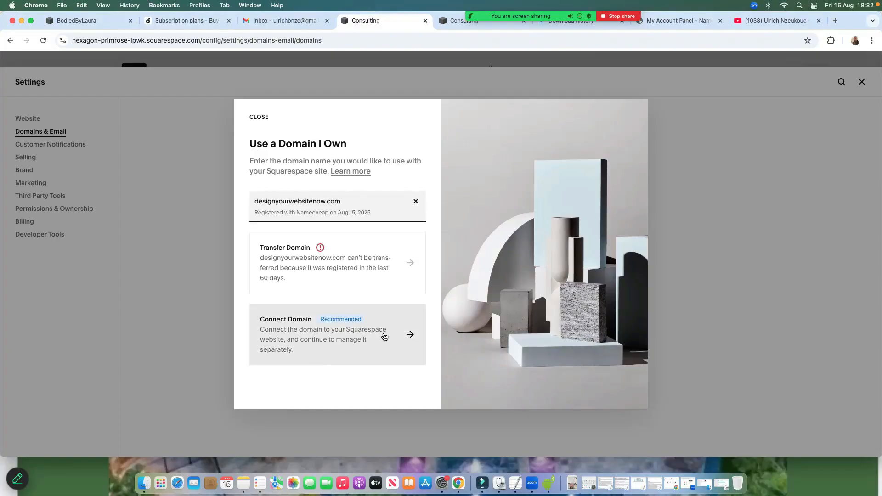
left_click(382, 330)
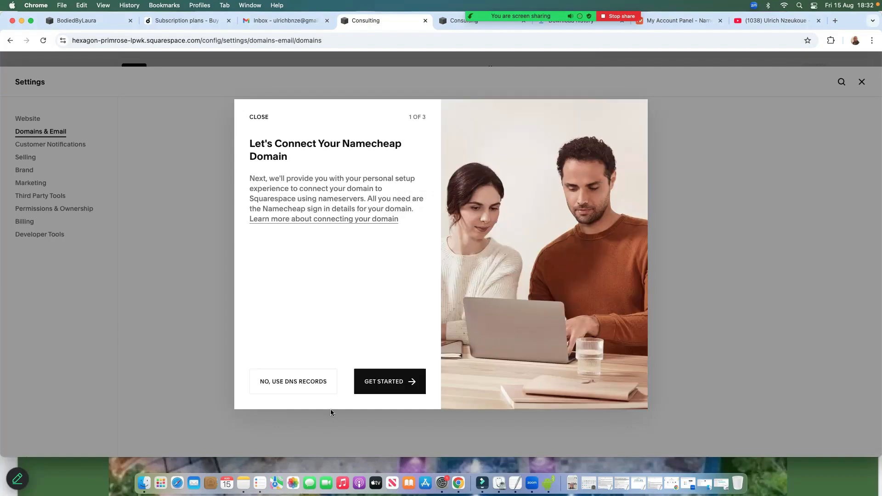
left_click(387, 384)
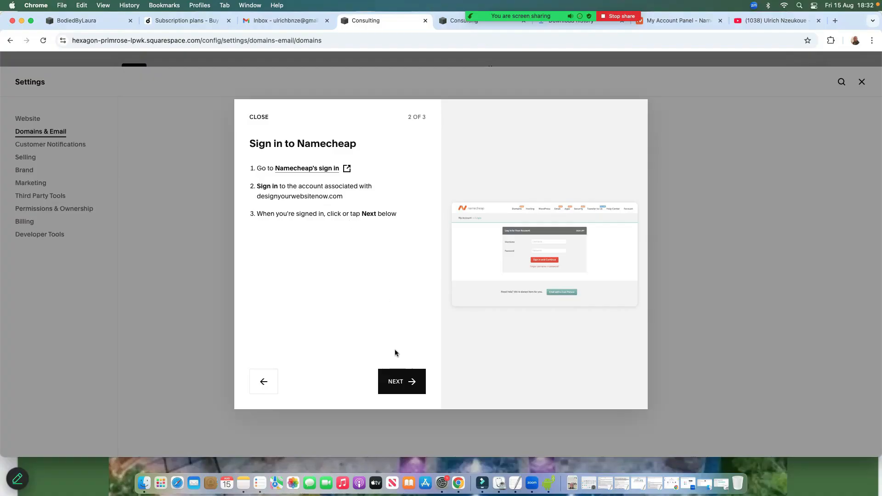
left_click(400, 386)
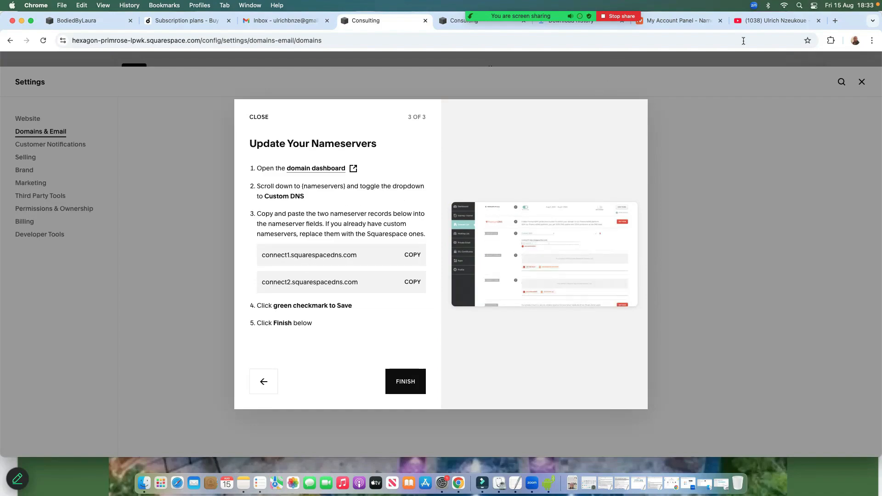
Open the management page of designyourwebsitenow.com in Namecheap, and fetch the first nameserver address from the Squarespace instructions
left_click(679, 21)
left_click(712, 302)
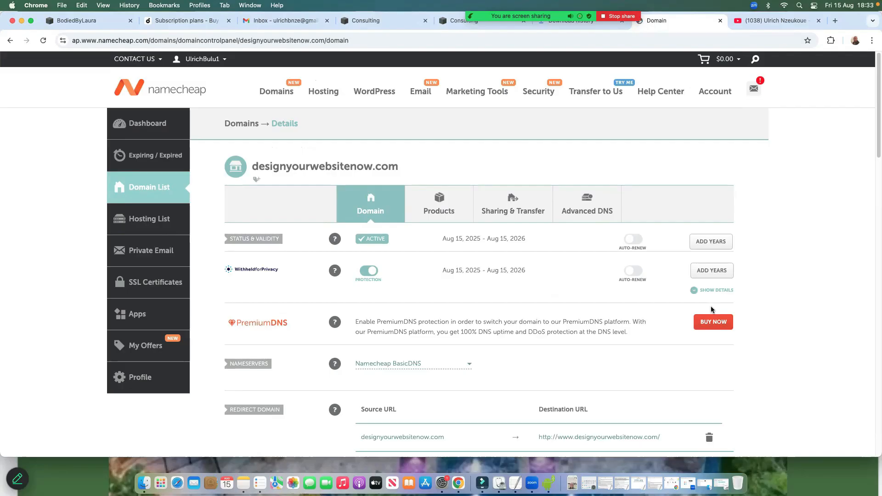
key("super+4")
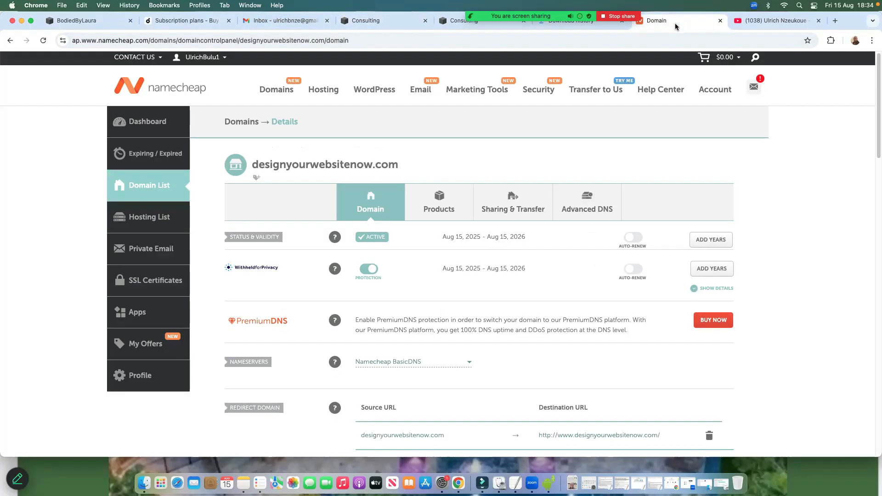
left_click(675, 23)
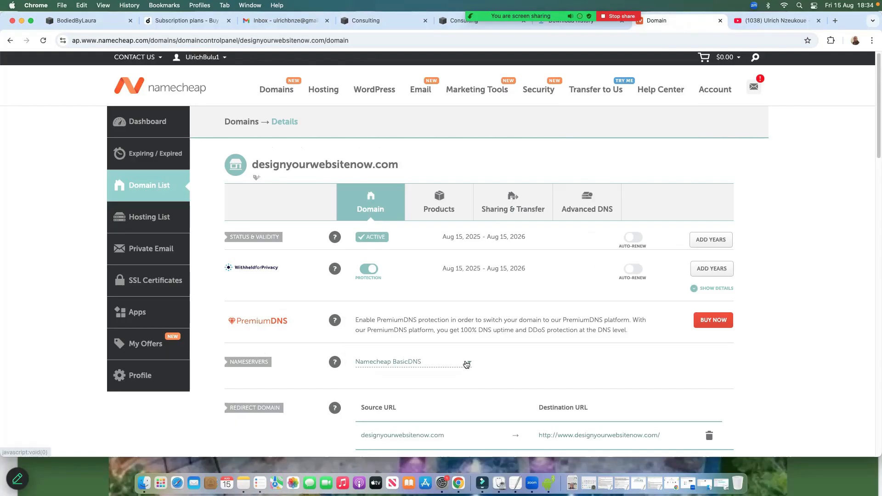
Switch the domain's nameservers to Custom DNS and enter connect1.squarespacedns.com as Nameserver 1
left_click(466, 364)
left_click(394, 411)
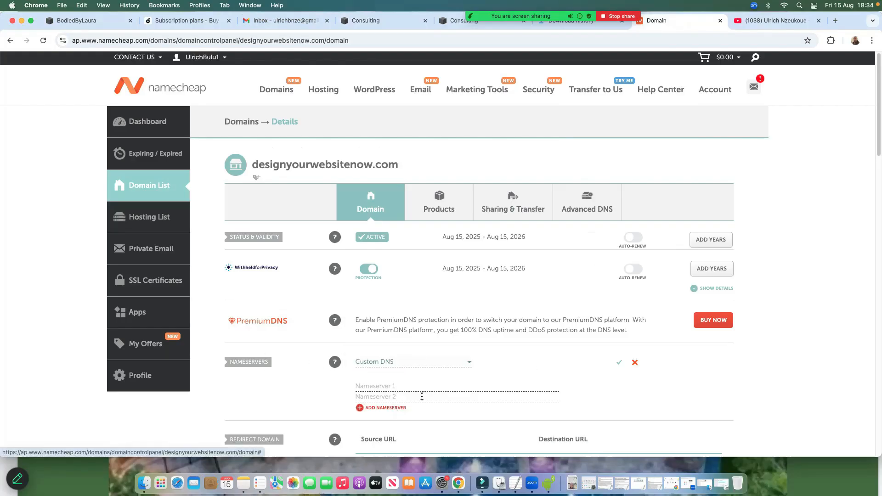
right_click(374, 389)
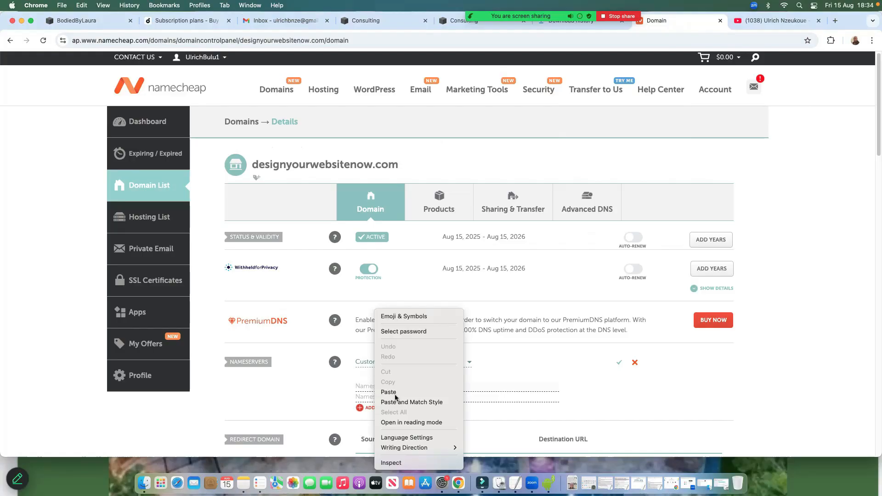
left_click(395, 392)
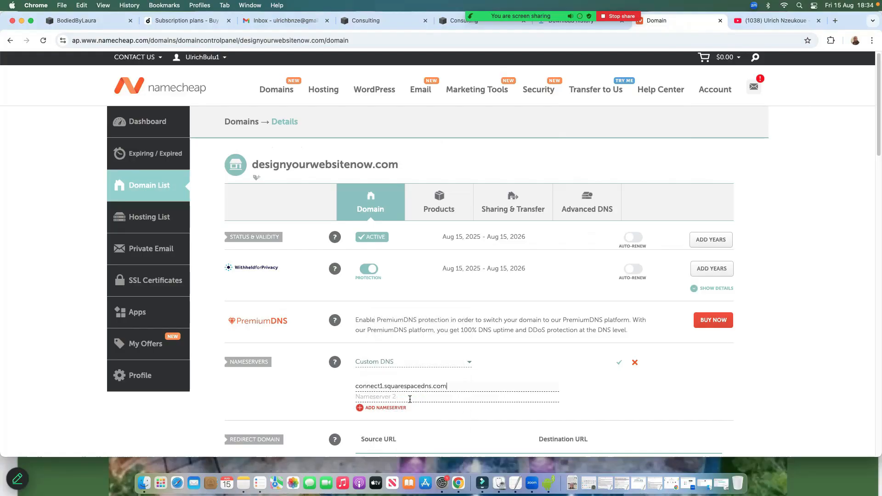
Enter connect2.squarespacedns.com as Nameserver 2 by reusing the first address and changing its number
right_click(391, 399)
left_click(399, 393)
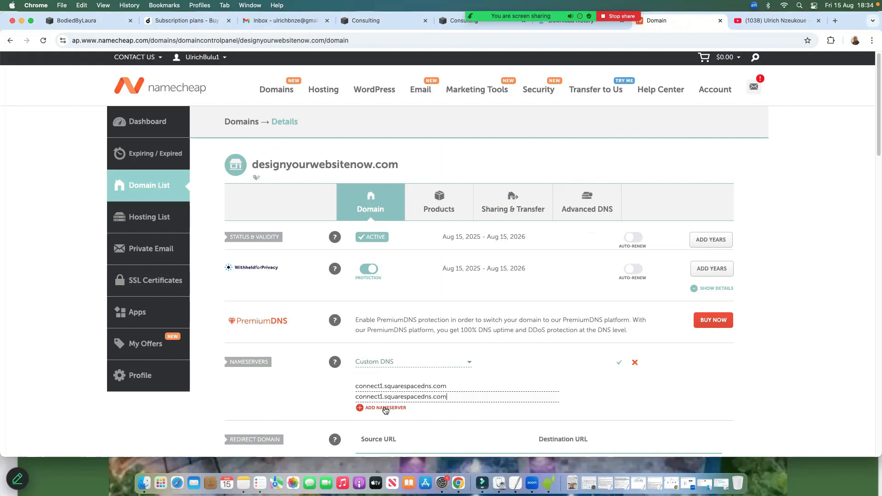
key("Left")
key("Left")
key("Left")
key("Left")
key("Left")
key("Left")
key("Left")
key("Left")
key("Left")
key("Left")
key("Left")
key("Left")
key("Left")
key("Left")
key("Left")
key("Left")
key("Left")
key("Left")
key("Left")
key("BackSpace")
type("2")
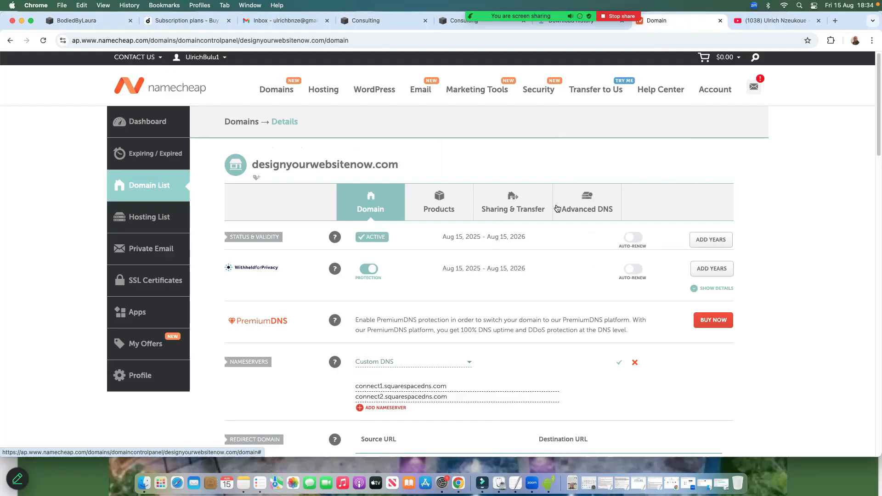
Check the nameserver entries against the Squarespace instructions and save them in Namecheap
left_click(374, 22)
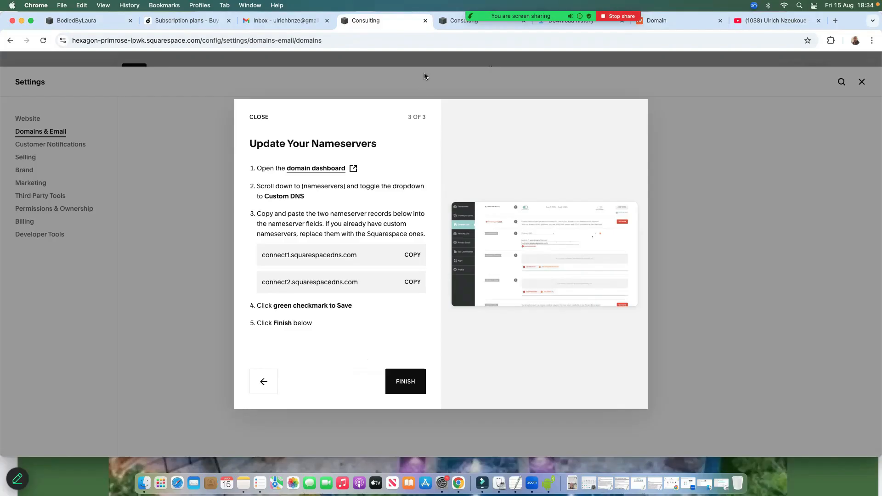
left_click(682, 22)
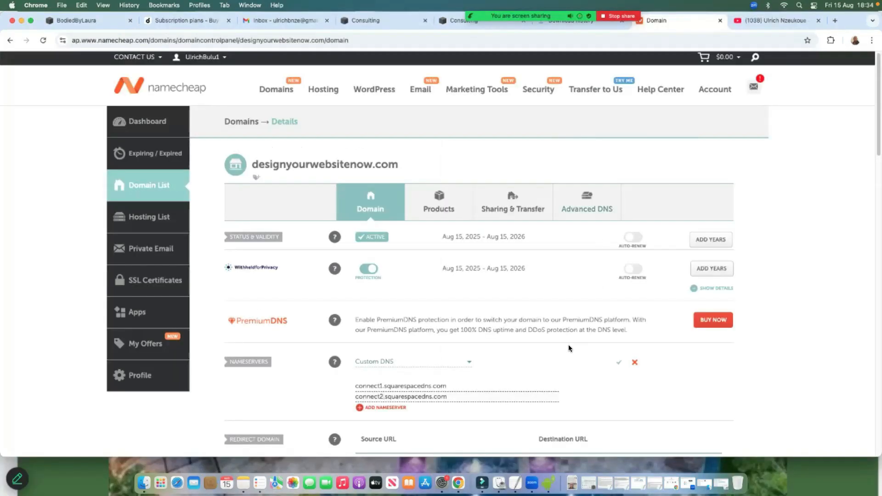
scroll(561, 351, "down", 2)
scroll(561, 351, "down", 2)
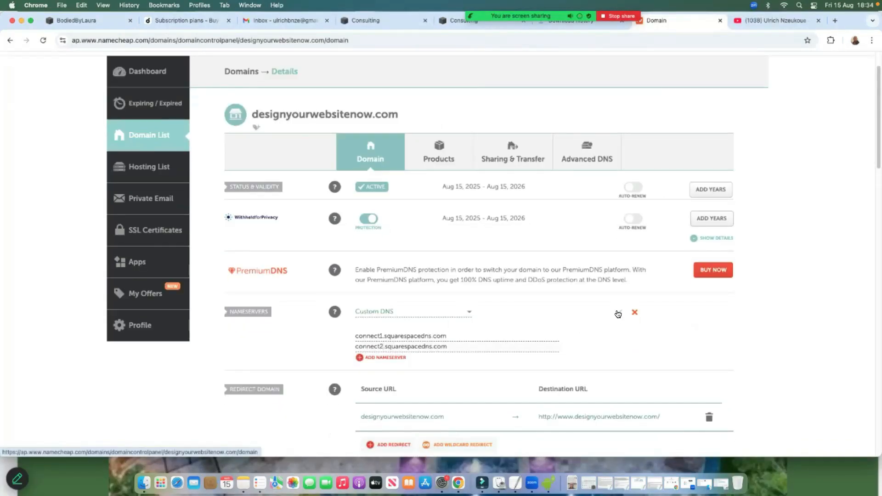
left_click(617, 313)
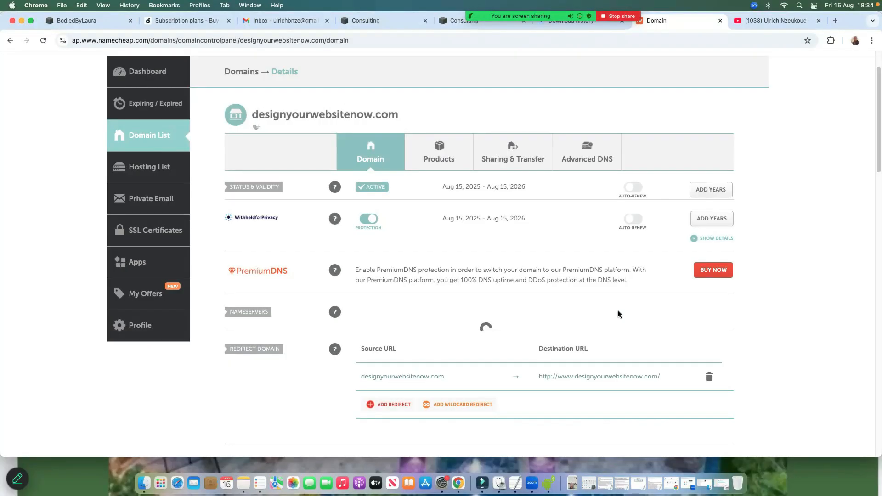
Return to Squarespace and finish the domain connection for designyourwebsitenow.com
left_click(379, 21)
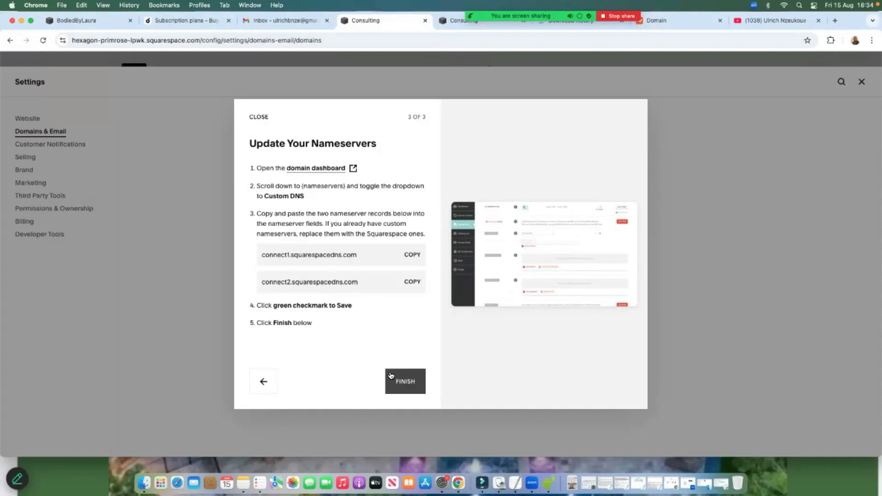
left_click(404, 385)
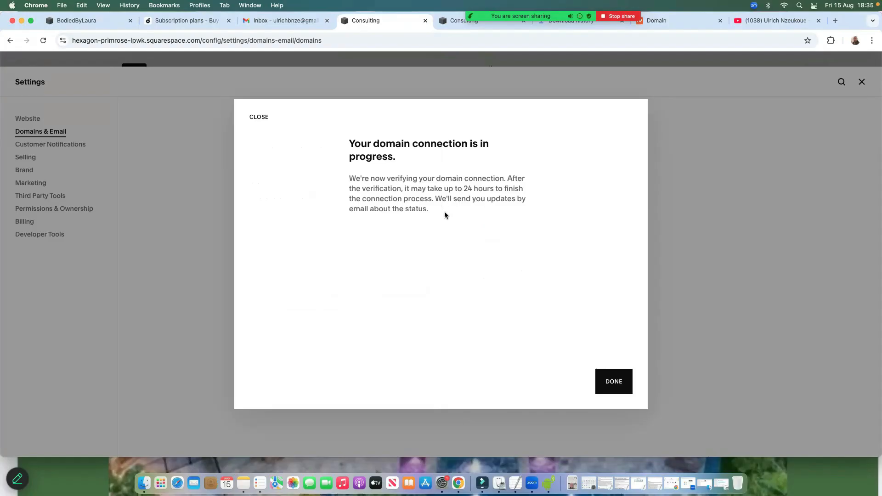
left_click(603, 393)
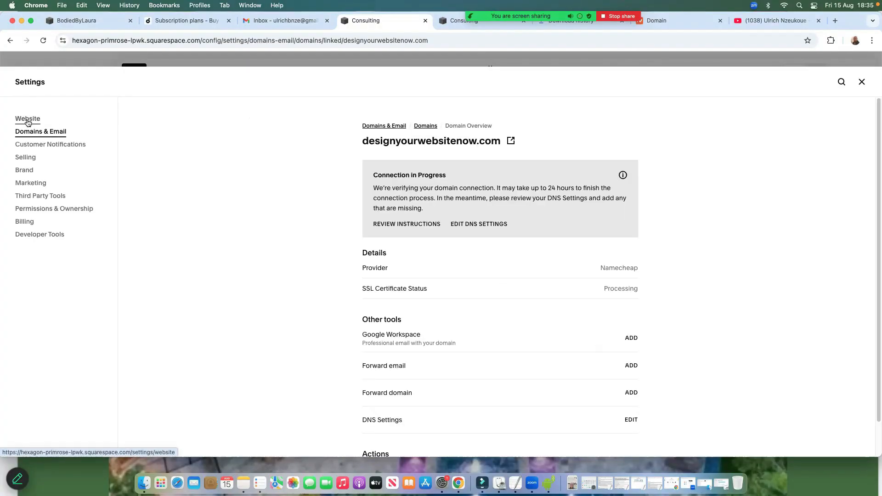
Go to the website's Site Availability settings and start the upgrade required to publish the site
left_click(28, 123)
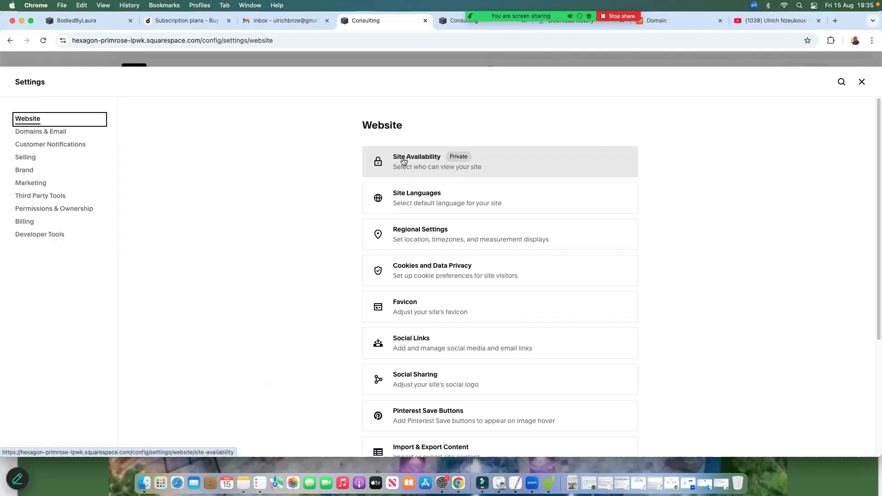
left_click(418, 159)
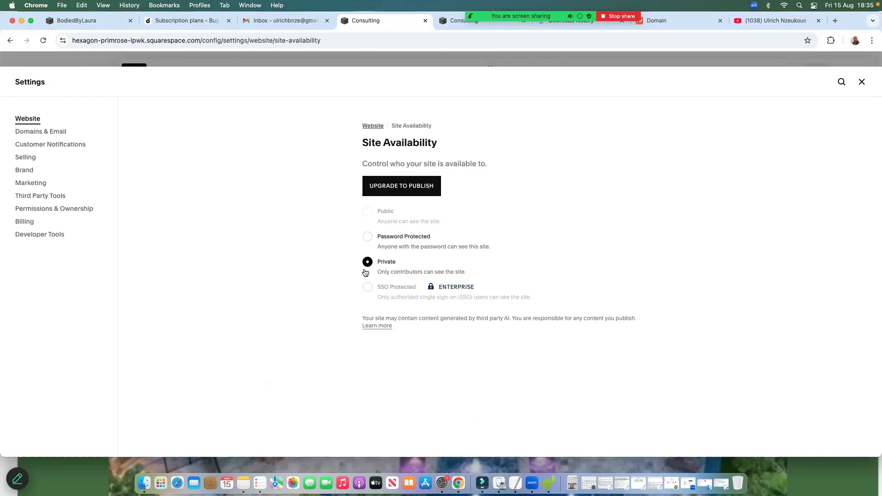
left_click(396, 193)
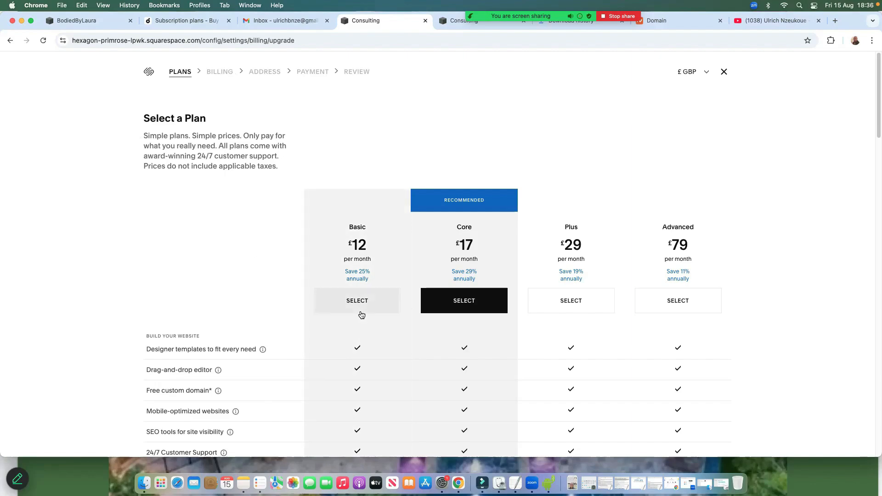
Compare the features of the plans, choose the Basic plan and confirm monthly billing at £16/month
scroll(321, 294, "down", 2)
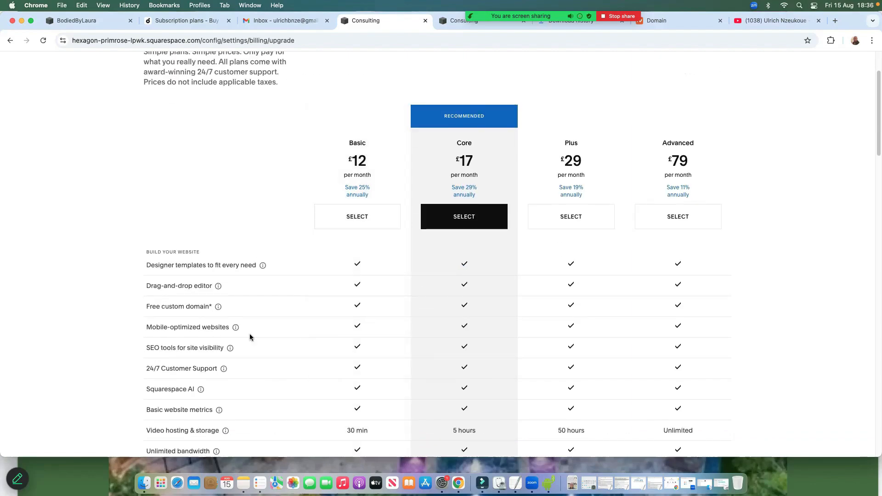
scroll(251, 335, "down", 2)
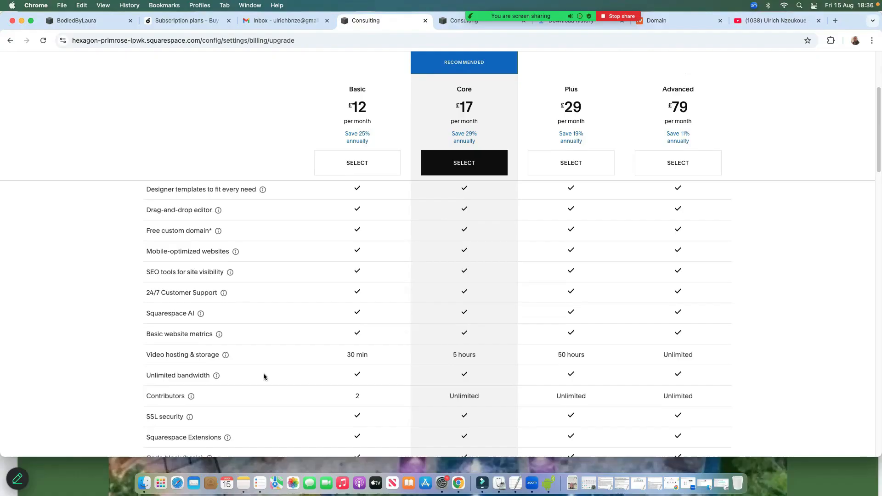
scroll(284, 394, "down", 3)
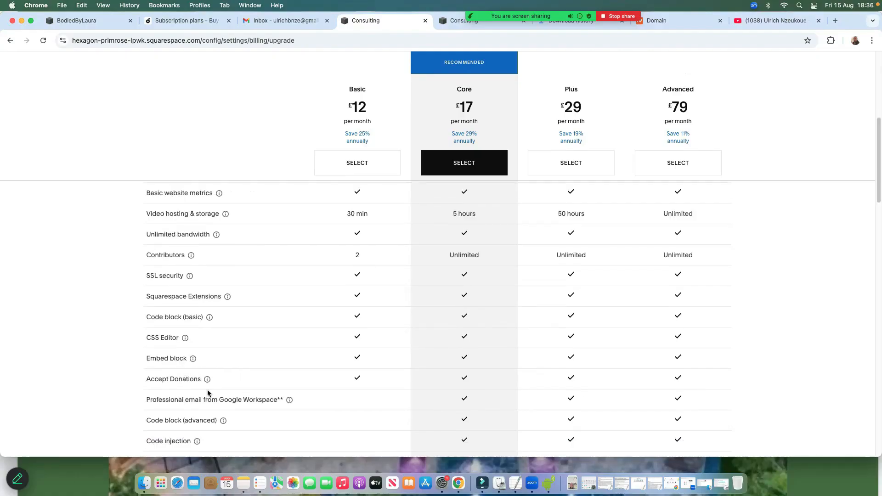
scroll(211, 398, "down", 2)
scroll(230, 399, "down", 3)
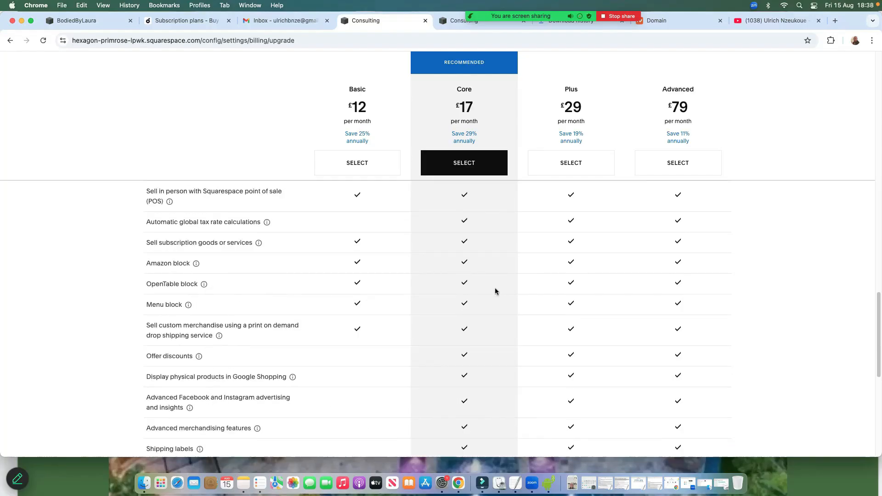
scroll(494, 292, "up", 10)
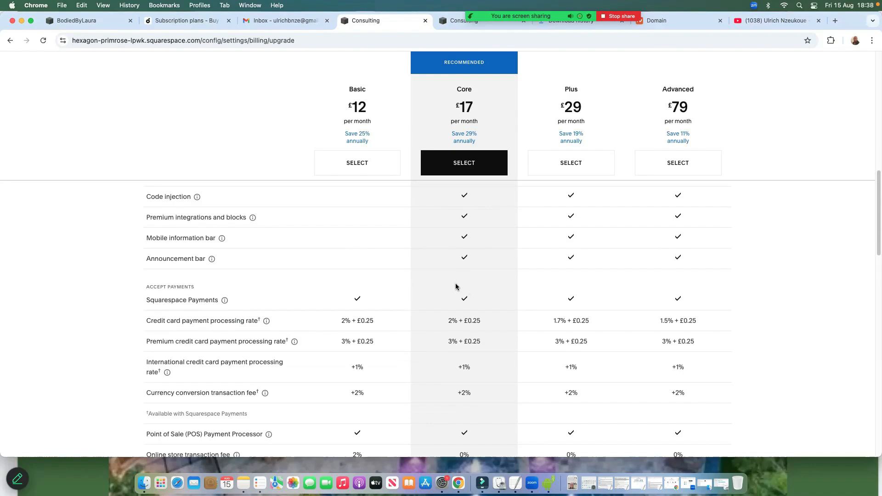
left_click(363, 166)
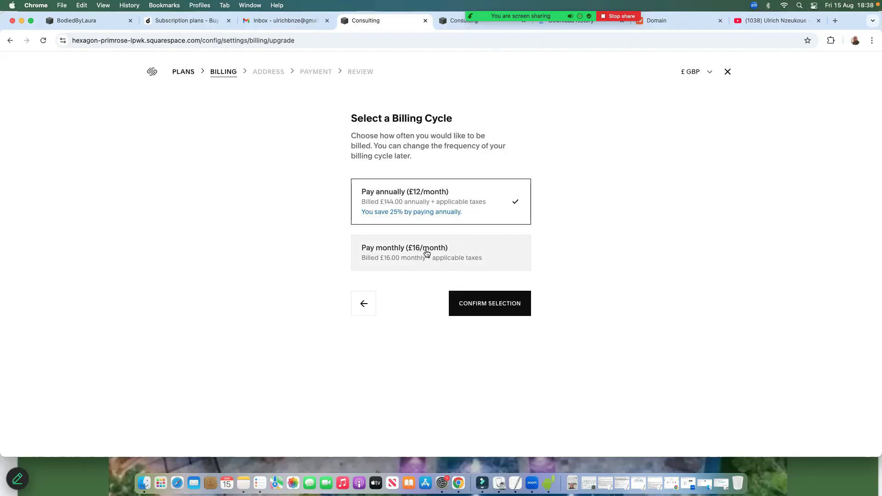
left_click(425, 255)
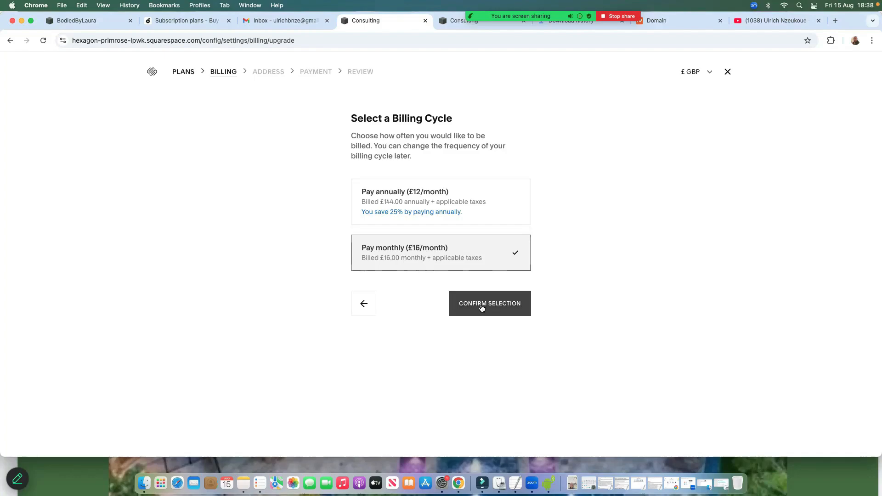
left_click(482, 308)
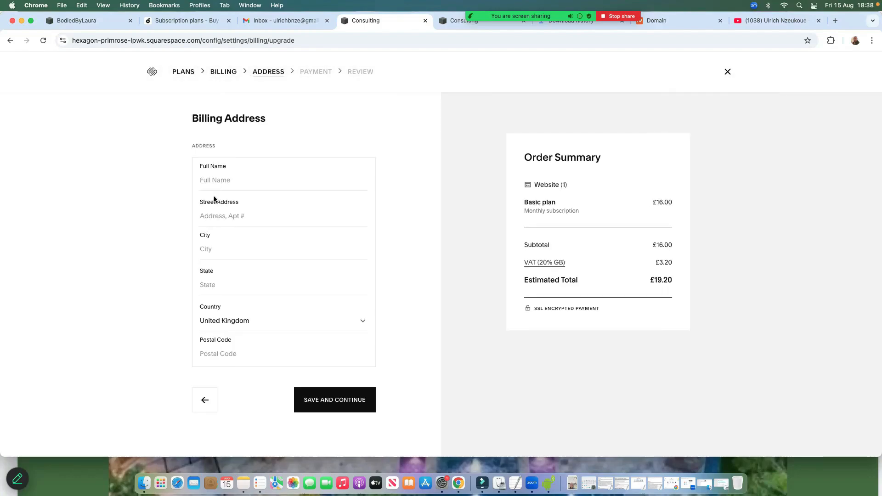
Fill in the billing address with the full name, street address, city, state and postal code, and save it
left_click(222, 177)
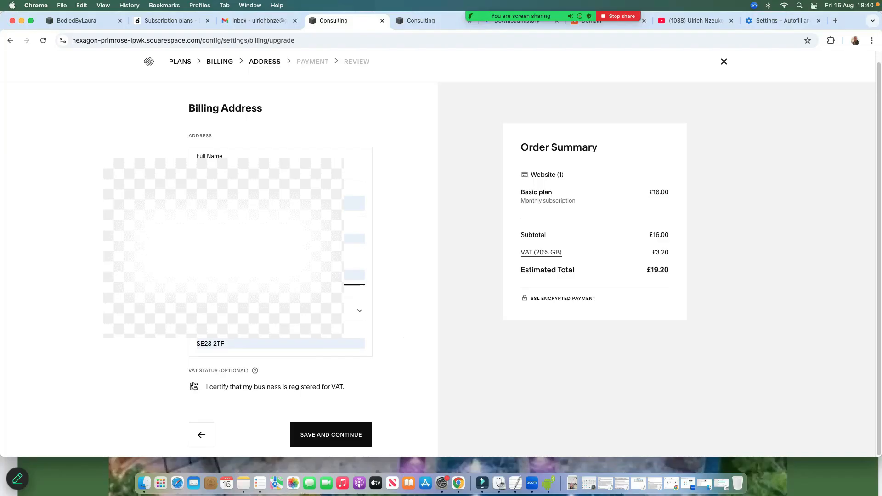
left_click(328, 437)
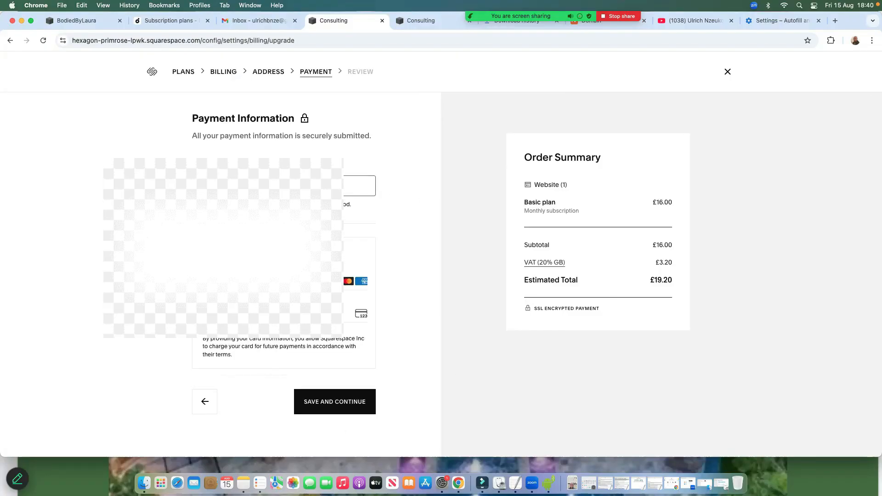
Enter the payment card details, save them and confirm payment for the Basic plan's monthly subscription
left_click(275, 281)
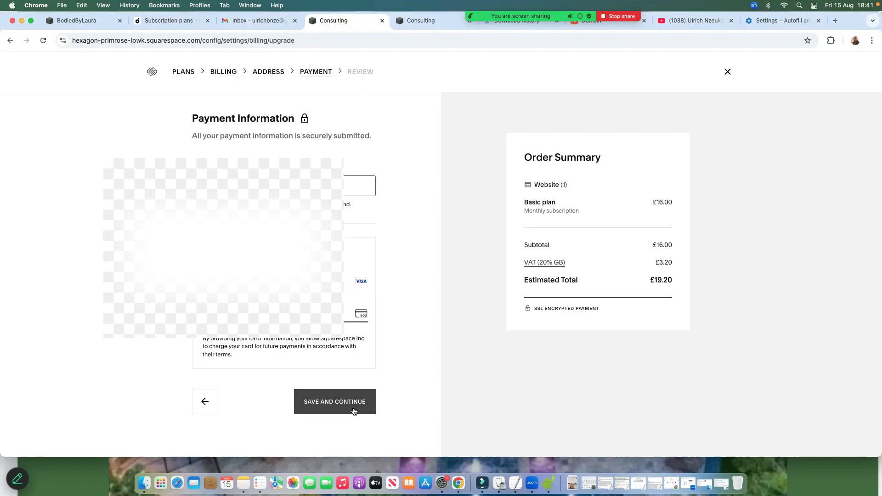
left_click(323, 405)
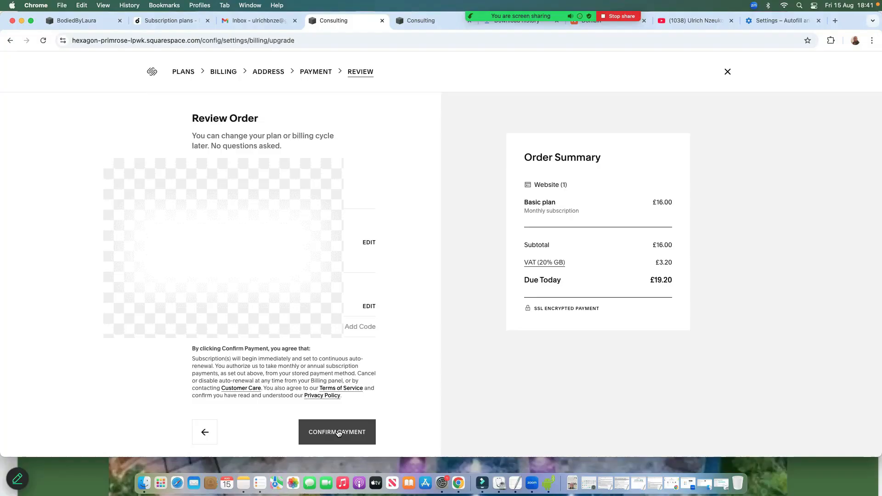
left_click(338, 432)
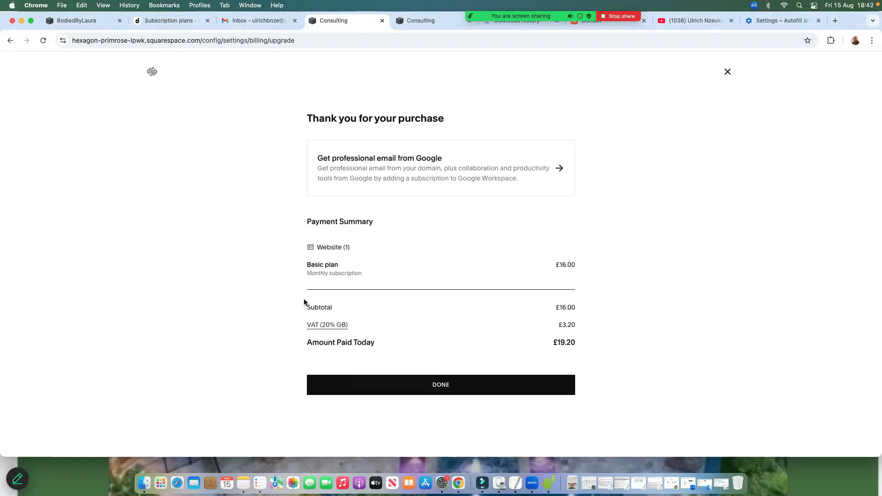